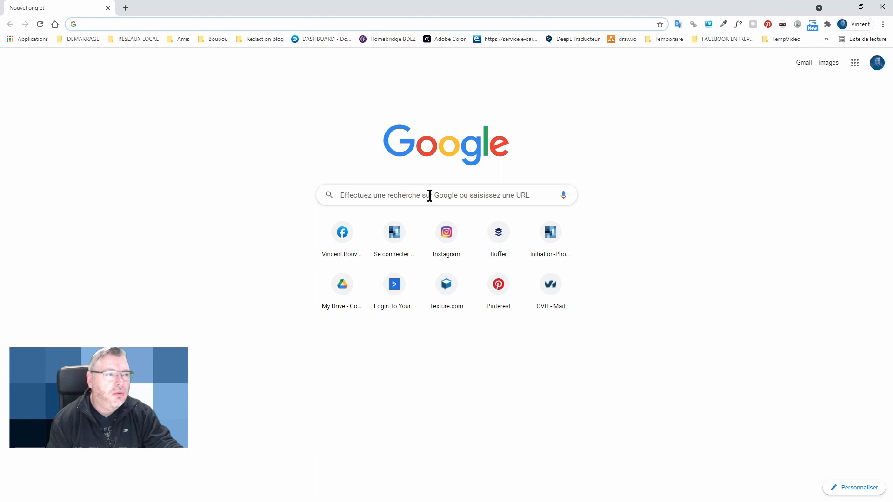
- Search Google Images for "tasse à café"
{"action": "left_click", "coordinate": [431, 196]}
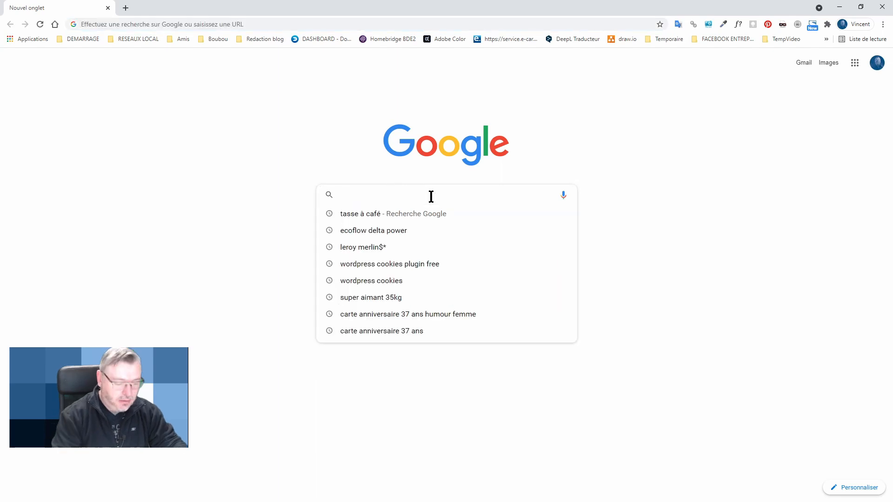
{"action": "type", "text": "tasse à café"}
{"action": "key", "text": "Return"}
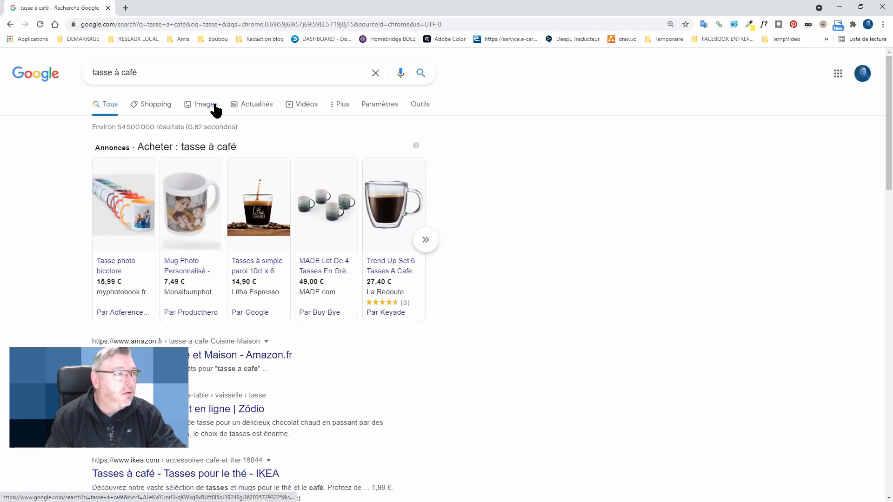
{"action": "left_click", "coordinate": [208, 105]}
- Examine the cup photos for a usable side-view model and open the Cdiscount picture of the glass cup on its saucer
{"action": "scroll", "coordinate": [445, 235], "scroll_direction": "down", "scroll_amount": 3}
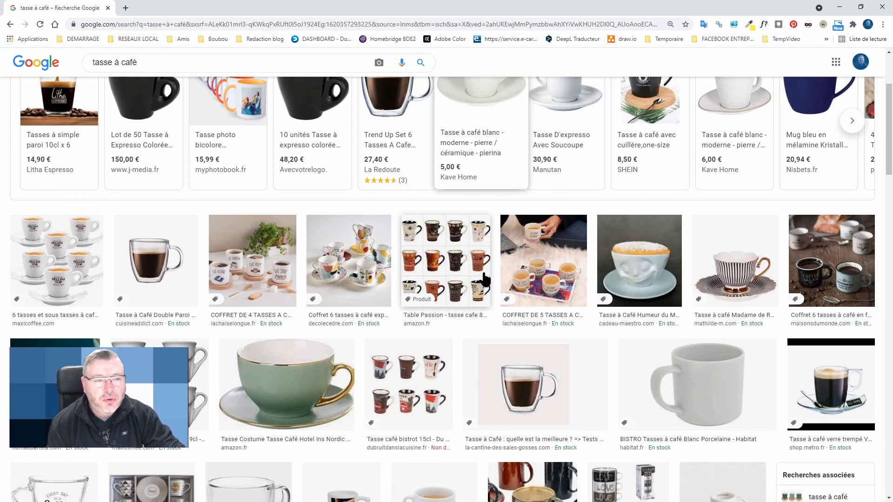
{"action": "scroll", "coordinate": [484, 279], "scroll_direction": "up", "scroll_amount": 2}
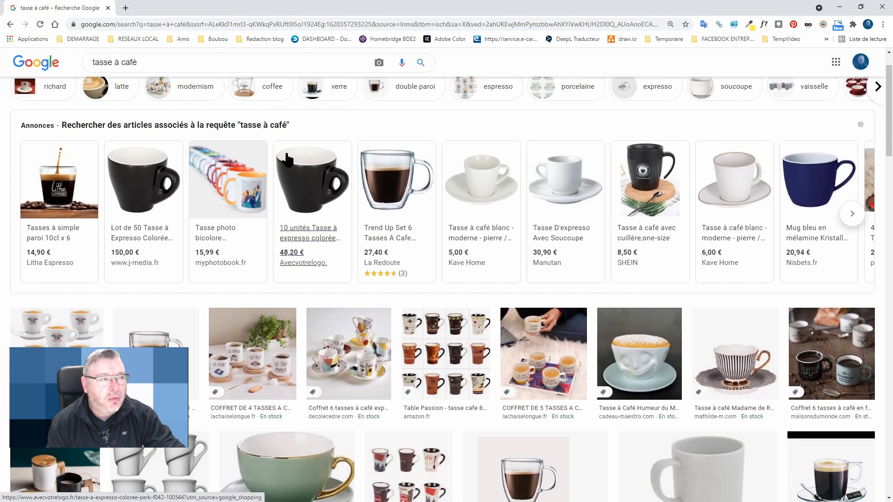
{"action": "mouse_move", "coordinate": [288, 159]}
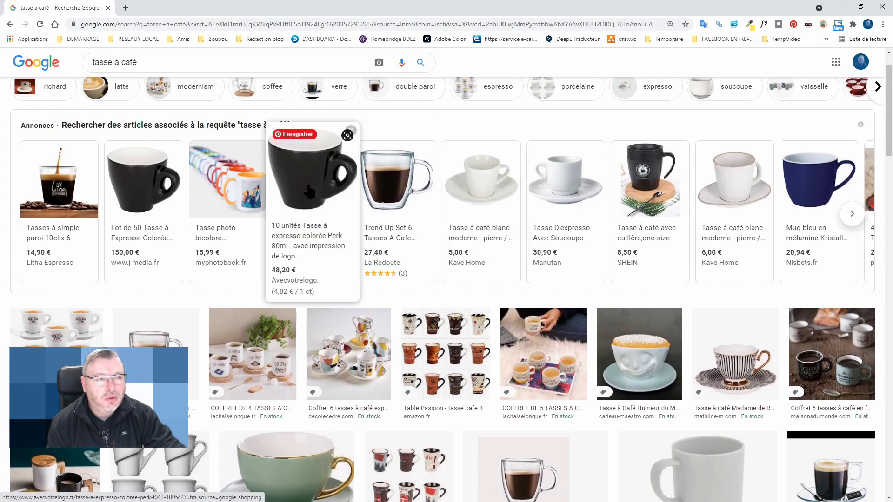
{"action": "mouse_move", "coordinate": [393, 170]}
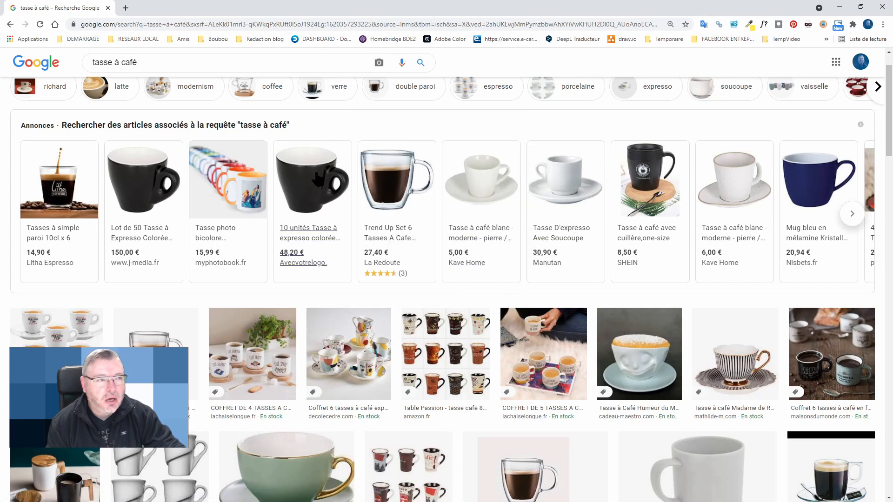
{"action": "mouse_move", "coordinate": [318, 180]}
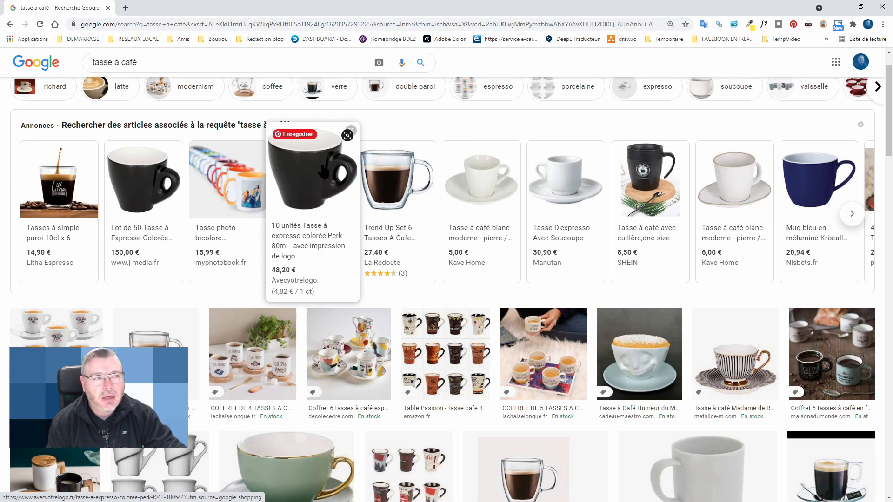
{"action": "mouse_move", "coordinate": [368, 198]}
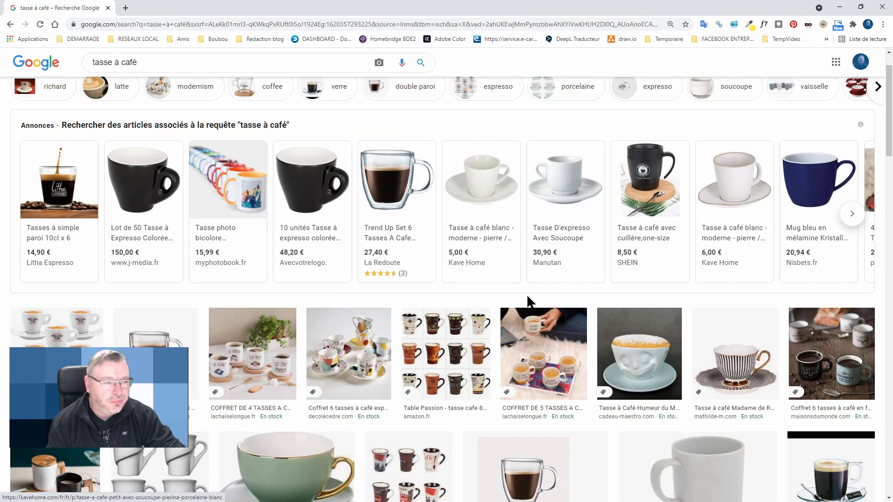
{"action": "scroll", "coordinate": [527, 294], "scroll_direction": "down", "scroll_amount": 6}
{"action": "scroll", "coordinate": [527, 294], "scroll_direction": "down", "scroll_amount": 3}
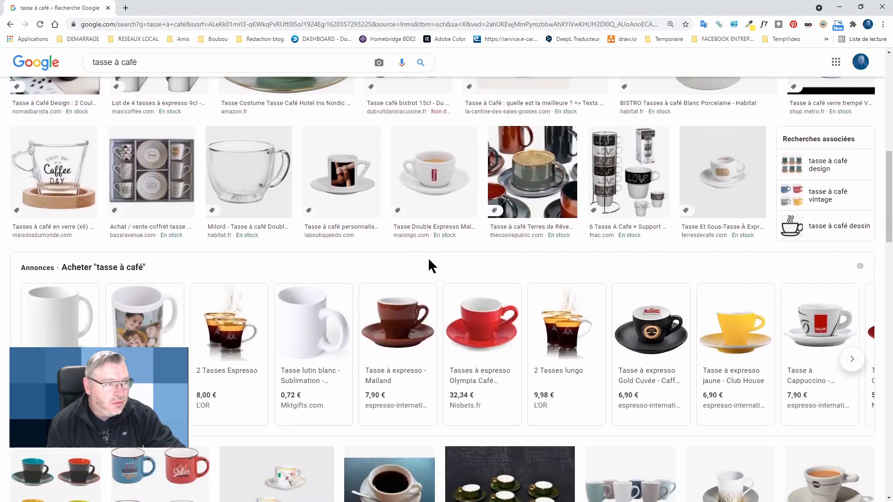
{"action": "scroll", "coordinate": [431, 264], "scroll_direction": "down", "scroll_amount": 7}
{"action": "scroll", "coordinate": [430, 264], "scroll_direction": "down", "scroll_amount": 3}
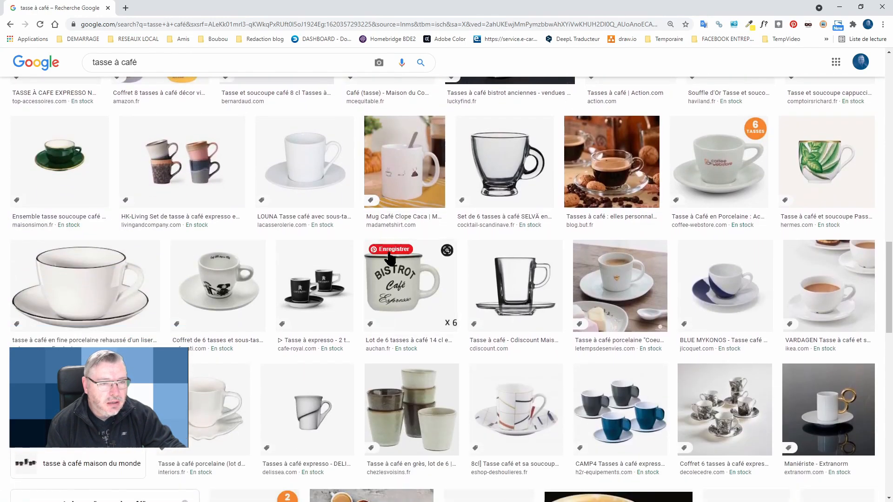
{"action": "left_click", "coordinate": [505, 293]}
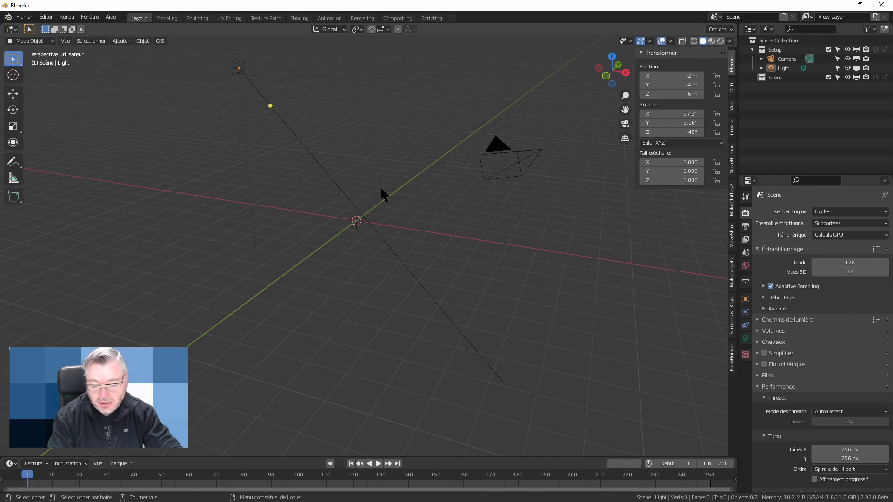
- Switch to Blender, set the front orthographic view and exclude the Setup collection from the view layer
{"action": "key", "text": "KP_1"}
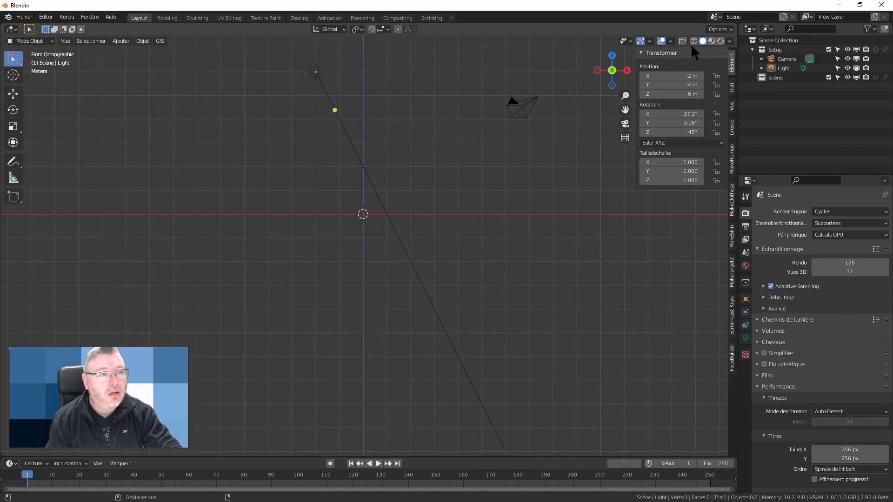
{"action": "middle_click_drag", "start_coordinate": [534, 156], "coordinate": [605, 117]}
{"action": "left_click", "coordinate": [597, 71]}
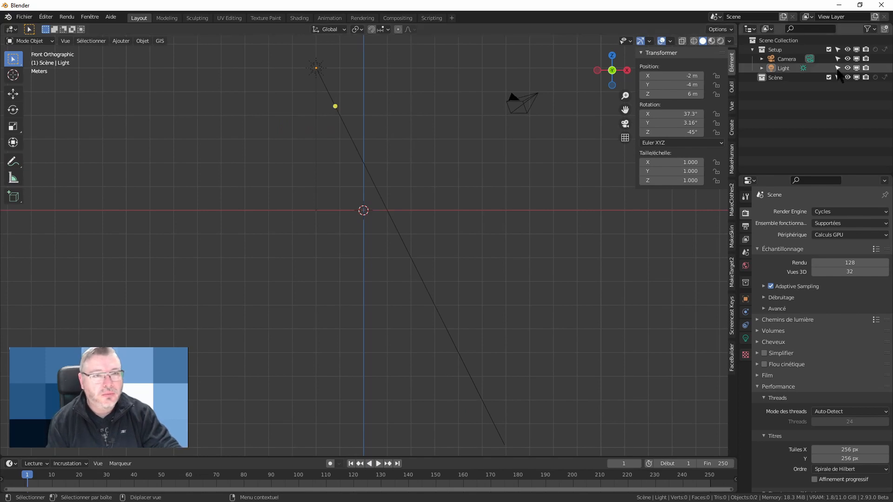
{"action": "left_click", "coordinate": [829, 49]}
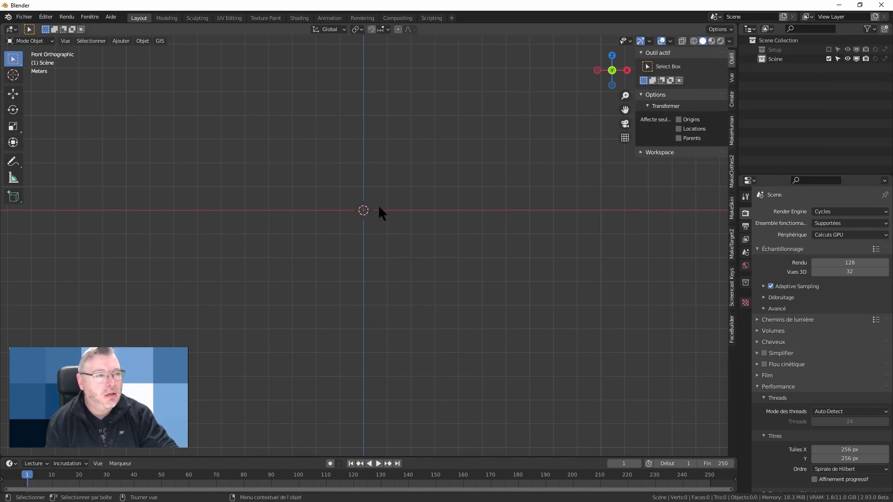
- Add the glass cup picture from the "2021-04-25 - tasse-café" folder as a reference image aligned to the front view
{"action": "middle_click_drag", "start_coordinate": [402, 169], "coordinate": [434, 216], "text": "shift"}
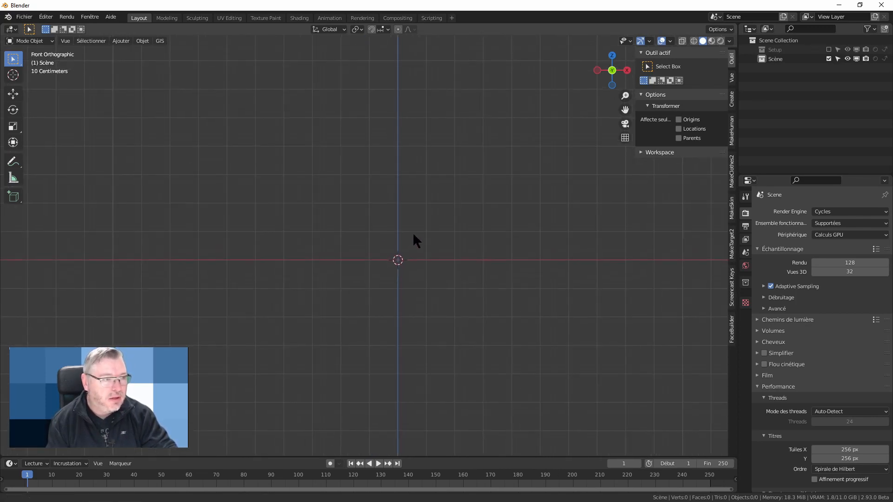
{"action": "scroll", "coordinate": [410, 236], "scroll_direction": "up", "scroll_amount": 1}
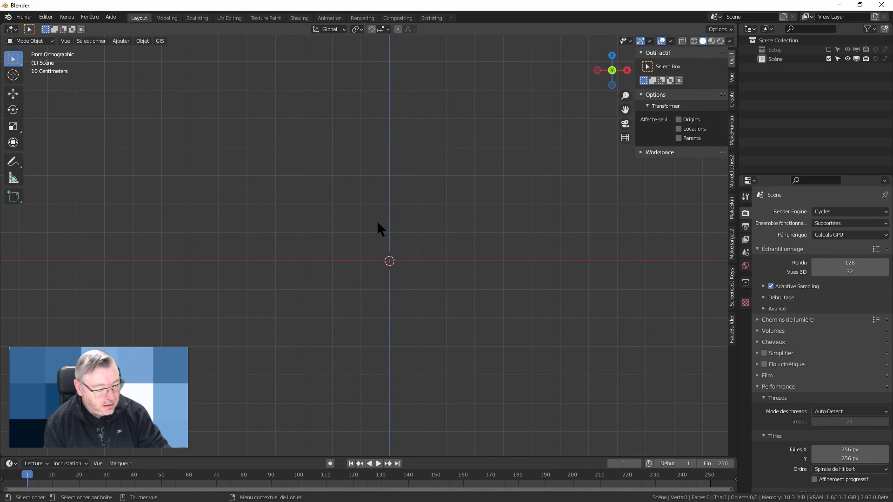
{"action": "key", "text": "shift+a"}
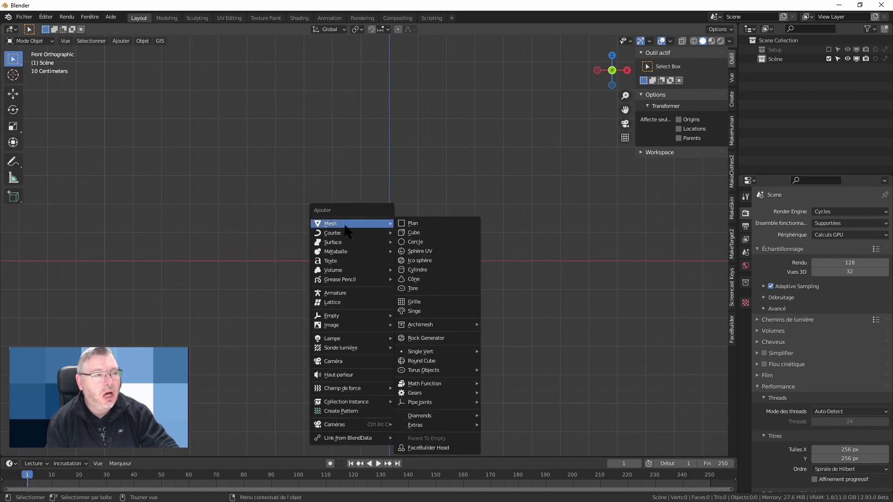
{"action": "left_click", "coordinate": [143, 40]}
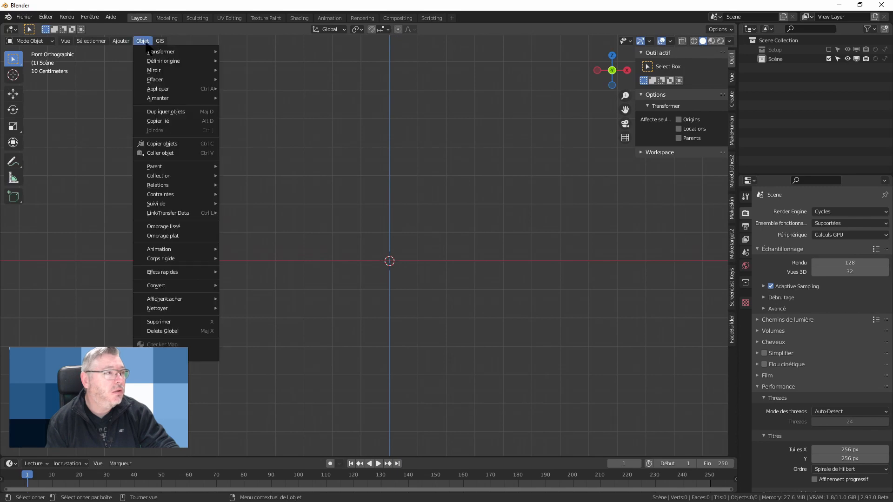
{"action": "mouse_move", "coordinate": [119, 41]}
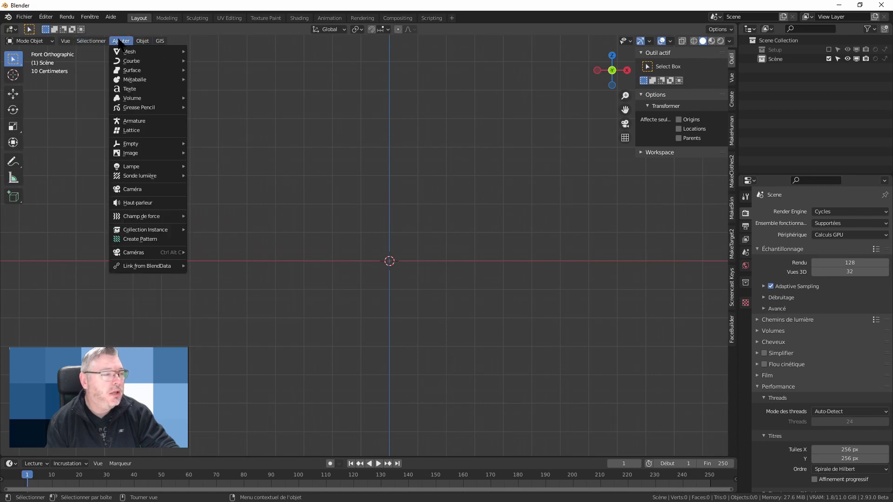
{"action": "mouse_move", "coordinate": [149, 157]}
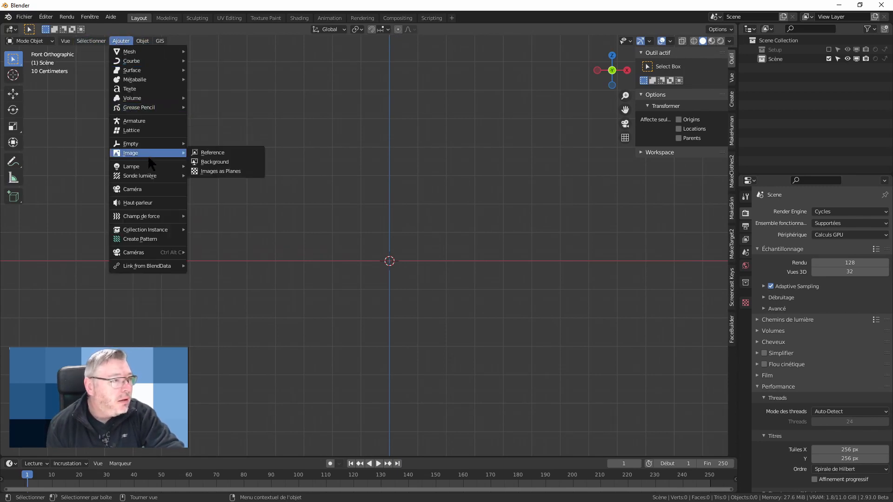
{"action": "left_click", "coordinate": [219, 152]}
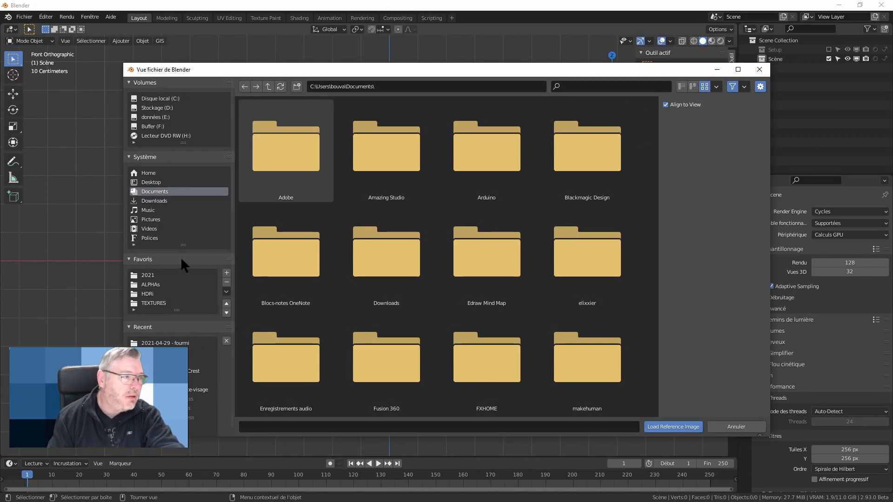
{"action": "left_click", "coordinate": [159, 275]}
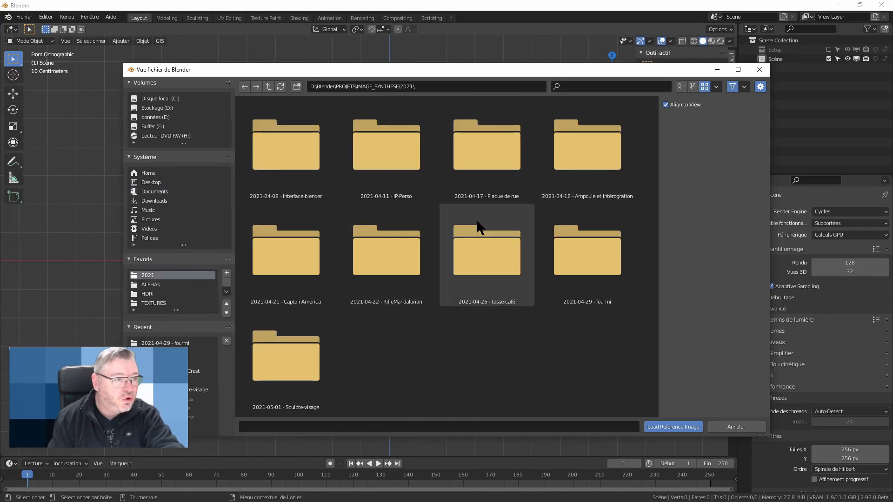
{"action": "double_click", "coordinate": [495, 249]}
{"action": "left_click", "coordinate": [273, 146]}
{"action": "key", "text": "Right"}
{"action": "key", "text": "Return"}
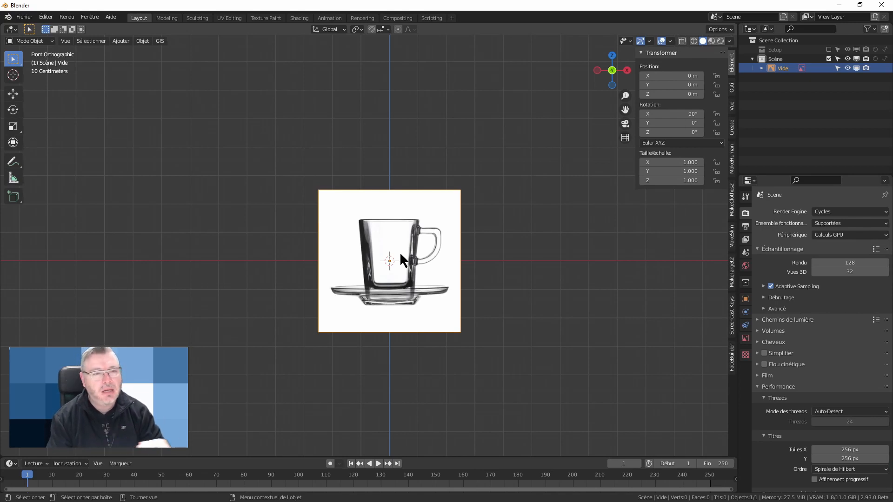
- Add a plane mesh at the scene origin over the cup reference image
{"action": "left_click", "coordinate": [391, 260]}
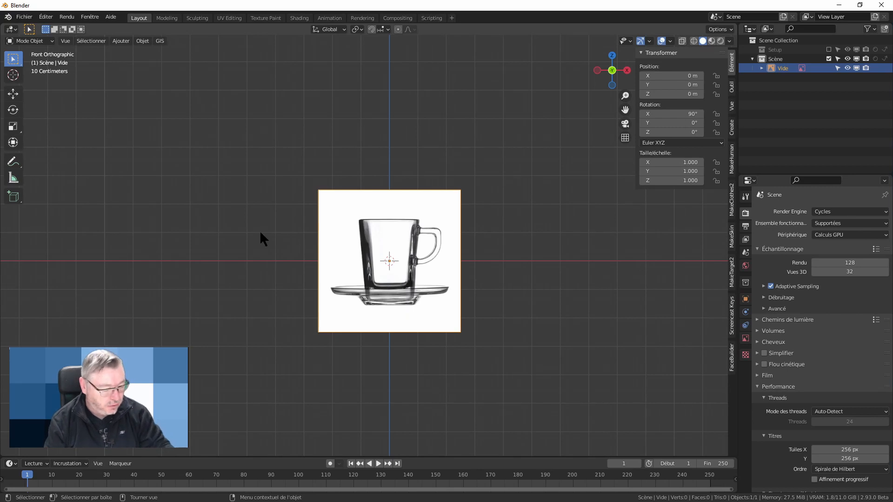
{"action": "key", "text": "shift+a"}
{"action": "mouse_move", "coordinate": [260, 233]}
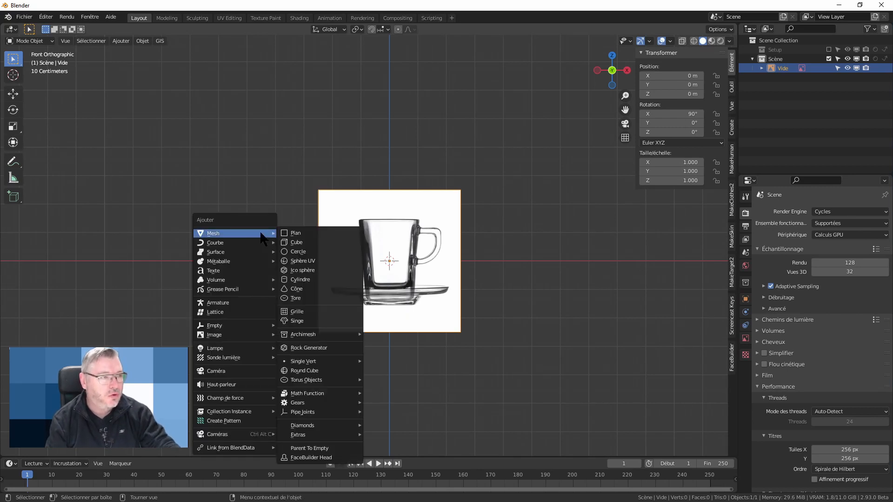
{"action": "left_click", "coordinate": [318, 239]}
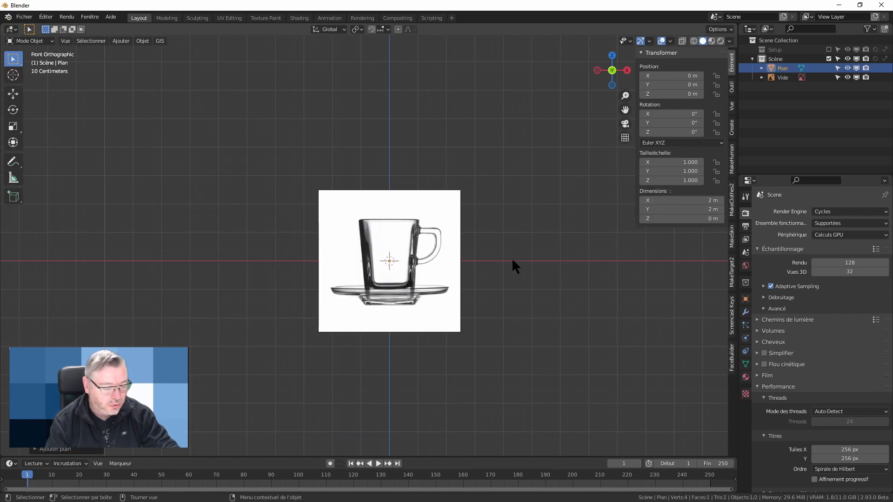
- Rotate the plane 90° about the X axis so it faces the front view
{"action": "middle_click_drag", "start_coordinate": [512, 260], "coordinate": [367, 266]}
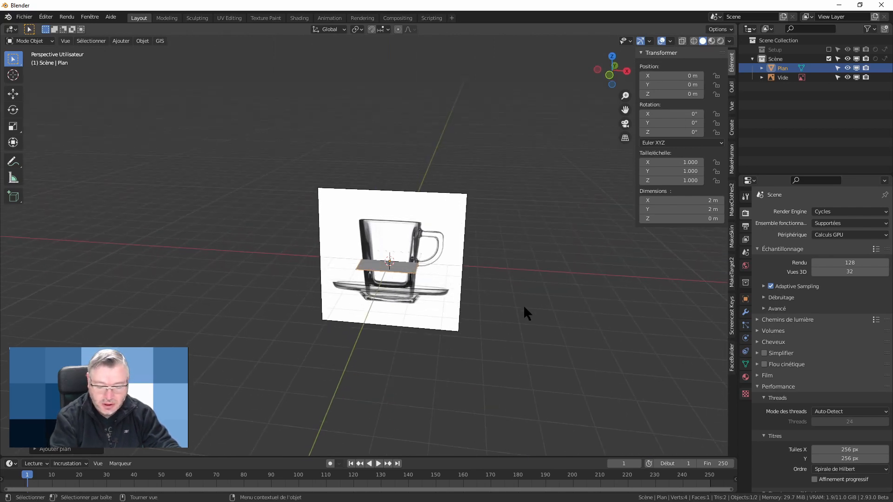
{"action": "key", "text": "KP_1"}
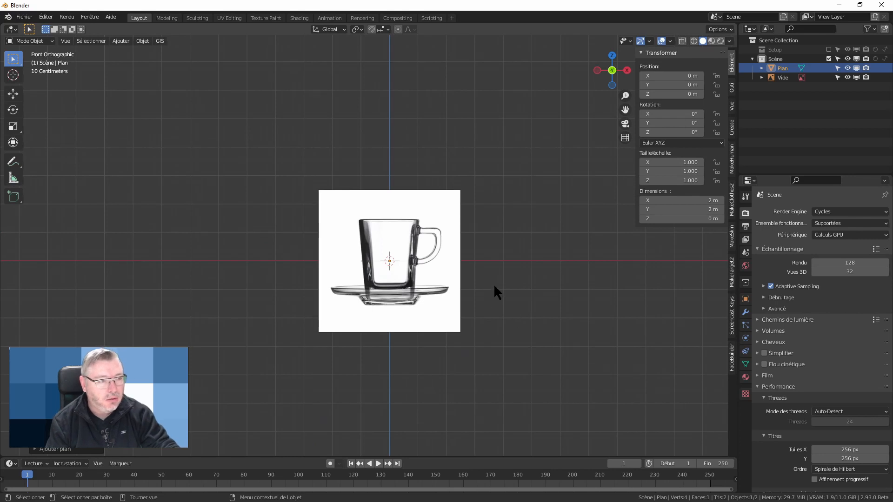
{"action": "key", "text": "r"}
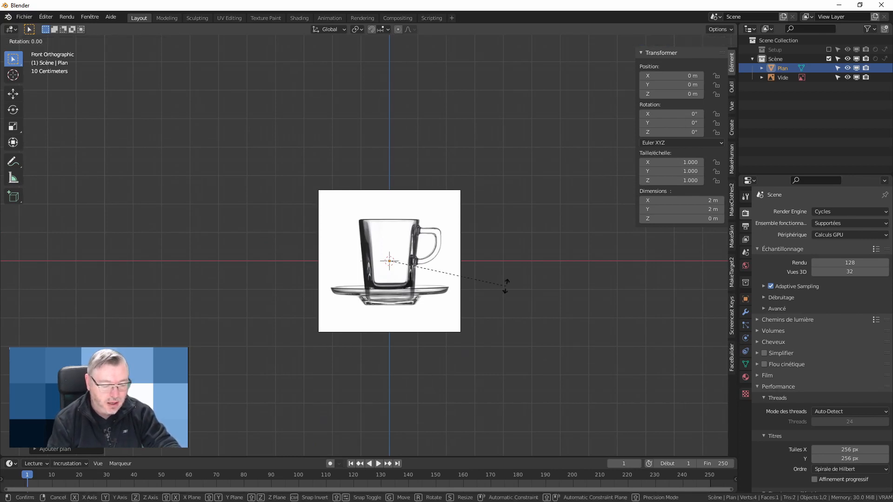
{"action": "key", "text": "x"}
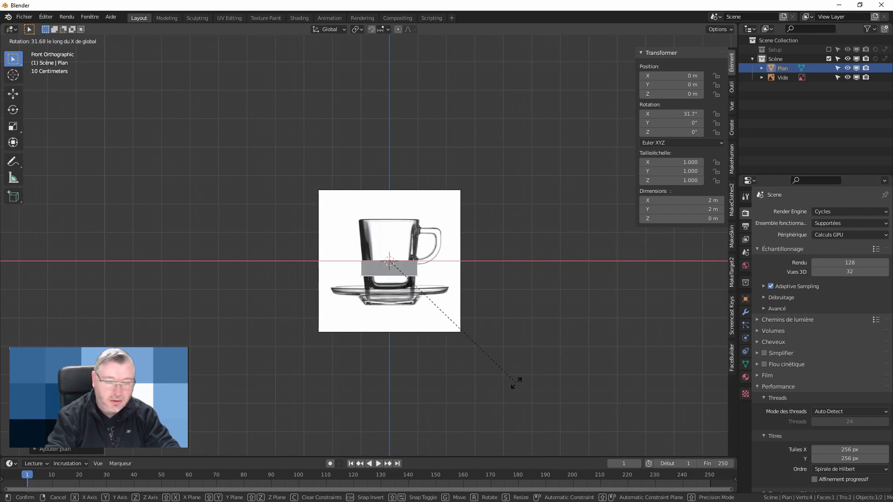
{"action": "type", "text": "90"}
{"action": "key", "text": "Return"}
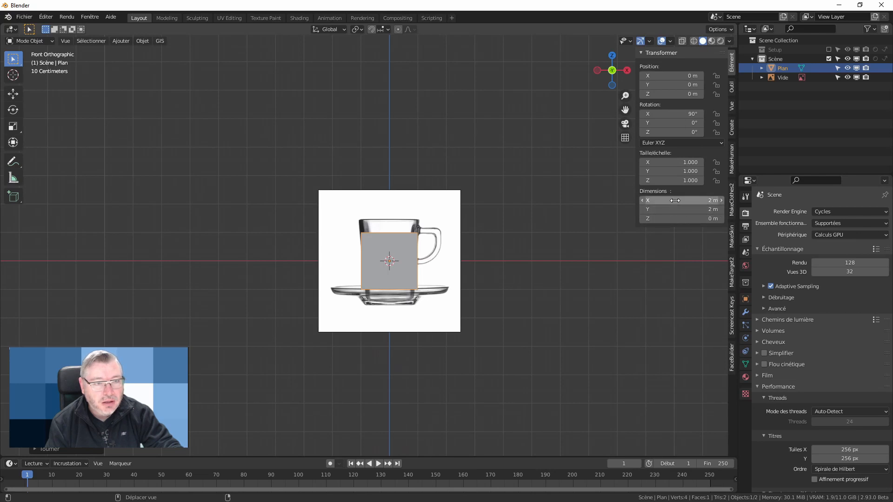
- Set the plane's X and Y dimensions to 8 cm as a size gauge for the cup
{"action": "left_click_drag", "start_coordinate": [675, 200], "coordinate": [675, 200]}
{"action": "type", "text": "8"}
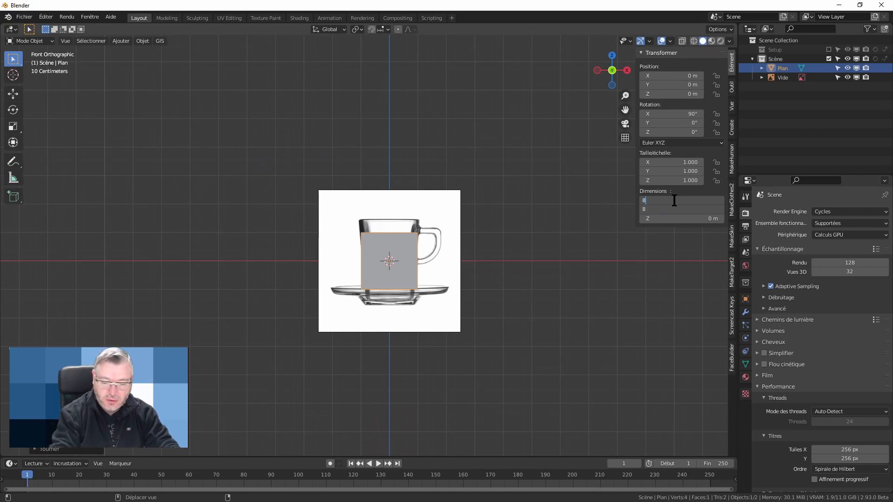
{"action": "type", "text": "cm"}
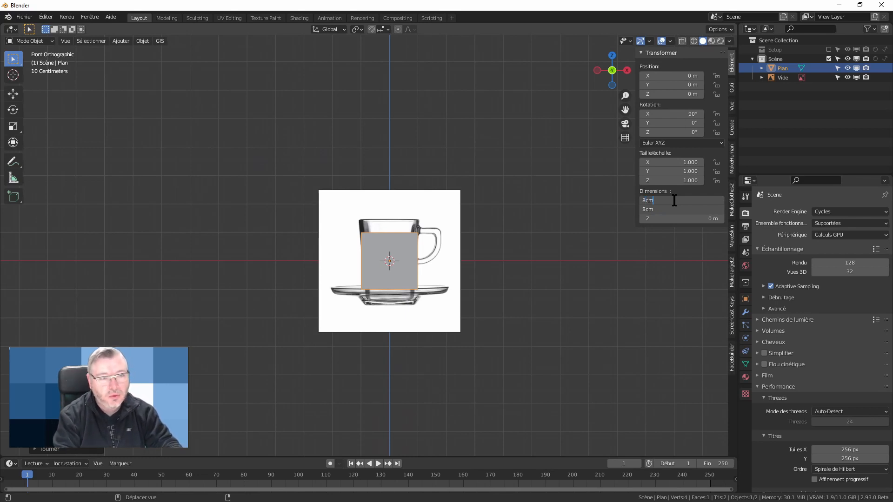
{"action": "key", "text": "Return"}
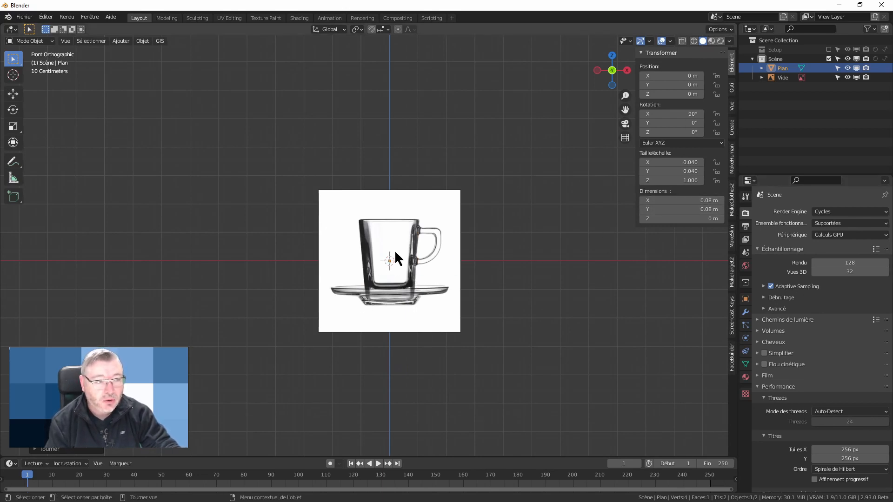
{"action": "scroll", "coordinate": [390, 267], "scroll_direction": "up", "scroll_amount": 10}
{"action": "scroll", "coordinate": [390, 265], "scroll_direction": "down", "scroll_amount": 7}
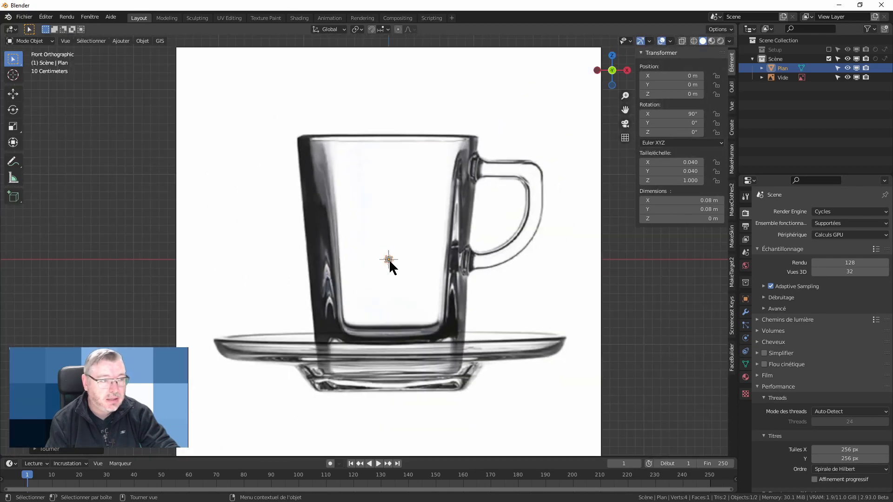
- Scale the cup reference image down to about 0.027 to bring the cup and saucer close to the gauge plane's height
{"action": "left_click", "coordinate": [506, 136]}
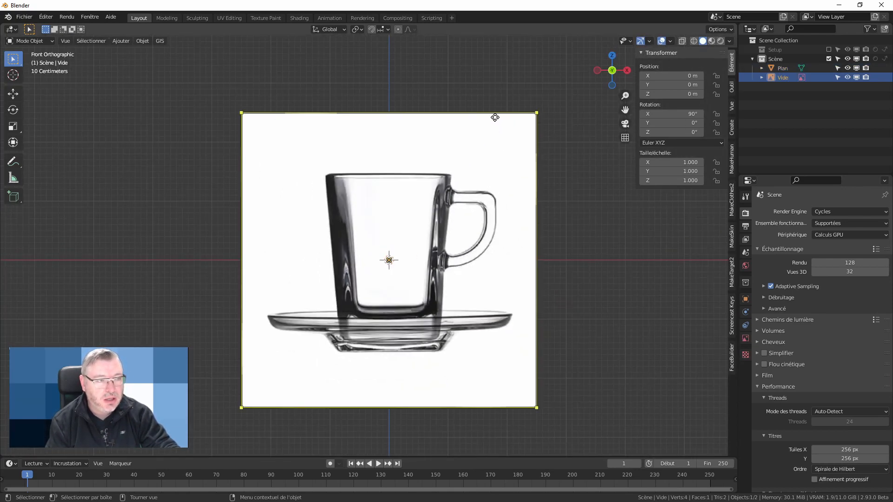
{"action": "key", "text": "s"}
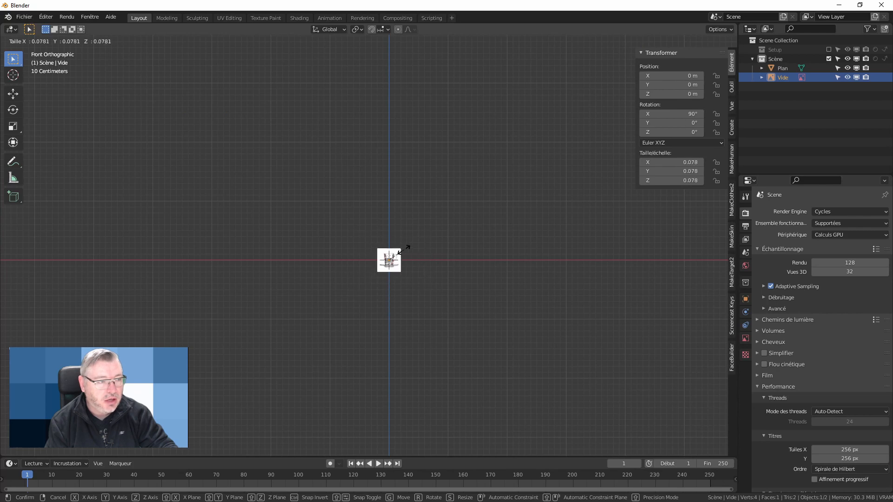
{"action": "left_click", "coordinate": [389, 269]}
{"action": "scroll", "coordinate": [389, 270], "scroll_direction": "up", "scroll_amount": 12}
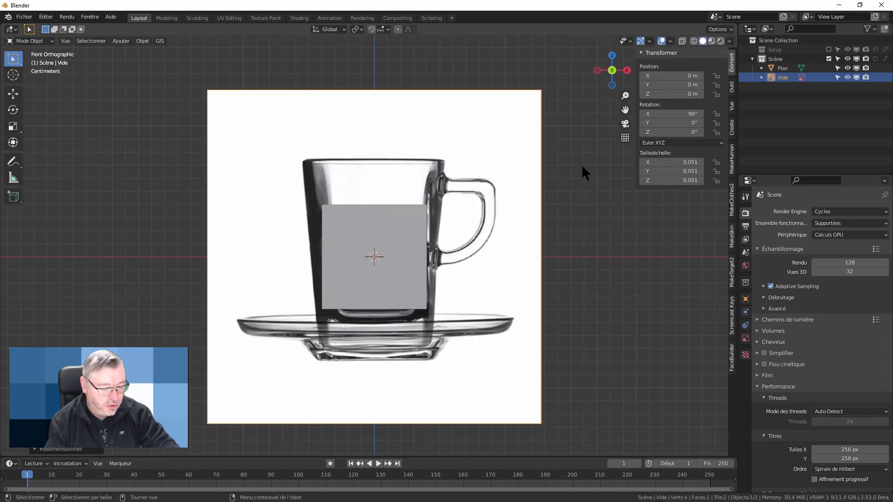
{"action": "key", "text": "s"}
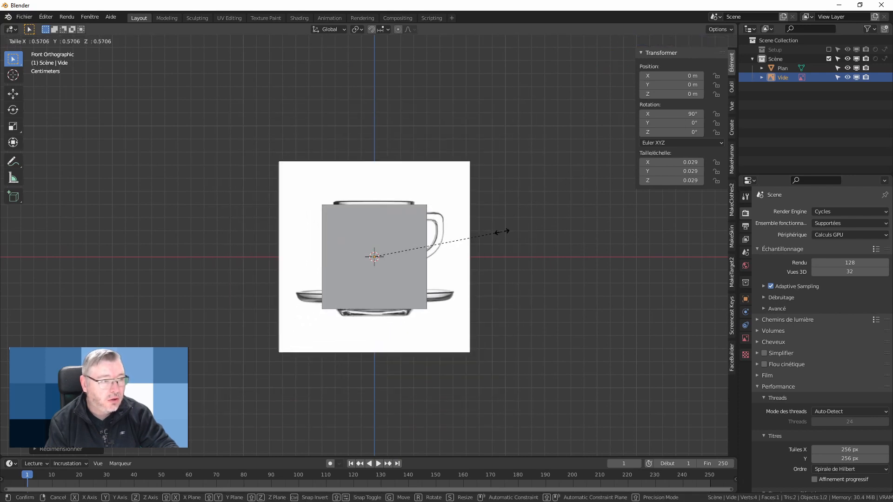
{"action": "left_click", "coordinate": [494, 234]}
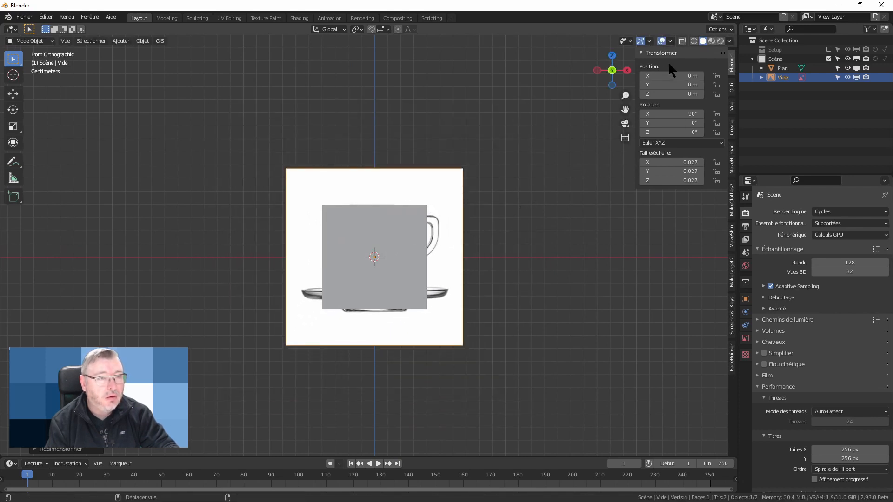
- Display the scene in wireframe and fine-tune the reference image's scale by about 1.0065 against the plane's outline
{"action": "left_click", "coordinate": [683, 41]}
{"action": "scroll", "coordinate": [420, 223], "scroll_direction": "up", "scroll_amount": 3}
{"action": "scroll", "coordinate": [437, 228], "scroll_direction": "up", "scroll_amount": 2}
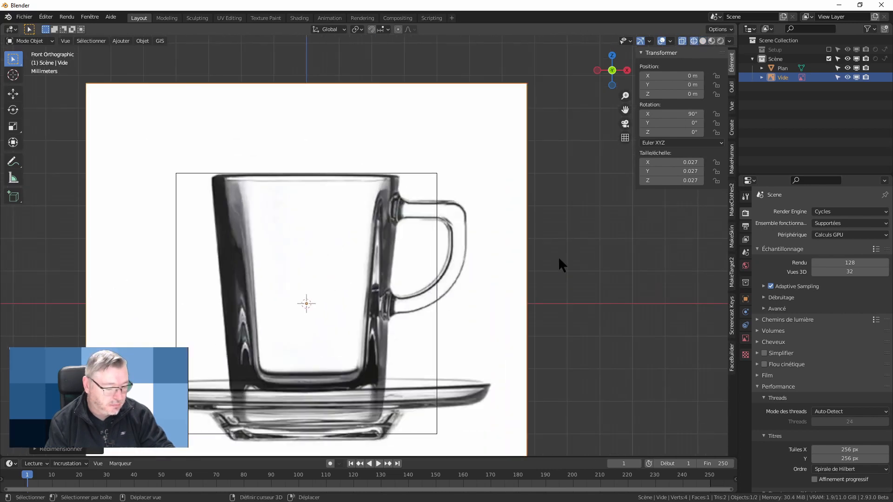
{"action": "key", "text": "KP_Decimal"}
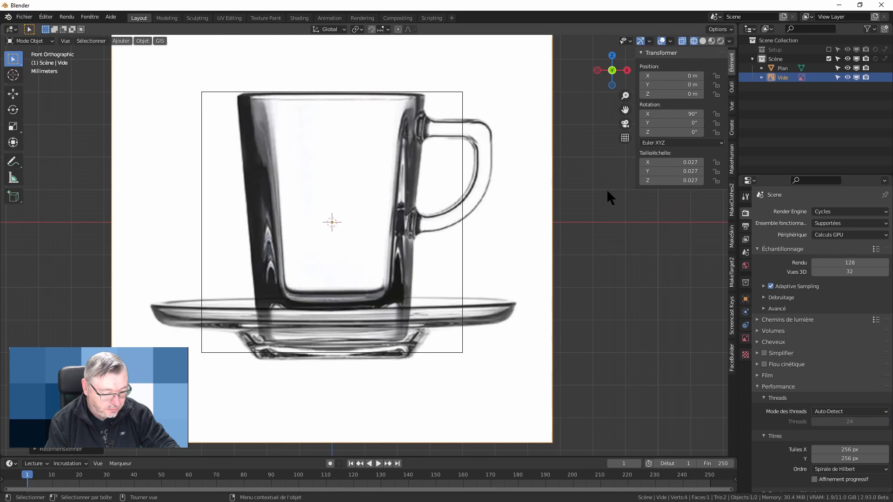
{"action": "key", "text": "s"}
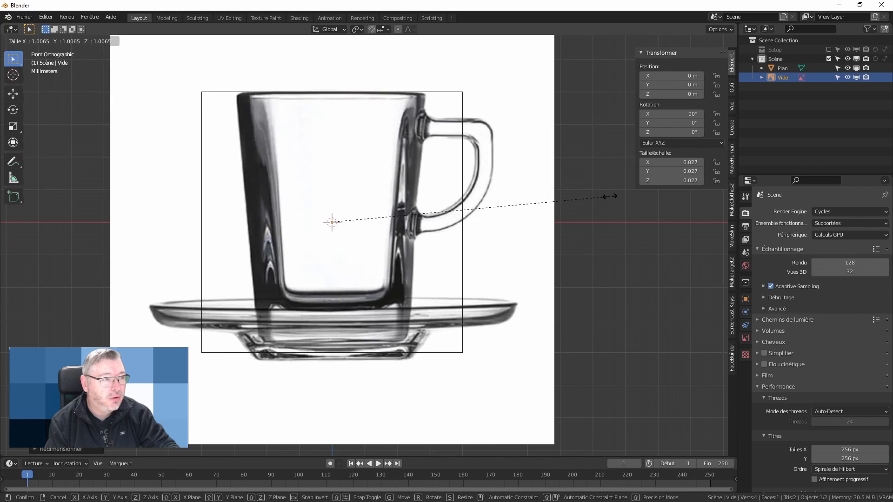
{"action": "right_click", "coordinate": [609, 196]}
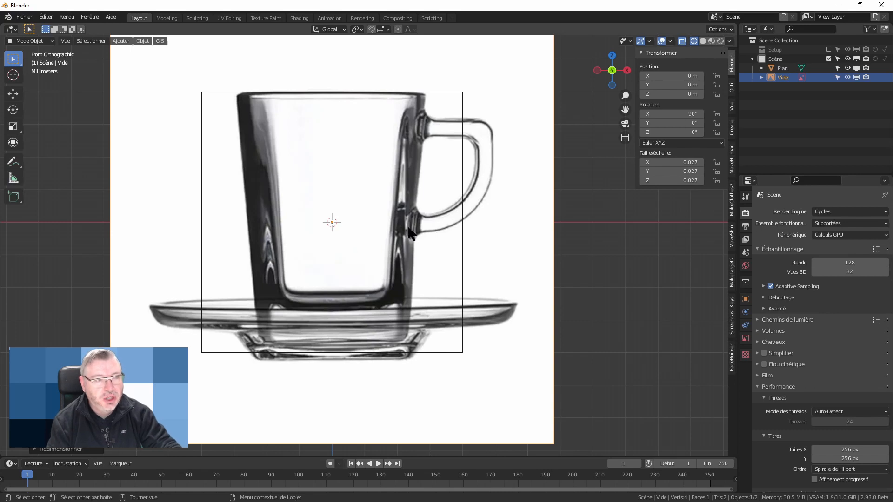
- Return to solid display and delete the 8 cm gauge plane
{"action": "left_click", "coordinate": [703, 41]}
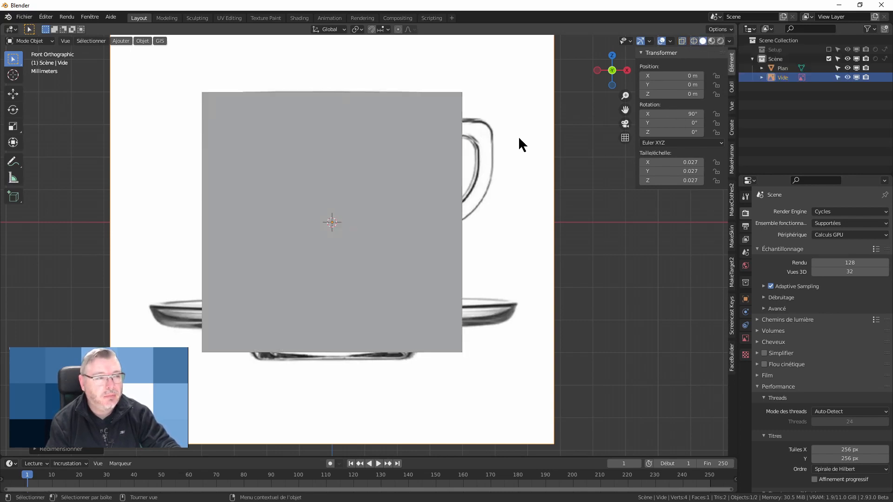
{"action": "left_click", "coordinate": [418, 174]}
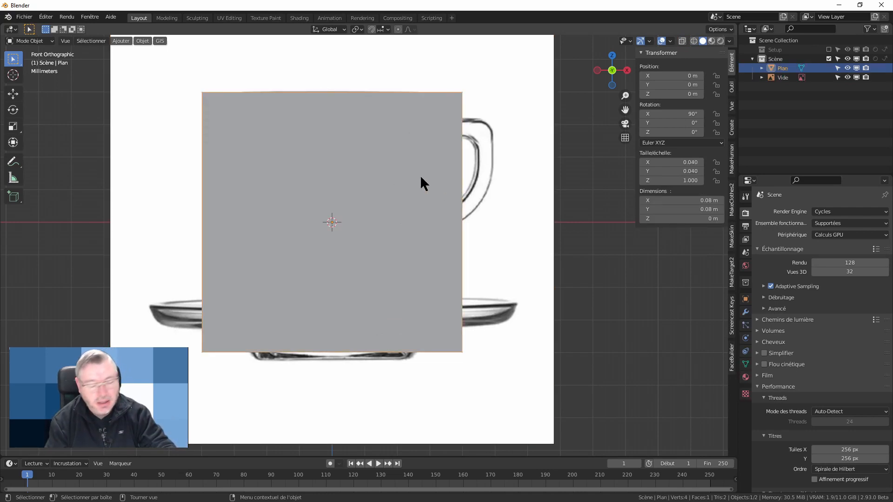
{"action": "key", "text": "Delete"}
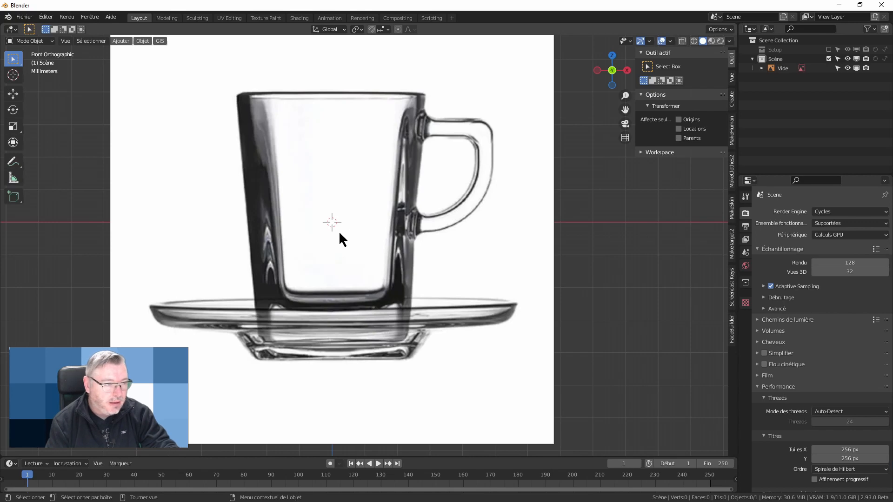
{"action": "scroll", "coordinate": [378, 211], "scroll_direction": "down", "scroll_amount": 4}
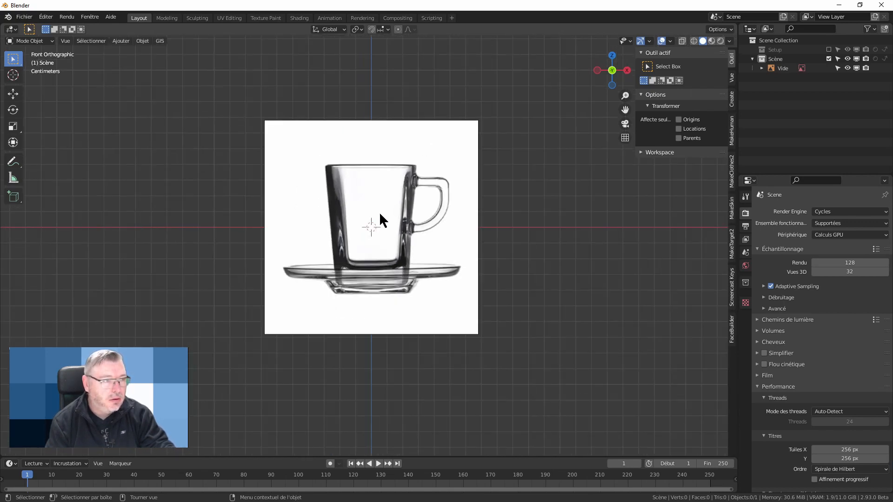
{"action": "scroll", "coordinate": [372, 203], "scroll_direction": "up", "scroll_amount": 1}
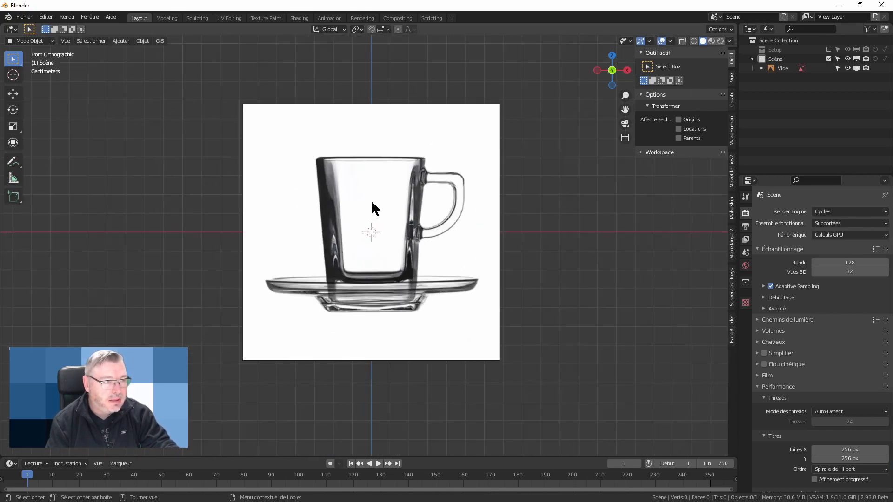
- Enable the opacity option on the cup reference image, keeping it at 1.000
{"action": "left_click", "coordinate": [414, 166]}
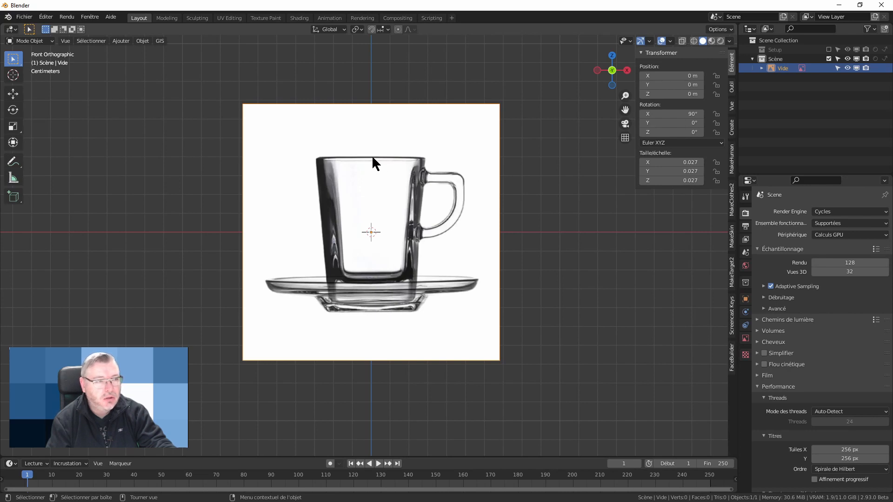
{"action": "left_click", "coordinate": [371, 232]}
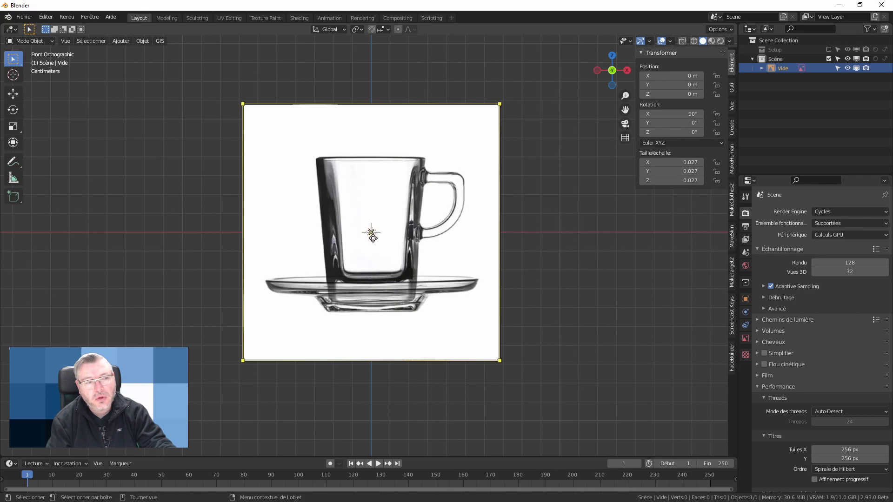
{"action": "scroll", "coordinate": [372, 232], "scroll_direction": "down", "scroll_amount": 4}
{"action": "scroll", "coordinate": [344, 249], "scroll_direction": "up", "scroll_amount": 2}
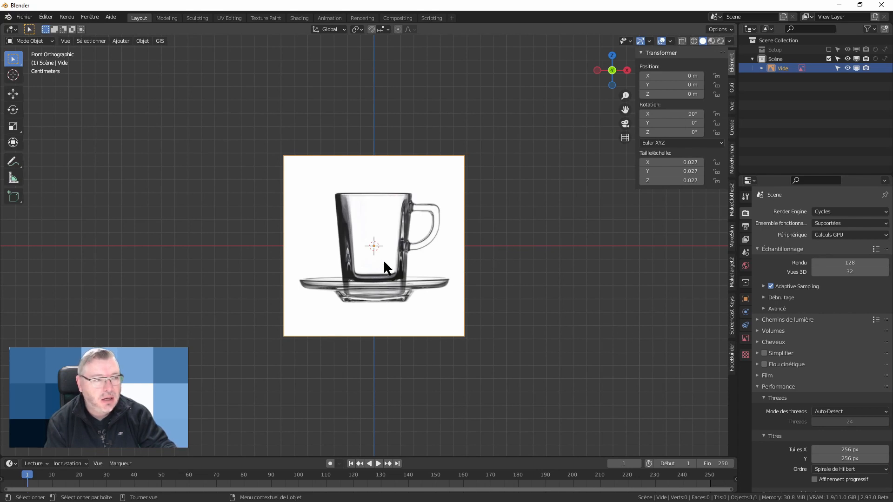
{"action": "scroll", "coordinate": [383, 259], "scroll_direction": "up", "scroll_amount": 3}
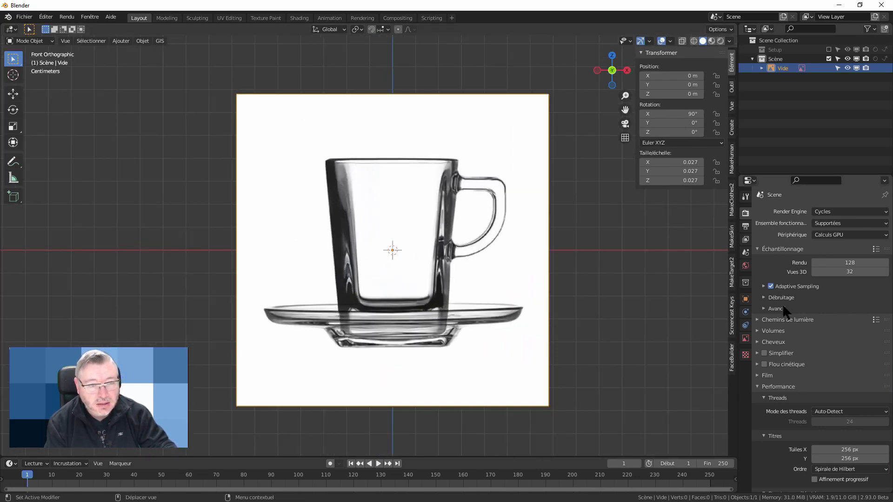
{"action": "left_click", "coordinate": [746, 339]}
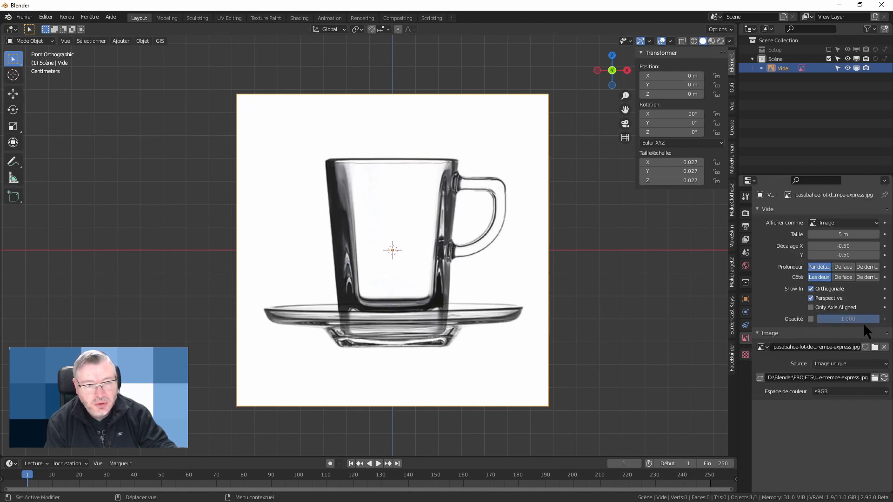
{"action": "left_click", "coordinate": [810, 319]}
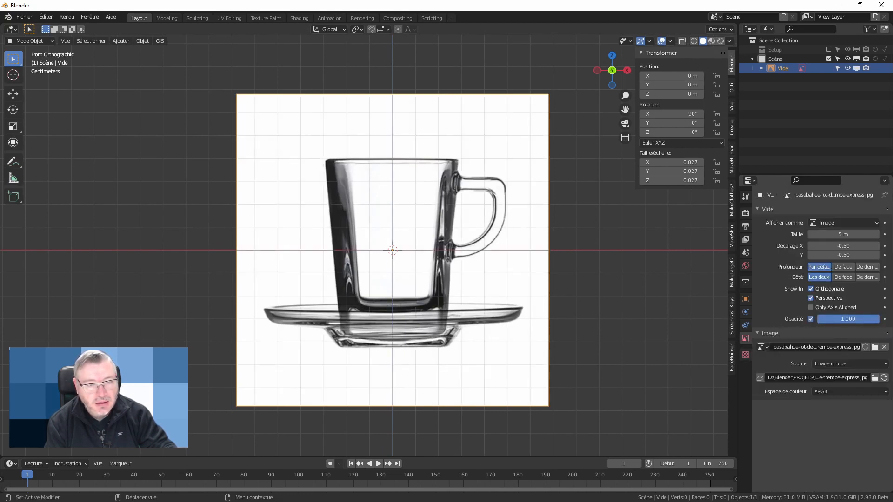
{"action": "mouse_move", "coordinate": [848, 319]}
{"action": "left_mouse_down"}
{"action": "mouse_move", "coordinate": [819, 320]}
{"action": "mouse_move", "coordinate": [879, 319]}
{"action": "mouse_move", "coordinate": [862, 322]}
{"action": "left_mouse_up"}
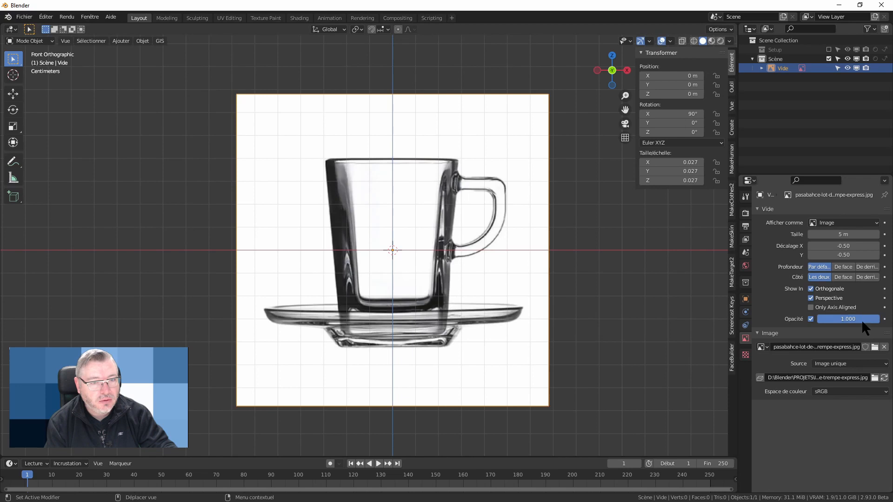
{"action": "left_click", "coordinate": [810, 315]}
{"action": "left_click", "coordinate": [810, 316]}
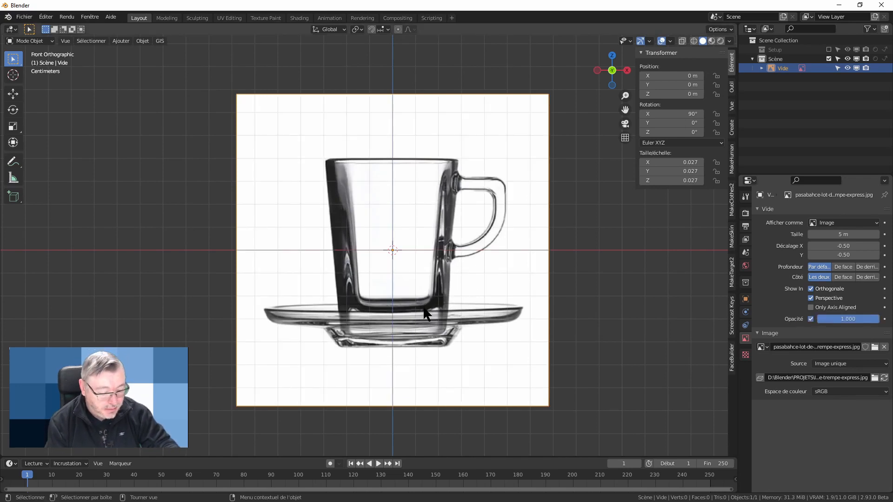
- Move the reference image up along Z by about 0.0424 m so the saucer's base rests on the red X axis
{"action": "key", "text": "g"}
{"action": "key", "text": "z"}
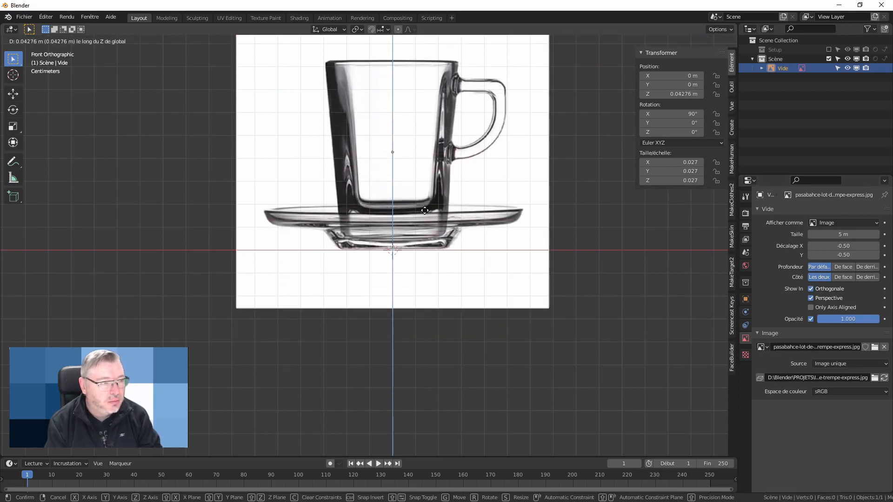
{"action": "left_click", "coordinate": [424, 210]}
{"action": "scroll", "coordinate": [387, 237], "scroll_direction": "up", "scroll_amount": 3}
{"action": "scroll", "coordinate": [405, 264], "scroll_direction": "up", "scroll_amount": 2}
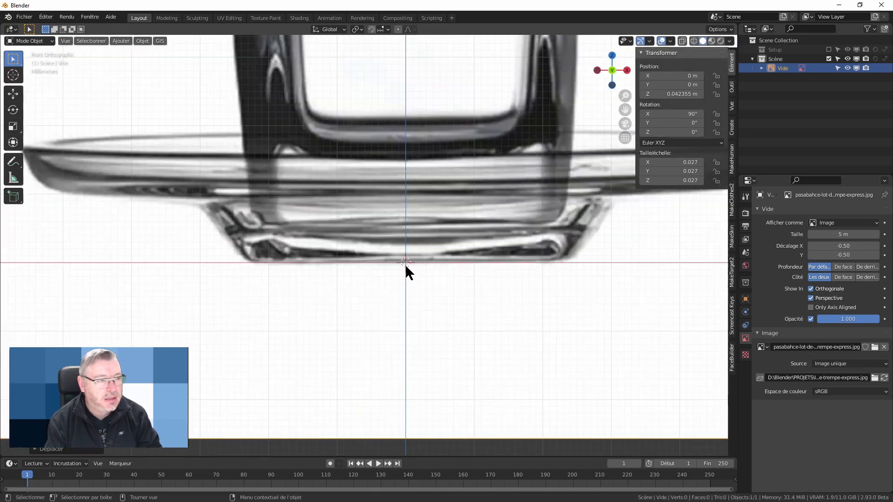
{"action": "scroll", "coordinate": [428, 266], "scroll_direction": "down", "scroll_amount": 5}
{"action": "scroll", "coordinate": [428, 266], "scroll_direction": "down", "scroll_amount": 1}
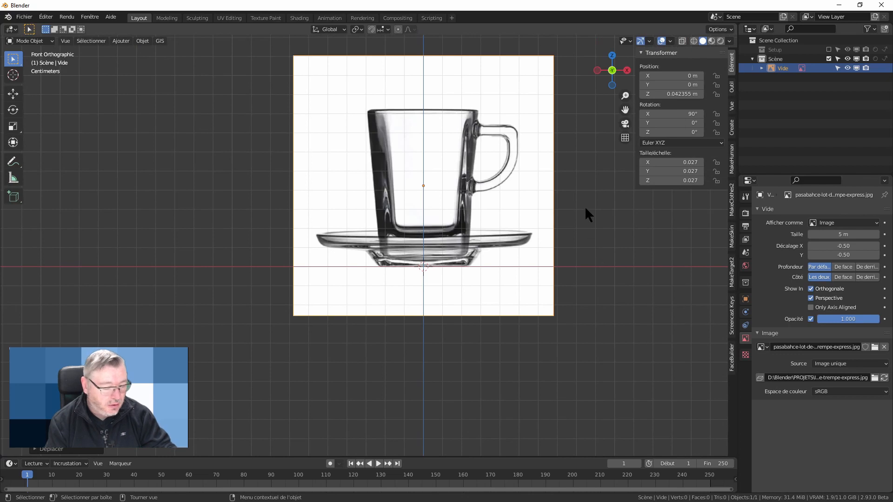
{"action": "middle_click_drag", "start_coordinate": [582, 191], "coordinate": [549, 275], "text": "shift"}
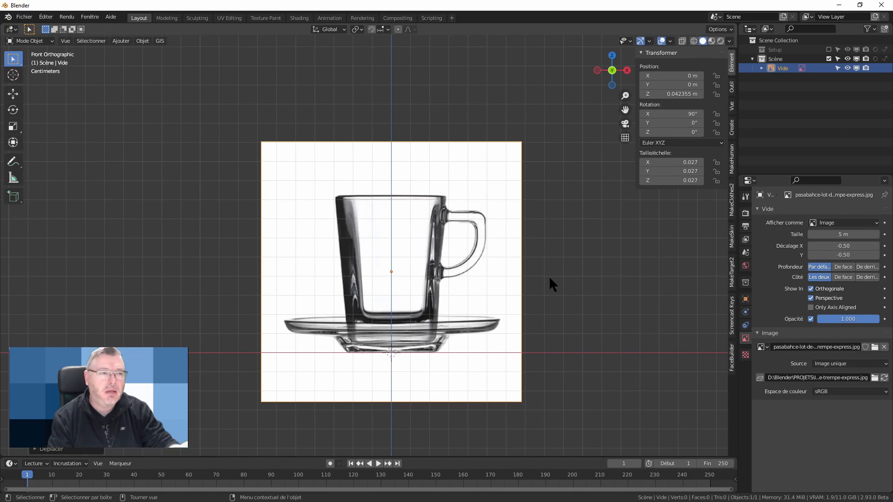
- Add a Bézier curve at the scene origin as the start of the saucer
{"action": "scroll", "coordinate": [415, 319], "scroll_direction": "up", "scroll_amount": 5}
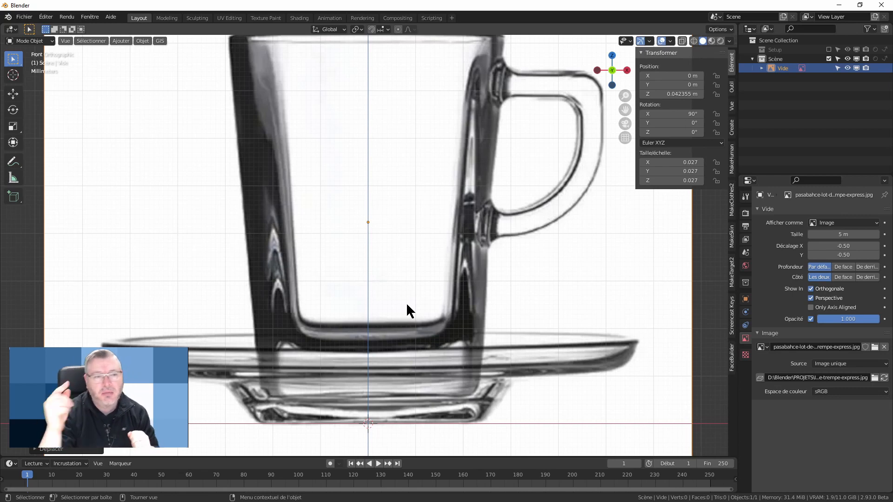
{"action": "scroll", "coordinate": [406, 302], "scroll_direction": "down", "scroll_amount": 2}
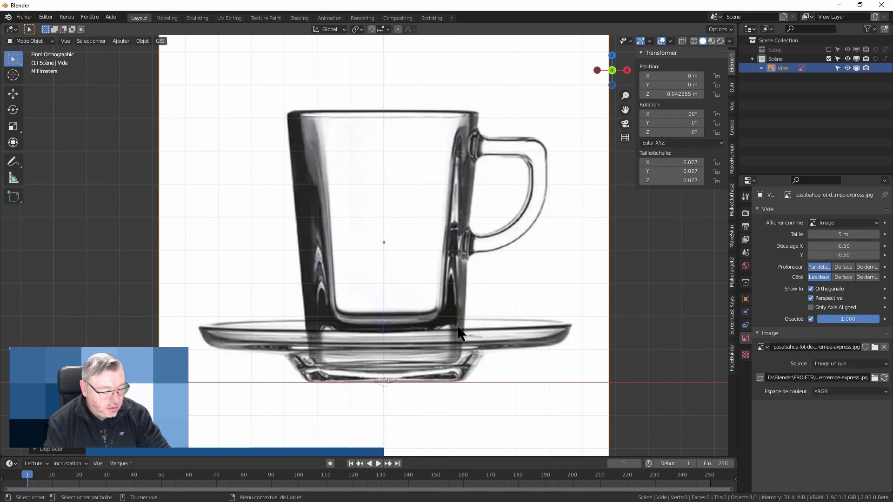
{"action": "key", "text": "shift+a"}
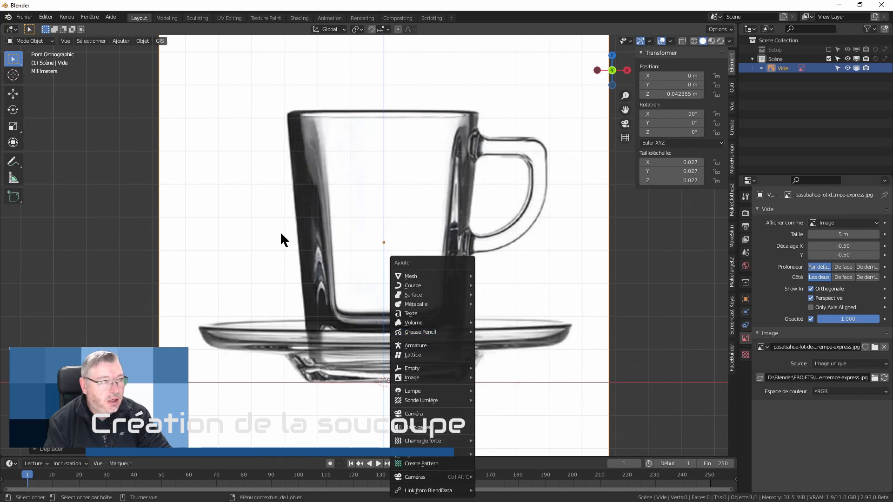
{"action": "key", "text": "shift+a"}
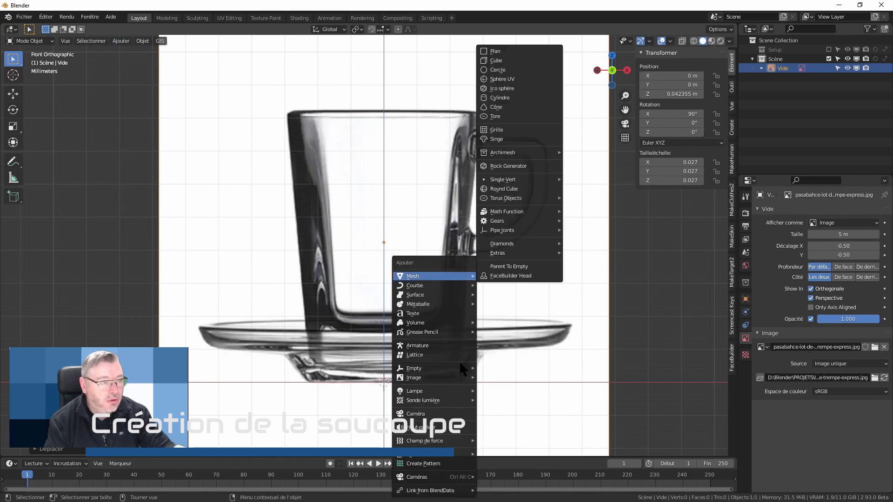
{"action": "mouse_move", "coordinate": [421, 287]}
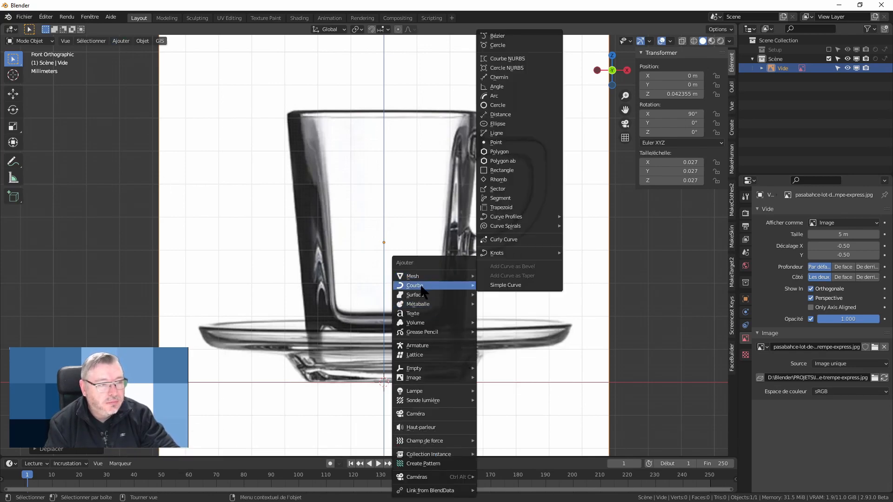
{"action": "left_click", "coordinate": [522, 39]}
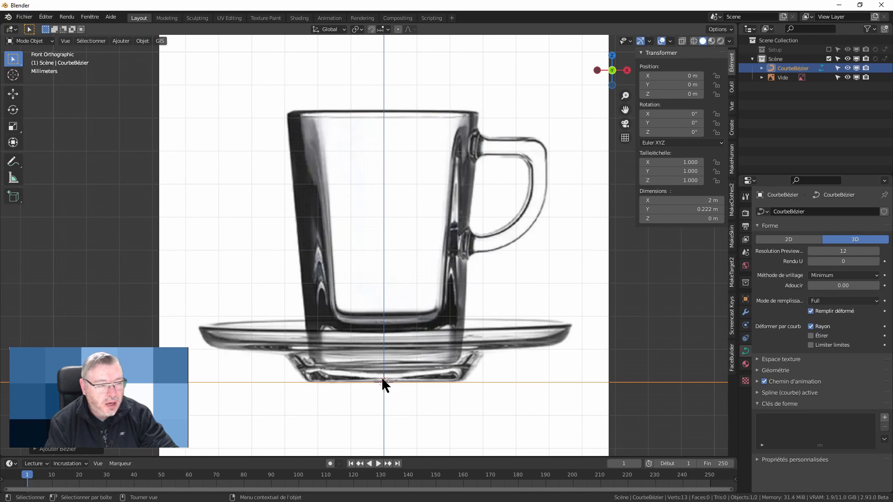
{"action": "middle_click_drag", "start_coordinate": [420, 352], "coordinate": [368, 336]}
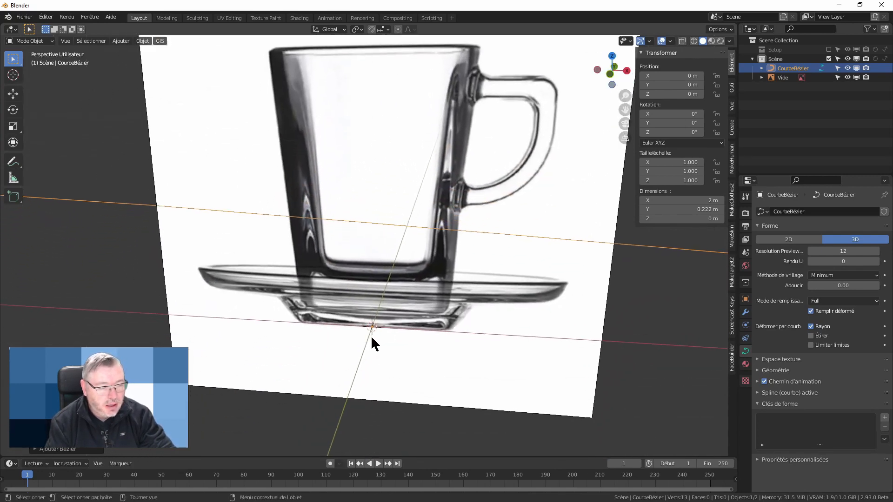
{"action": "scroll", "coordinate": [370, 339], "scroll_direction": "up", "scroll_amount": 4}
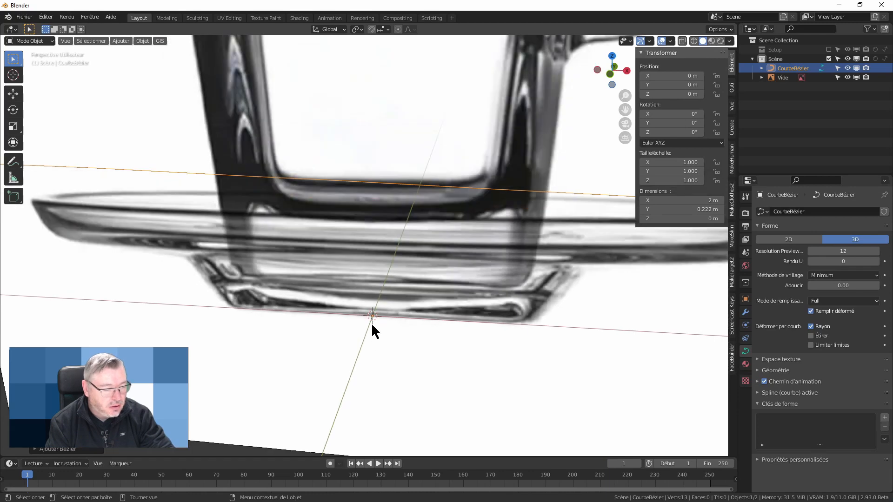
{"action": "scroll", "coordinate": [413, 321], "scroll_direction": "down", "scroll_amount": 3}
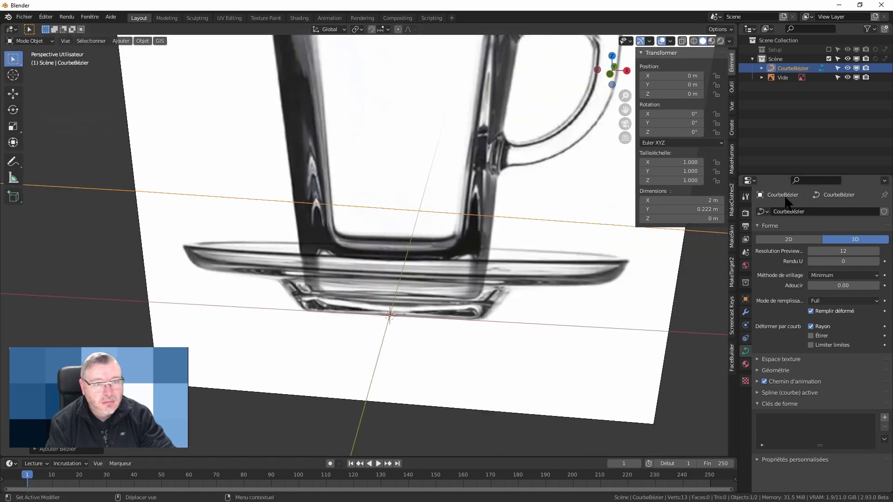
- Hide the reference image to examine the whole Bézier curve in the scene, then show the image again
{"action": "left_click", "coordinate": [848, 78]}
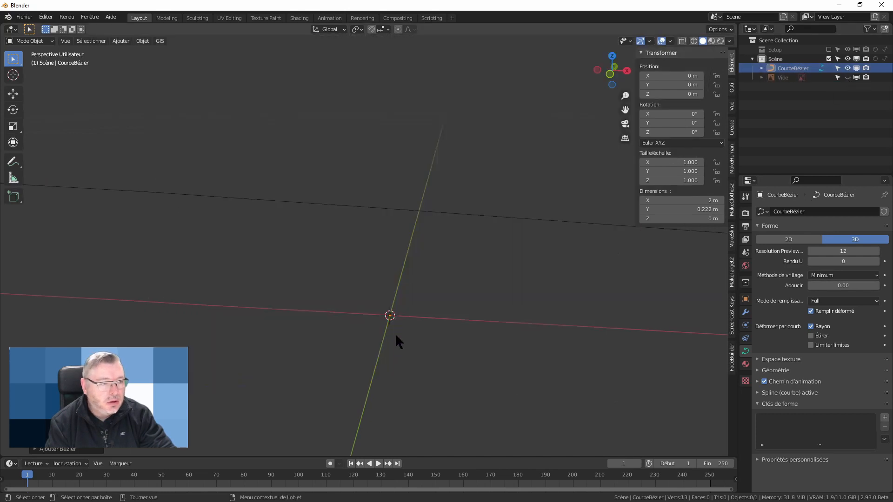
{"action": "scroll", "coordinate": [395, 334], "scroll_direction": "up", "scroll_amount": 2}
{"action": "scroll", "coordinate": [396, 334], "scroll_direction": "down", "scroll_amount": 6}
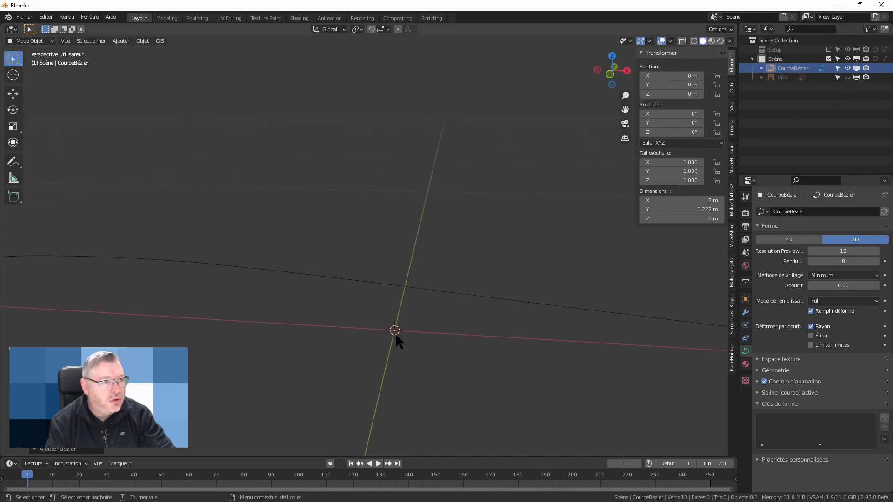
{"action": "scroll", "coordinate": [396, 333], "scroll_direction": "down", "scroll_amount": 3}
{"action": "left_click", "coordinate": [378, 322]}
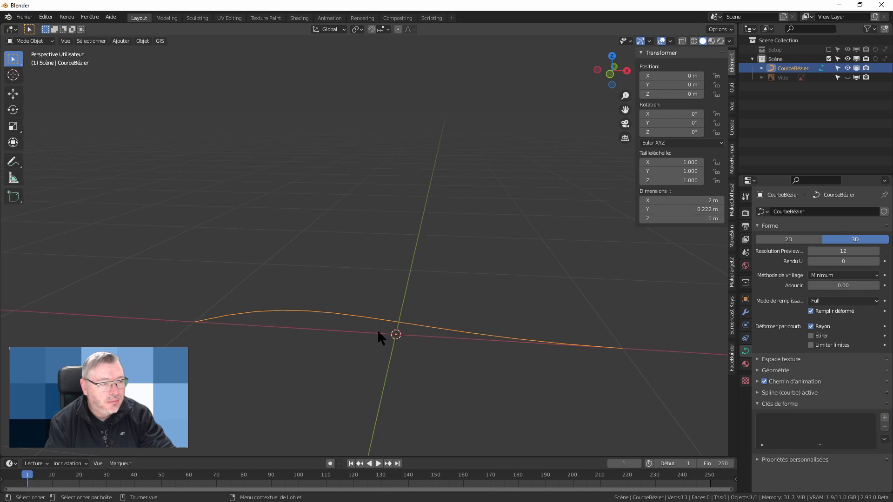
{"action": "scroll", "coordinate": [397, 336], "scroll_direction": "up", "scroll_amount": 2}
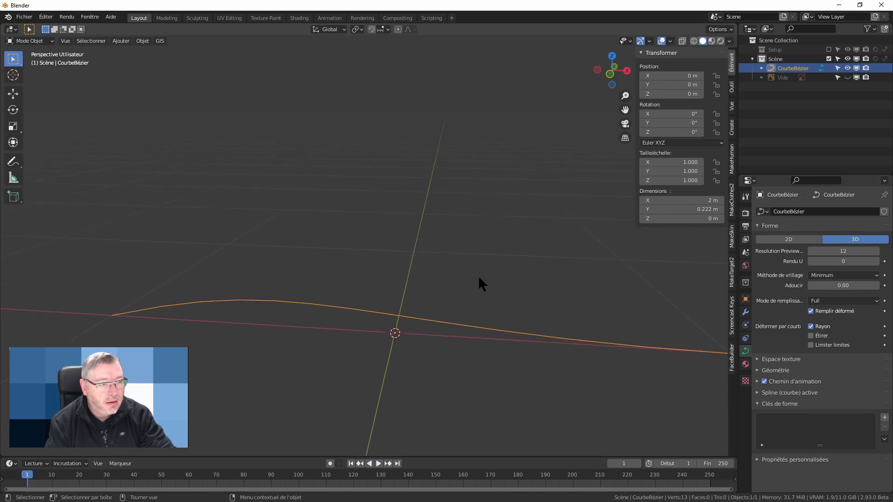
{"action": "left_click", "coordinate": [847, 77]}
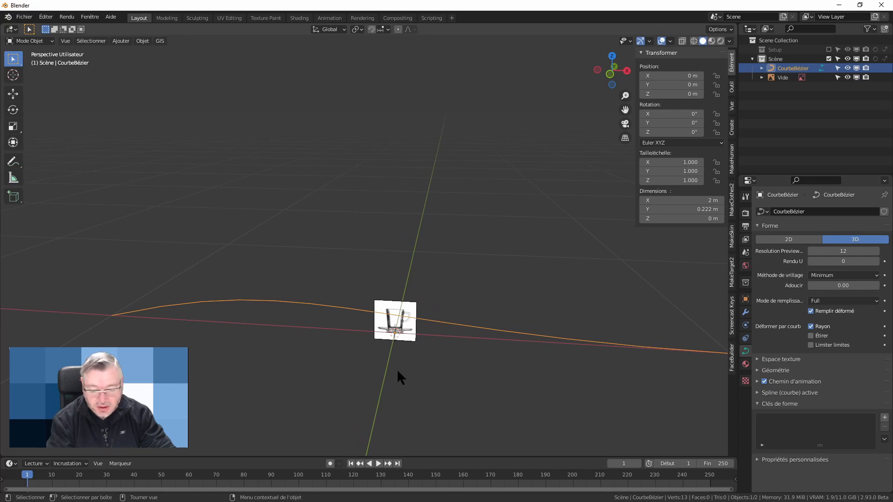
- In front view, scale the Bézier curve down to about 0.065 so it spans roughly the saucer's width
{"action": "key", "text": "KP_1"}
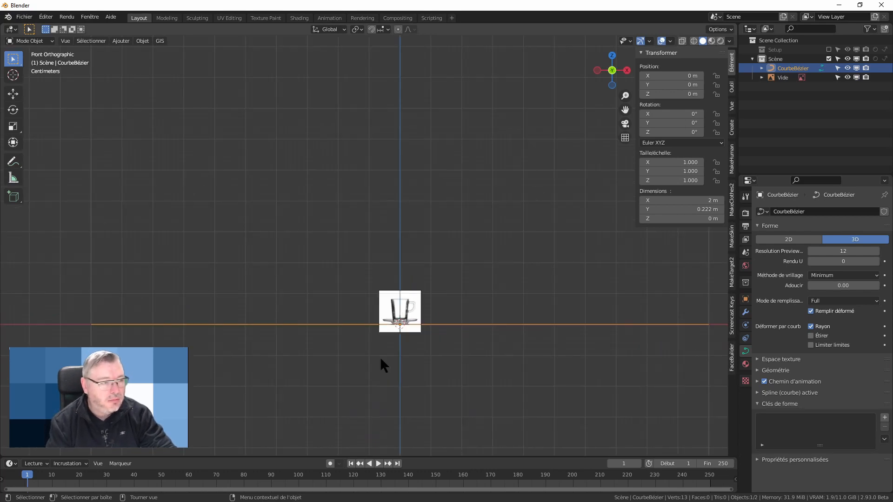
{"action": "scroll", "coordinate": [369, 340], "scroll_direction": "up", "scroll_amount": 5}
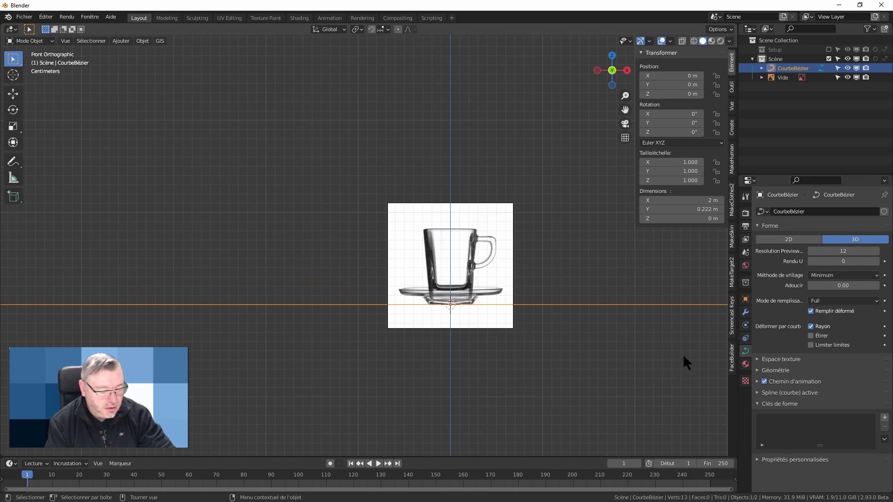
{"action": "key", "text": "s"}
{"action": "left_click", "coordinate": [463, 308]}
{"action": "scroll", "coordinate": [464, 306], "scroll_direction": "up", "scroll_amount": 4}
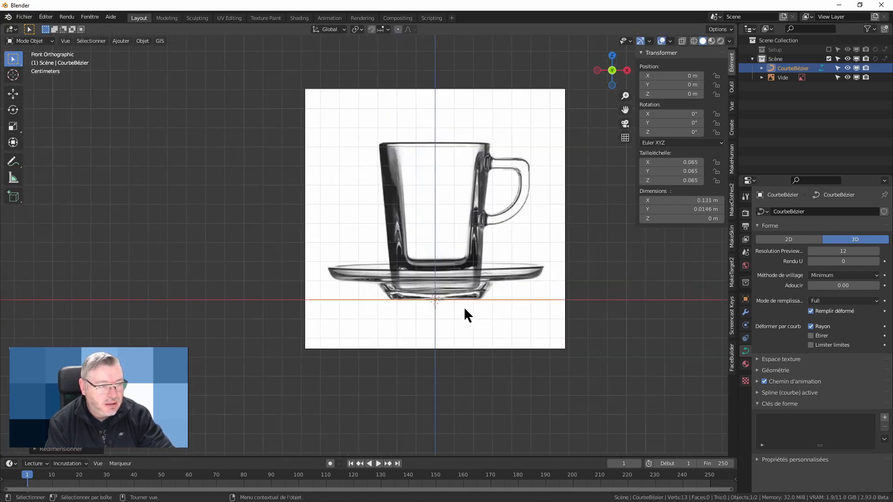
{"action": "scroll", "coordinate": [465, 306], "scroll_direction": "up", "scroll_amount": 4}
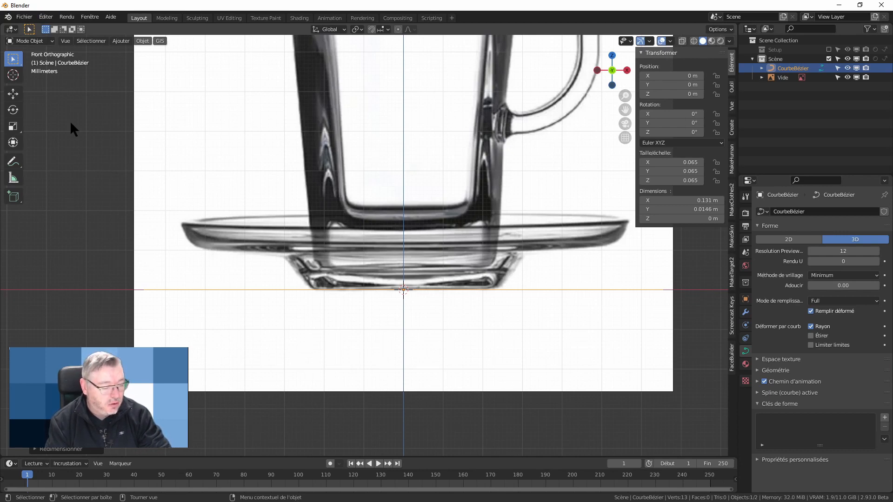
- Enter Edit Mode on the Bézier curve and rotate all its control points 90° about the X axis
{"action": "key", "text": "Tab"}
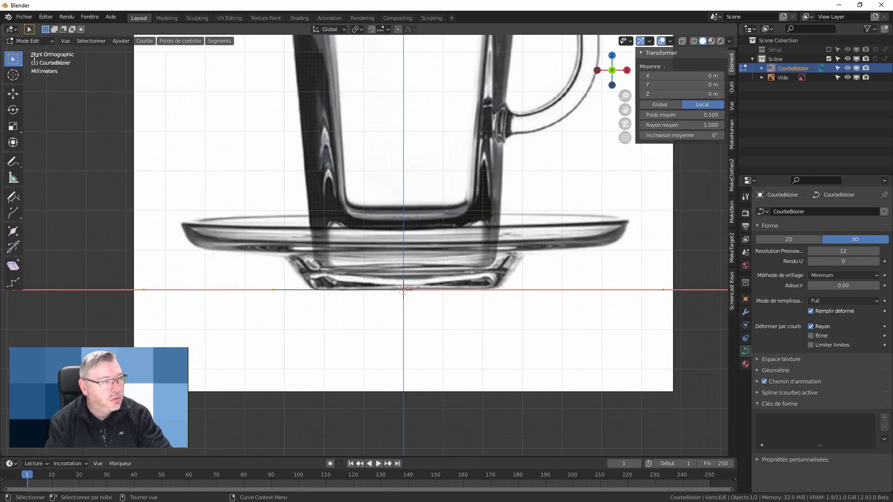
{"action": "key", "text": "Tab"}
{"action": "key", "text": "Tab"}
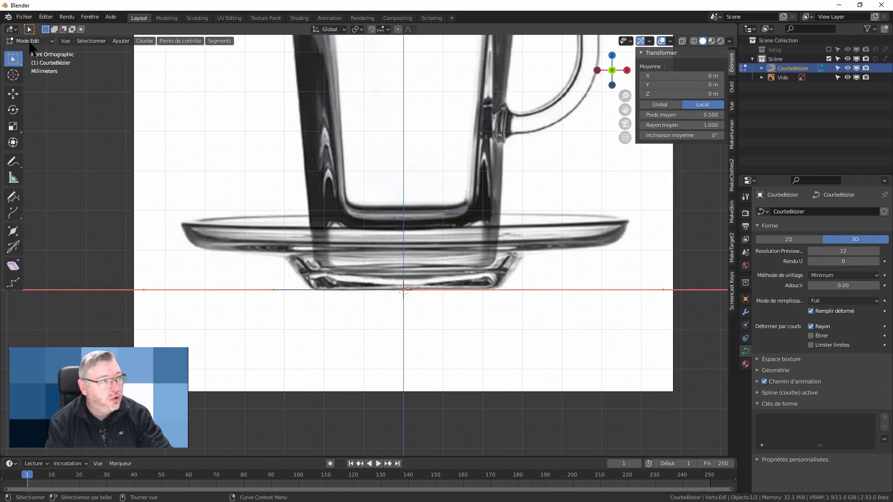
{"action": "key", "text": "Tab"}
{"action": "left_click", "coordinate": [35, 41]}
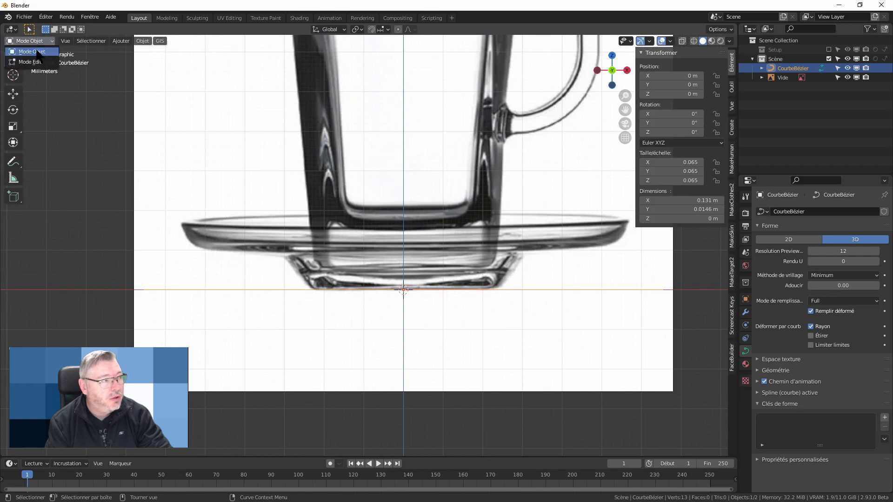
{"action": "left_click", "coordinate": [36, 62]}
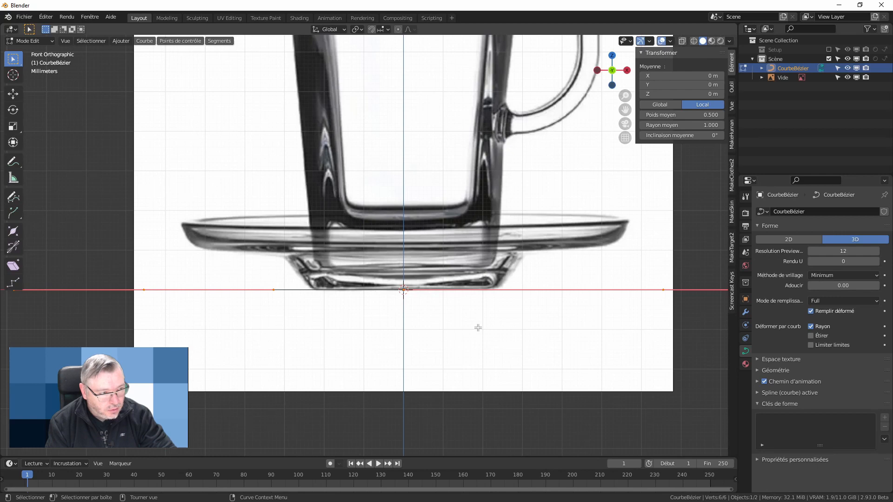
{"action": "type", "text": "r"}
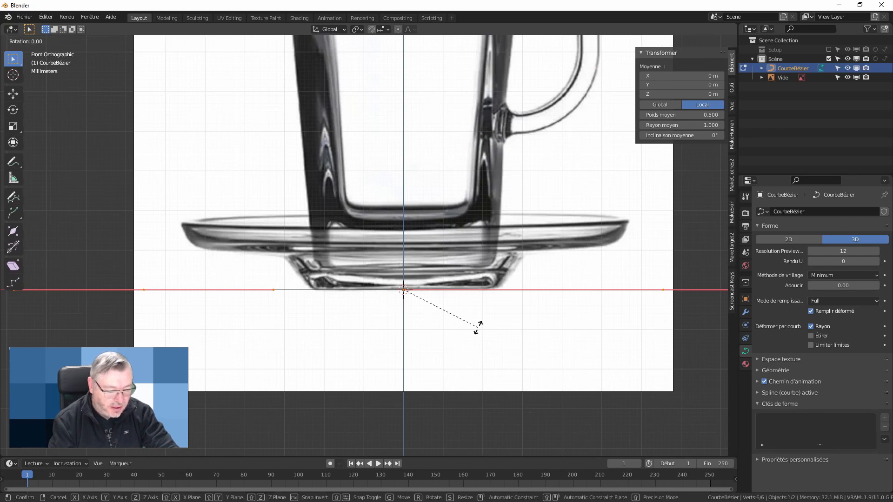
{"action": "type", "text": "x90"}
{"action": "key", "text": "Return"}
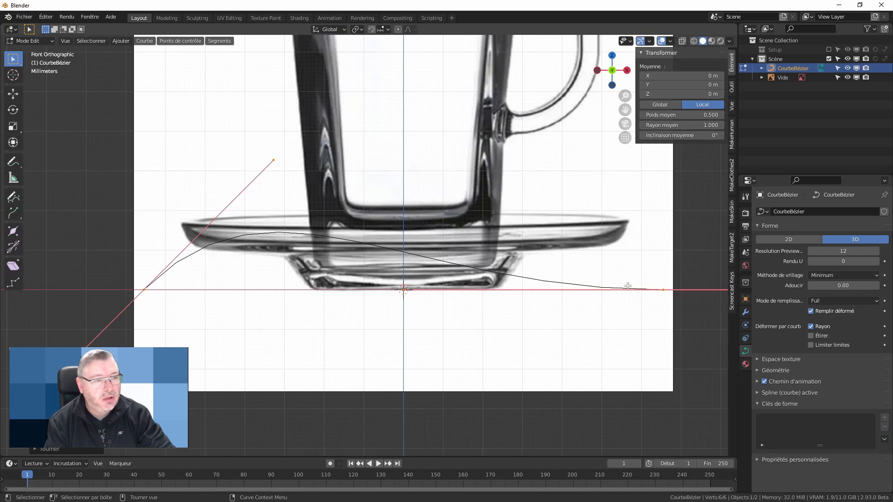
- Return to Object Mode and lower the reference image's opacity to about 0.309
{"action": "key", "text": "Tab"}
{"action": "left_click", "coordinate": [648, 362]}
{"action": "left_click_drag", "start_coordinate": [881, 320], "coordinate": [838, 320]}
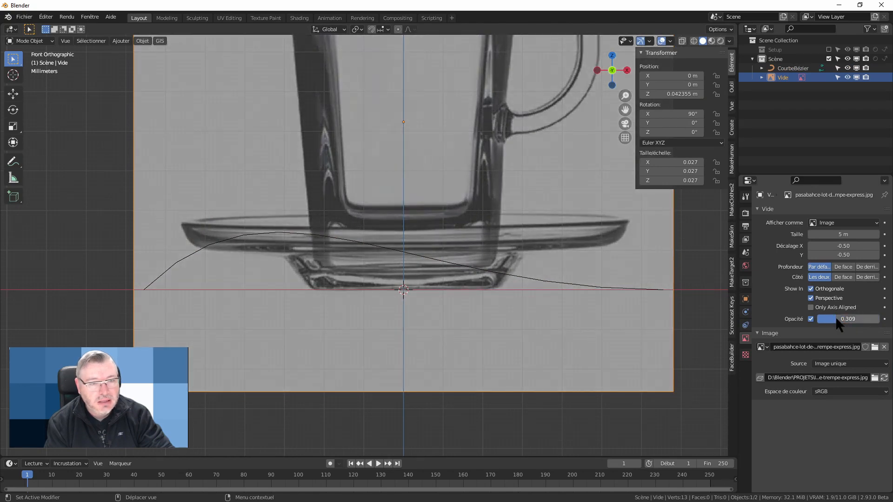
- In the Bézier curve's Edit Mode, move its left end control point to X 0 m in global coordinates
{"action": "left_click", "coordinate": [428, 258]}
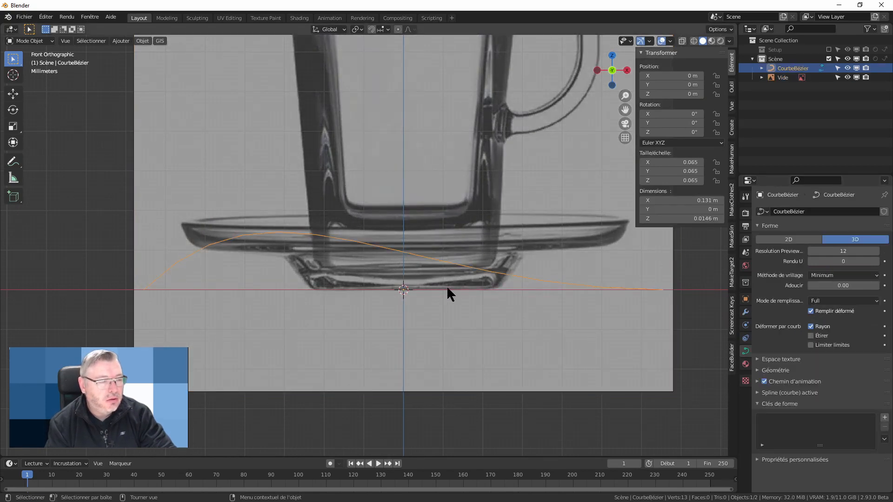
{"action": "key", "text": "Tab"}
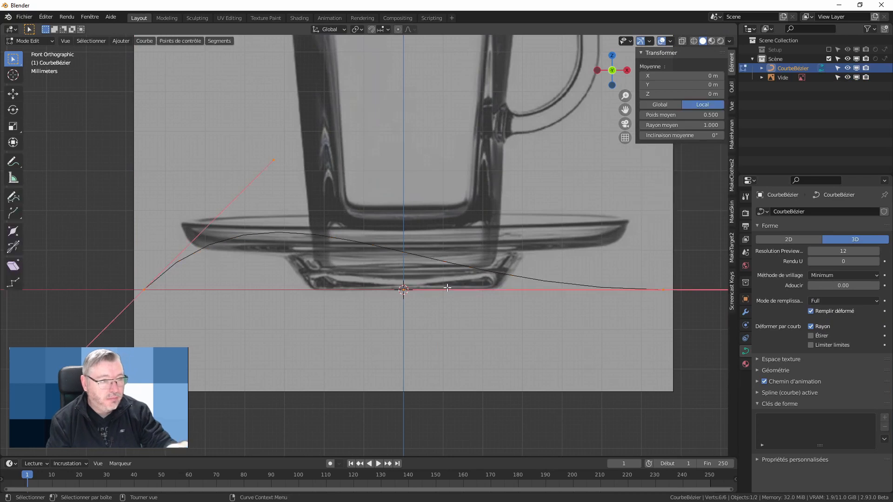
{"action": "left_click", "coordinate": [298, 234]}
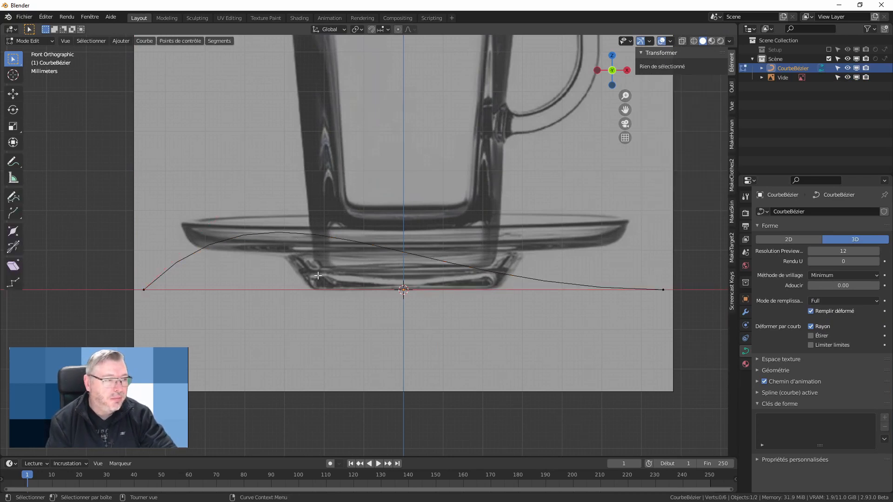
{"action": "left_click_drag", "start_coordinate": [126, 281], "coordinate": [219, 322]}
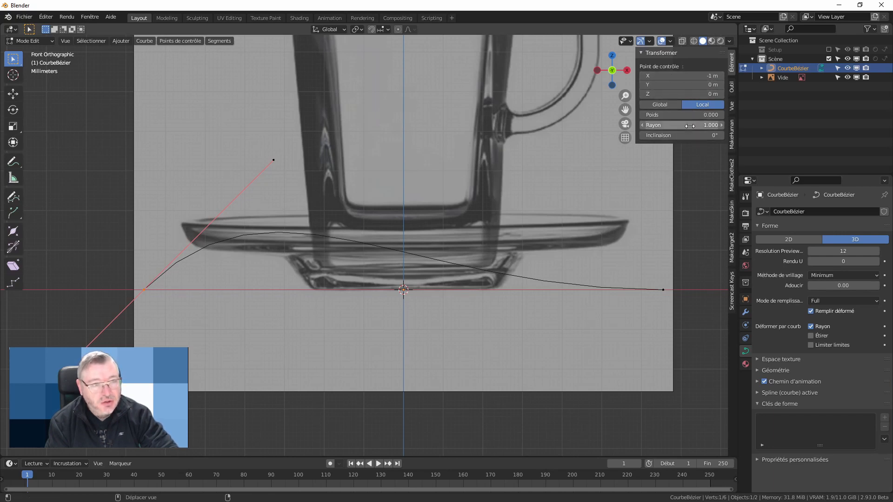
{"action": "key", "text": "n"}
{"action": "key", "text": "n"}
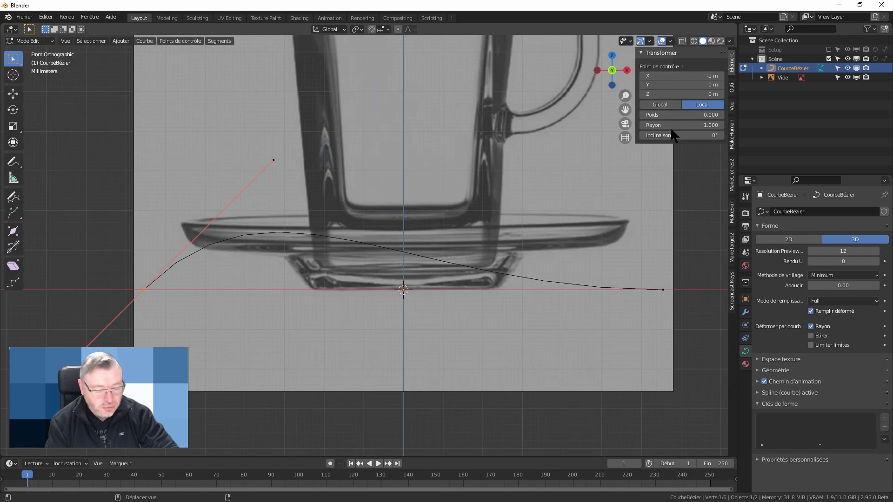
{"action": "key", "text": "n"}
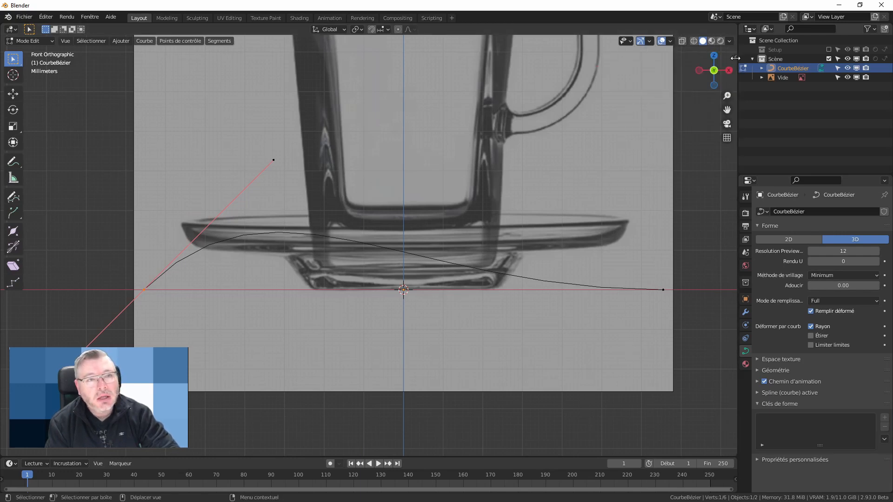
{"action": "key", "text": "n"}
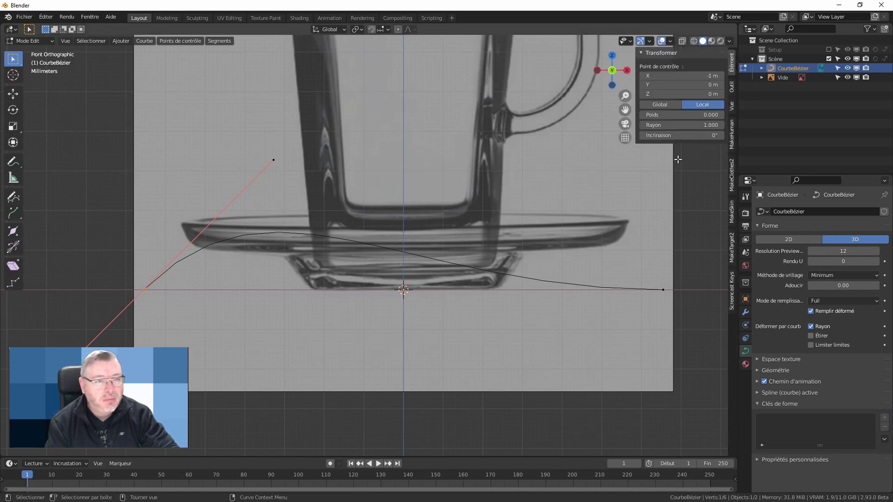
{"action": "left_click", "coordinate": [653, 104]}
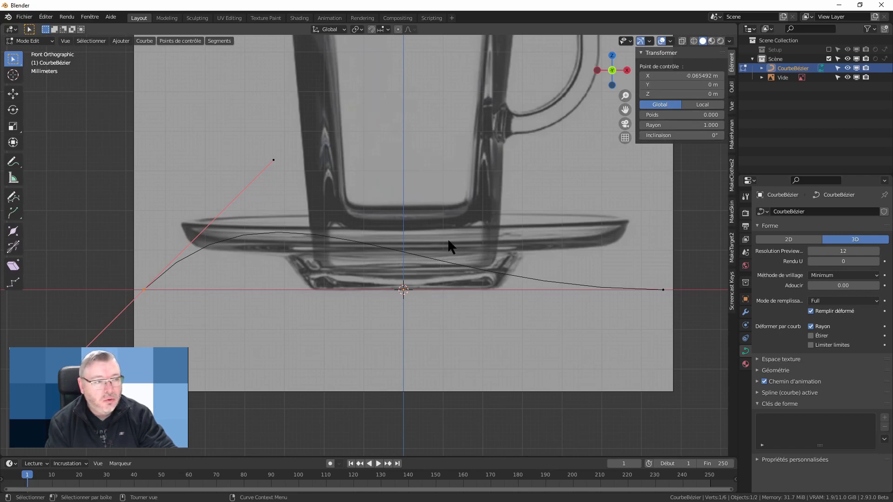
{"action": "left_click", "coordinate": [682, 76]}
{"action": "type", "text": "0"}
{"action": "key", "text": "Return"}
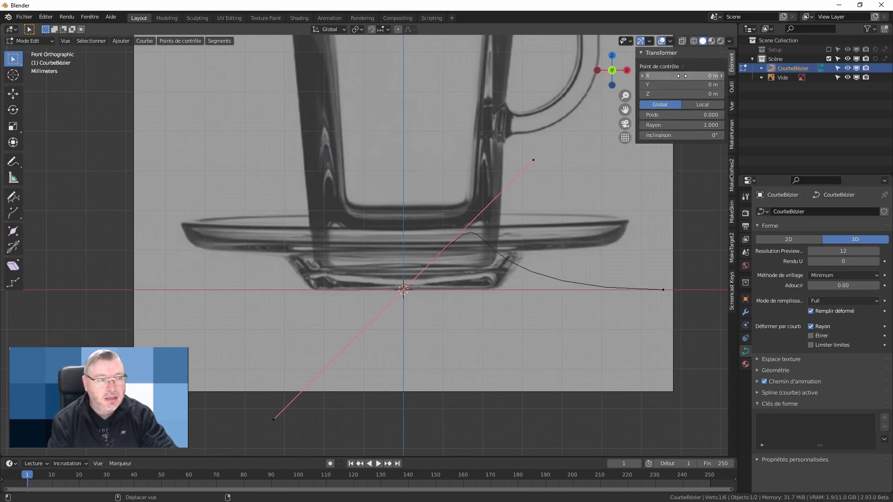
- Rotate the origin control point's handles 45° so they lie along the X axis, and scale them down to a short length
{"action": "left_click", "coordinate": [532, 160]}
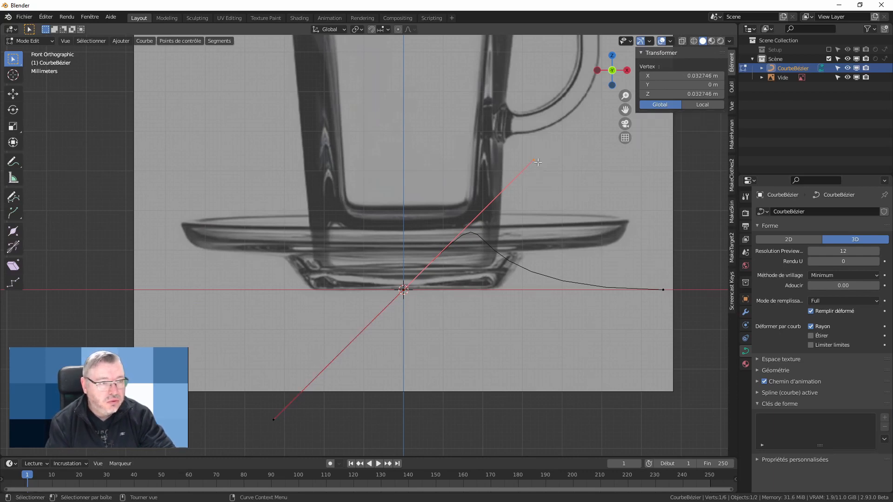
{"action": "left_click", "coordinate": [404, 290]}
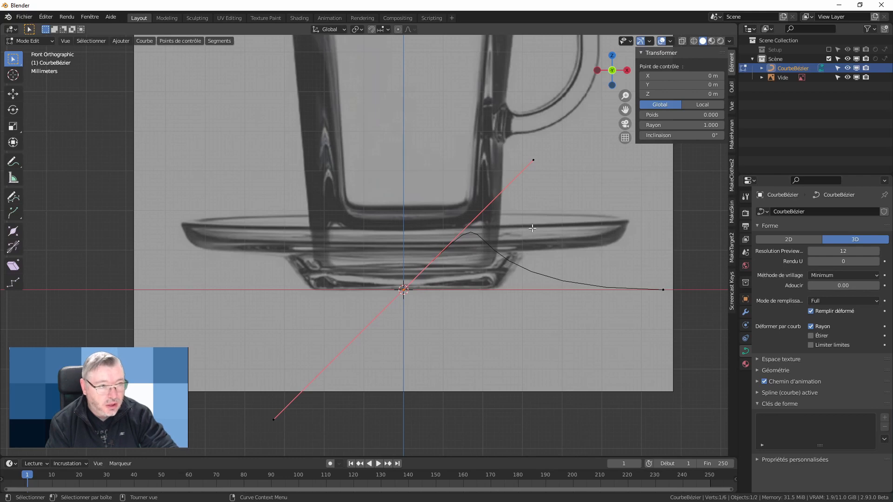
{"action": "key", "text": "r"}
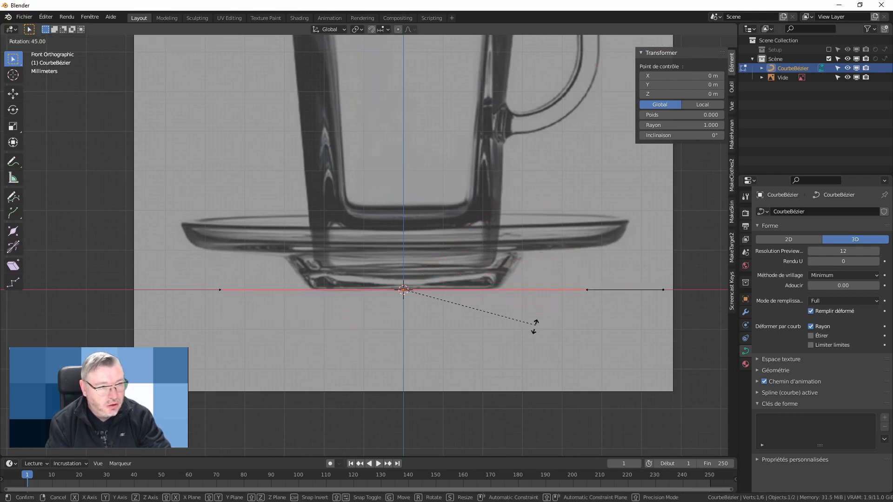
{"action": "left_click", "coordinate": [540, 323]}
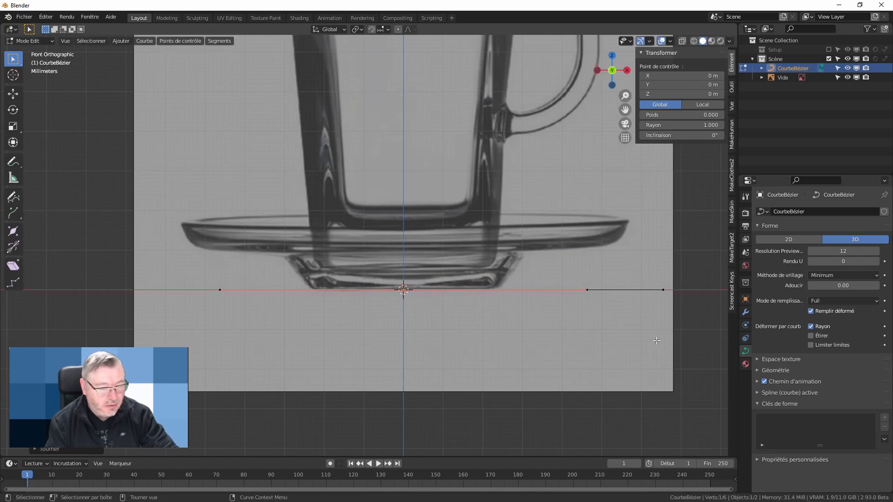
{"action": "key", "text": "s"}
{"action": "left_click", "coordinate": [343, 292]}
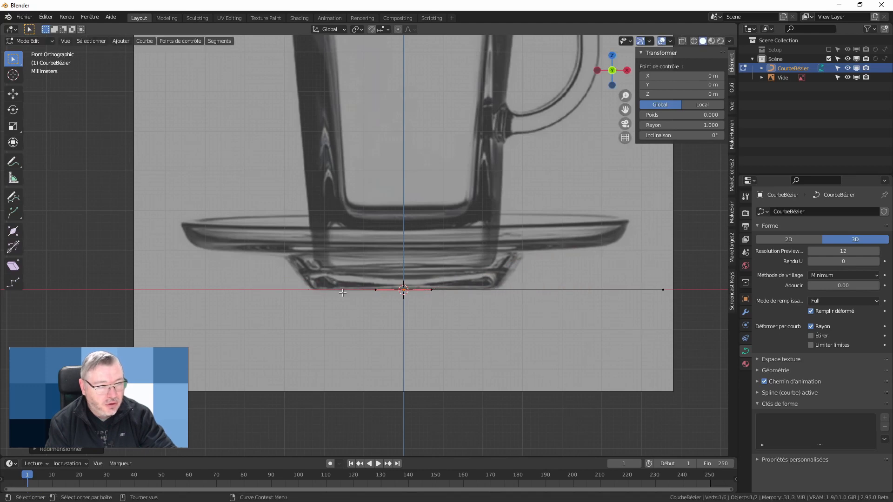
- Scale down the handles of the curve's right end control point so they are short along the X axis
{"action": "left_click", "coordinate": [663, 290]}
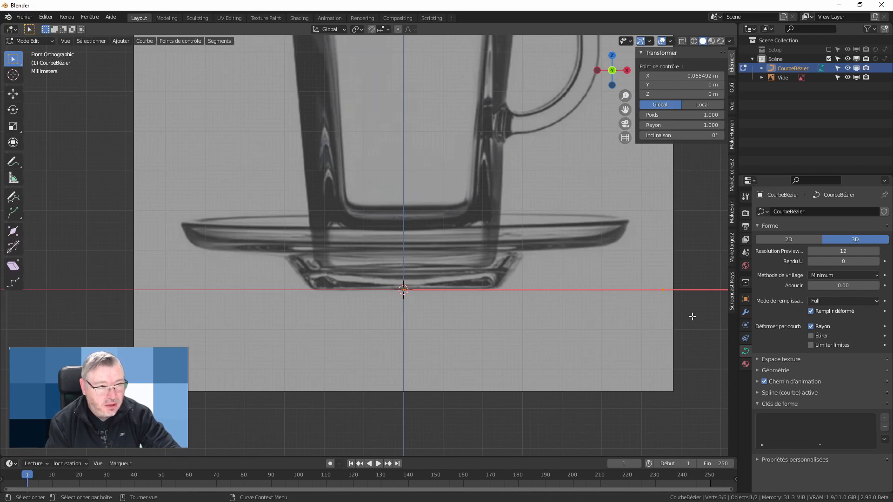
{"action": "key", "text": "g"}
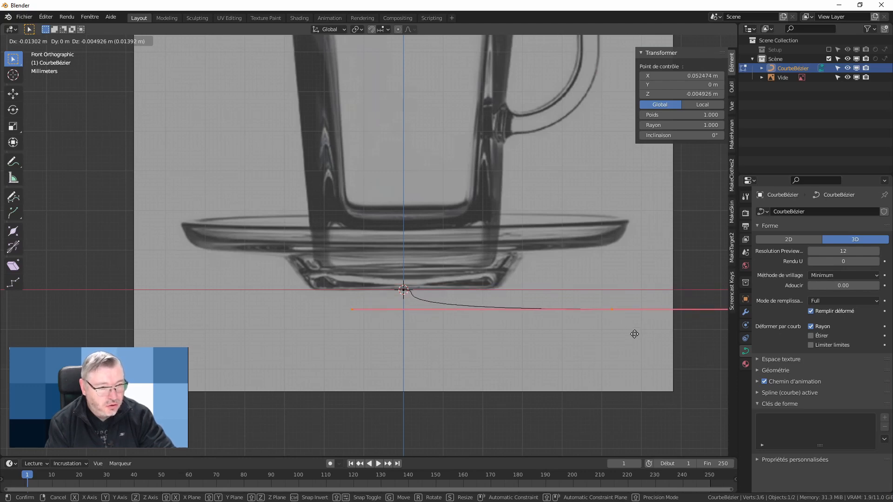
{"action": "key", "text": "Escape"}
{"action": "key", "text": "s"}
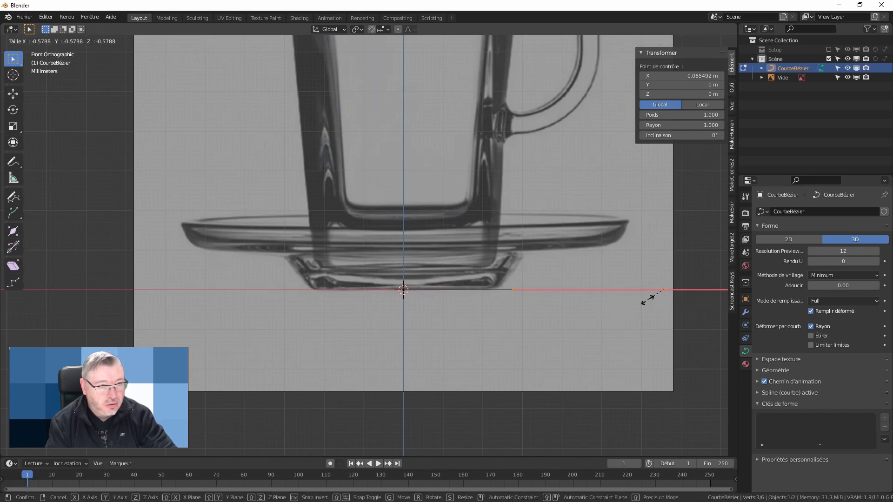
{"action": "left_click", "coordinate": [651, 299]}
{"action": "key", "text": "s"}
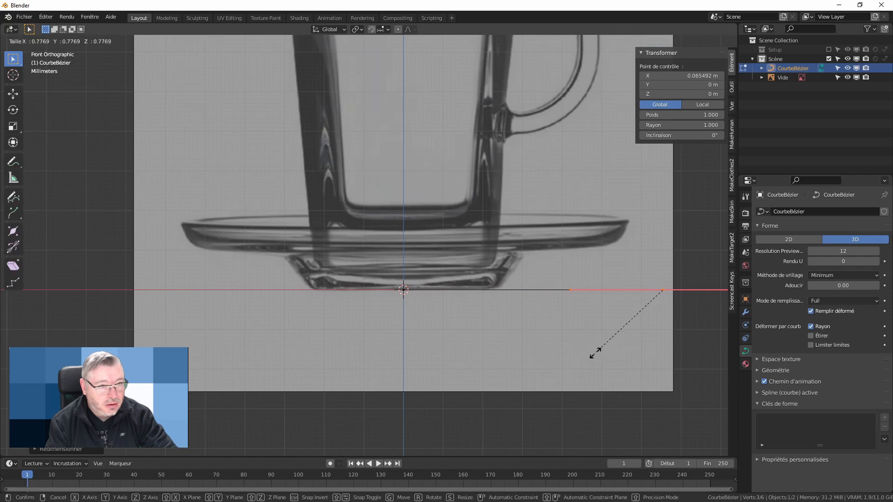
{"action": "left_click", "coordinate": [646, 321]}
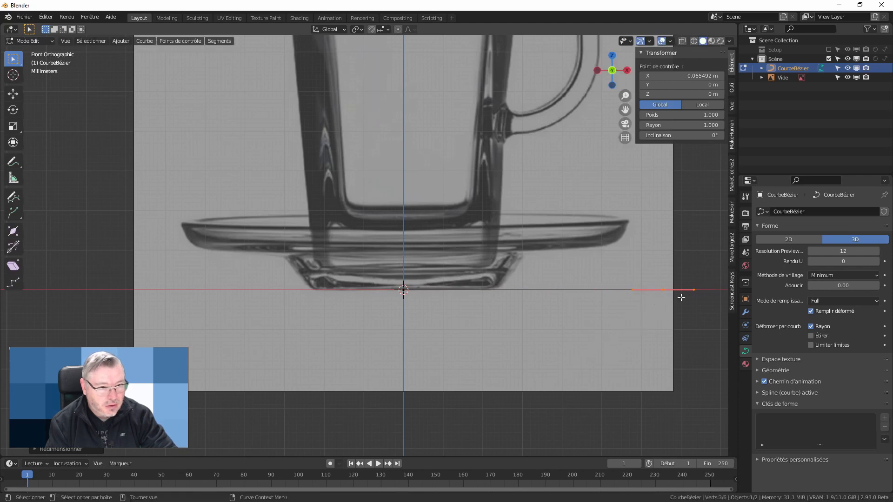
{"action": "key", "text": "g"}
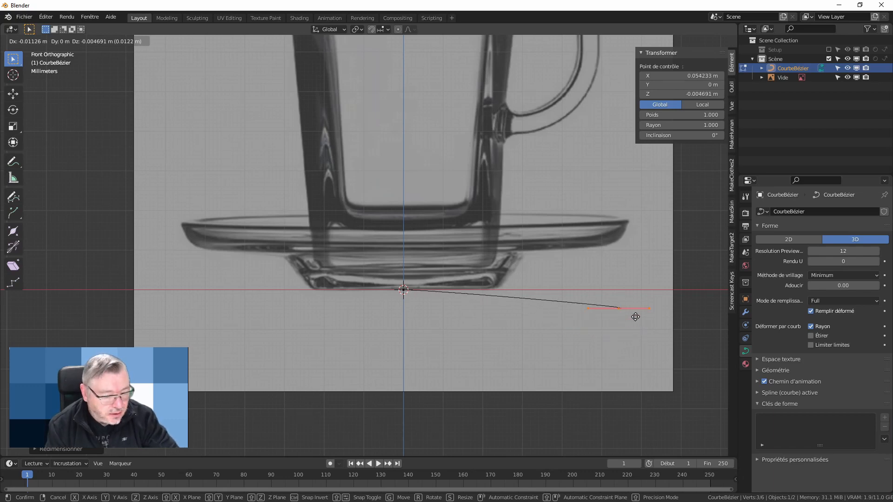
{"action": "key", "text": "x"}
{"action": "left_click", "coordinate": [654, 306]}
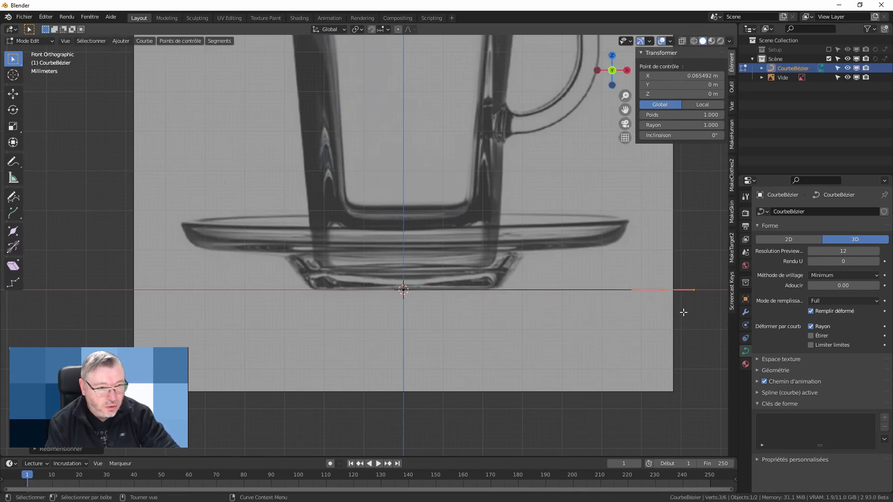
- Rotate the handles of the curve's right end control point by 180°
{"action": "type", "text": "r180"}
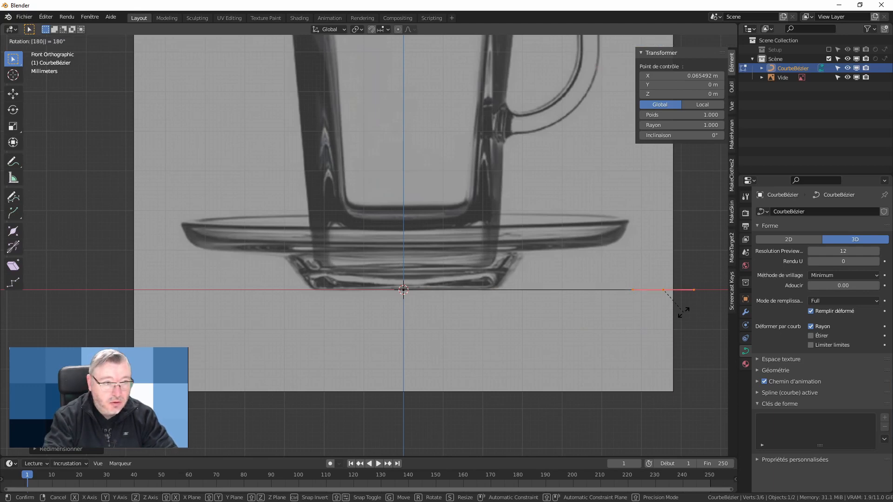
{"action": "key", "text": "Return"}
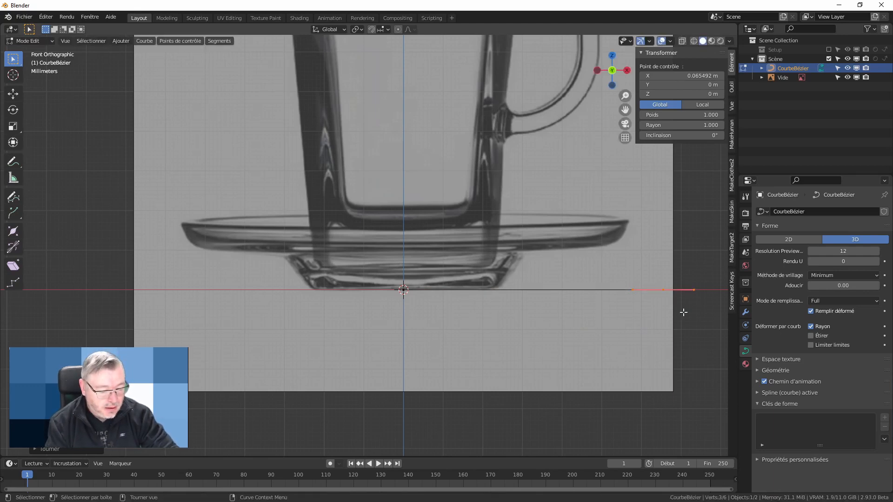
{"action": "key", "text": "g"}
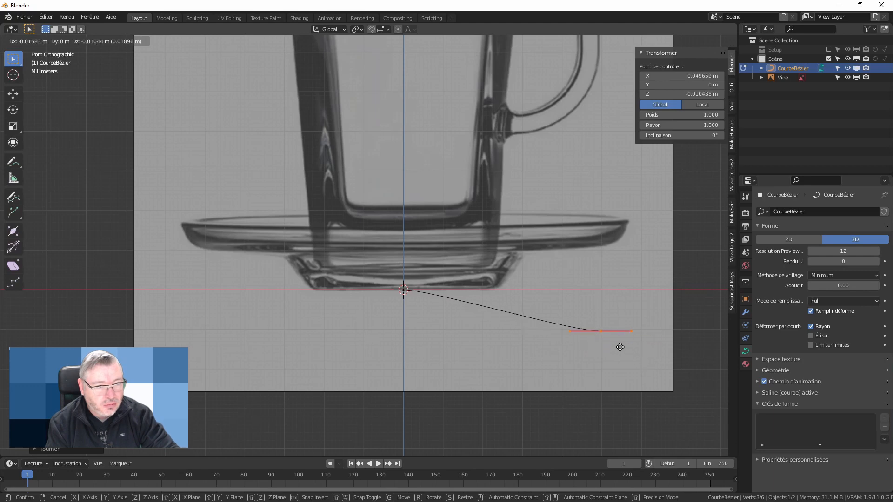
{"action": "left_click", "coordinate": [623, 338]}
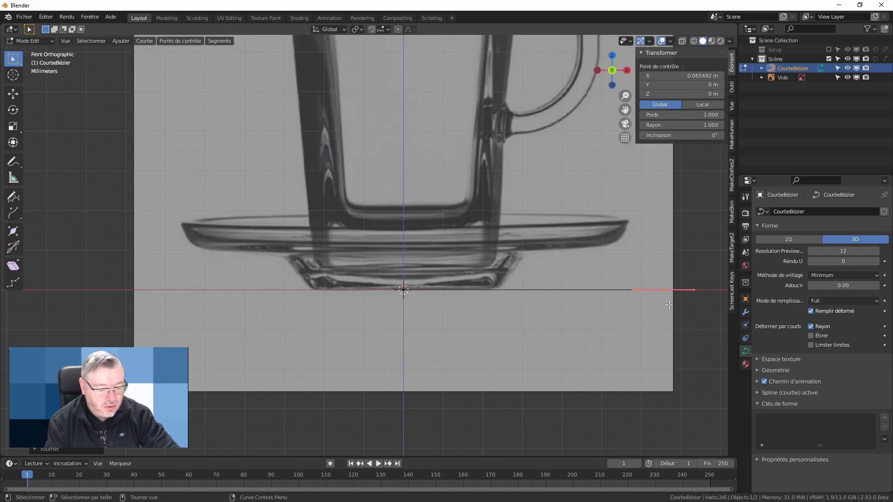
- Move the right end control point along X to about 0.0198 m, beneath the saucer's foot
{"action": "key", "text": "g"}
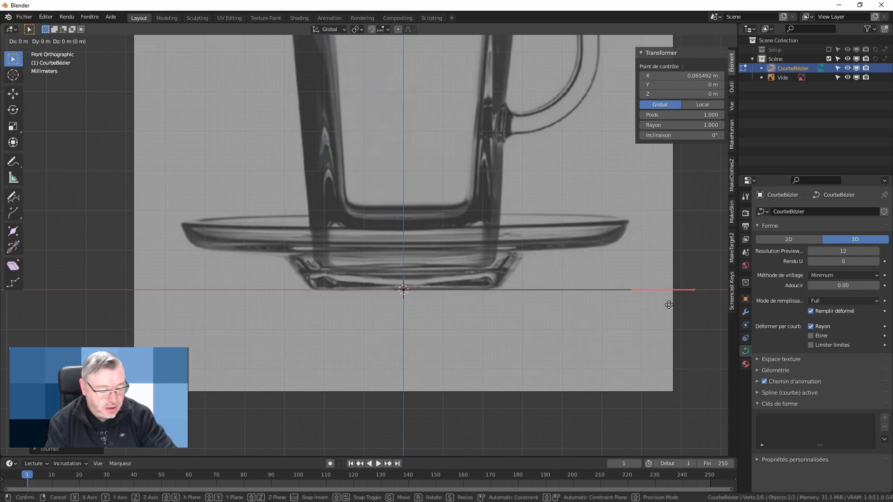
{"action": "key", "text": "x"}
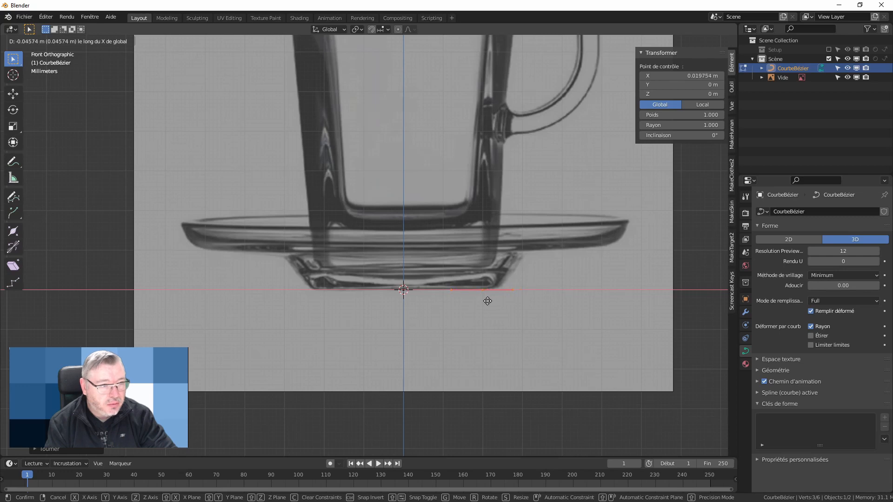
{"action": "left_click", "coordinate": [488, 301]}
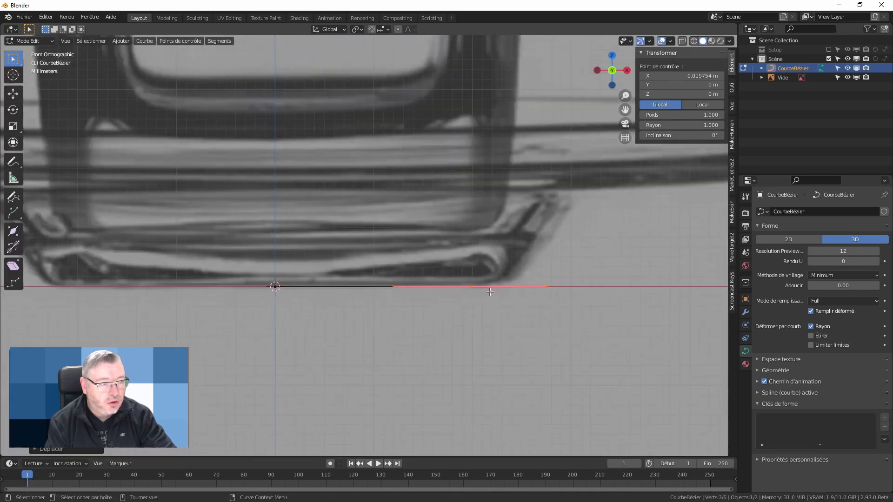
- Extrude a new control point from the curve's end to the foot's lower outer corner, at about X 0.0272 m, Z 0.0027 m
{"action": "scroll", "coordinate": [488, 292], "scroll_direction": "up", "scroll_amount": 7}
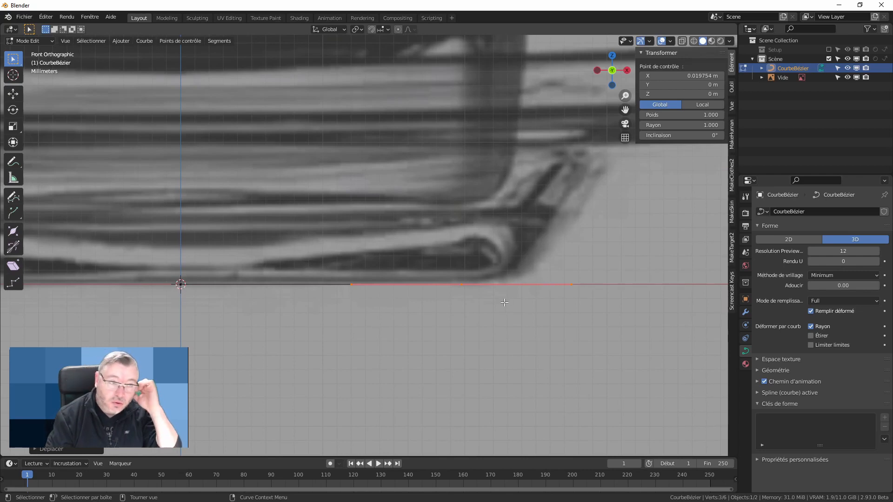
{"action": "scroll", "coordinate": [518, 313], "scroll_direction": "down", "scroll_amount": 2}
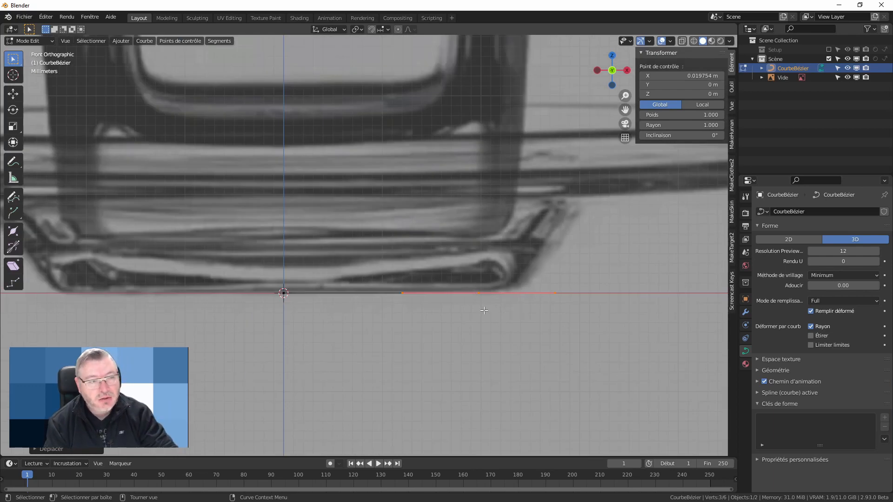
{"action": "key", "text": "g"}
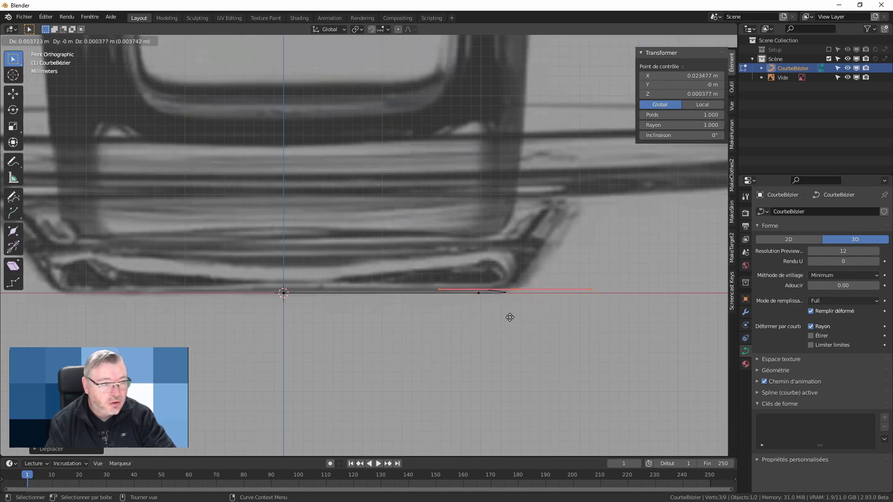
{"action": "left_click", "coordinate": [553, 292]}
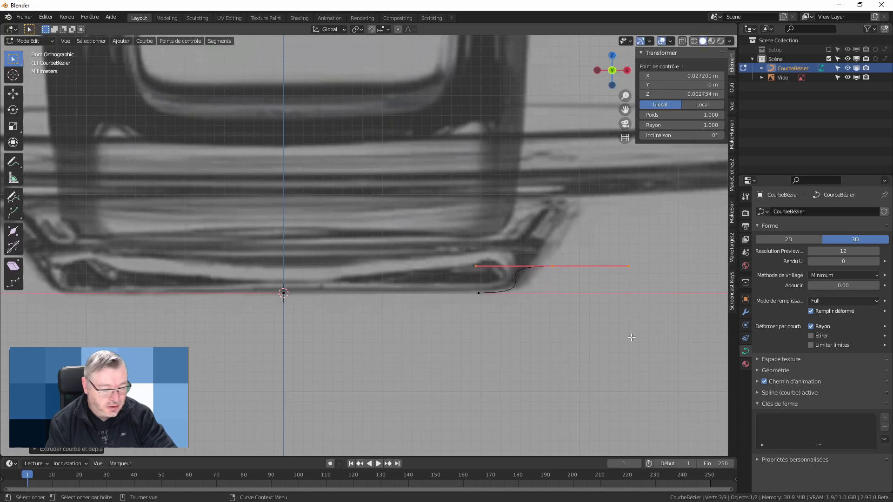
- Rotate the new corner point's handles to follow the foot's slanted side and scale them down to a short length
{"action": "key", "text": "r"}
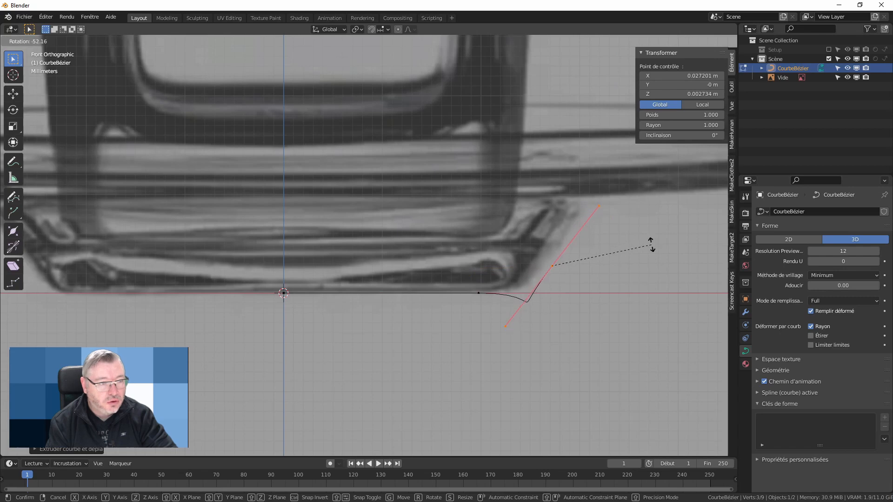
{"action": "left_click", "coordinate": [651, 239]}
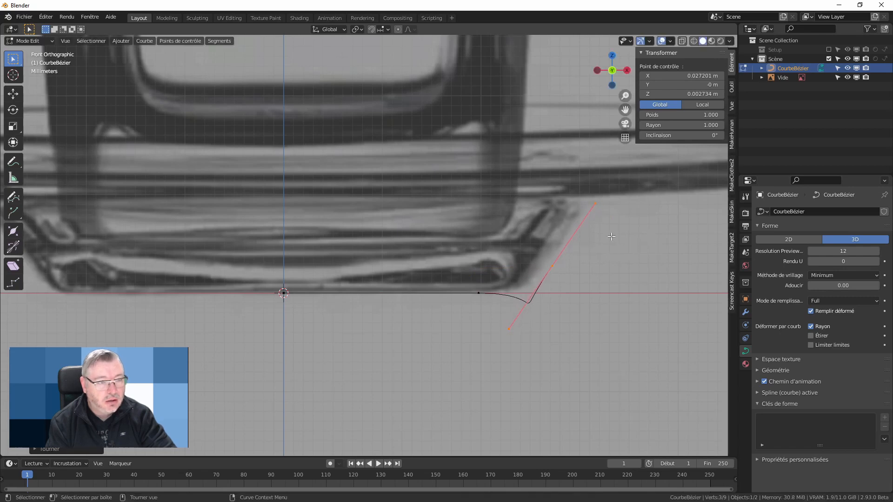
{"action": "key", "text": "s"}
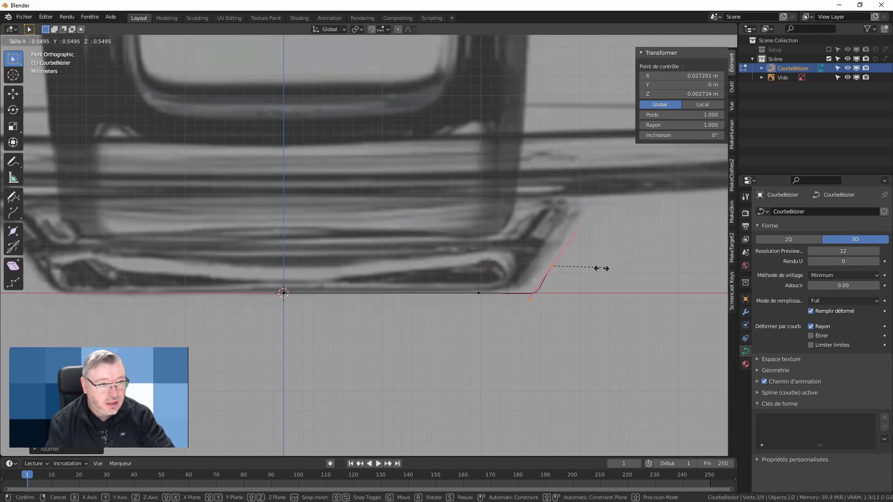
{"action": "left_click", "coordinate": [567, 270]}
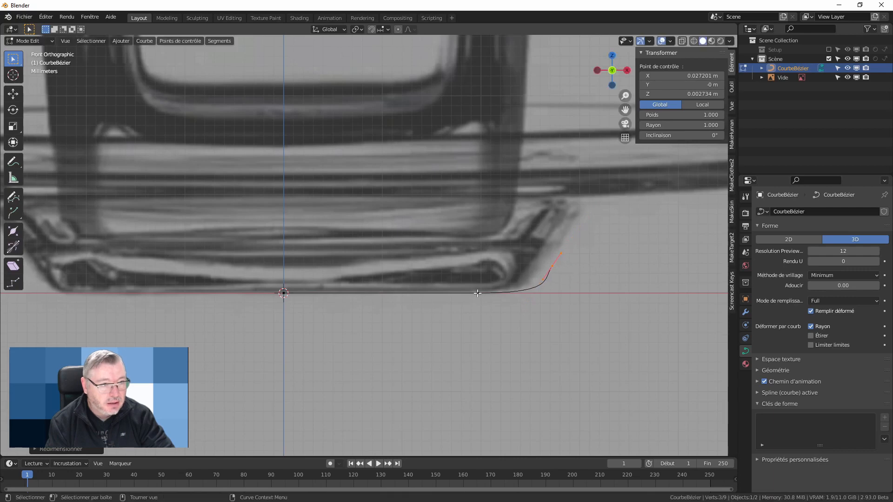
- Scale the handles of the flat base point to about 0.71 and lengthen the corner point's handles to tighten the foot's rounding
{"action": "left_click", "coordinate": [478, 293]}
{"action": "key", "text": "s"}
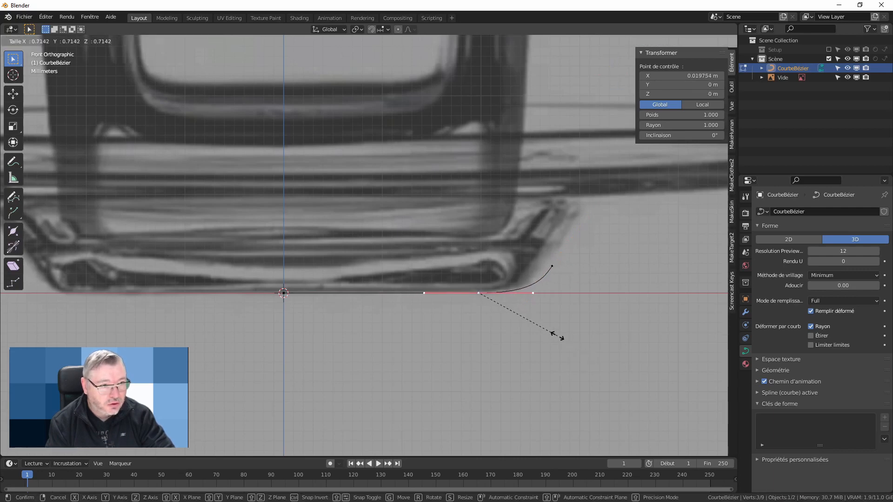
{"action": "left_click", "coordinate": [557, 335]}
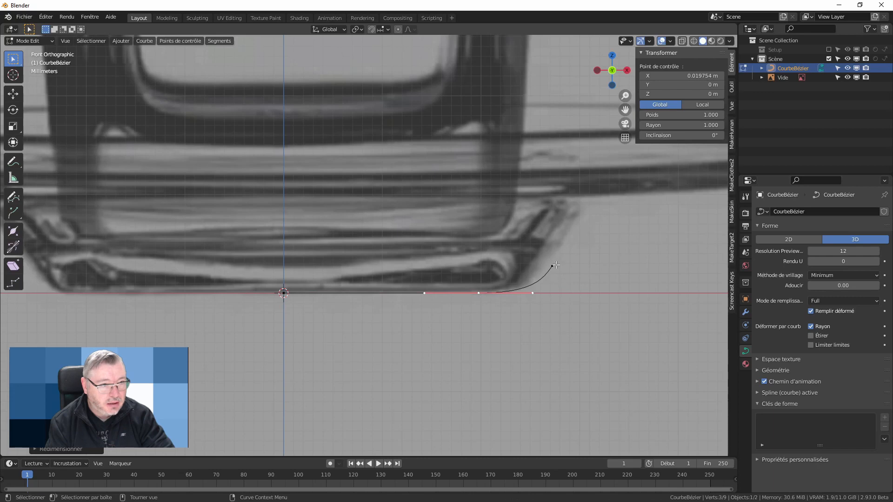
{"action": "left_click", "coordinate": [562, 264]}
{"action": "key", "text": "s"}
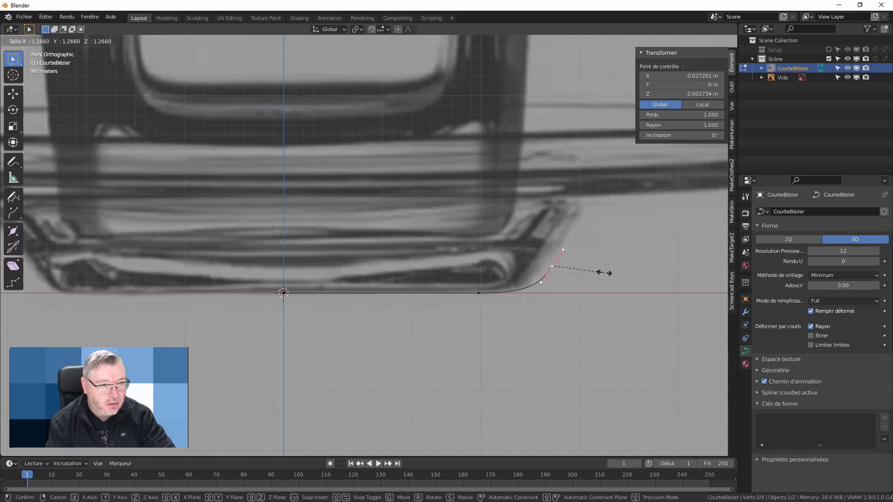
{"action": "left_click", "coordinate": [624, 278]}
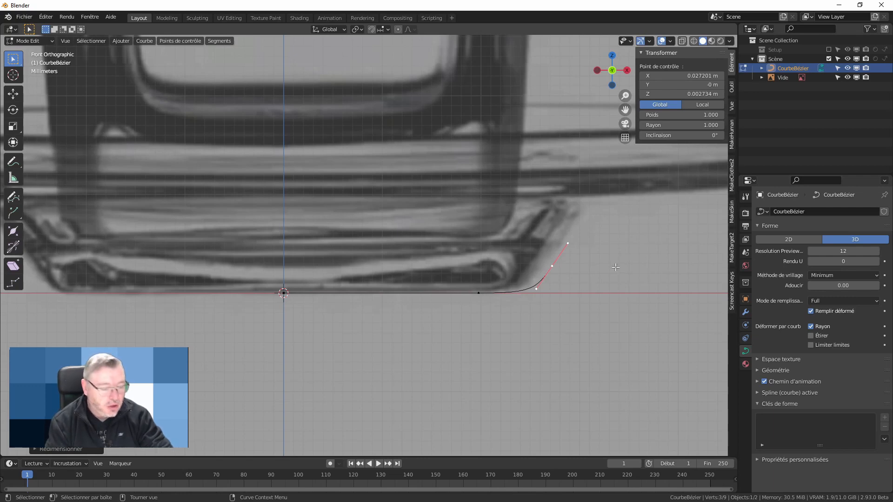
- Extrude two more control points up the foot to the saucer's underside, at about X 0.0302 m, Z 0.0073 m and X 0.0345 m, Z 0.0099 m
{"action": "middle_click_drag", "start_coordinate": [628, 261], "coordinate": [504, 302], "text": "shift"}
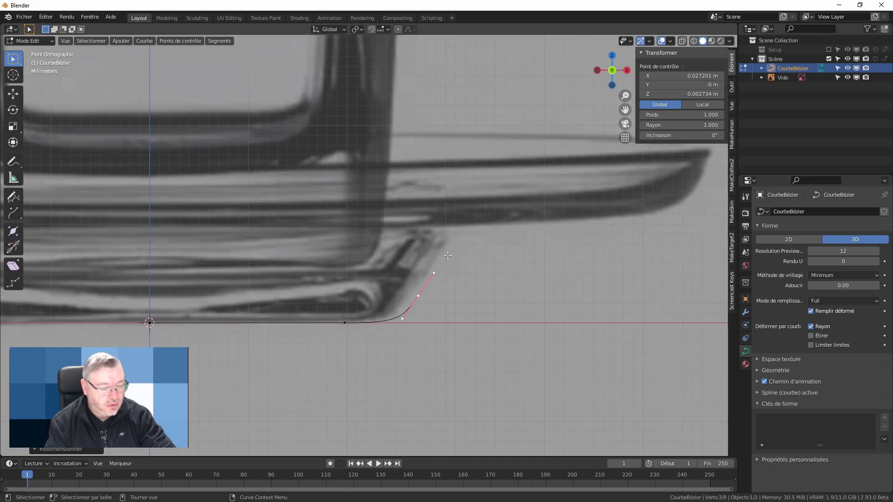
{"action": "key", "text": "e"}
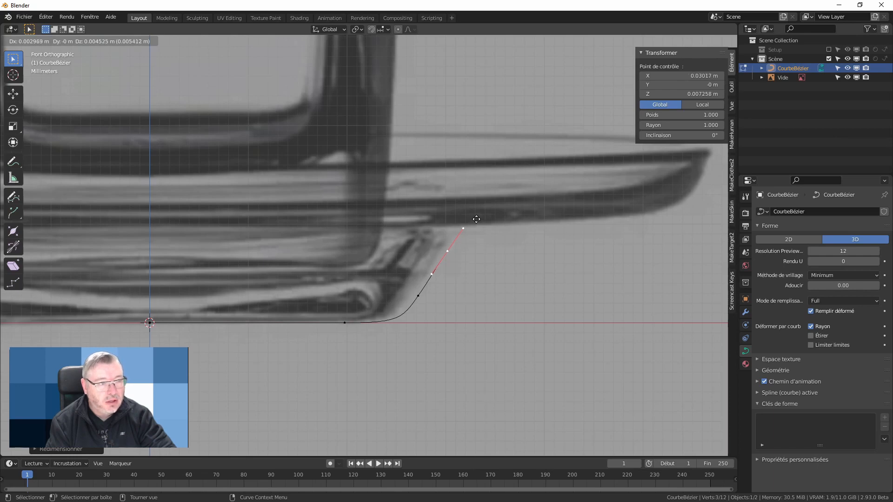
{"action": "left_click", "coordinate": [477, 219]}
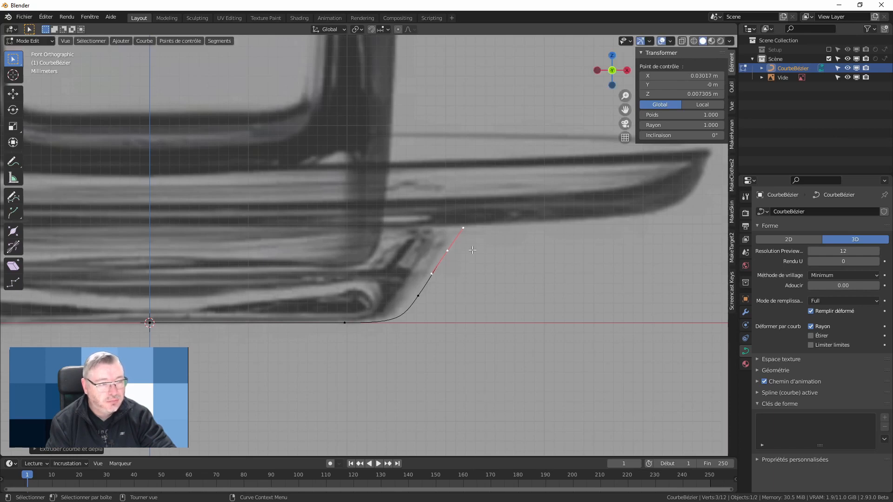
{"action": "key", "text": "e"}
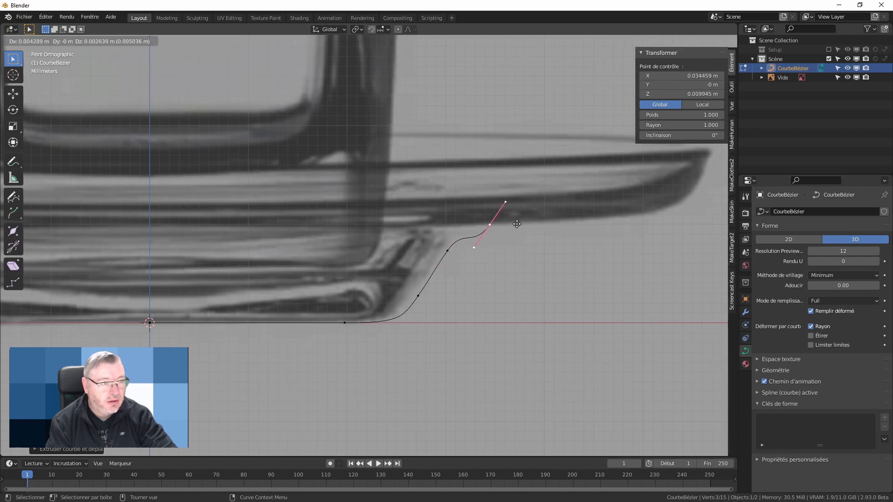
{"action": "left_click", "coordinate": [517, 224]}
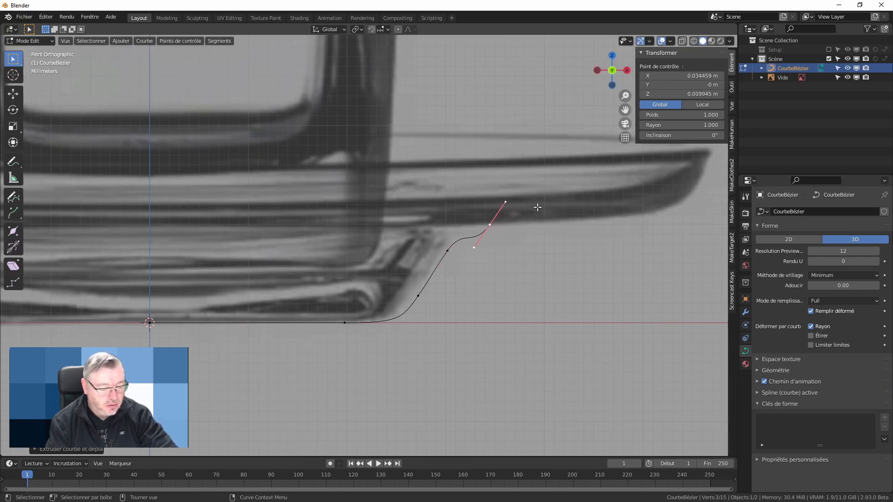
- Rotate the end point's handles by about 54° to follow the saucer's underside and lengthen them slightly
{"action": "key", "text": "r"}
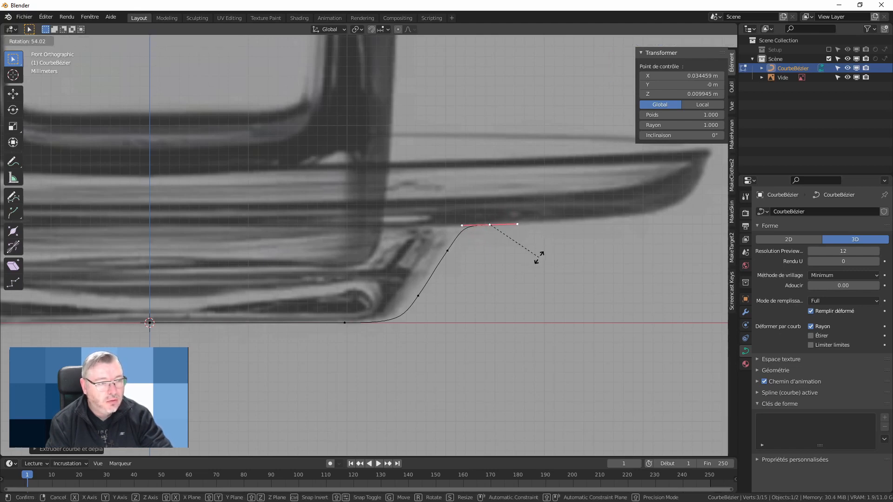
{"action": "left_click", "coordinate": [538, 257]}
{"action": "key", "text": "s"}
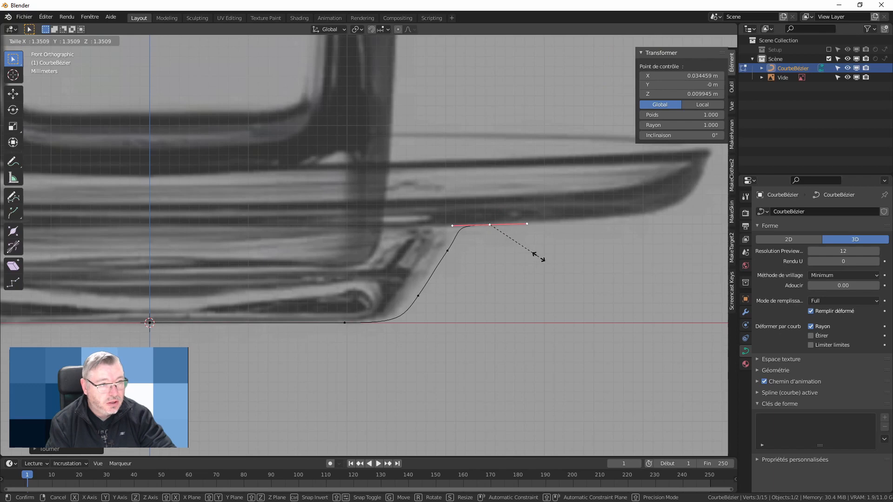
{"action": "left_click", "coordinate": [522, 256]}
{"action": "key", "text": "s"}
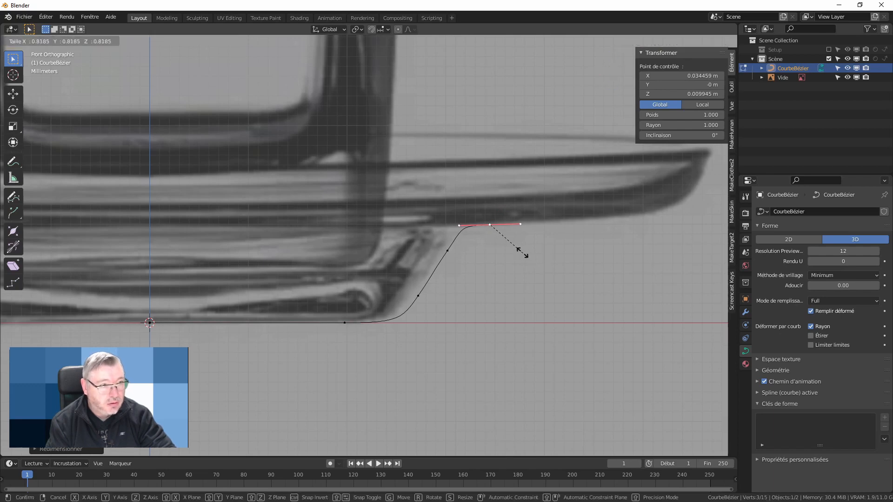
{"action": "left_click", "coordinate": [521, 253]}
- Scale down the handles of the control point near the top of the foot's slanted side to soften the bend
{"action": "left_click", "coordinate": [447, 252]}
{"action": "key", "text": "s"}
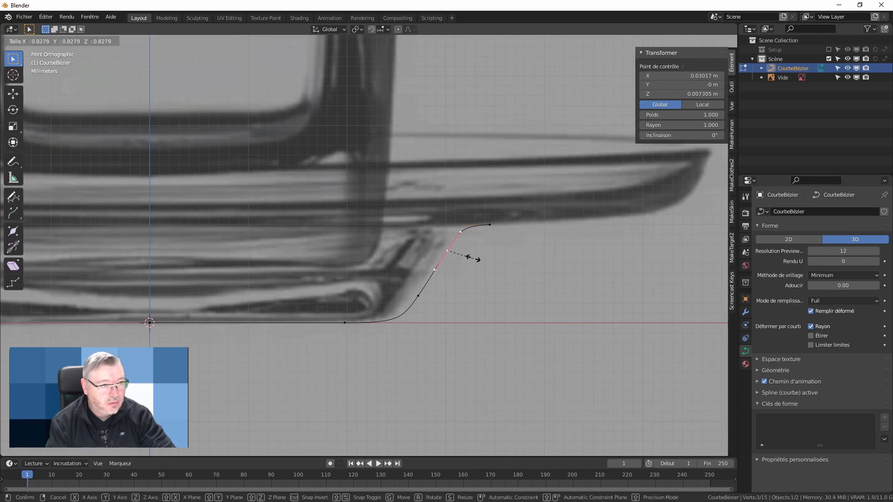
{"action": "left_click", "coordinate": [464, 256]}
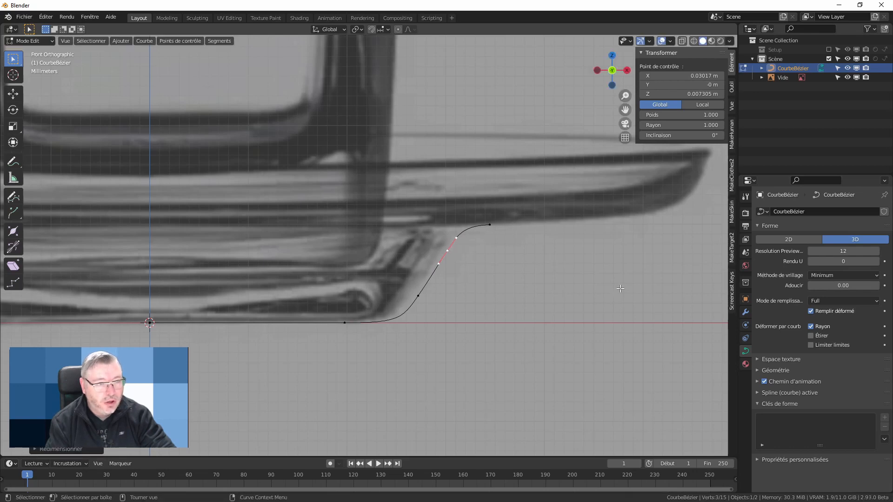
- Extrude the curve's end point along the saucer's underside to about X 0.0488 m, Z 0.0108 m, just before the rim curves up
{"action": "middle_click_drag", "start_coordinate": [533, 240], "coordinate": [409, 283], "text": "shift"}
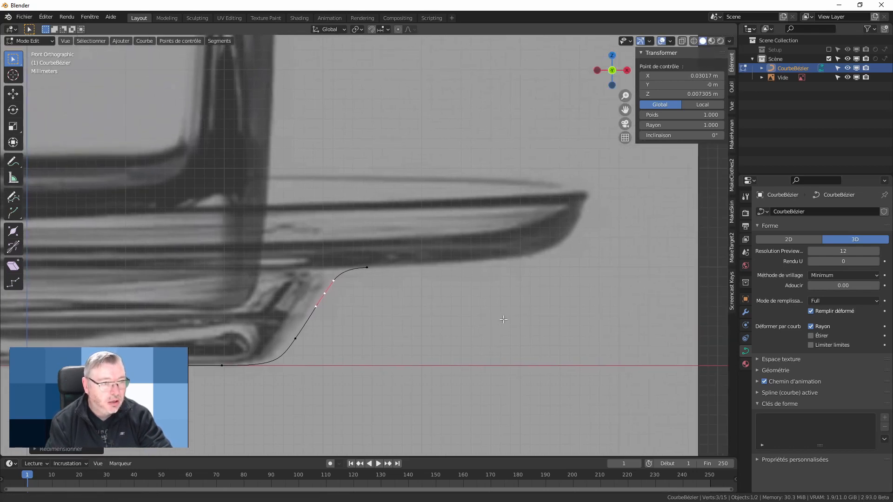
{"action": "left_click", "coordinate": [367, 267]}
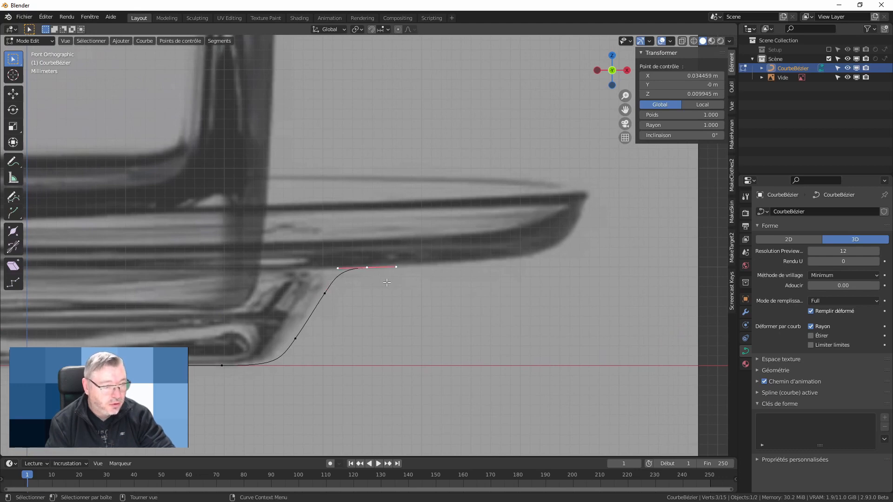
{"action": "key", "text": "e"}
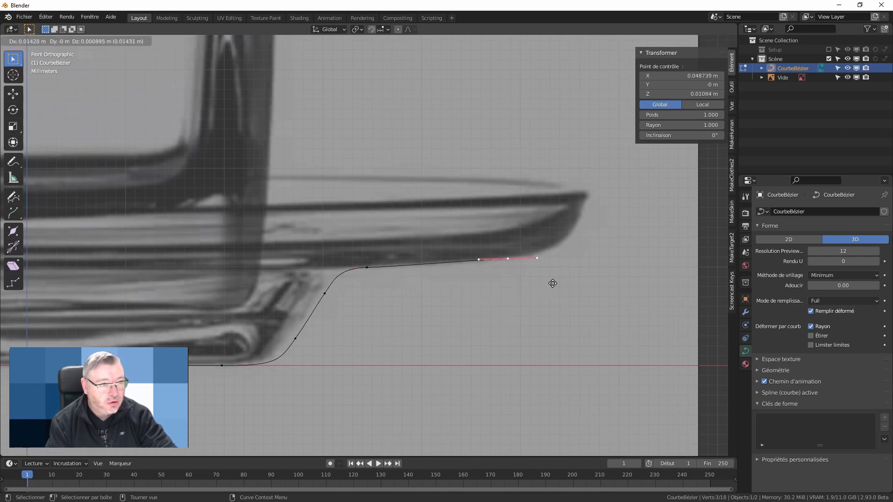
{"action": "left_click", "coordinate": [554, 284]}
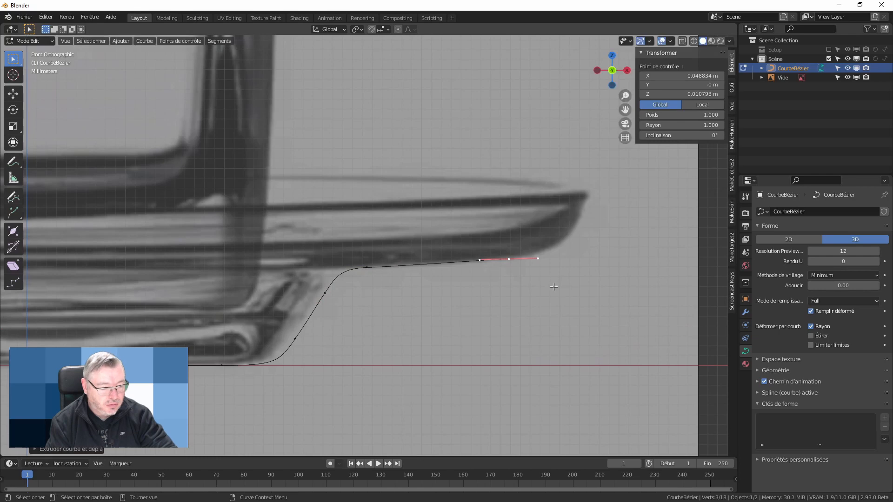
- Tilt the end point's handles about 2° and extrude a new control point up the outer rim to about X 0.0563 m, Z 0.0161 m
{"action": "key", "text": "r"}
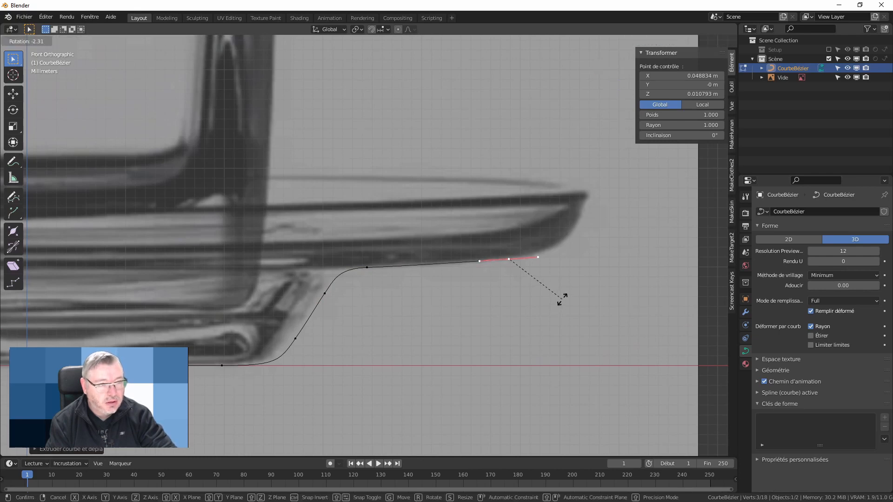
{"action": "left_click", "coordinate": [562, 299]}
{"action": "key", "text": "g"}
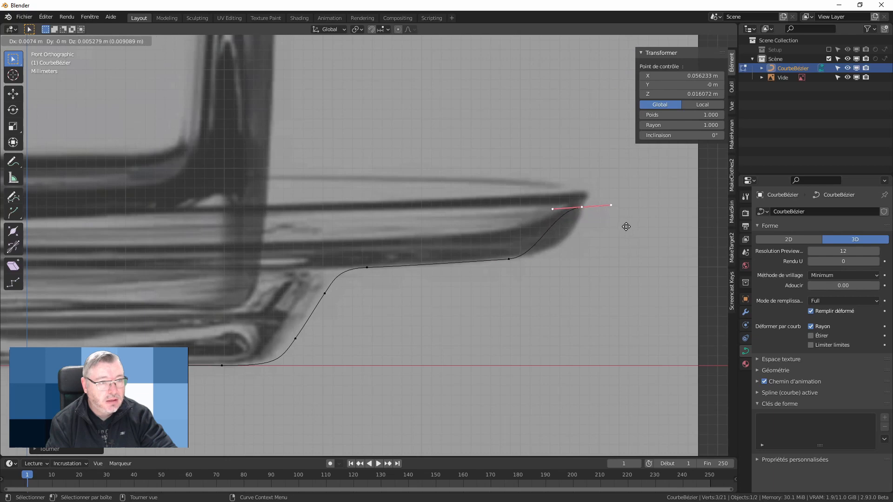
{"action": "left_click", "coordinate": [626, 235]}
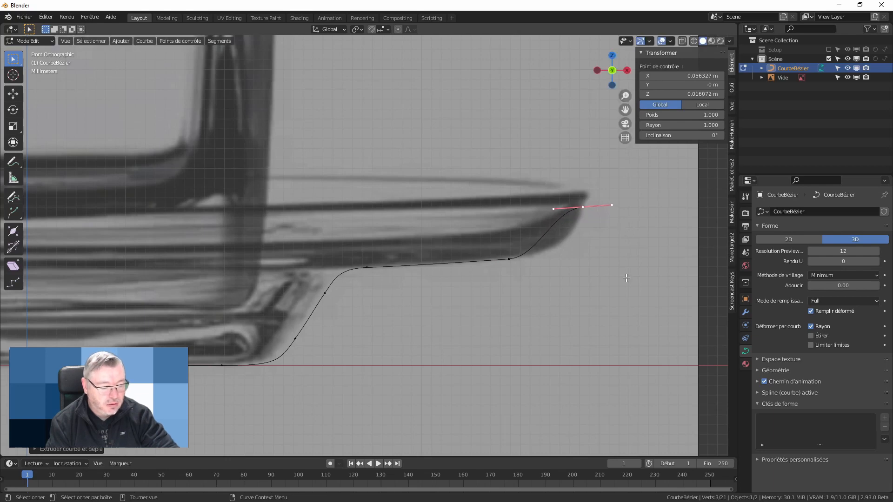
- Rotate the new rim point's handles about 67° to follow the outer edge and lengthen the handles of the preceding underside point
{"action": "key", "text": "r"}
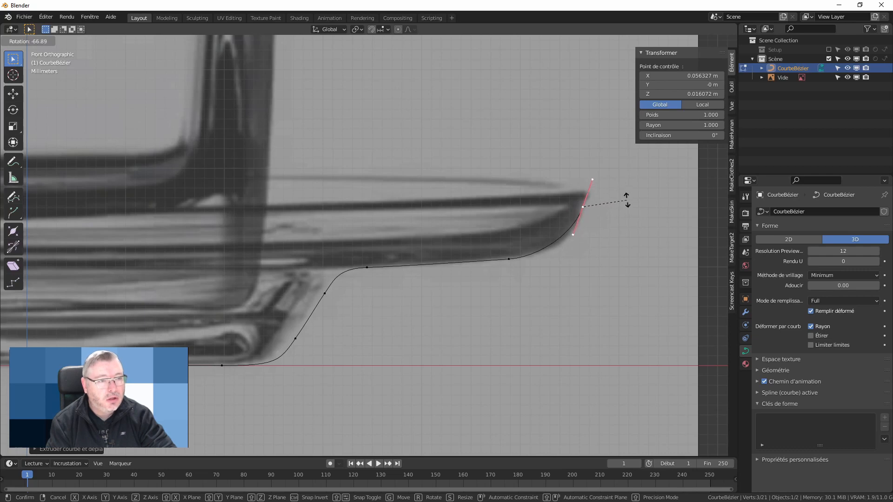
{"action": "left_click", "coordinate": [627, 199]}
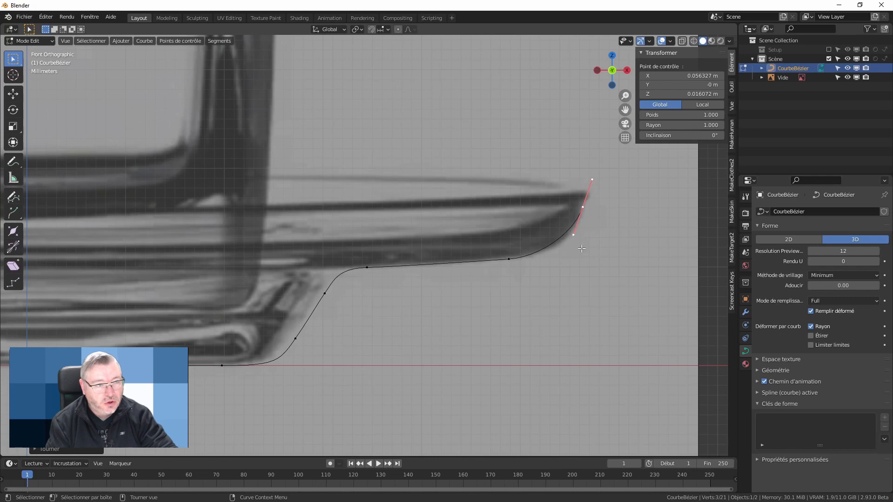
{"action": "left_click", "coordinate": [509, 259]}
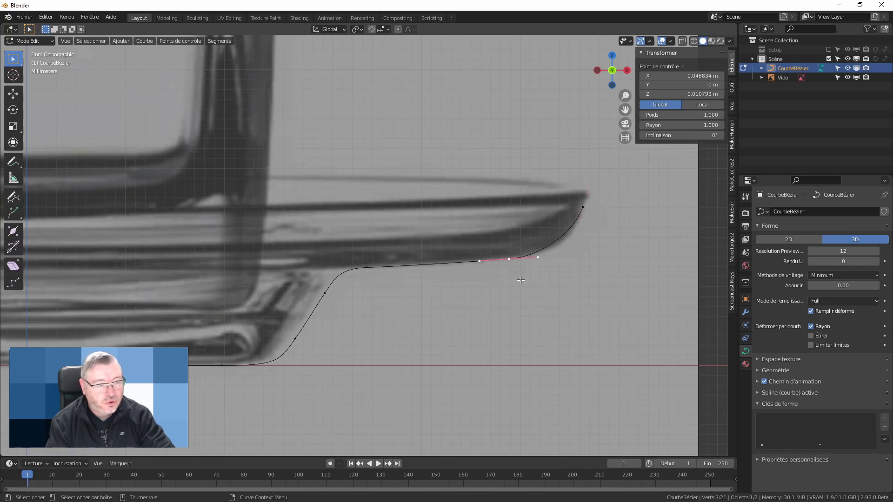
{"action": "key", "text": "s"}
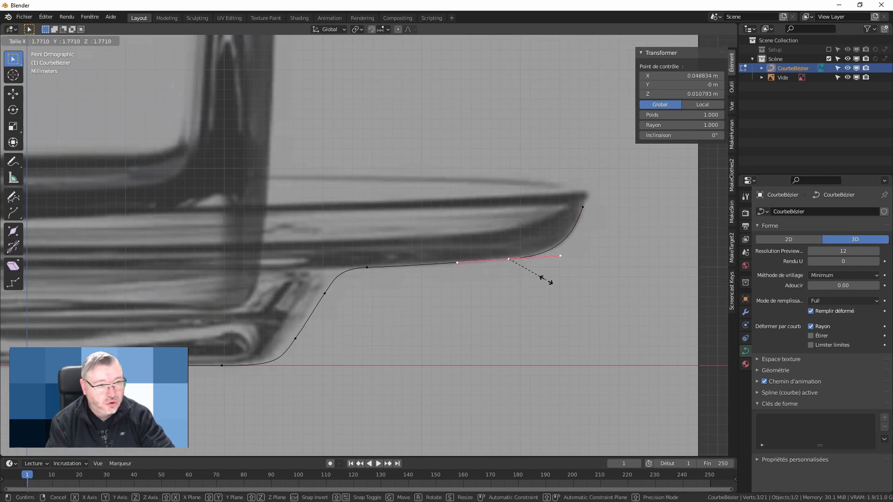
{"action": "left_click", "coordinate": [540, 280]}
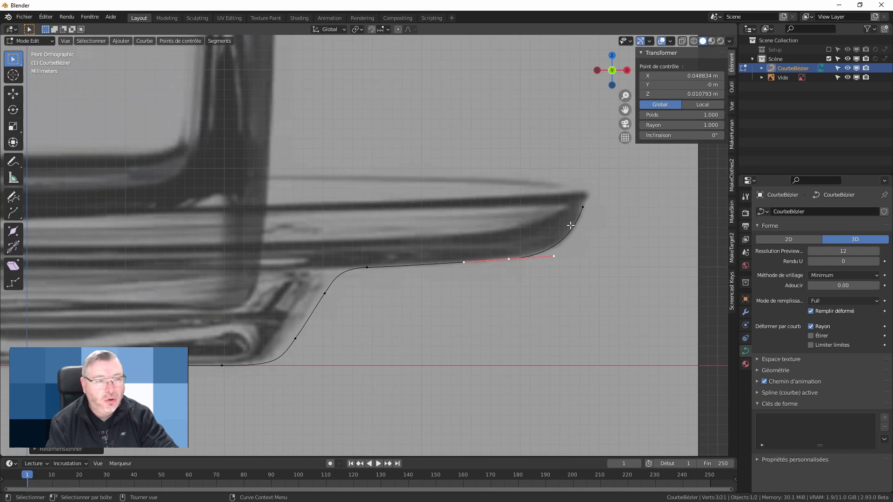
- Extrude the outer rim point to the rim's top at about X 0.0549 m, Z 0.0178 m and rotate its handles about 109° to horizontal
{"action": "left_click", "coordinate": [583, 206]}
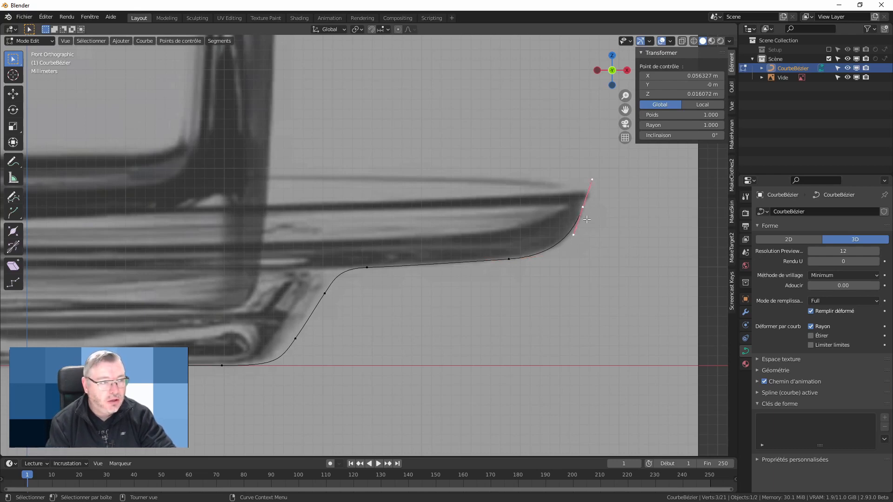
{"action": "scroll", "coordinate": [543, 239], "scroll_direction": "down", "scroll_amount": 1}
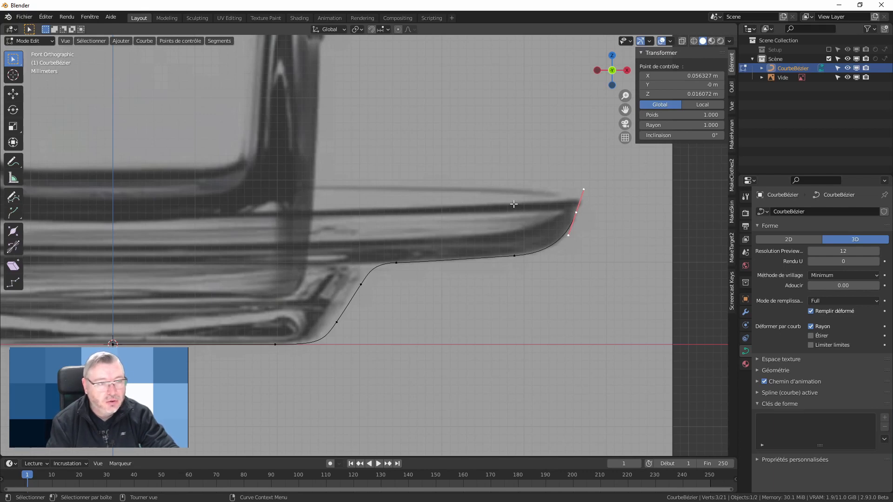
{"action": "scroll", "coordinate": [599, 209], "scroll_direction": "up", "scroll_amount": 5}
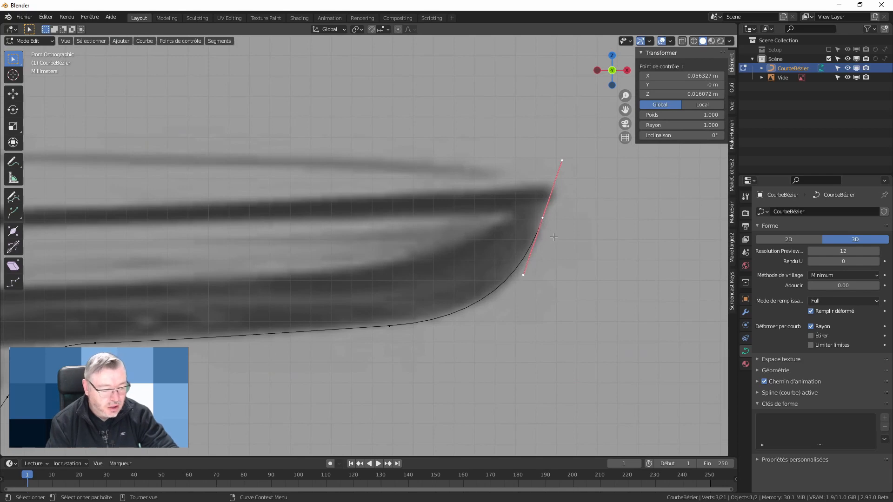
{"action": "key", "text": "e"}
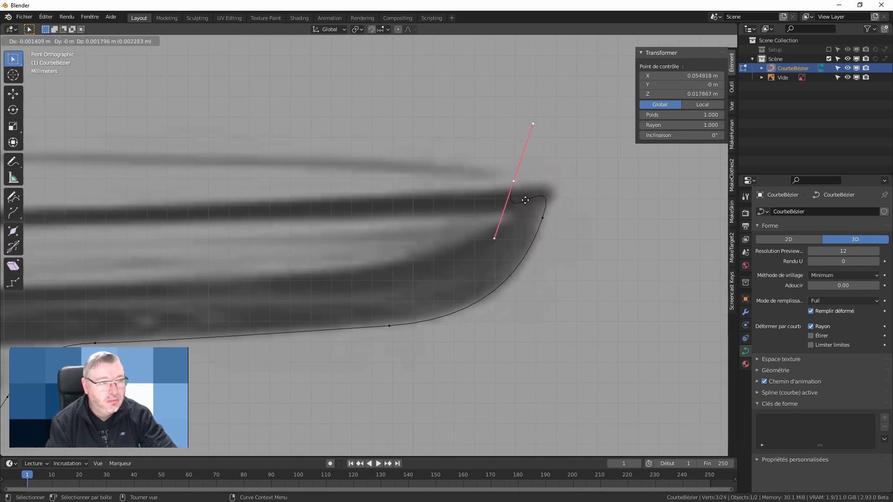
{"action": "left_click", "coordinate": [526, 201]}
{"action": "key", "text": "r"}
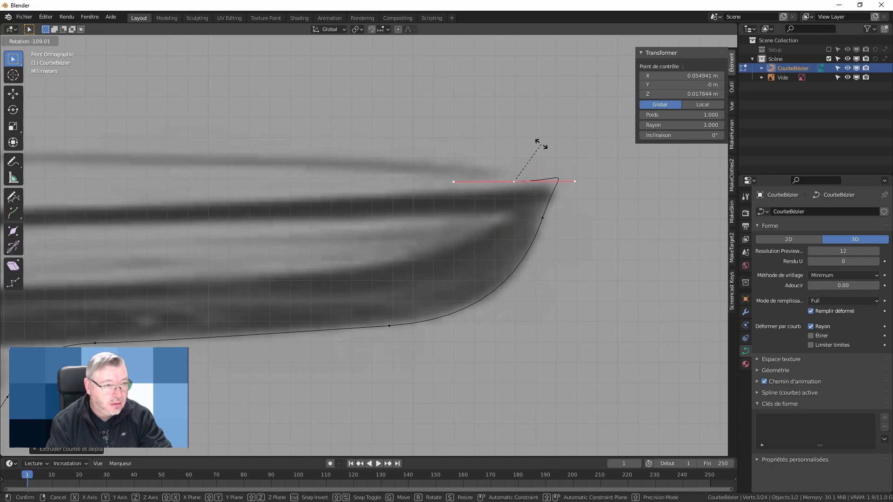
{"action": "left_click", "coordinate": [542, 144]}
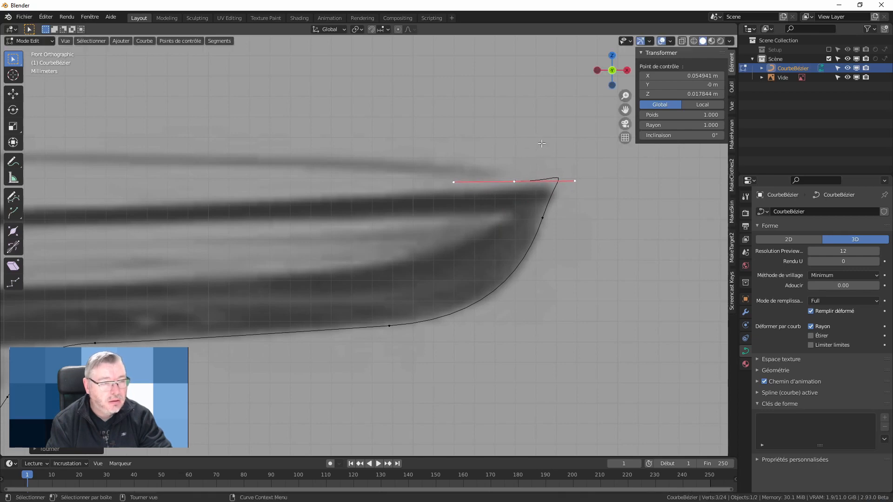
- Shorten the outer rim point's upper handle to about 0.46 and scale the rim-top point's handles to about 0.79 to round the lip
{"action": "left_click", "coordinate": [561, 180]}
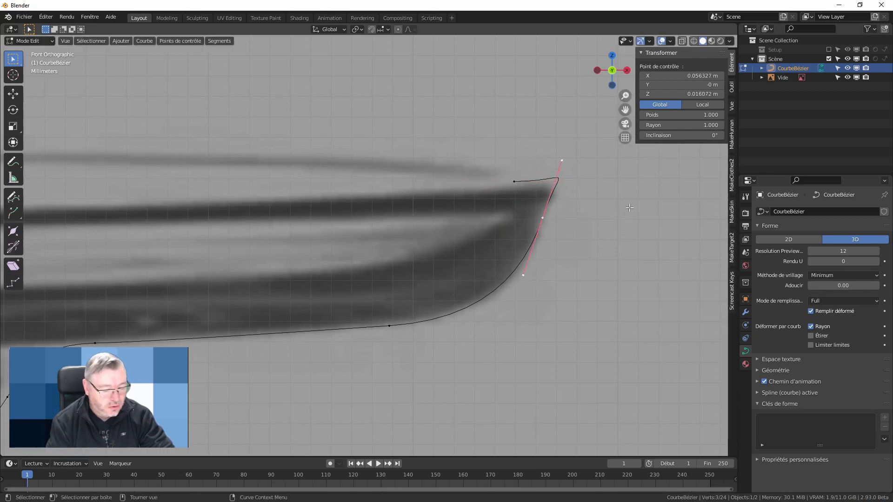
{"action": "key", "text": "s"}
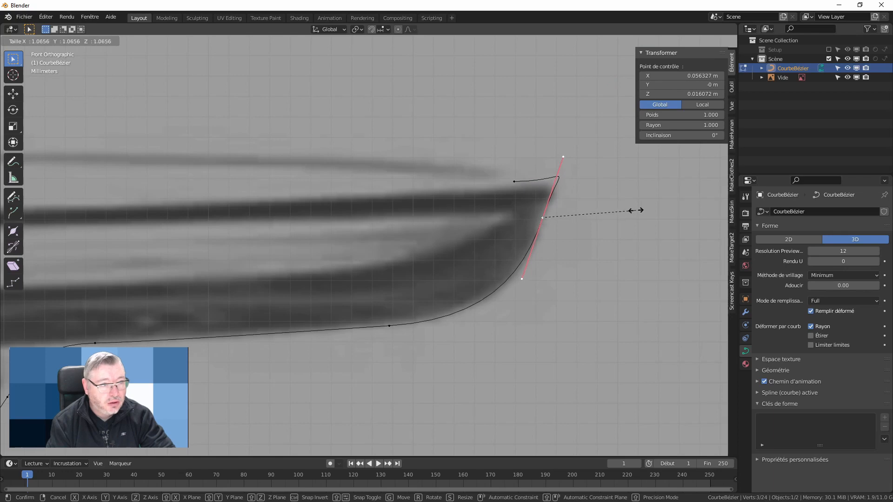
{"action": "left_click", "coordinate": [632, 213]}
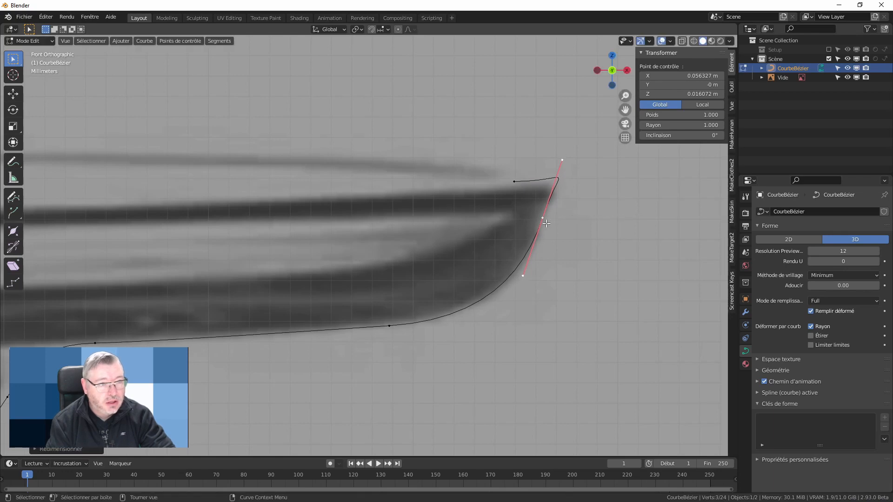
{"action": "left_click", "coordinate": [563, 159]}
{"action": "key", "text": "s"}
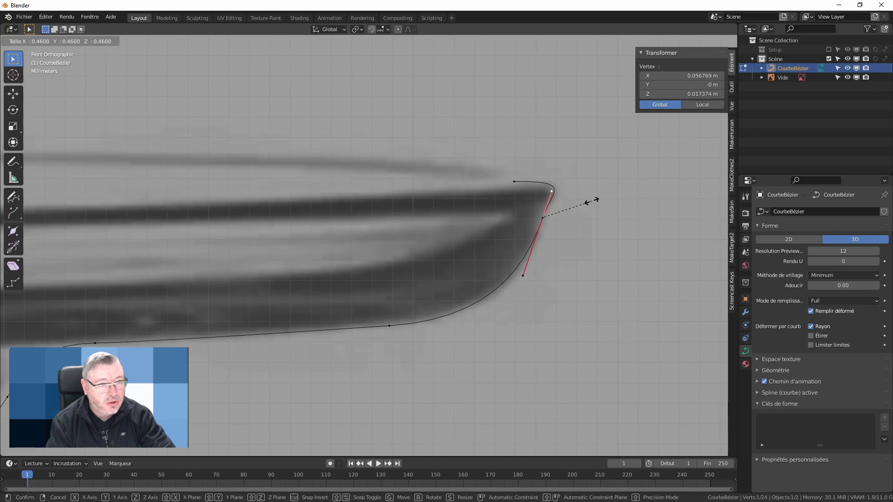
{"action": "left_click", "coordinate": [590, 201]}
{"action": "left_click", "coordinate": [515, 181]}
{"action": "key", "text": "s"}
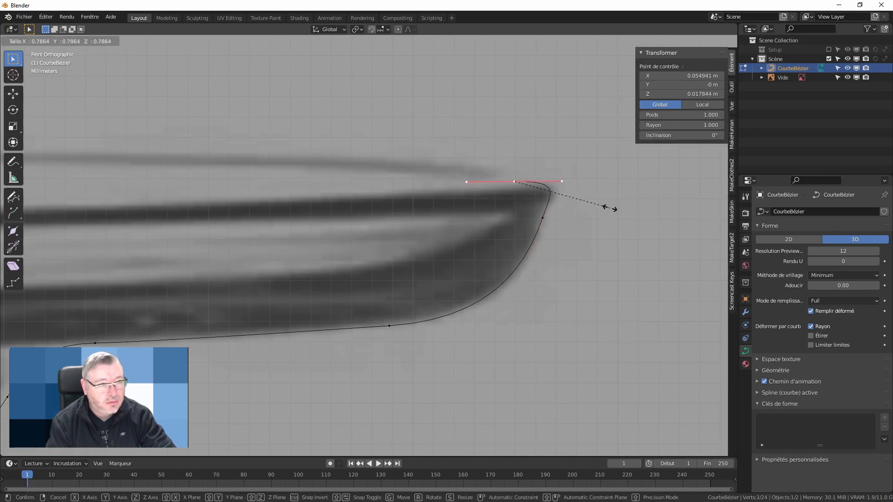
{"action": "left_click", "coordinate": [610, 207]}
- Extrude the rim-top point down to the saucer's inner surface, at about X 0.0468 m, Z 0.0132 m
{"action": "scroll", "coordinate": [536, 275], "scroll_direction": "down", "scroll_amount": 3}
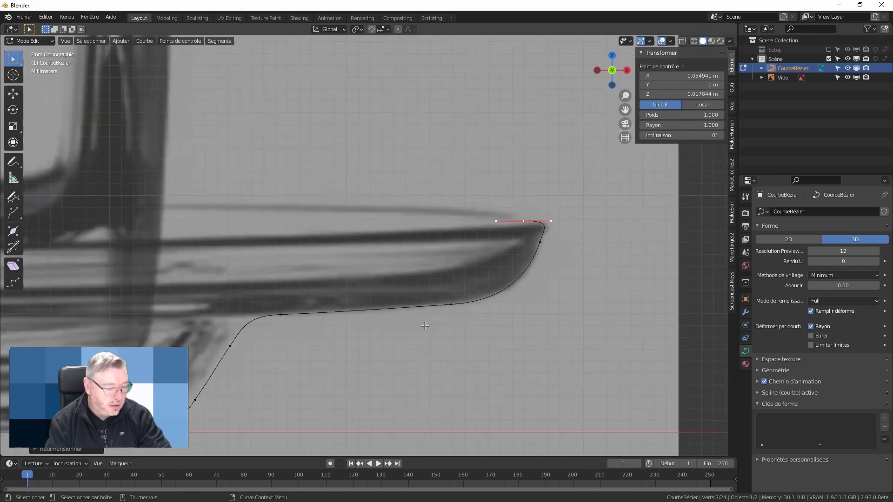
{"action": "middle_click_drag", "start_coordinate": [426, 327], "coordinate": [590, 293], "text": "shift"}
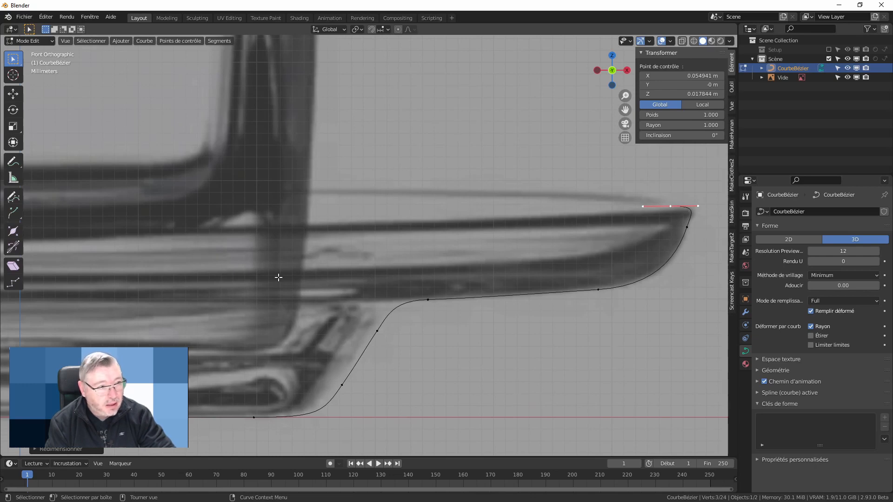
{"action": "scroll", "coordinate": [576, 319], "scroll_direction": "down", "scroll_amount": 3}
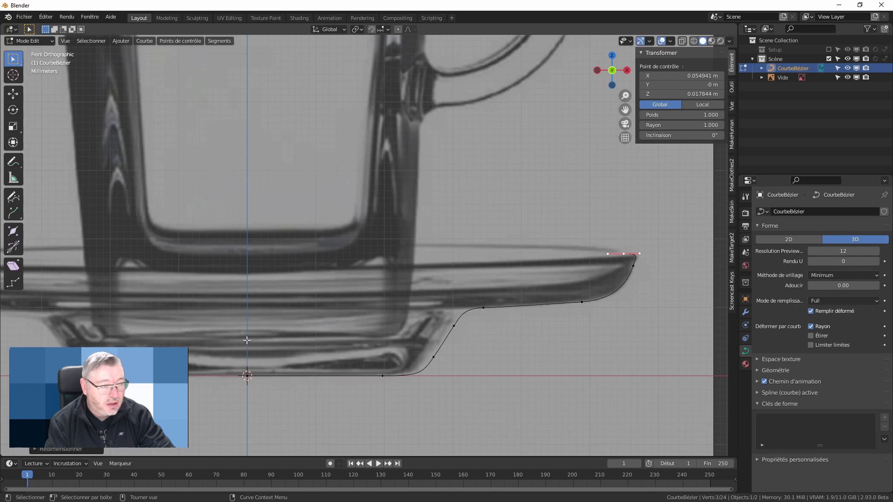
{"action": "scroll", "coordinate": [644, 268], "scroll_direction": "up", "scroll_amount": 4}
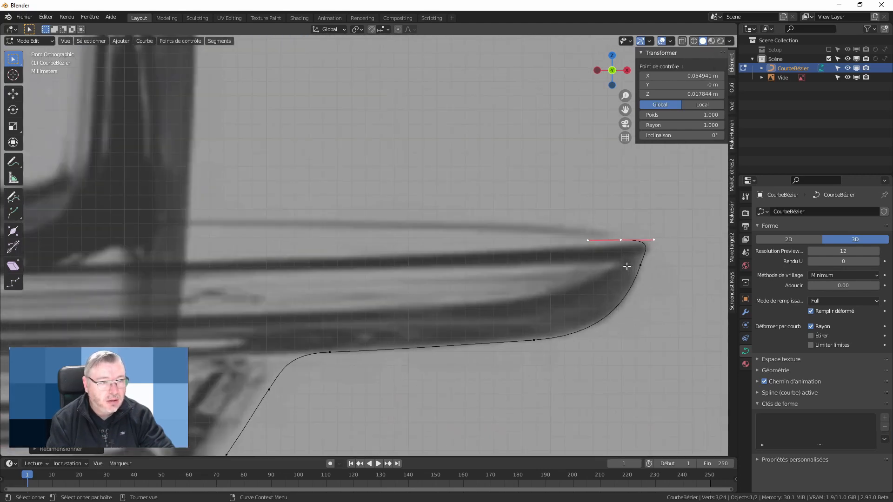
{"action": "key", "text": "g"}
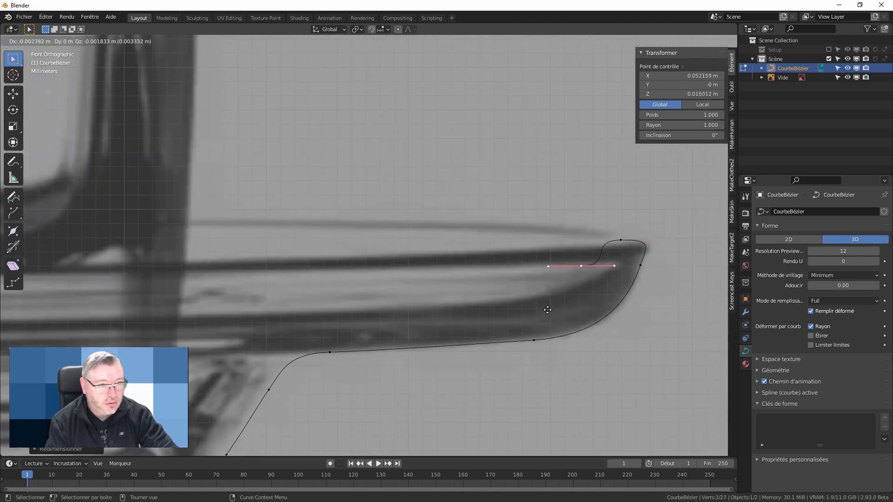
{"action": "left_click", "coordinate": [477, 349]}
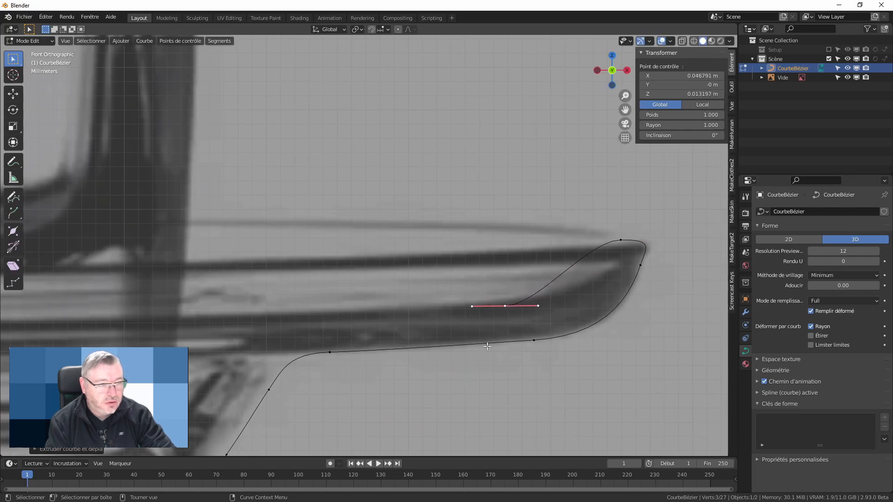
- Tilt the inner surface point's handles slightly to follow the slope and lengthen them about 3.7 times
{"action": "key", "text": "r"}
{"action": "left_click", "coordinate": [691, 326]}
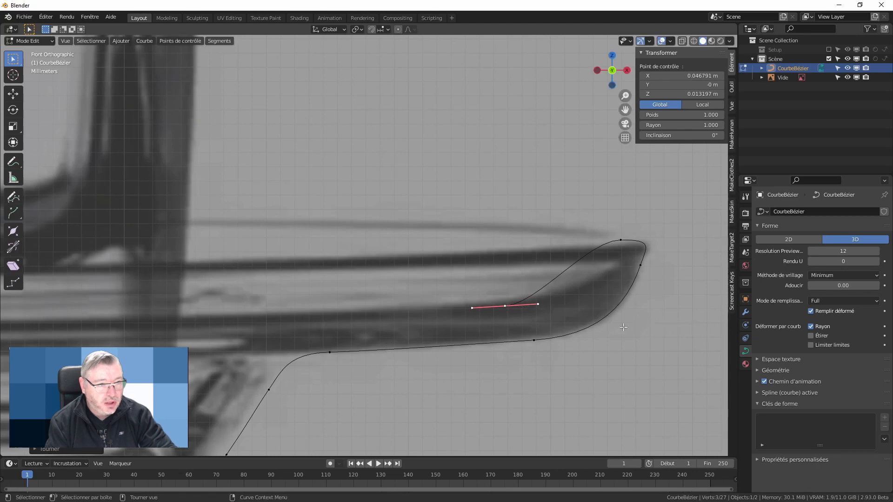
{"action": "key", "text": "s"}
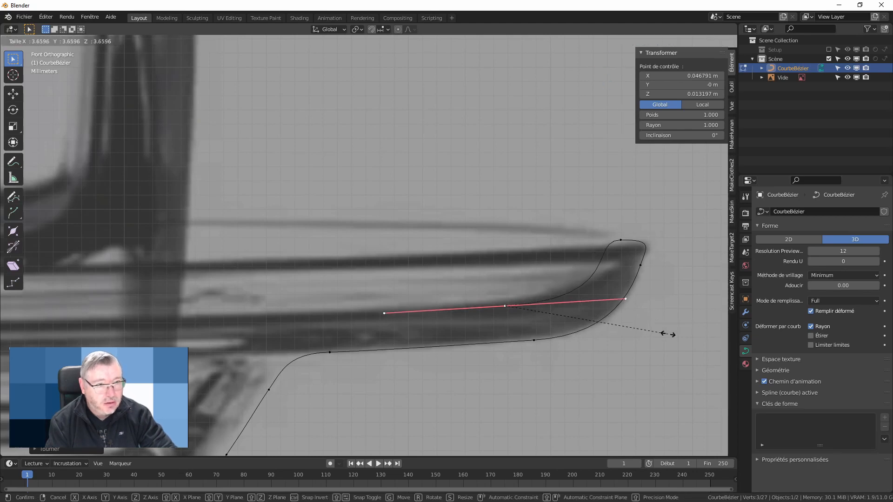
{"action": "left_click", "coordinate": [671, 337]}
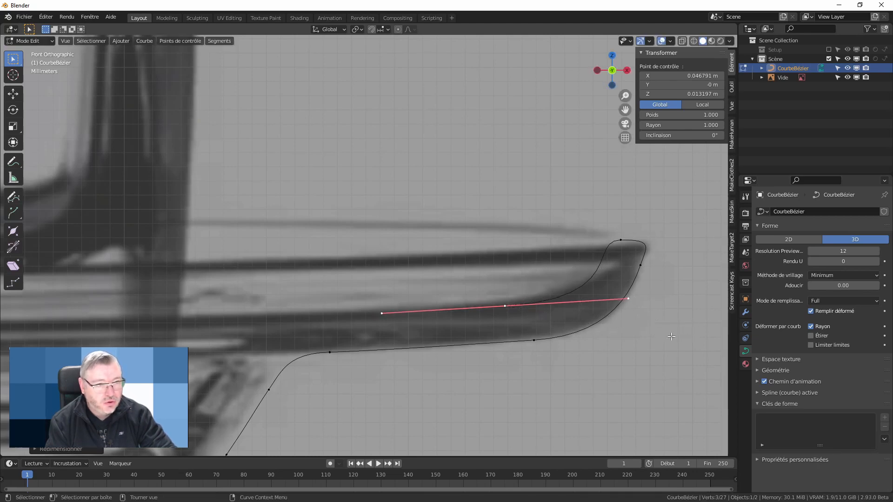
- Move the rim-top point outward to about X 0.0558 m, Z 0.0177 m and scale its handles to about 0.74
{"action": "left_click", "coordinate": [625, 247]}
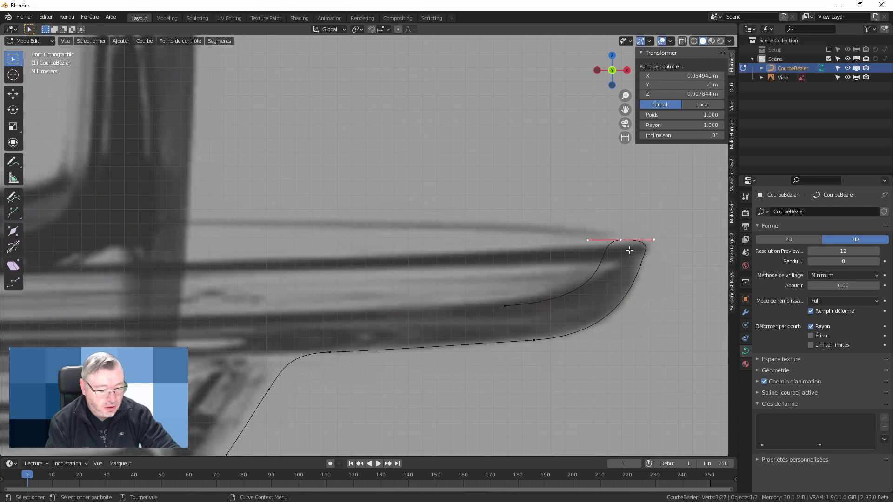
{"action": "key", "text": "g"}
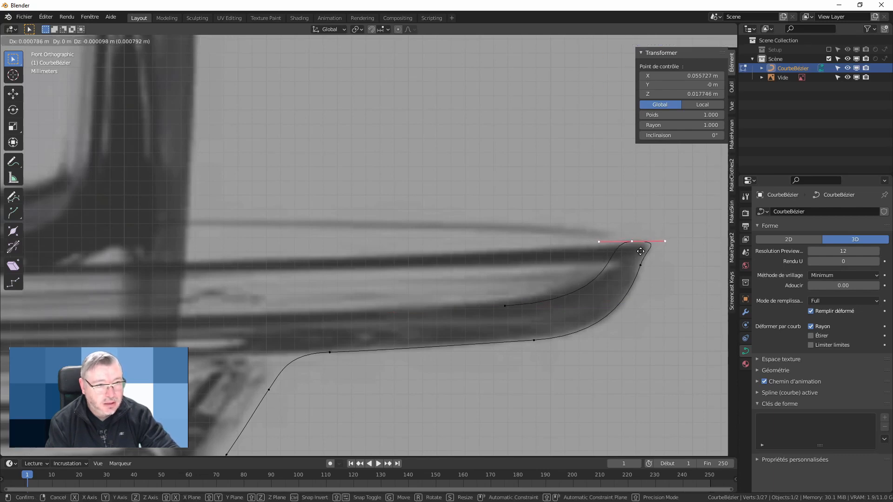
{"action": "left_click", "coordinate": [642, 252]}
{"action": "key", "text": "s"}
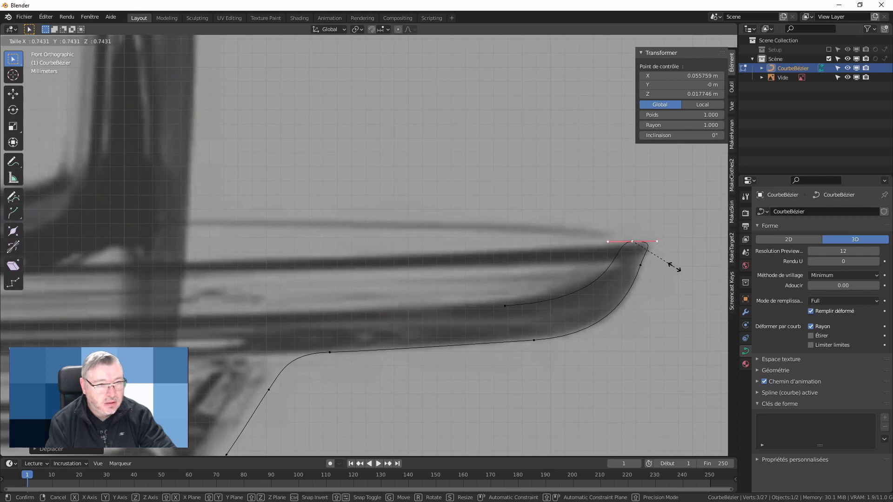
{"action": "left_click", "coordinate": [675, 268]}
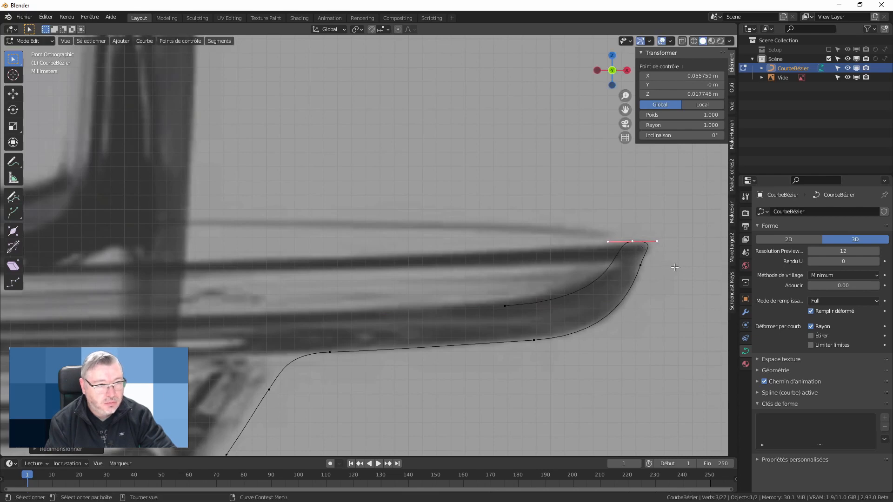
- Lengthen only the rim-top point's inward handle, bringing its end to about X 0.0532 m
{"action": "left_click", "coordinate": [608, 245]}
{"action": "key", "text": "s"}
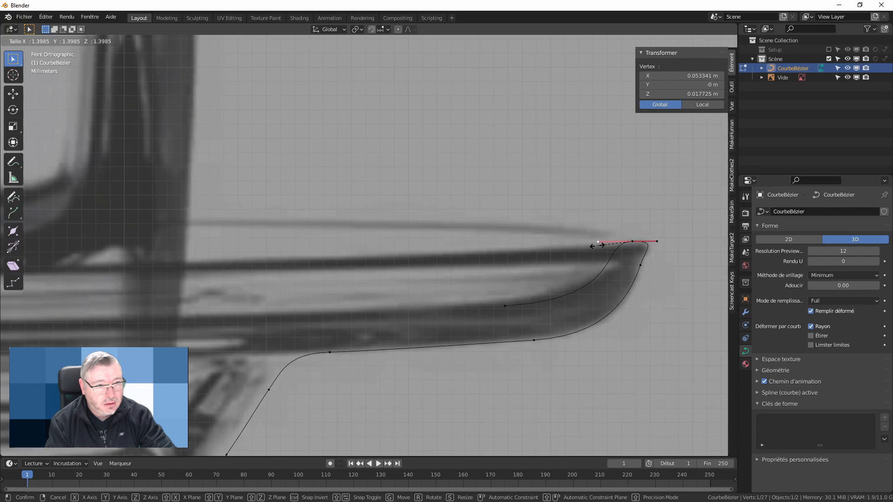
{"action": "left_click", "coordinate": [601, 264]}
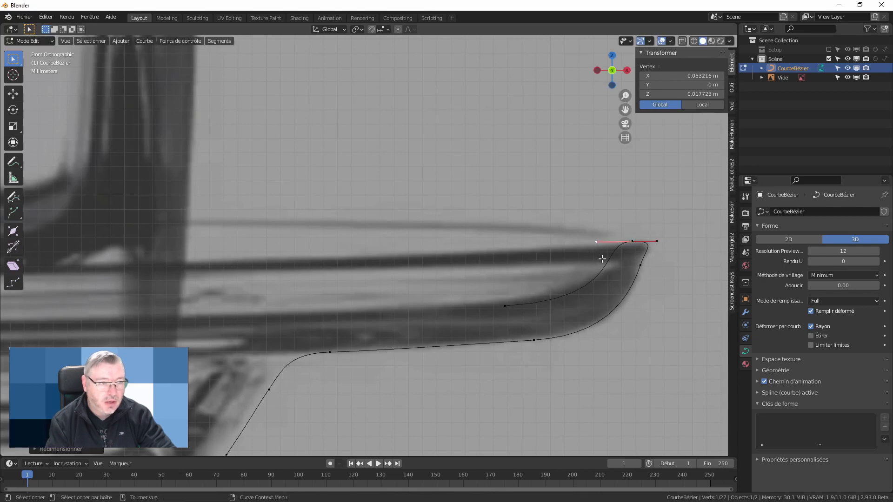
- Extrude the saucer's inner surface point inward along the slope to about X 0.0323 m, Z 0.0125 m
{"action": "scroll", "coordinate": [484, 333], "scroll_direction": "down", "scroll_amount": 2}
{"action": "left_click", "coordinate": [501, 329]}
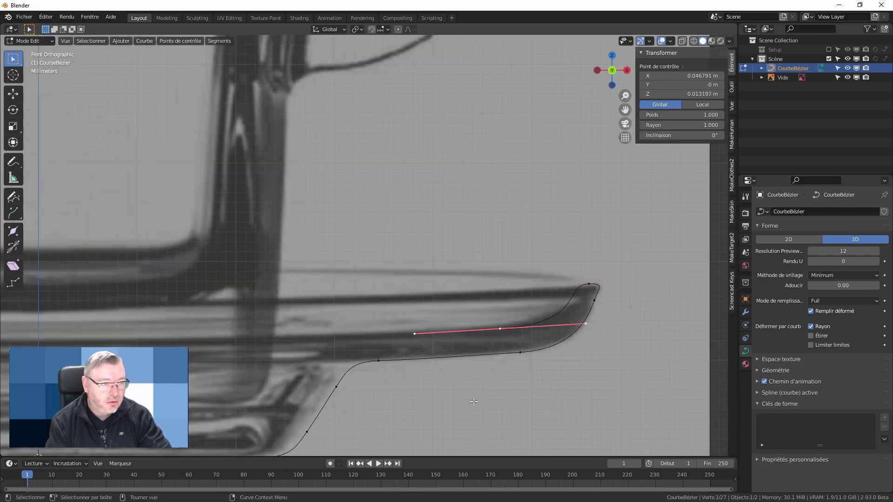
{"action": "middle_click_drag", "start_coordinate": [459, 382], "coordinate": [570, 293], "text": "shift"}
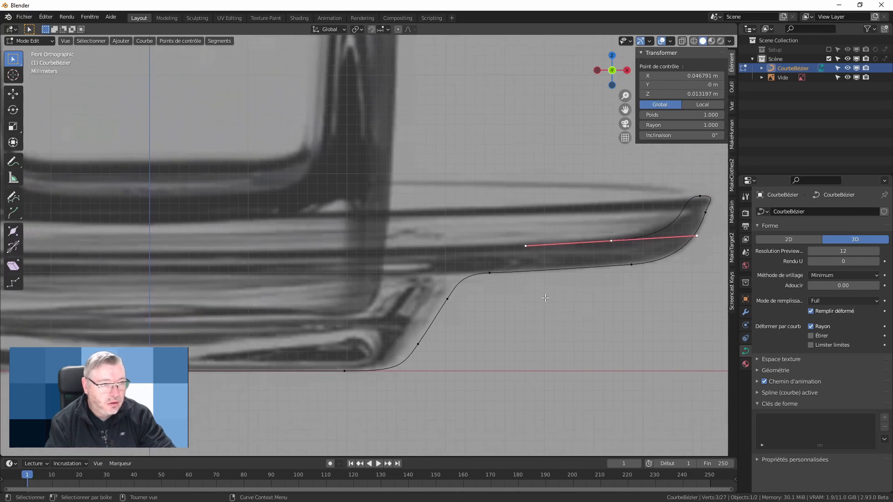
{"action": "key", "text": "g"}
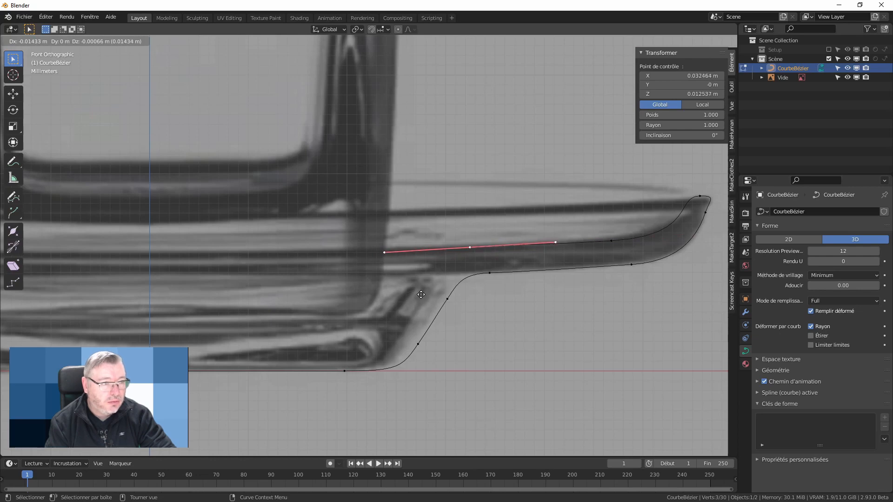
{"action": "left_click", "coordinate": [420, 294]}
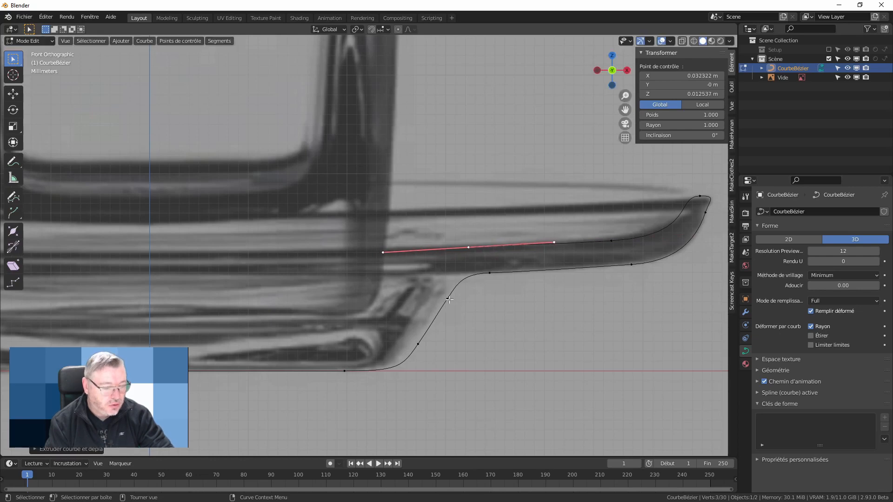
- Extrude a point down the inner foot slope to about X 0.0249 m, Z 0.0070 m, then align its handles with the slope and shorten them
{"action": "key", "text": "g"}
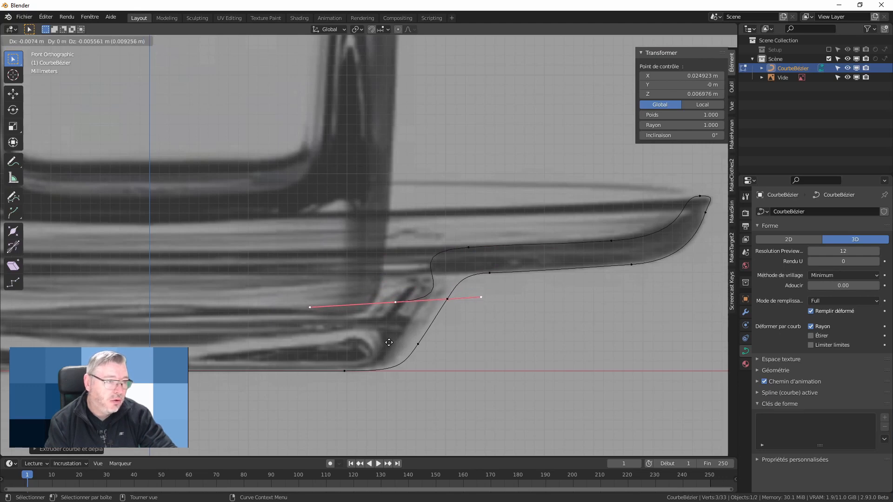
{"action": "left_click", "coordinate": [389, 345]}
{"action": "key", "text": "r"}
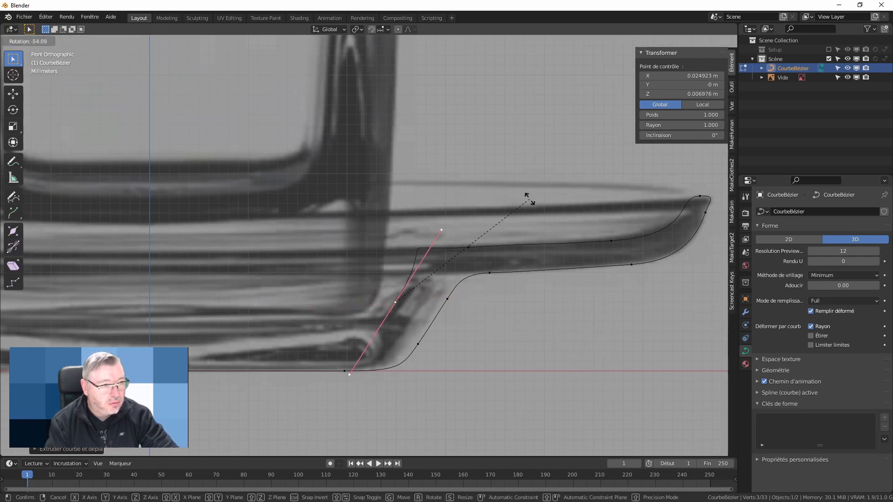
{"action": "left_click", "coordinate": [537, 199]}
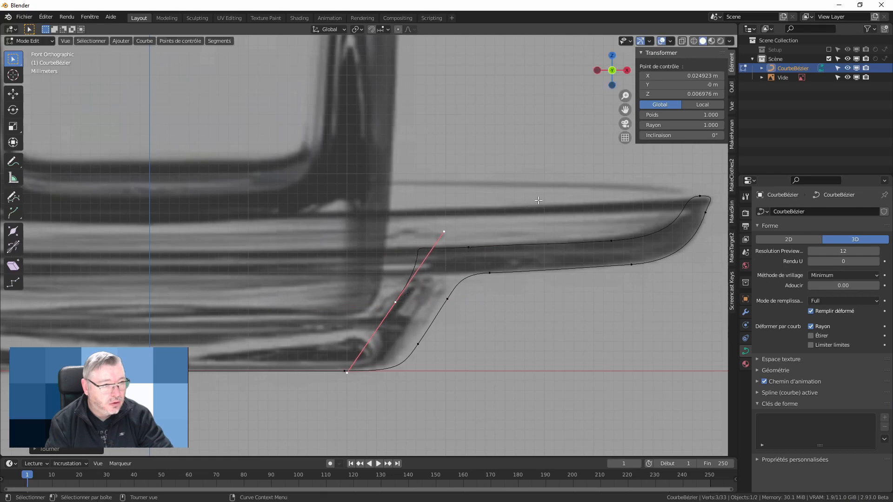
{"action": "key", "text": "s"}
{"action": "left_click", "coordinate": [484, 256]}
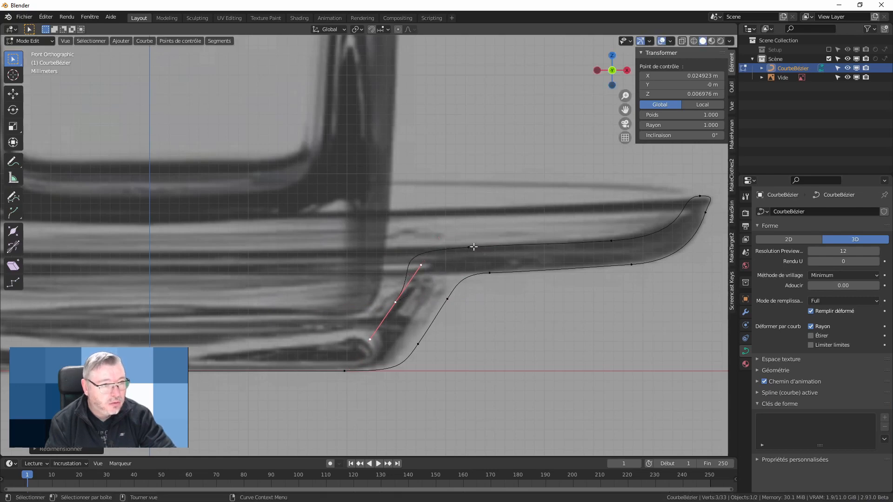
- Scale the handles of the point above the inner foot slope to about 0.44 to tighten the bend
{"action": "left_click", "coordinate": [468, 247]}
{"action": "key", "text": "s"}
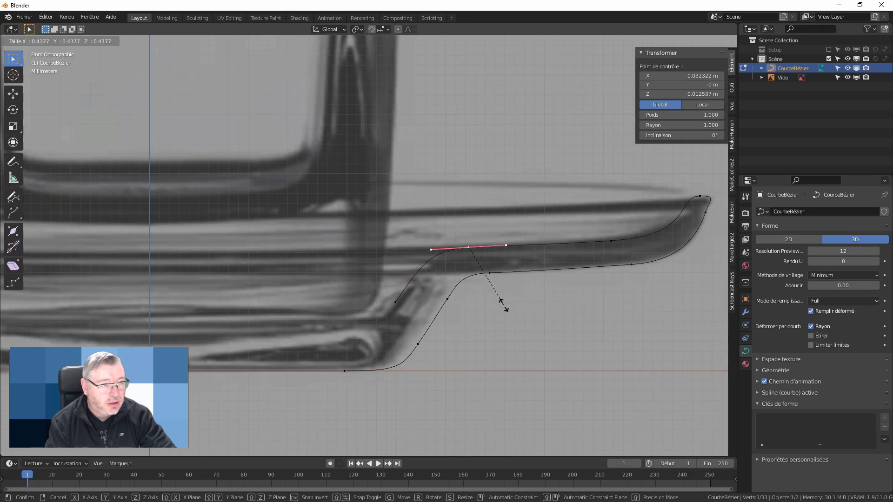
{"action": "left_click", "coordinate": [503, 305]}
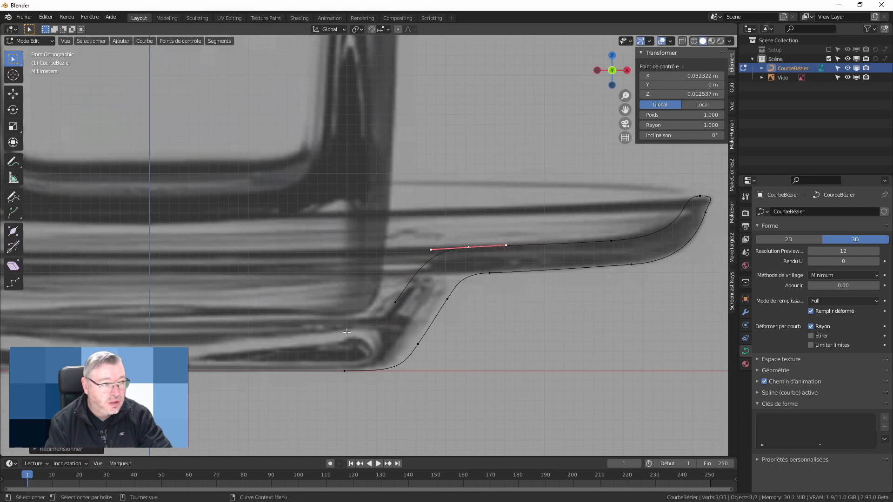
- Extrude the inner foot slope's point to the saucer's inner floor, at about X 0.0145 m, Z 0.0052 m
{"action": "left_click", "coordinate": [395, 303]}
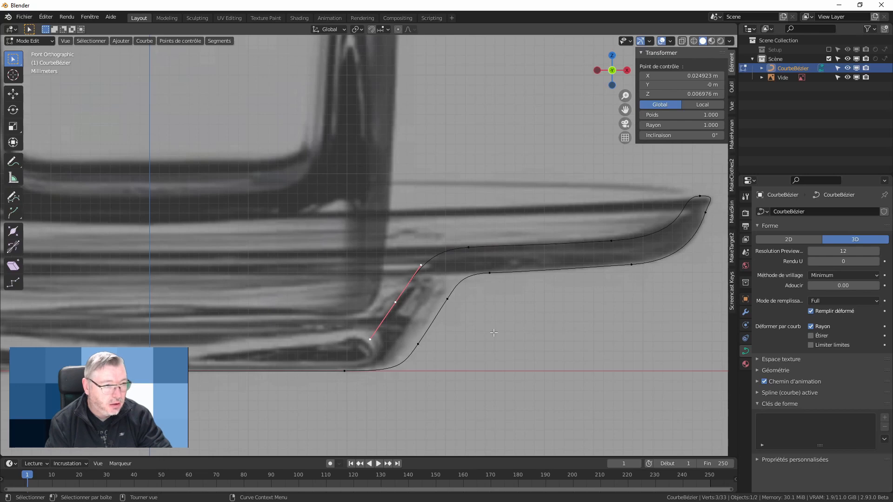
{"action": "scroll", "coordinate": [393, 333], "scroll_direction": "up", "scroll_amount": 3}
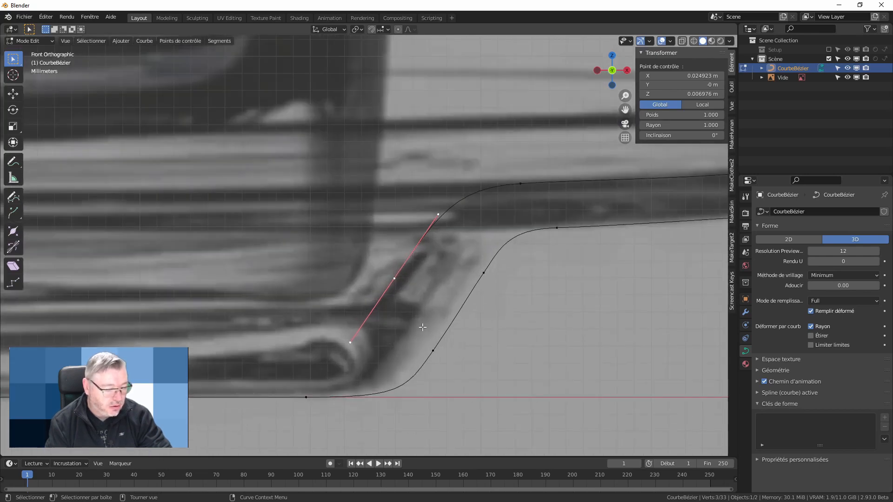
{"action": "middle_click_drag", "start_coordinate": [423, 327], "coordinate": [592, 294], "text": "shift"}
{"action": "key", "text": "g"}
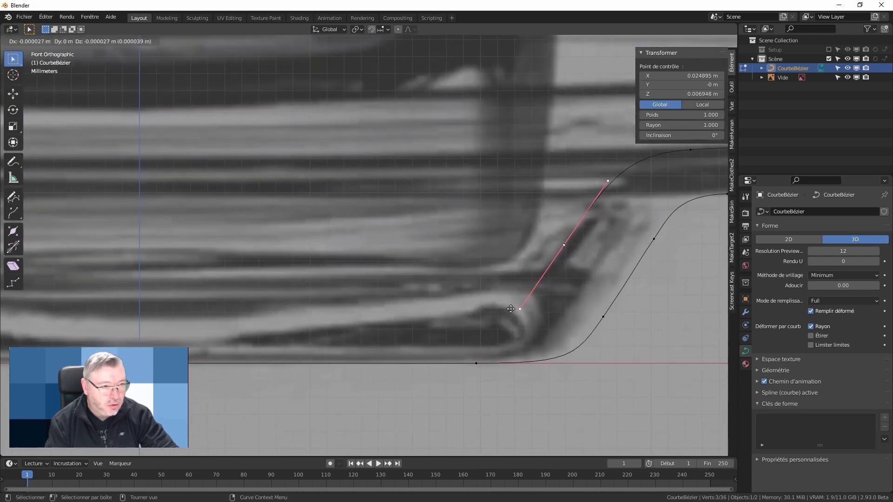
{"action": "left_click", "coordinate": [342, 337]}
- Rotate the inner floor point's handles to horizontal and scale them to about 0.76
{"action": "key", "text": "r"}
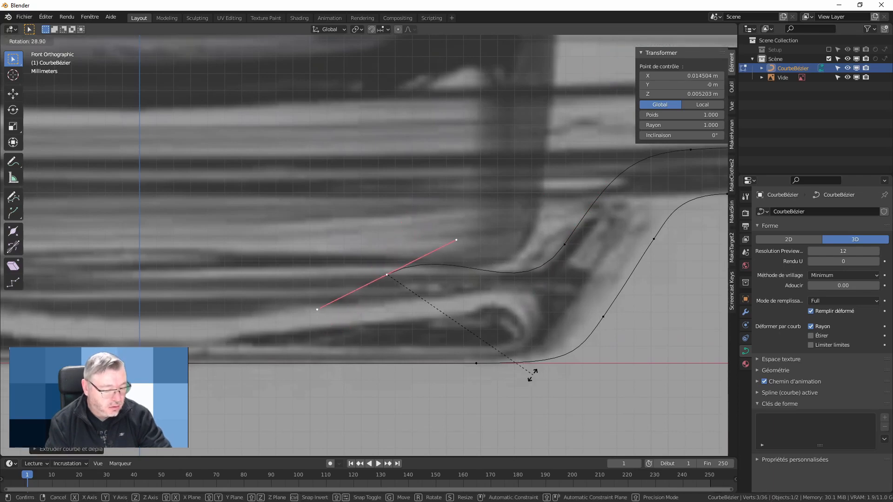
{"action": "left_click", "coordinate": [446, 369]}
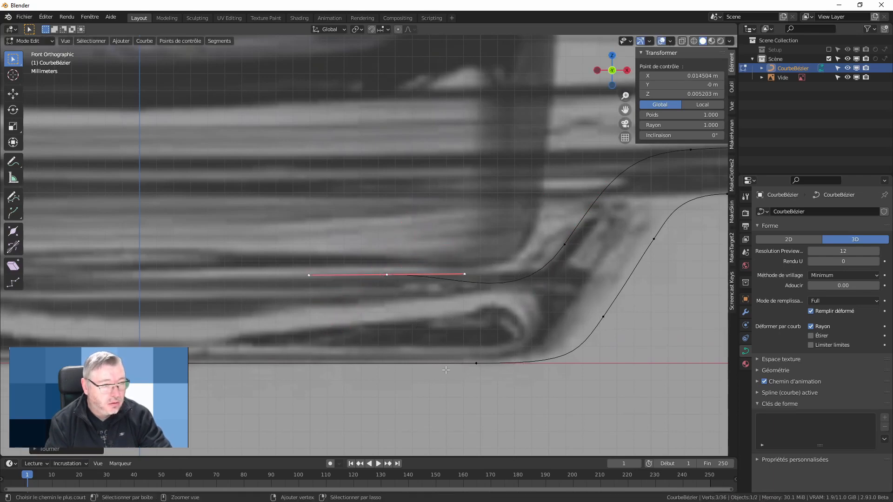
{"action": "key", "text": "s"}
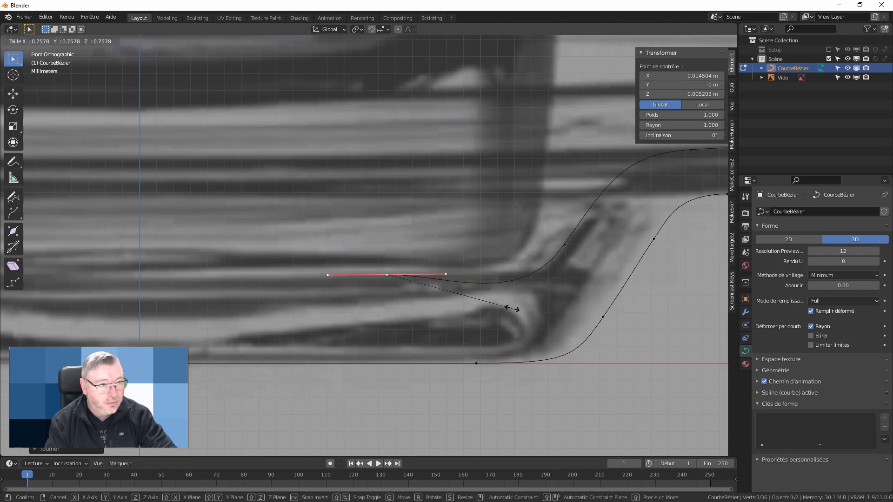
{"action": "left_click", "coordinate": [512, 309]}
- Scale both handles of the inner foot slope's point to about 0.65
{"action": "left_click", "coordinate": [563, 245]}
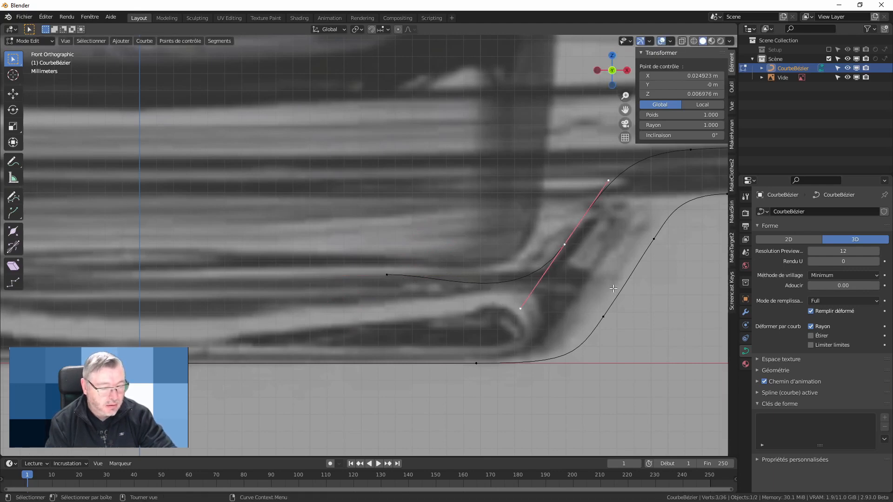
{"action": "key", "text": "s"}
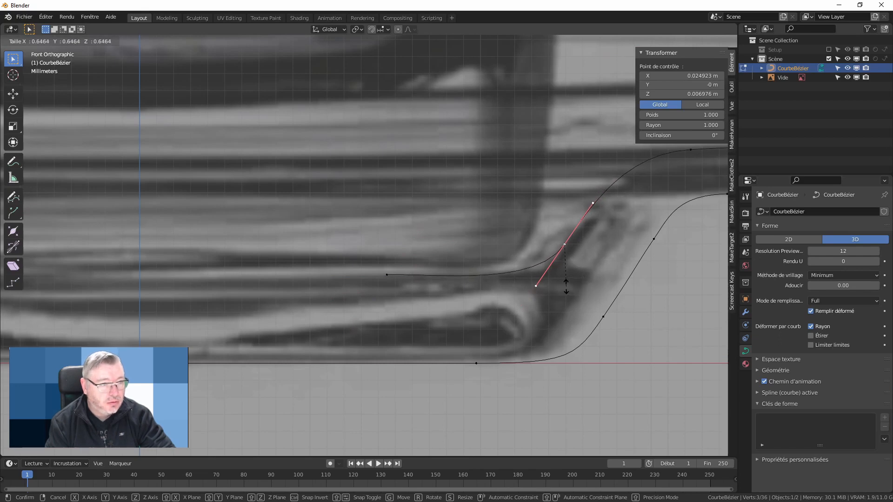
{"action": "left_click", "coordinate": [566, 286]}
- Lengthen only the upper handle of the inner foot slope's point about 2.45 times
{"action": "scroll", "coordinate": [566, 286], "scroll_direction": "down", "scroll_amount": 3}
{"action": "middle_click_drag", "start_coordinate": [659, 279], "coordinate": [557, 289], "text": "shift"}
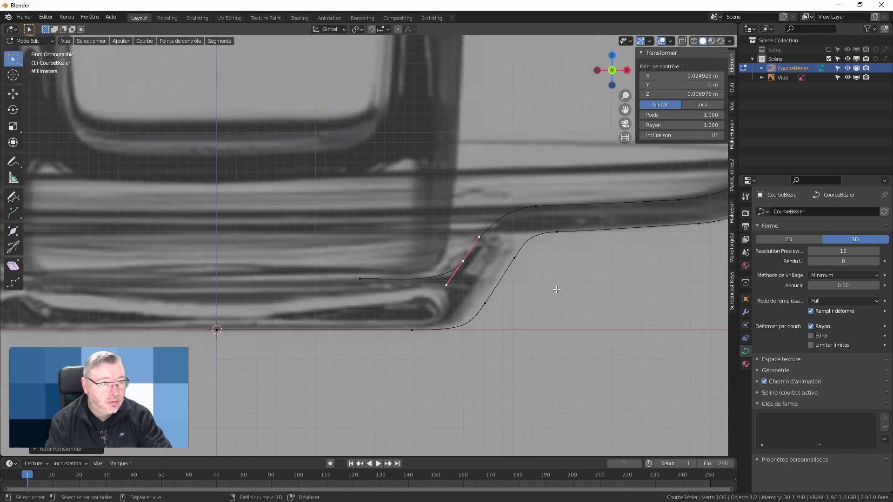
{"action": "left_click", "coordinate": [479, 237]}
{"action": "key", "text": "s"}
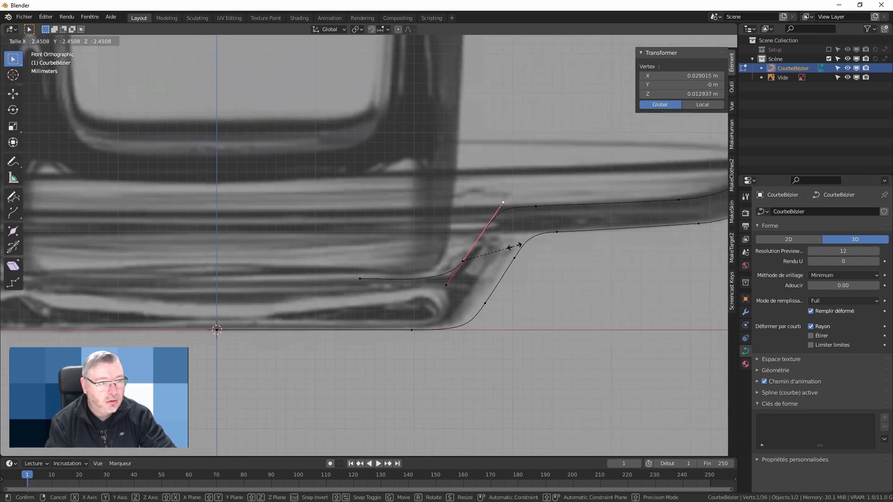
{"action": "left_click", "coordinate": [516, 247]}
- Extrude the inner floor point along the X axis to about the saucer's centre axis
{"action": "left_click", "coordinate": [360, 279]}
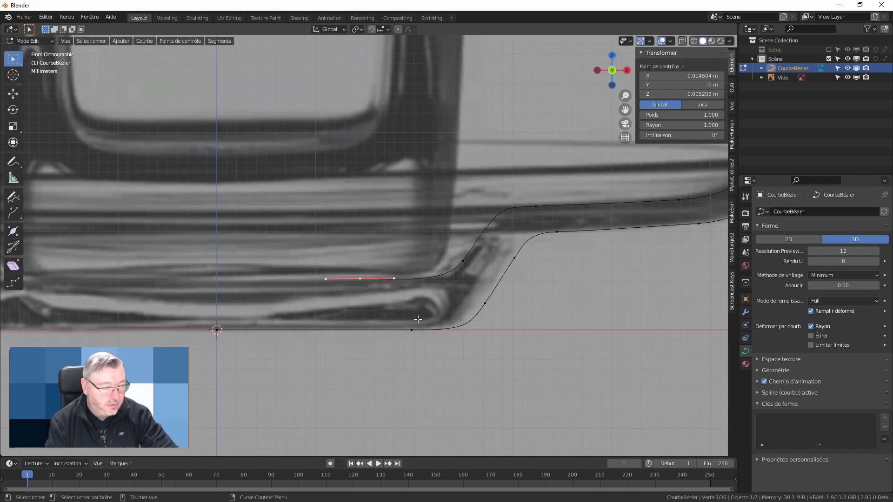
{"action": "key", "text": "e"}
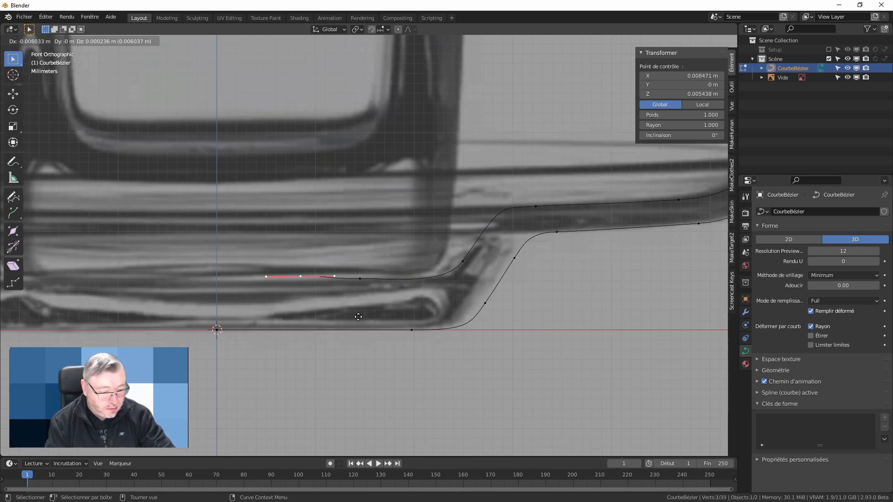
{"action": "key", "text": "x"}
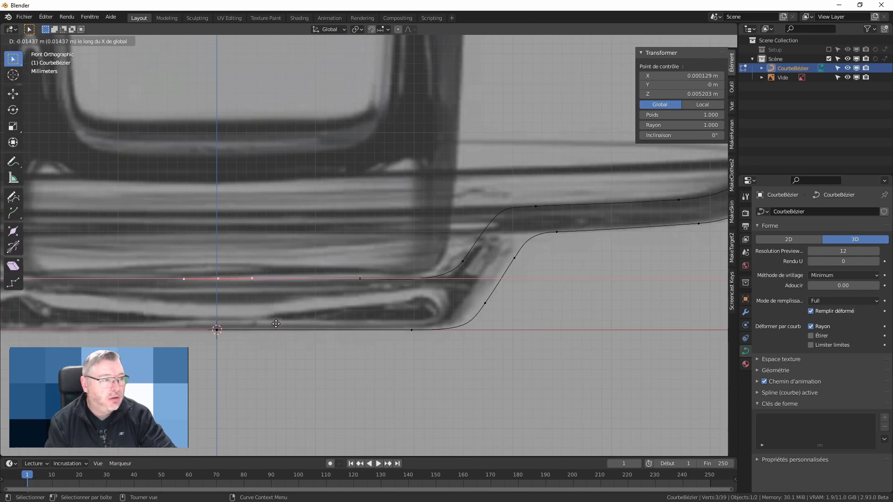
{"action": "left_click", "coordinate": [276, 324]}
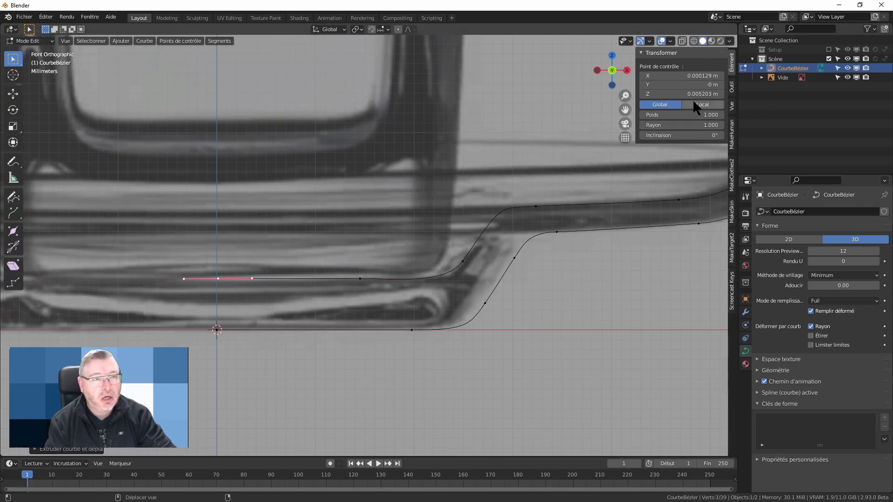
- Set the inner floor end point's X to 0 m and check its coordinates against the curve's lower end point
{"action": "left_click", "coordinate": [681, 75]}
{"action": "type", "text": "0"}
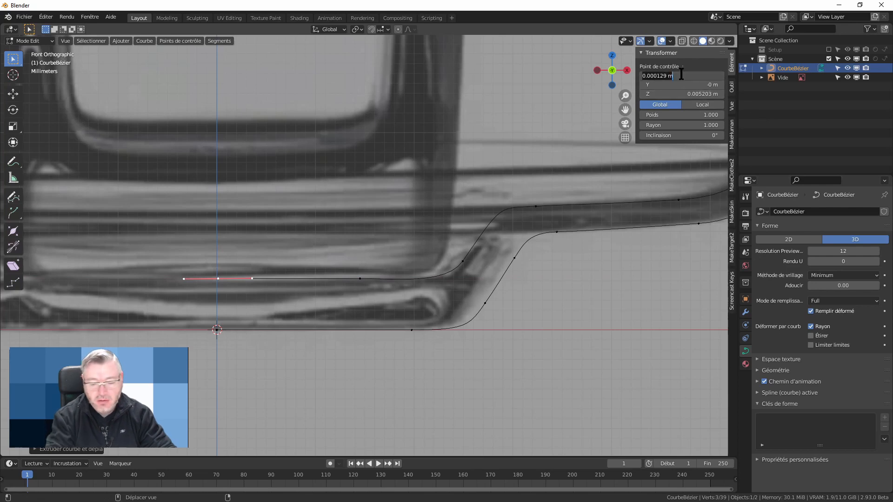
{"action": "key", "text": "Return"}
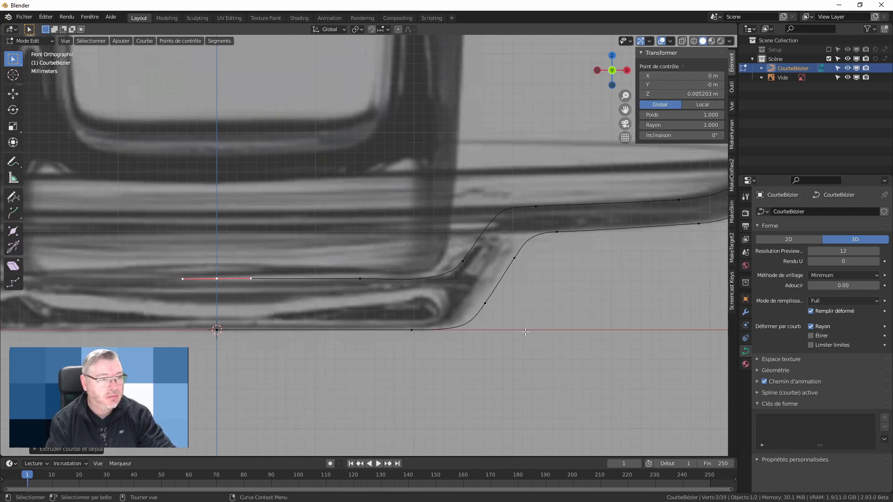
{"action": "scroll", "coordinate": [526, 332], "scroll_direction": "down", "scroll_amount": 2}
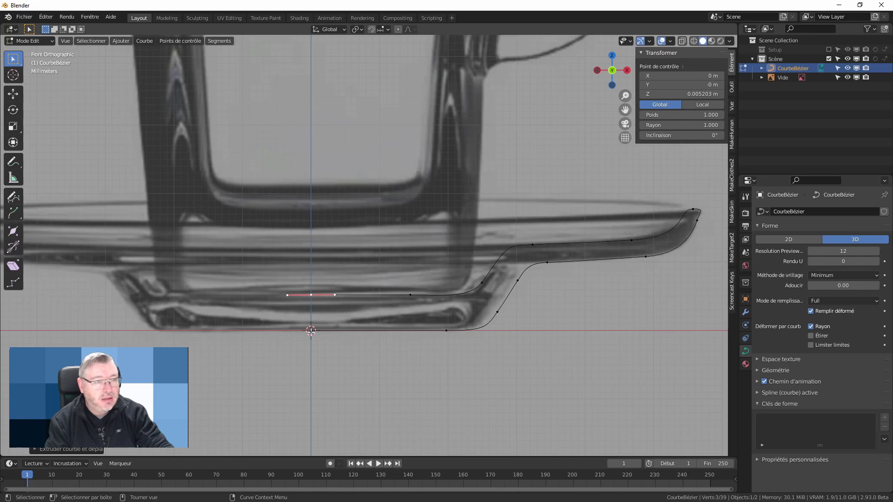
{"action": "left_click", "coordinate": [310, 331]}
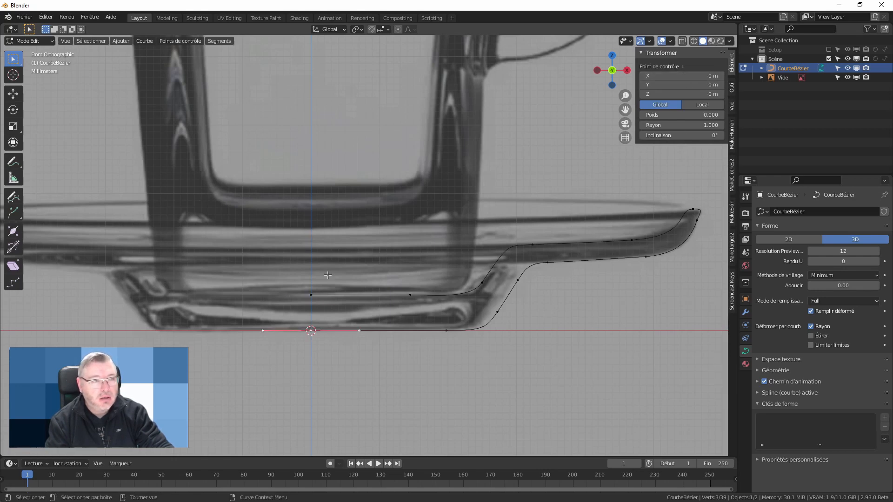
{"action": "left_click", "coordinate": [311, 295]}
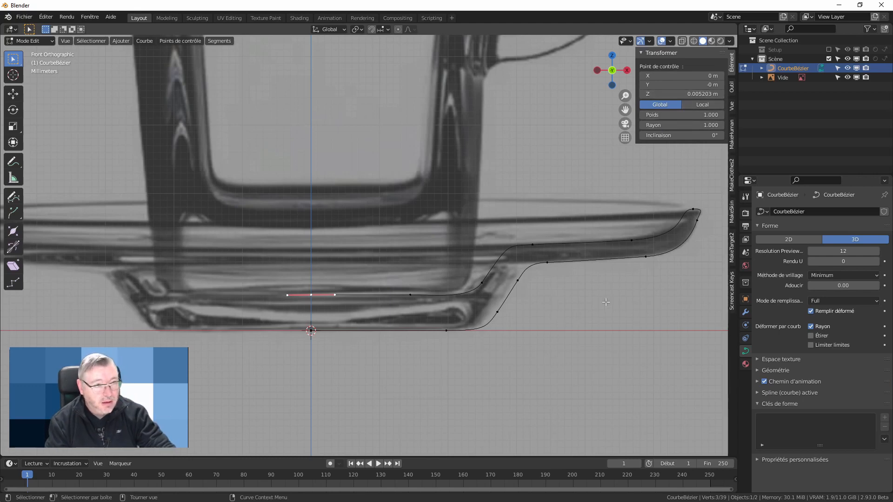
{"action": "scroll", "coordinate": [588, 302], "scroll_direction": "down", "scroll_amount": 2}
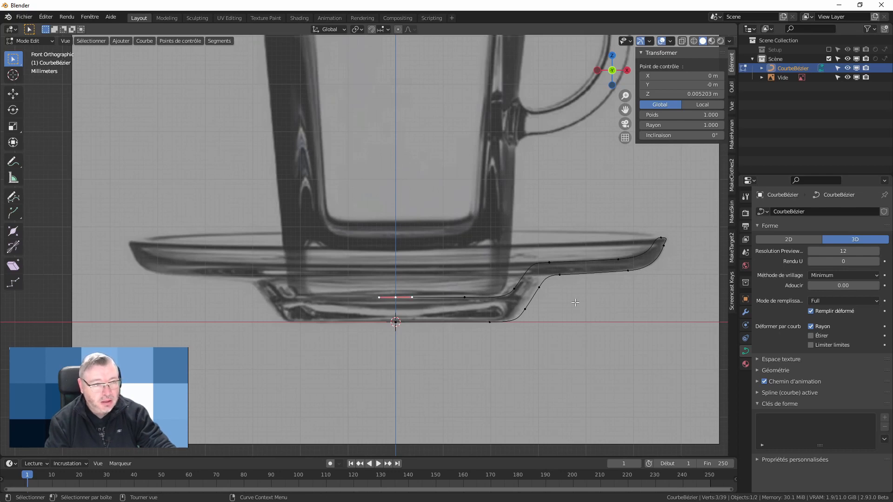
- Hide the reference image and view the saucer profile curve in perspective
{"action": "middle_click_drag", "start_coordinate": [584, 301], "coordinate": [745, 205]}
{"action": "left_click", "coordinate": [848, 77]}
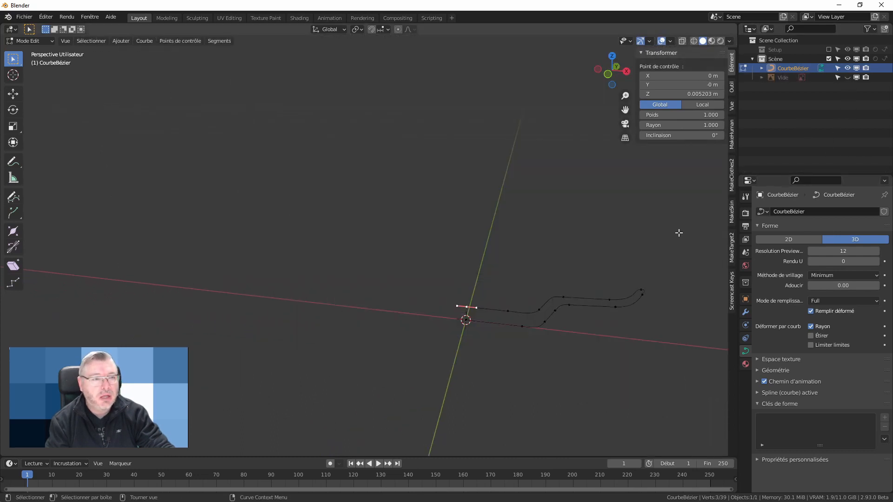
{"action": "middle_click_drag", "start_coordinate": [606, 255], "coordinate": [471, 209], "text": "shift"}
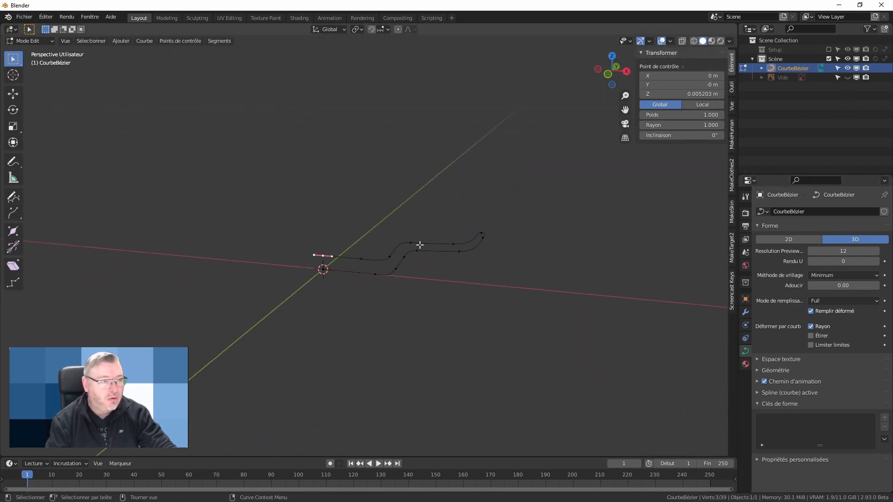
- Leave edit mode and add a Screw (Visser) modifier to the saucer profile curve, viewing the resulting solid from above
{"action": "key", "text": "Tab"}
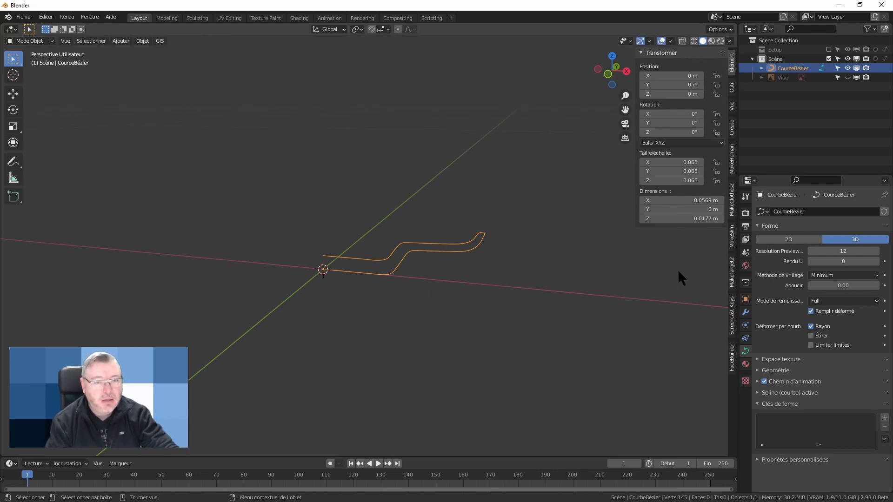
{"action": "left_click", "coordinate": [745, 312]}
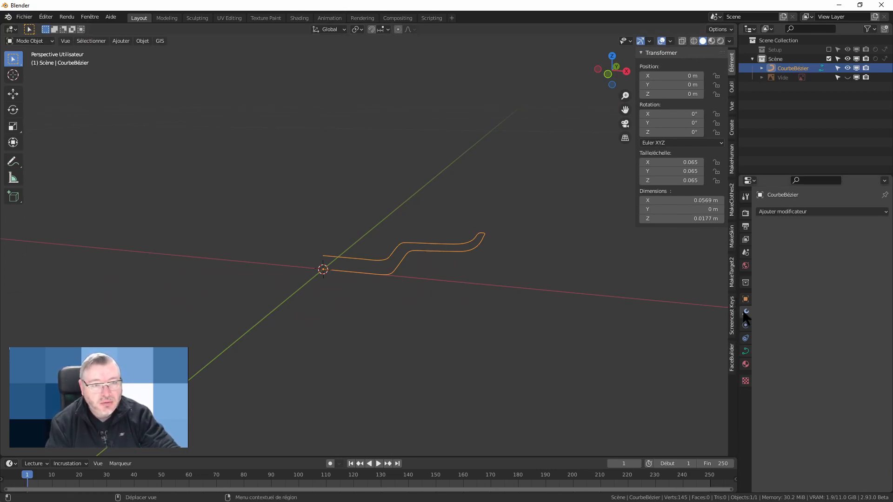
{"action": "left_click", "coordinate": [786, 212]}
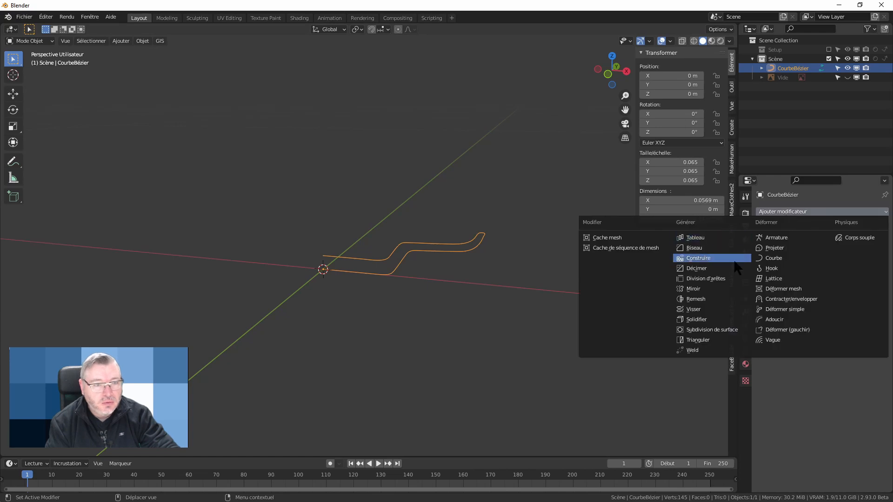
{"action": "left_click", "coordinate": [712, 310]}
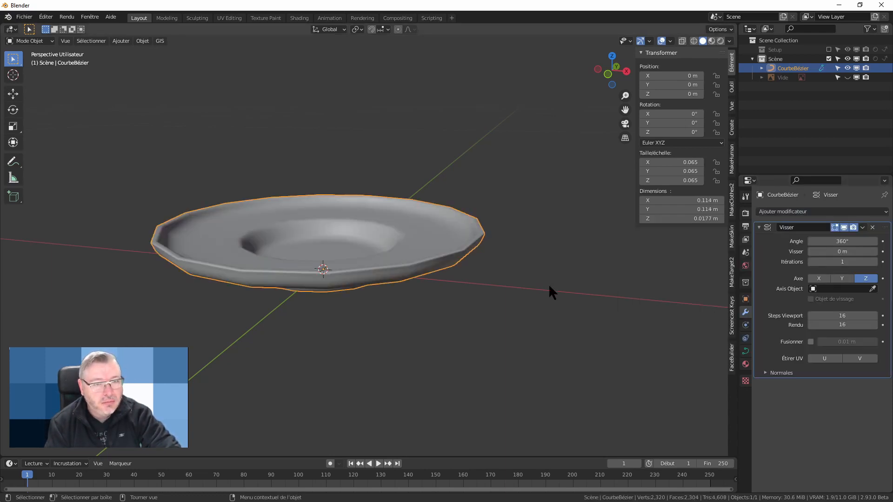
{"action": "middle_click_drag", "start_coordinate": [417, 302], "coordinate": [443, 343]}
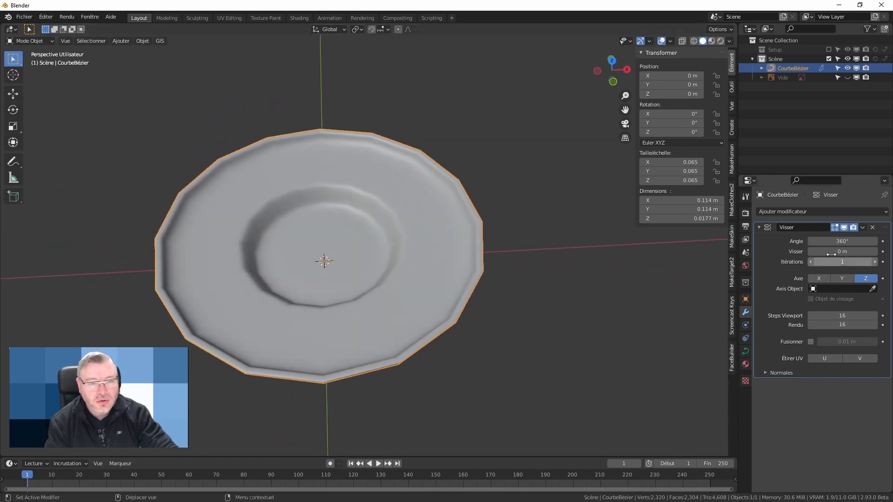
- Try a partial sweep angle on the Screw modifier and restore the angle to 360°
{"action": "mouse_move", "coordinate": [840, 241]}
{"action": "left_mouse_down"}
{"action": "mouse_move", "coordinate": [785, 241]}
{"action": "mouse_move", "coordinate": [840, 241]}
{"action": "left_mouse_up"}
{"action": "left_click_drag", "start_coordinate": [842, 241], "coordinate": [853, 241]}
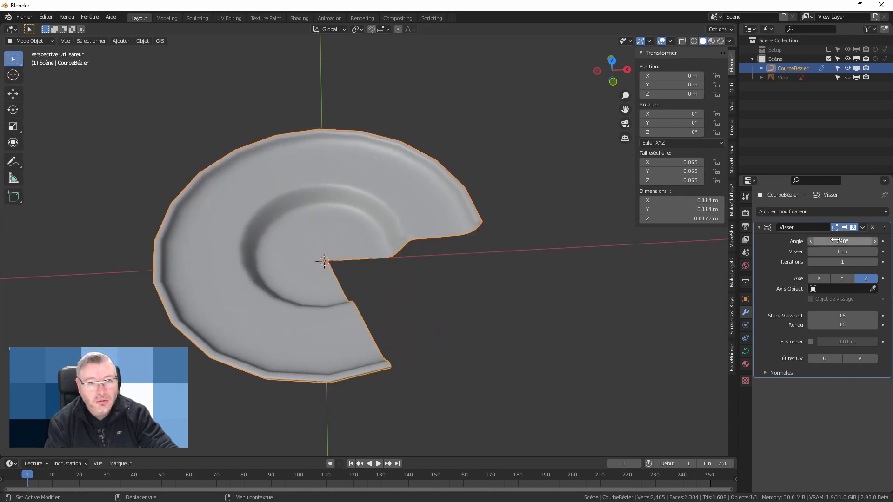
{"action": "left_click", "coordinate": [847, 241]}
{"action": "type", "text": "360"}
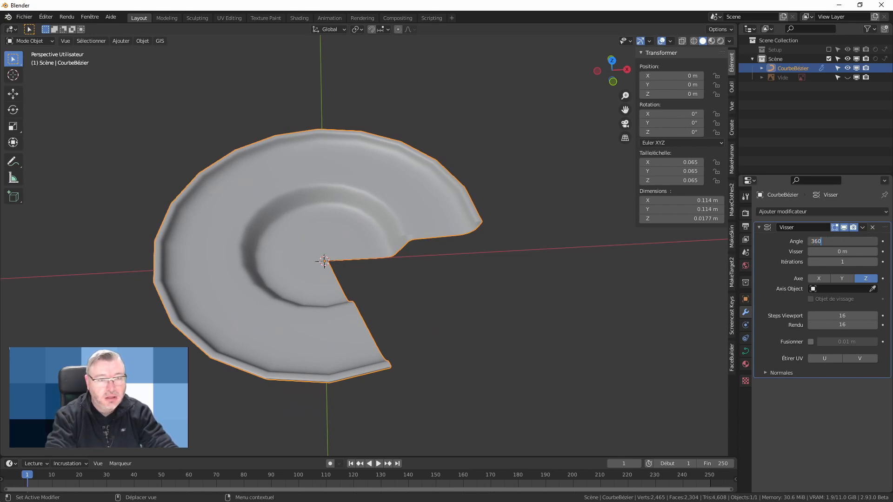
{"action": "key", "text": "Return"}
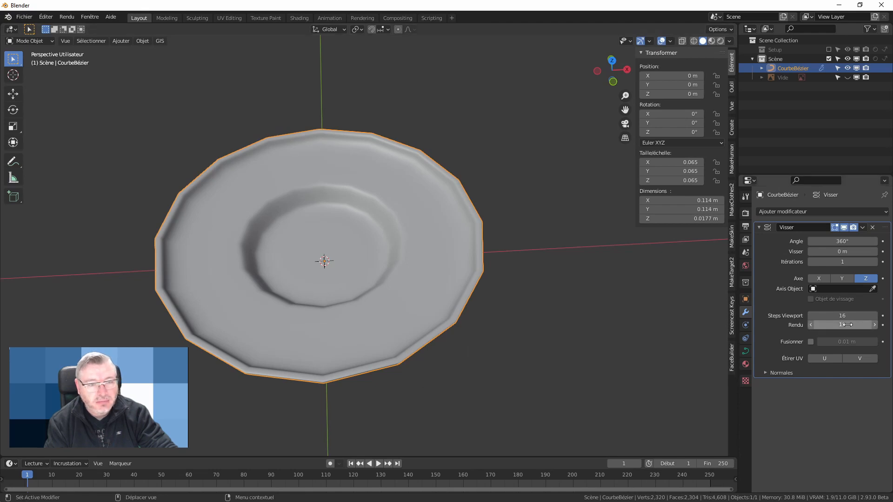
- Raise the Screw modifier's viewport steps to 34 and up to 39, checking the rim's roundness in the top view
{"action": "left_click_drag", "start_coordinate": [842, 316], "coordinate": [873, 316]}
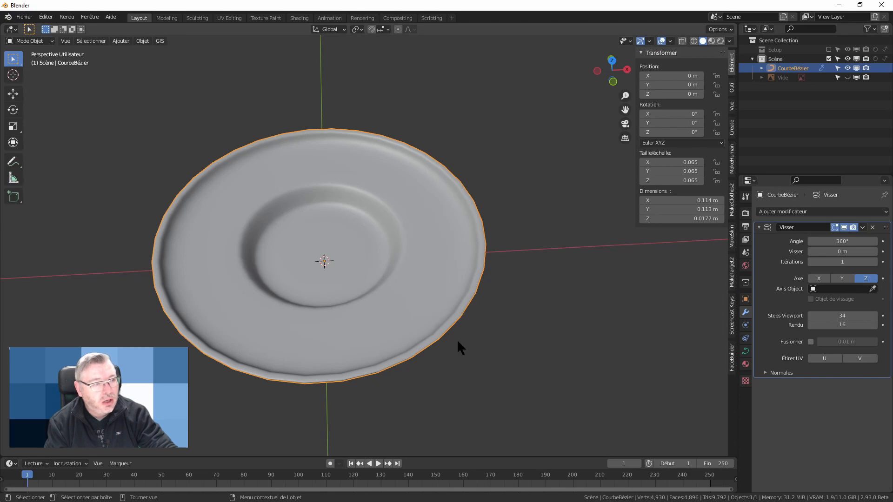
{"action": "key", "text": "KP_7"}
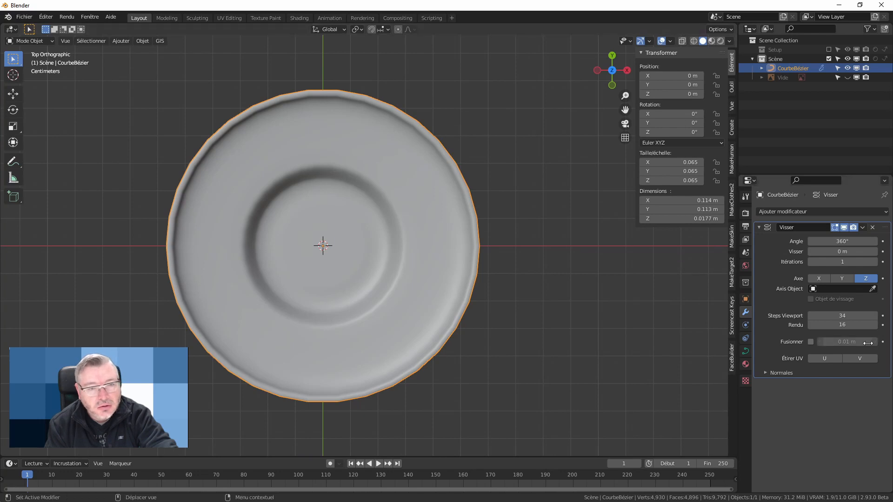
{"action": "left_click", "coordinate": [874, 316]}
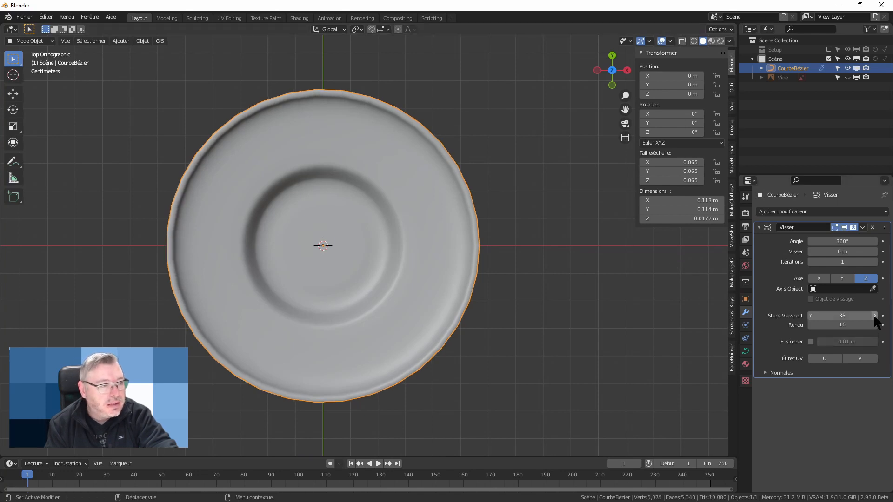
{"action": "left_click", "coordinate": [874, 316]}
{"action": "left_click", "coordinate": [874, 316]}
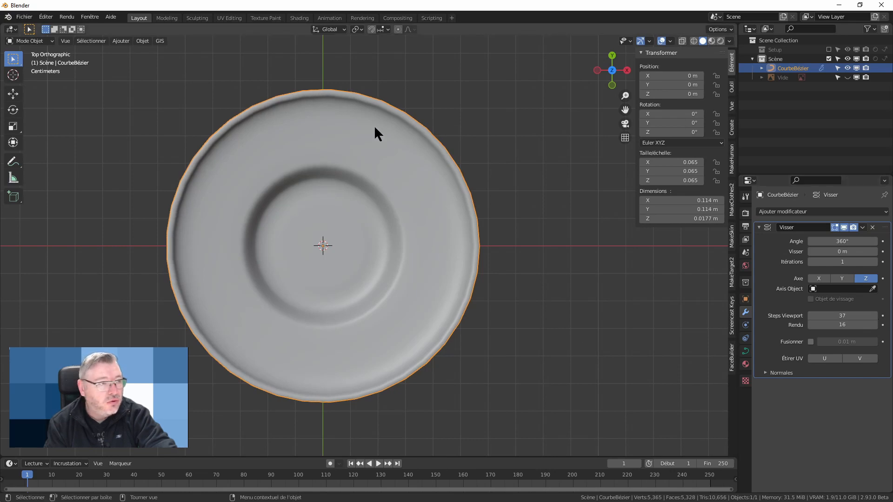
{"action": "left_click", "coordinate": [875, 316]}
{"action": "left_click", "coordinate": [875, 315]}
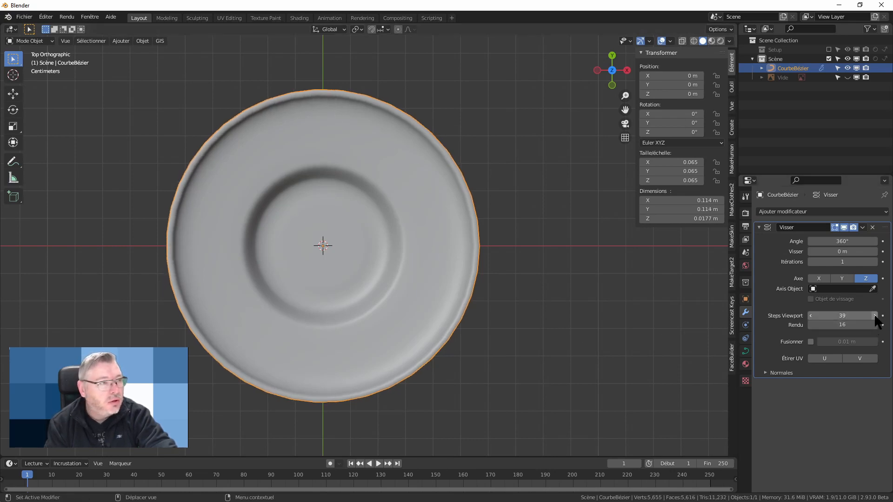
- Try 22 and 32 viewport steps on the saucer's Screw modifier
{"action": "left_click", "coordinate": [847, 315]}
{"action": "type", "text": "21"}
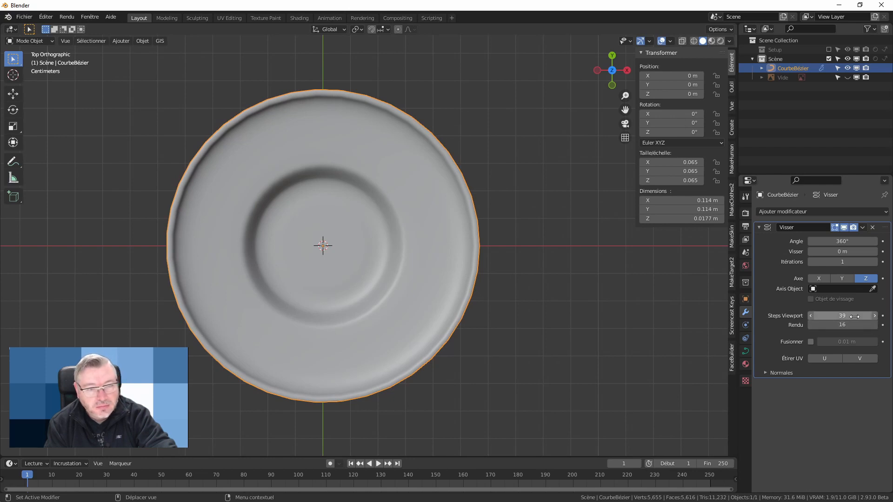
{"action": "key", "text": "Return"}
{"action": "left_click", "coordinate": [875, 315]}
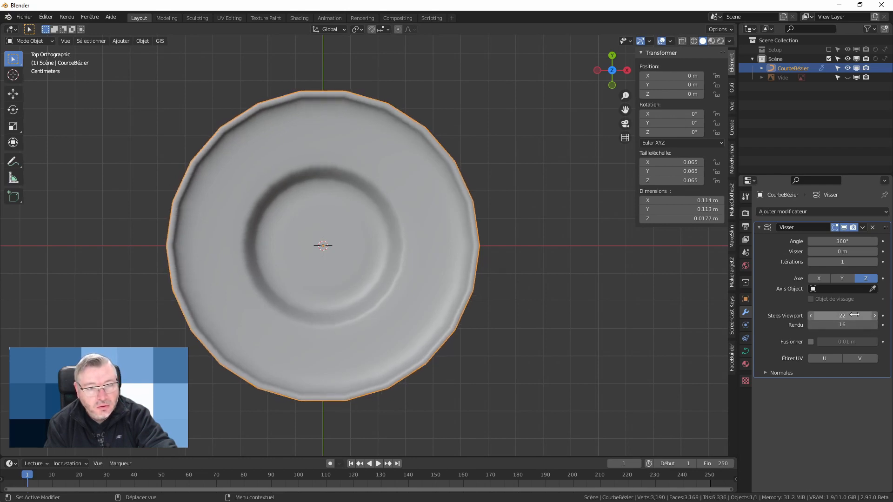
{"action": "left_click", "coordinate": [854, 316]}
{"action": "type", "text": "32"}
{"action": "key", "text": "Return"}
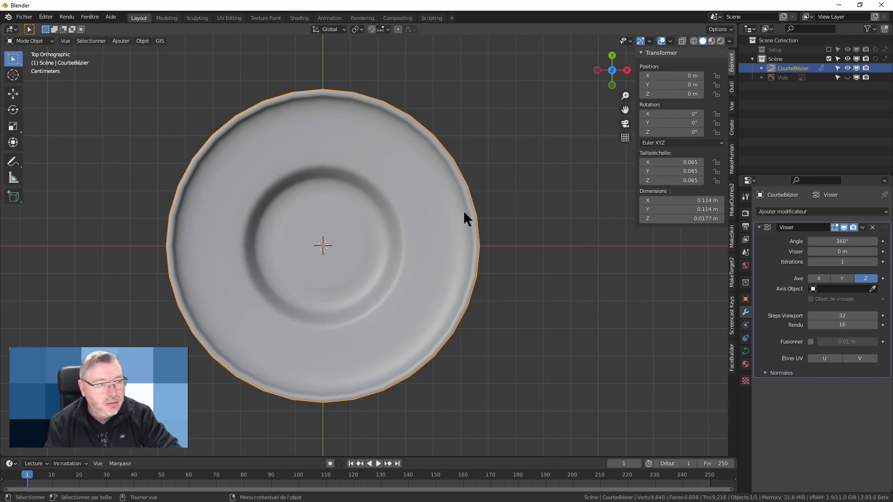
- Set the Screw modifier's viewport steps to 64, deselect the saucer and inspect it in perspective
{"action": "left_click", "coordinate": [844, 316]}
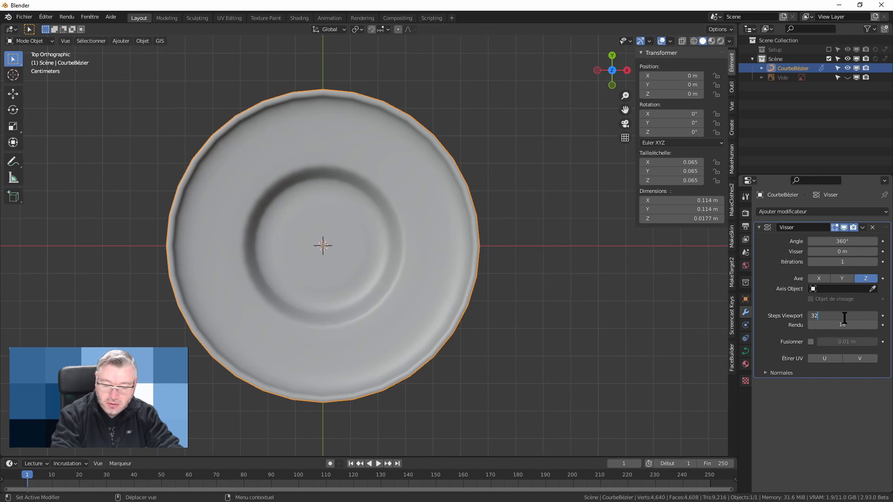
{"action": "key", "text": "BackSpace"}
{"action": "key", "text": "BackSpace"}
{"action": "type", "text": "64"}
{"action": "key", "text": "Return"}
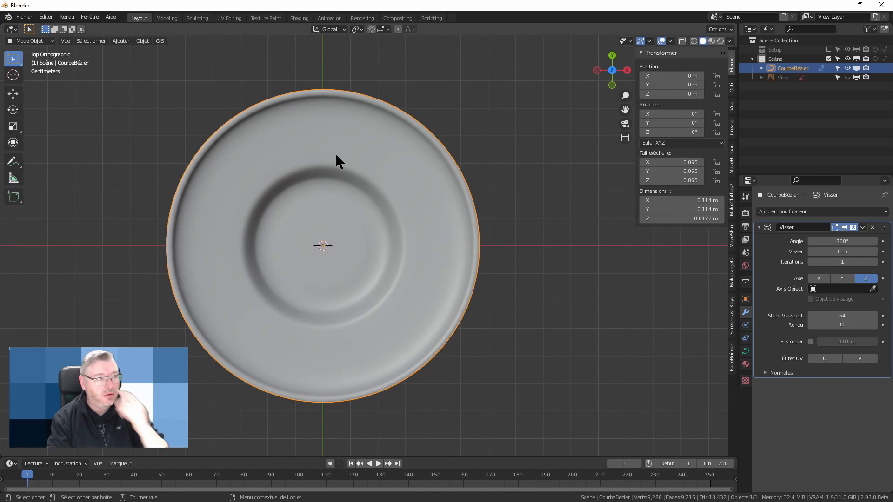
{"action": "middle_click_drag", "start_coordinate": [457, 351], "coordinate": [491, 236]}
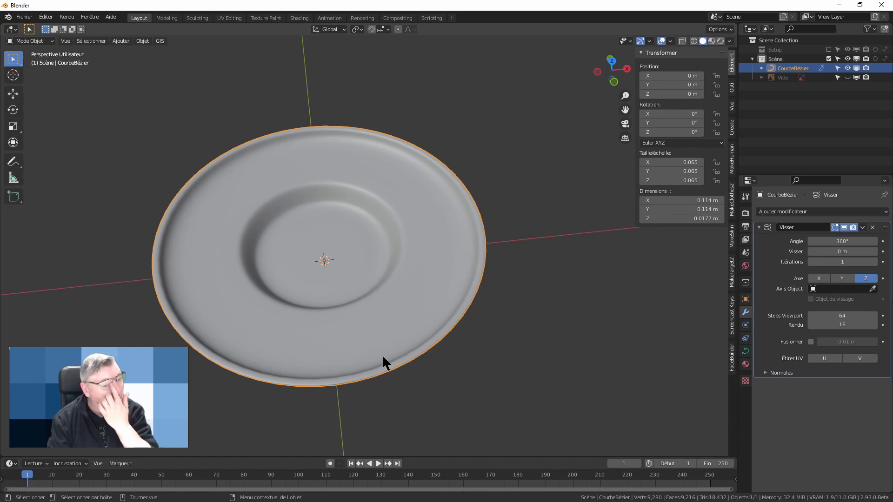
{"action": "left_click", "coordinate": [500, 361]}
{"action": "middle_click_drag", "start_coordinate": [501, 353], "coordinate": [496, 308]}
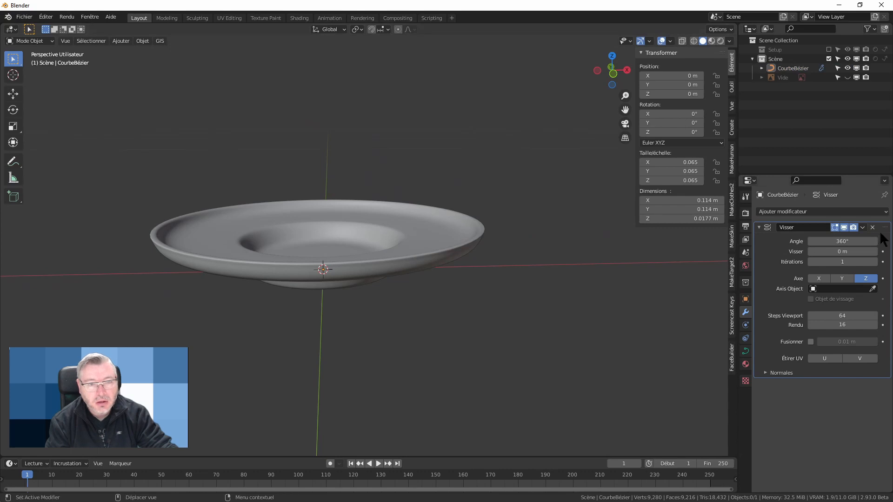
- Switch the Screw modifier's viewport display off and on to compare the profile curve with the saucer solid
{"action": "left_click", "coordinate": [844, 228]}
{"action": "left_click", "coordinate": [844, 227]}
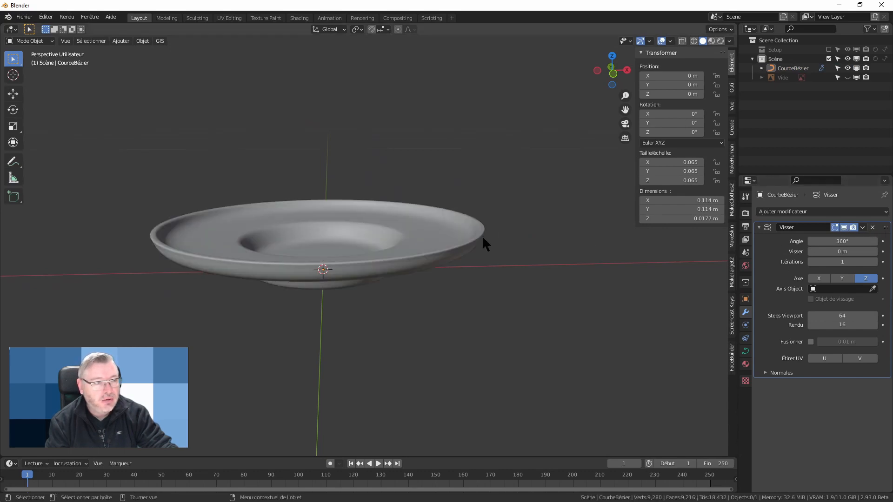
{"action": "middle_click_drag", "start_coordinate": [433, 260], "coordinate": [462, 300]}
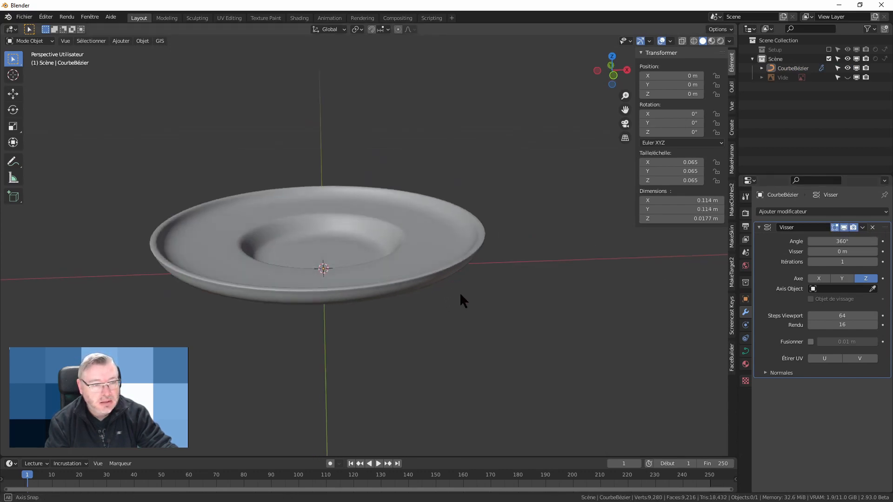
{"action": "left_click", "coordinate": [845, 228]}
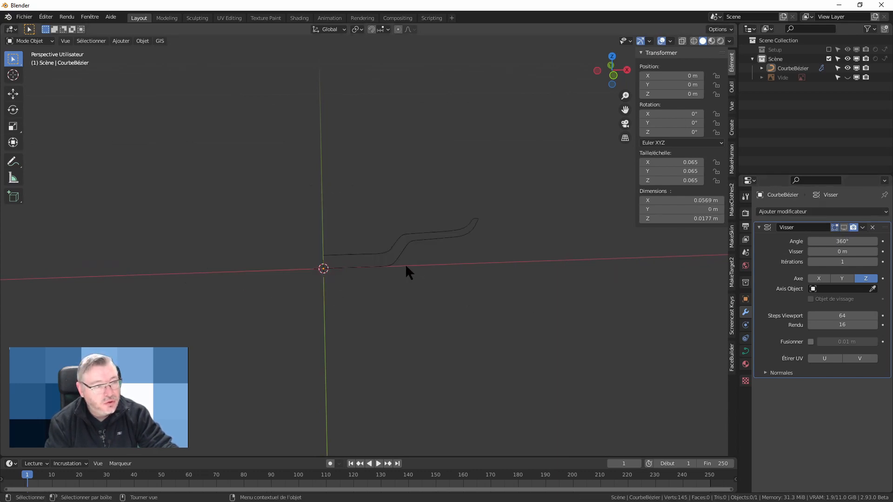
{"action": "left_click", "coordinate": [364, 256]}
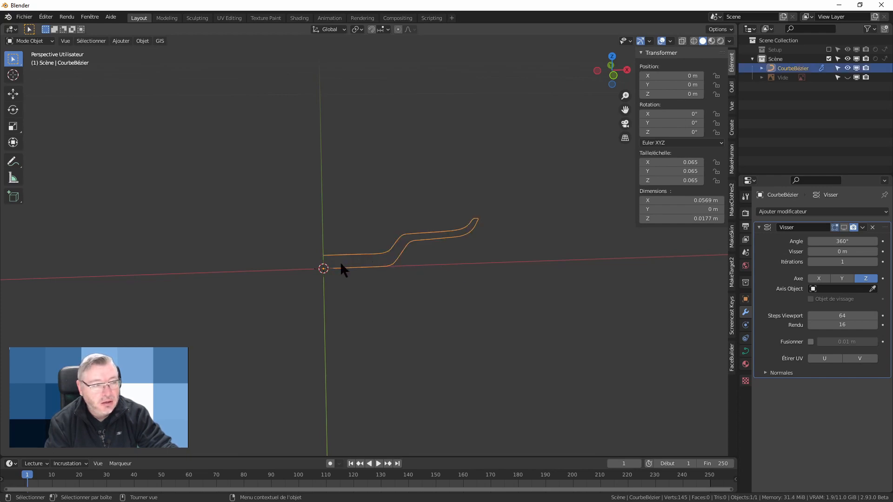
{"action": "left_click", "coordinate": [843, 227]}
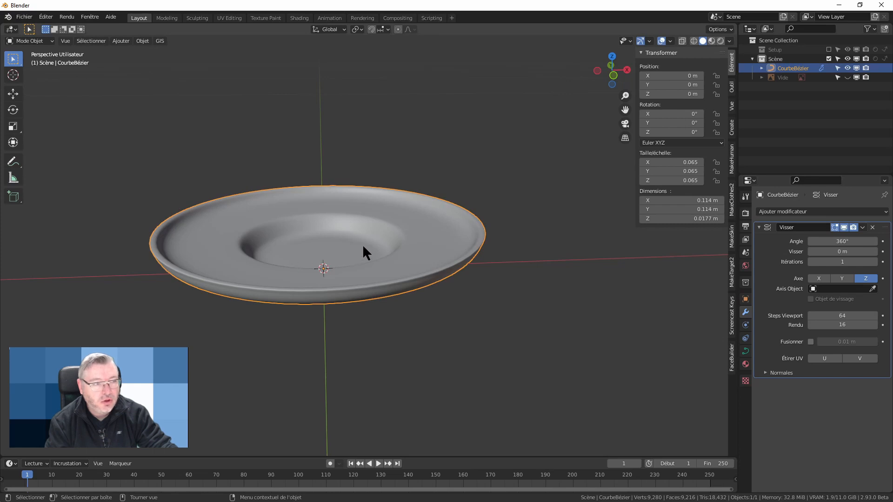
{"action": "mouse_move", "coordinate": [362, 244]}
{"action": "middle_mouse_down"}
{"action": "mouse_move", "coordinate": [362, 277]}
{"action": "mouse_move", "coordinate": [368, 235]}
{"action": "middle_mouse_up"}
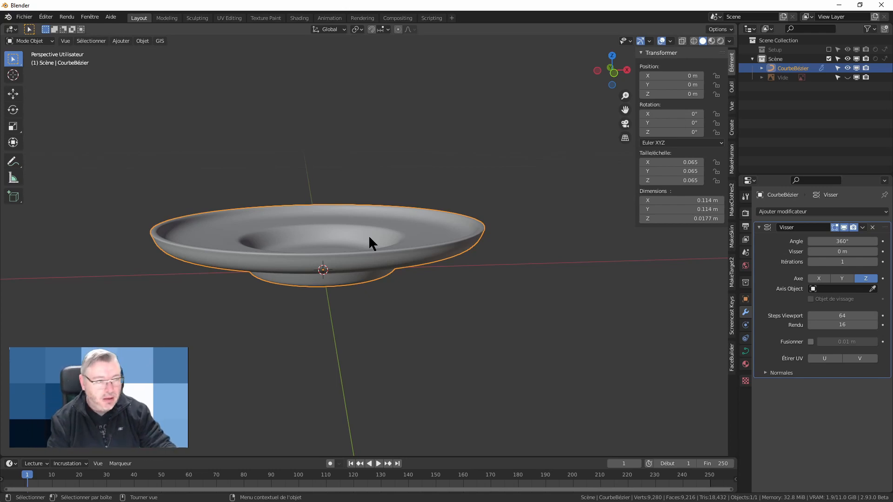
- Rename the saucer curve object as Soucoupe
{"action": "double_click", "coordinate": [797, 69]}
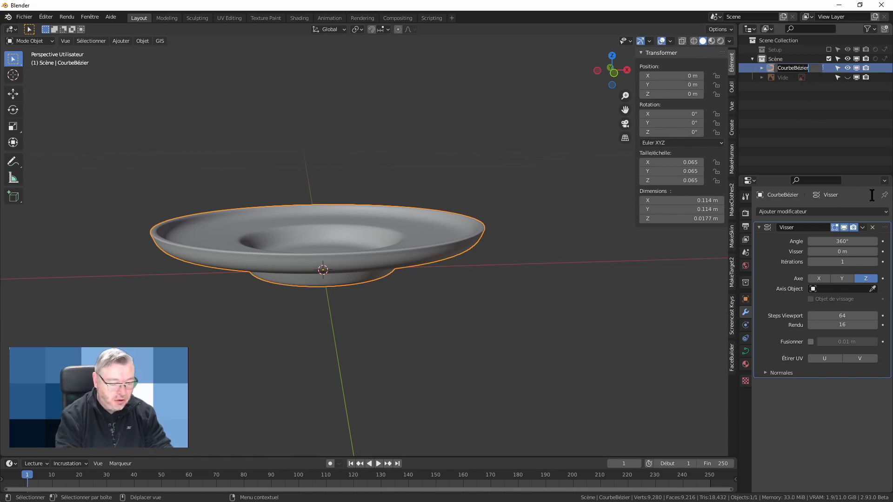
{"action": "type", "text": "Soucoupe"}
{"action": "key", "text": "Return"}
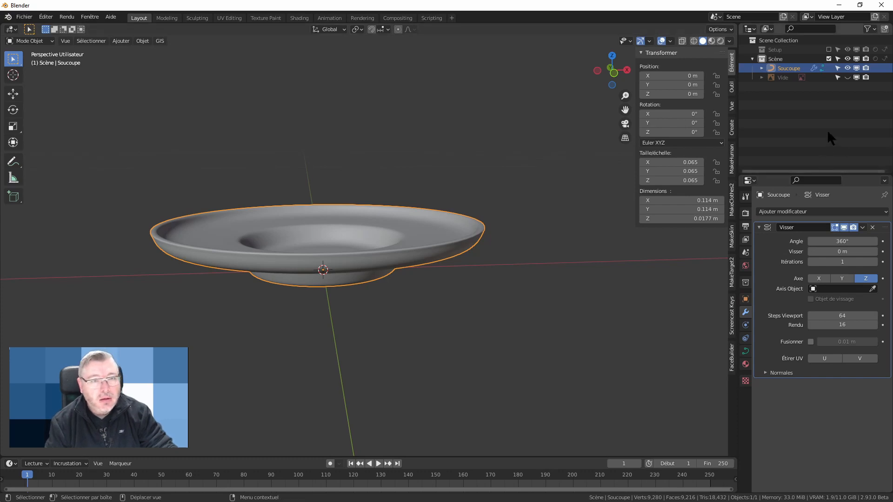
- Show the reference image, hide the saucer and frame the cup's base in the front view
{"action": "left_click", "coordinate": [848, 77]}
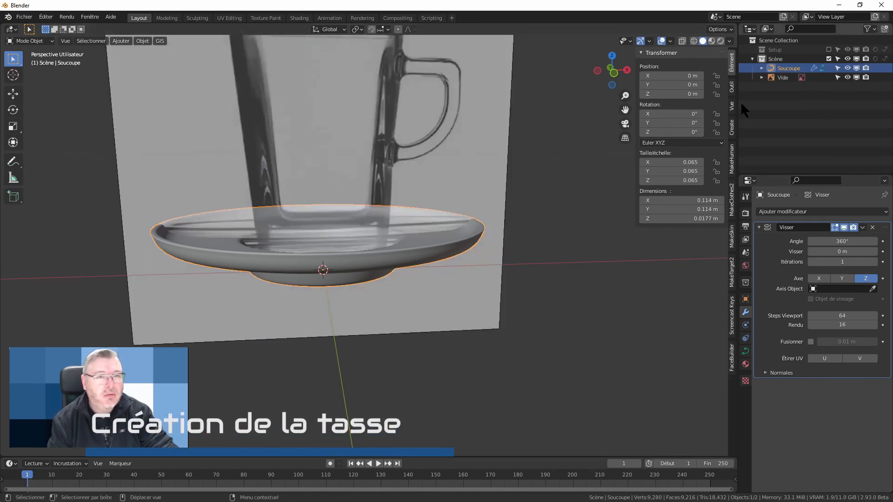
{"action": "left_click", "coordinate": [848, 68]}
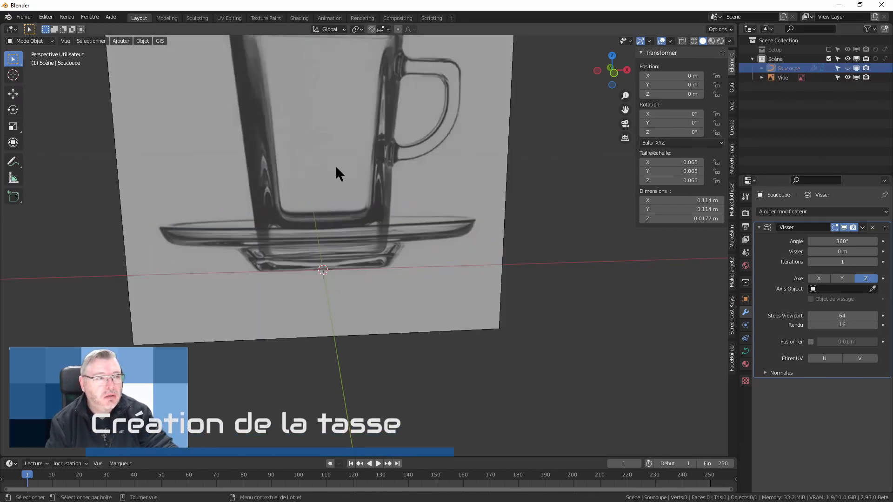
{"action": "key", "text": "KP_1"}
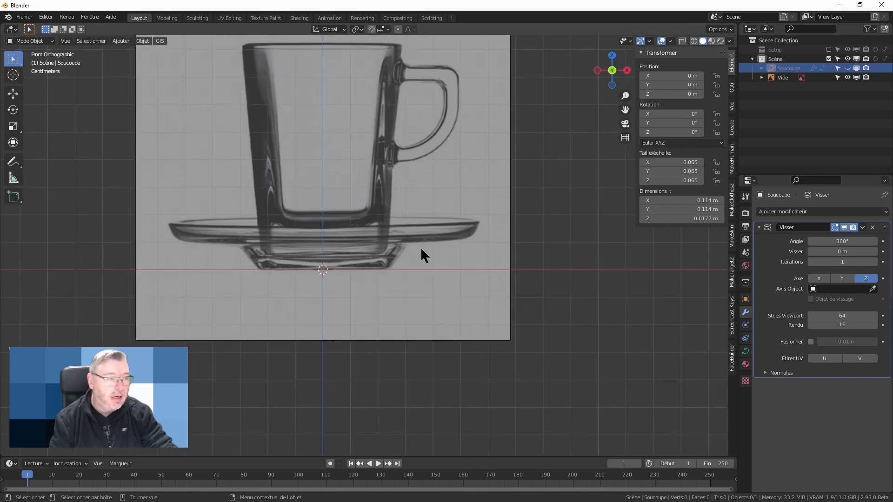
{"action": "scroll", "coordinate": [331, 210], "scroll_direction": "up", "scroll_amount": 2}
{"action": "scroll", "coordinate": [331, 213], "scroll_direction": "up", "scroll_amount": 3}
{"action": "scroll", "coordinate": [399, 338], "scroll_direction": "down", "scroll_amount": 2}
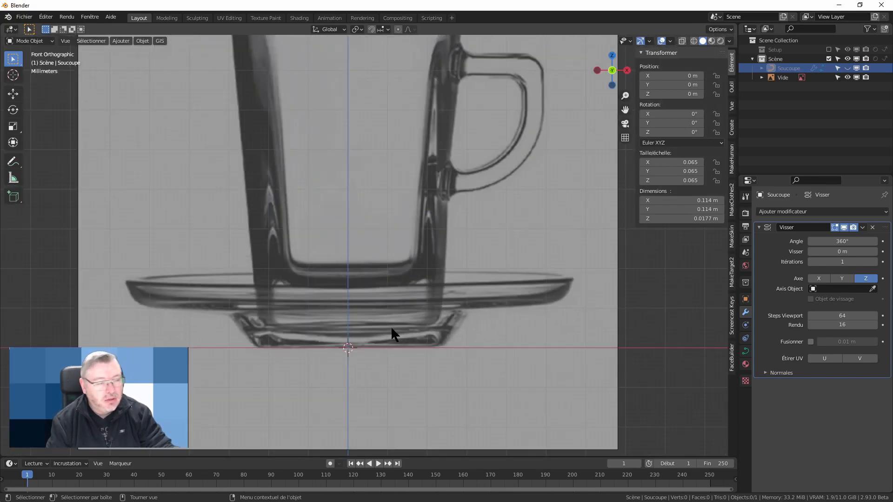
{"action": "scroll", "coordinate": [460, 230], "scroll_direction": "down", "scroll_amount": 1}
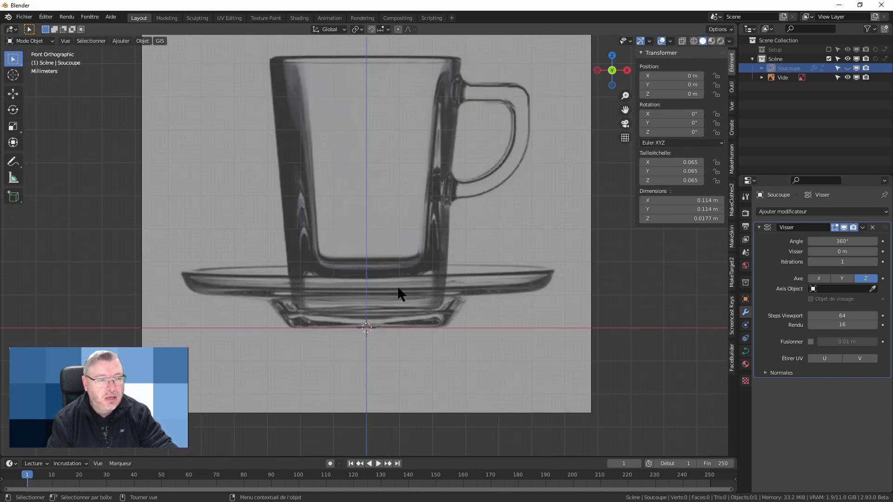
{"action": "scroll", "coordinate": [397, 286], "scroll_direction": "up", "scroll_amount": 2}
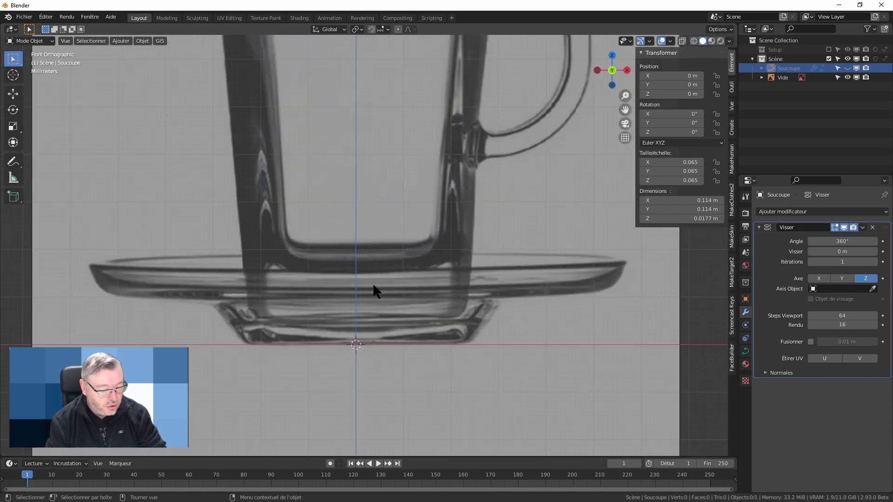
- Add a Bézier curve at the origin and scale it down to about 0.035 for the cup profile
{"action": "key", "text": "shift+a"}
{"action": "mouse_move", "coordinate": [373, 285]}
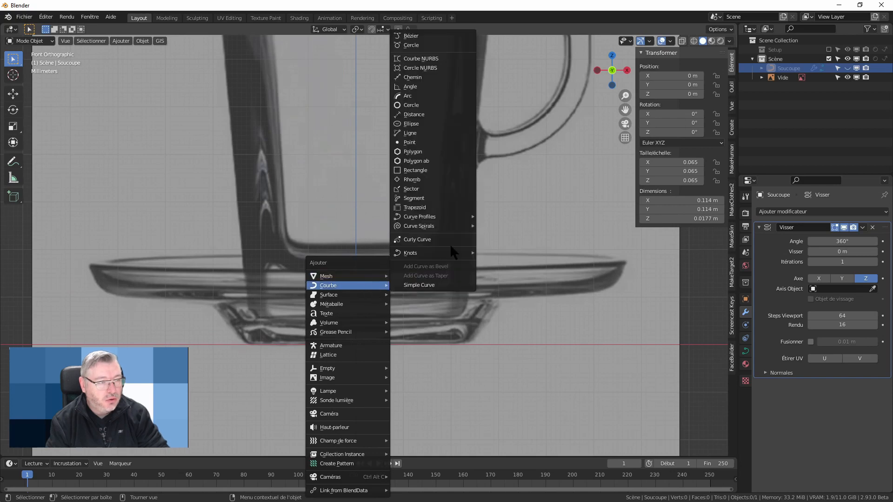
{"action": "left_click", "coordinate": [444, 36]}
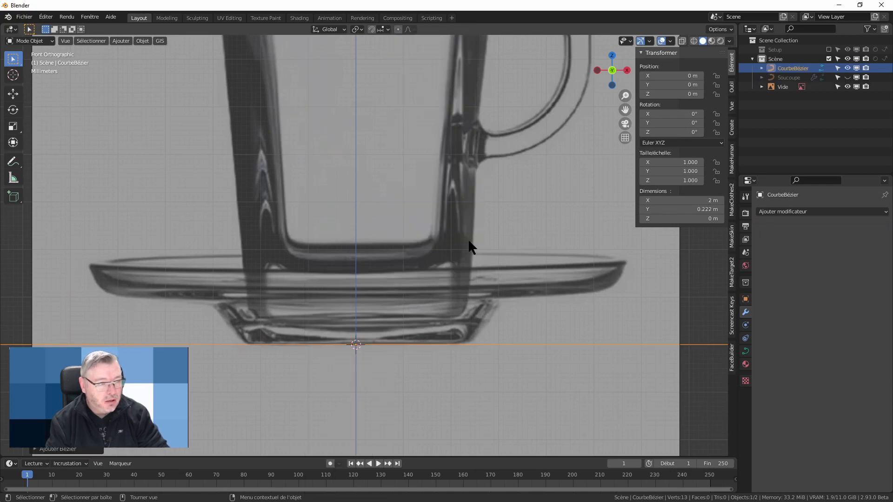
{"action": "key", "text": "s"}
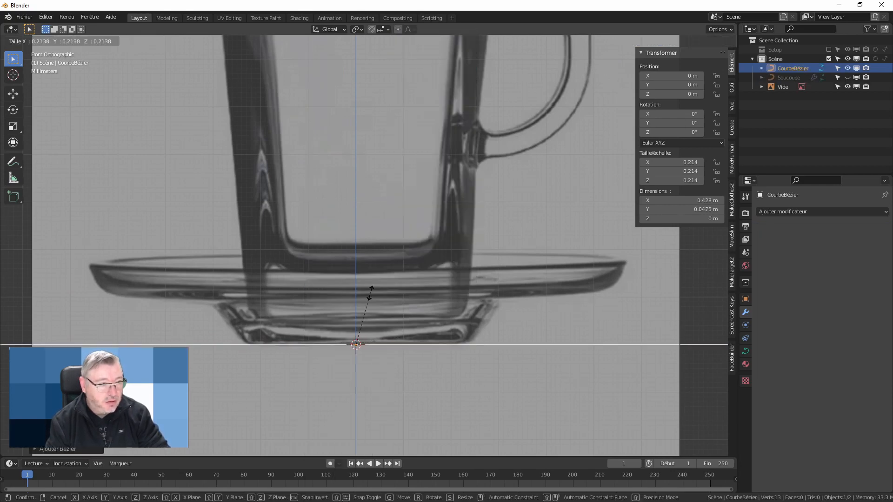
{"action": "left_click", "coordinate": [362, 338]}
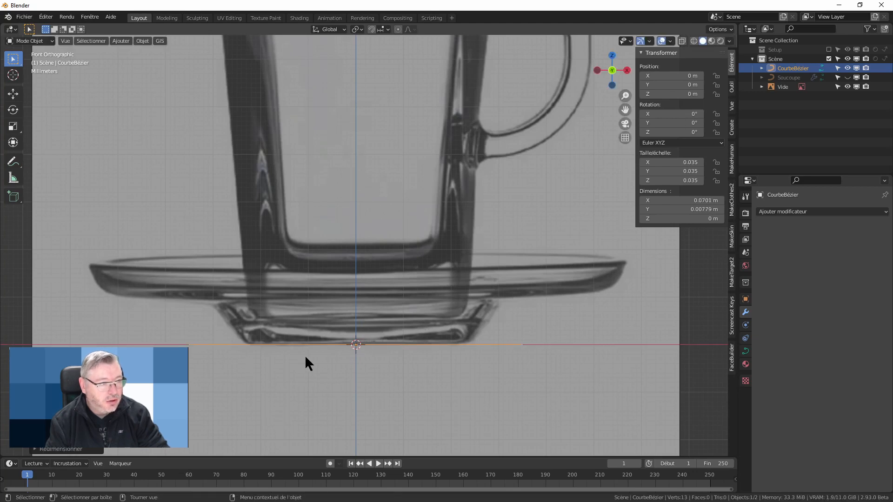
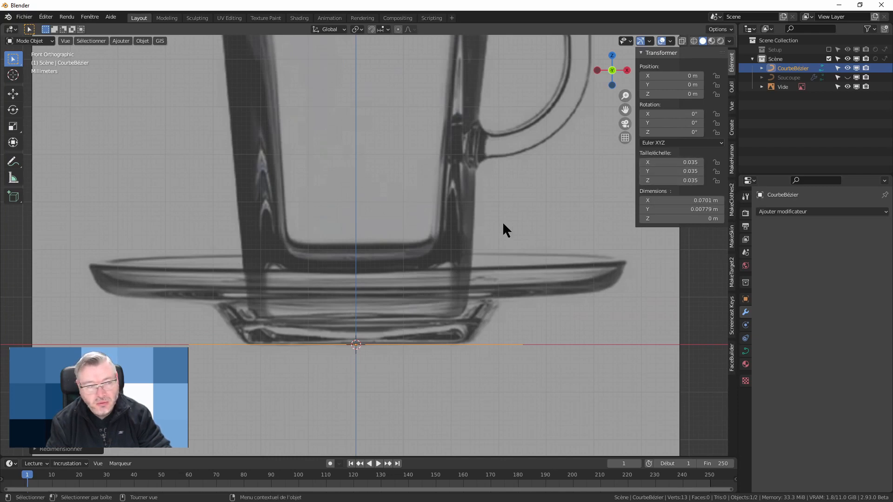
- Apply the scale of the new Bézier curve
{"action": "key", "text": "ctrl"}
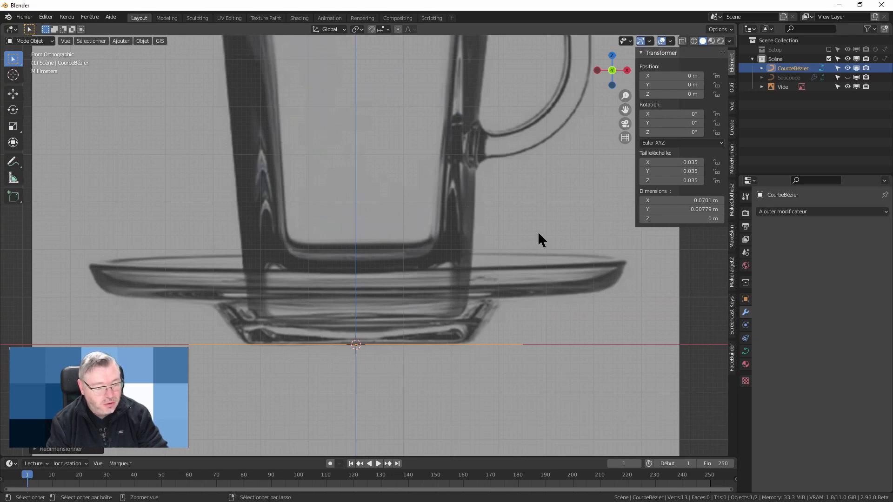
{"action": "key", "text": "ctrl+a"}
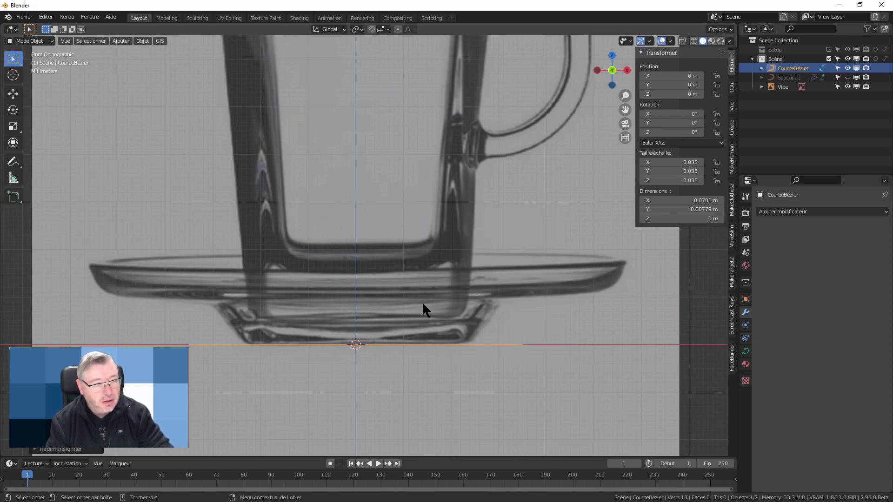
{"action": "key", "text": "ctrl+a"}
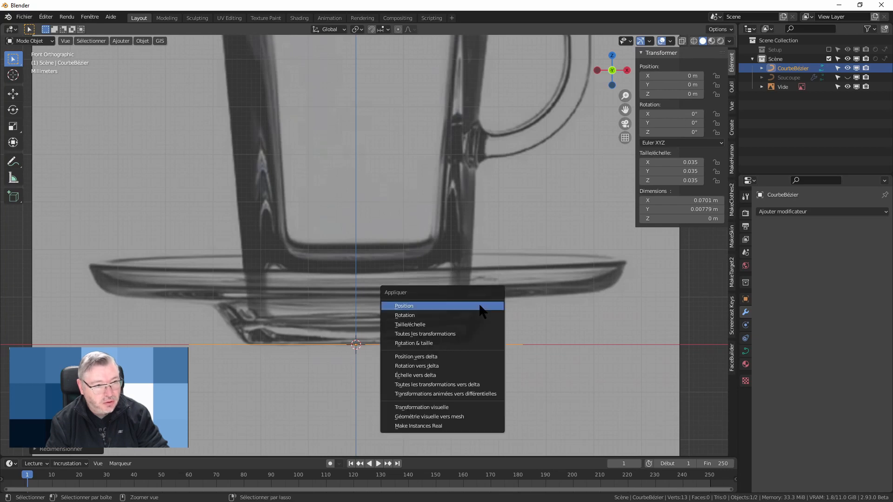
{"action": "left_click", "coordinate": [432, 325]}
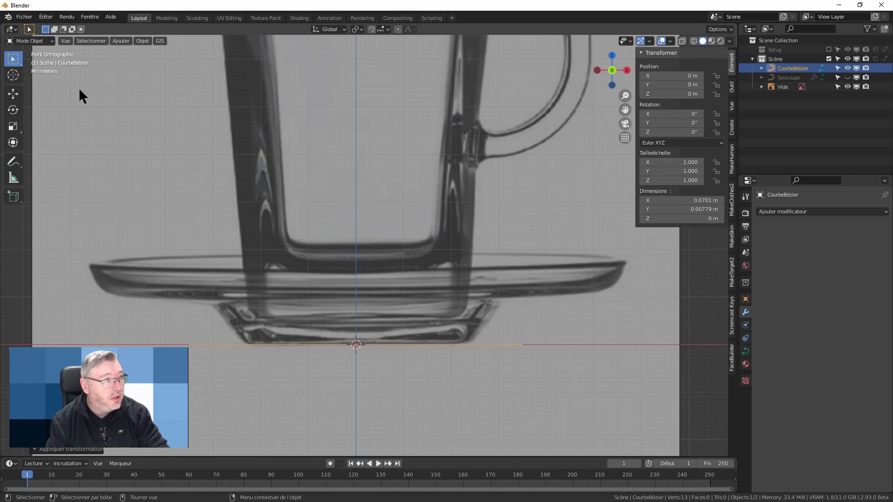
- Enter Edit Mode on the curve and rotate all its control points by 45°
{"action": "key", "text": "Tab"}
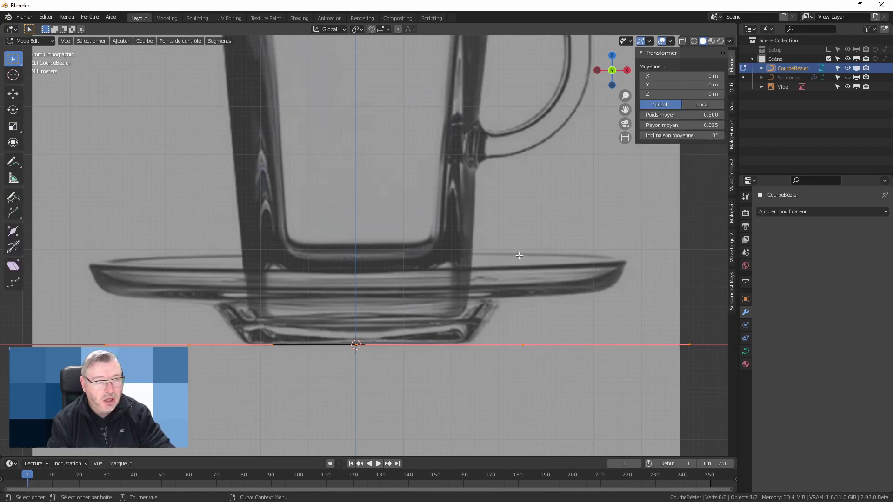
{"action": "type", "text": "r"}
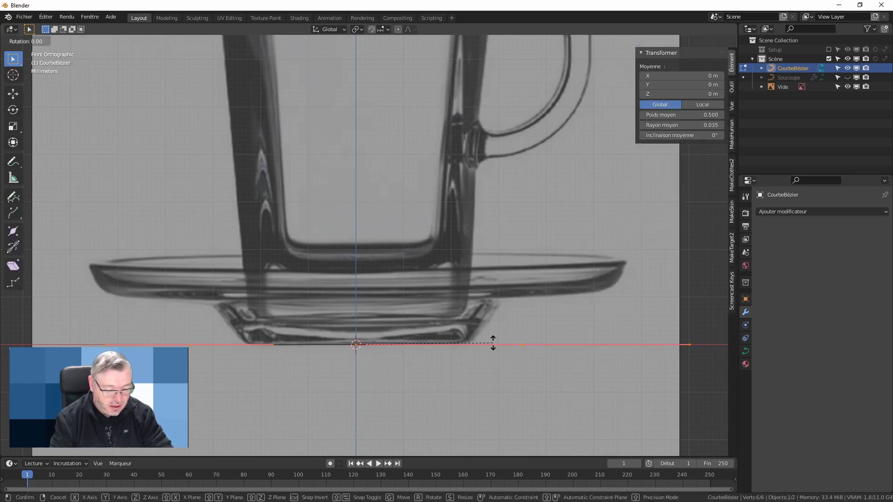
{"action": "type", "text": "45"}
{"action": "key", "text": "Return"}
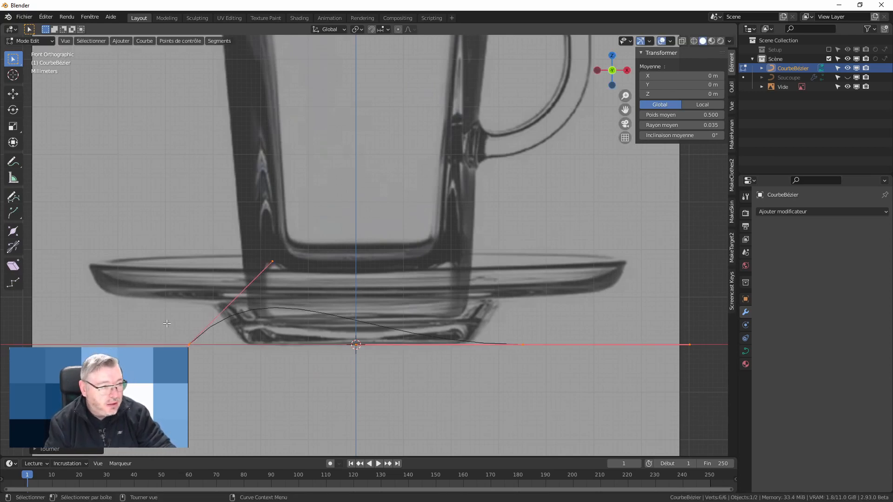
- Place the curve's first control point at X 0 m and rotate its handles until they lie horizontal
{"action": "left_click", "coordinate": [188, 345]}
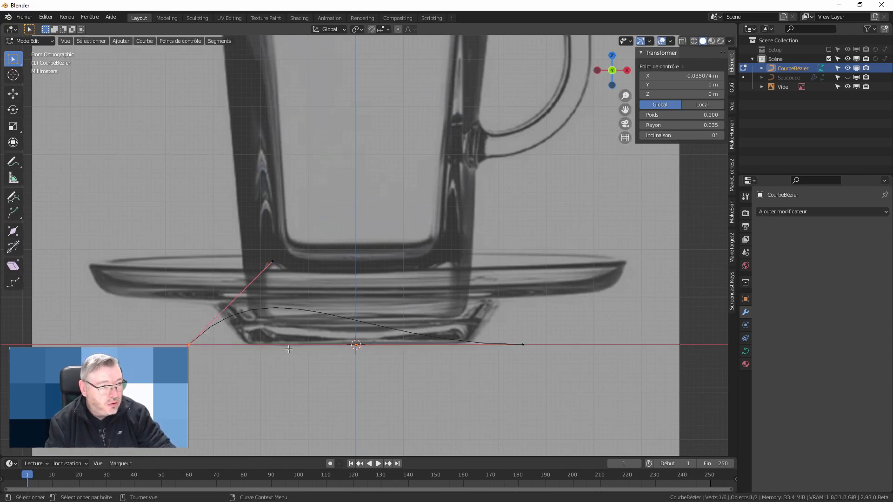
{"action": "left_click", "coordinate": [700, 75]}
{"action": "type", "text": "0"}
{"action": "key", "text": "Return"}
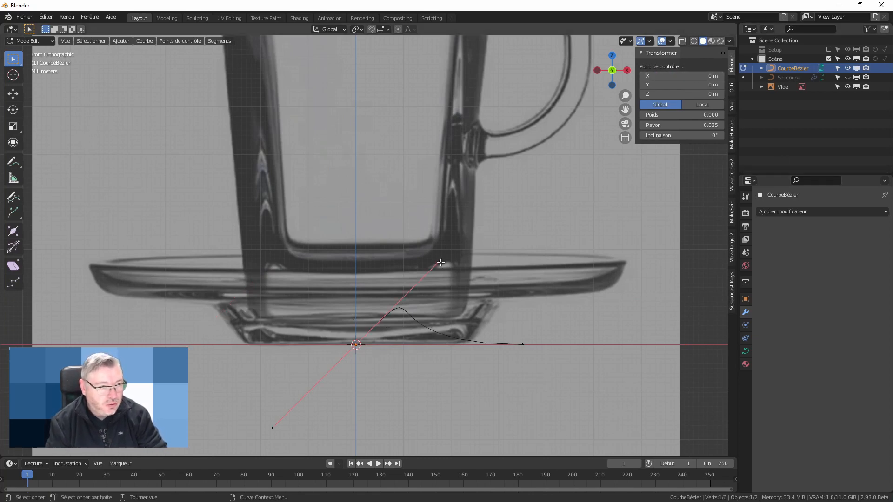
{"action": "key", "text": "r"}
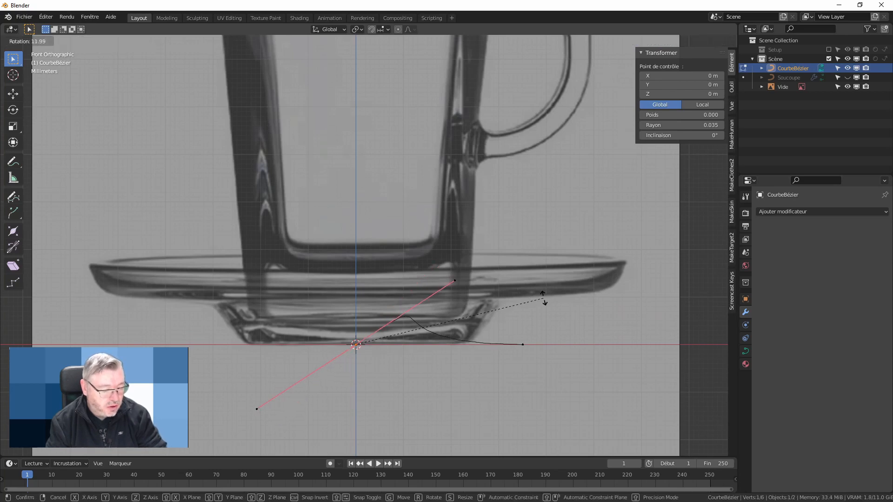
{"action": "left_click", "coordinate": [462, 386]}
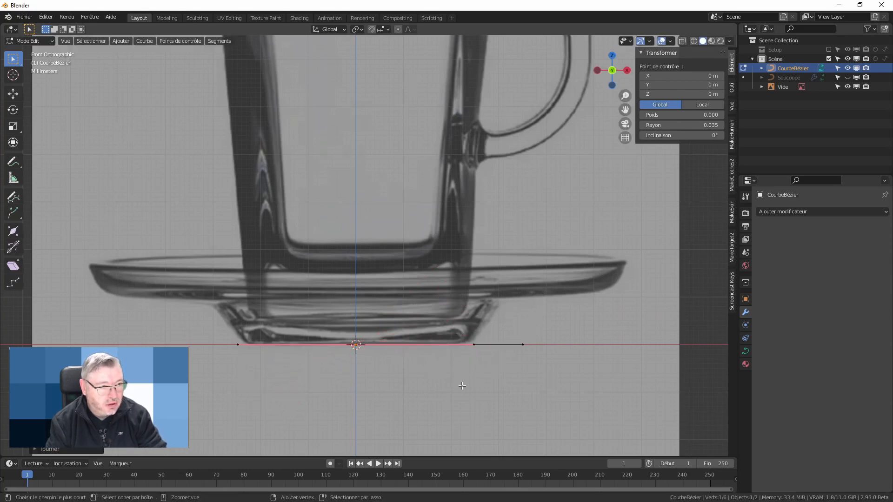
- Raise both control points along Z to about 0.0054 m, level with the upper edge of the cup's base
{"action": "left_click_drag", "start_coordinate": [559, 329], "coordinate": [343, 366]}
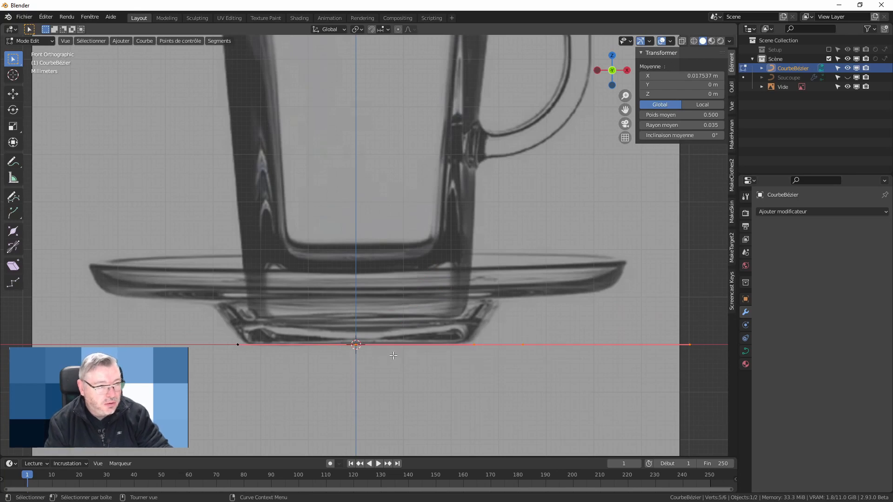
{"action": "scroll", "coordinate": [356, 329], "scroll_direction": "up", "scroll_amount": 4}
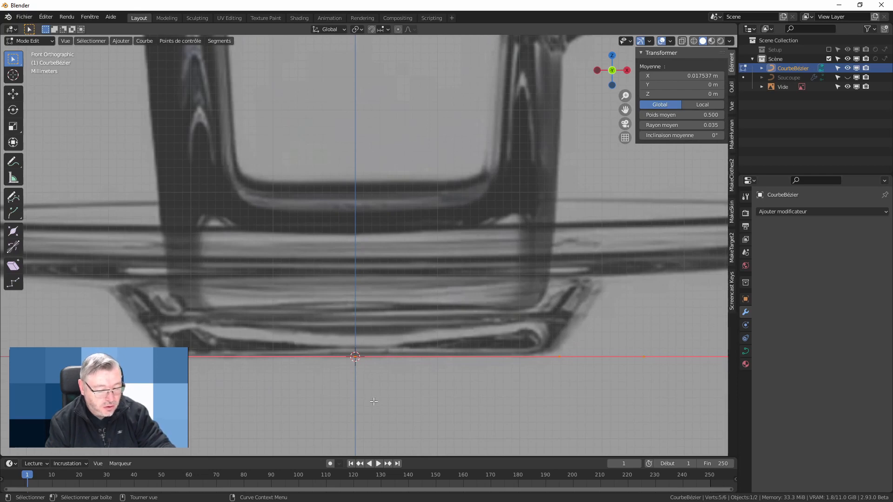
{"action": "key", "text": "g"}
{"action": "key", "text": "z"}
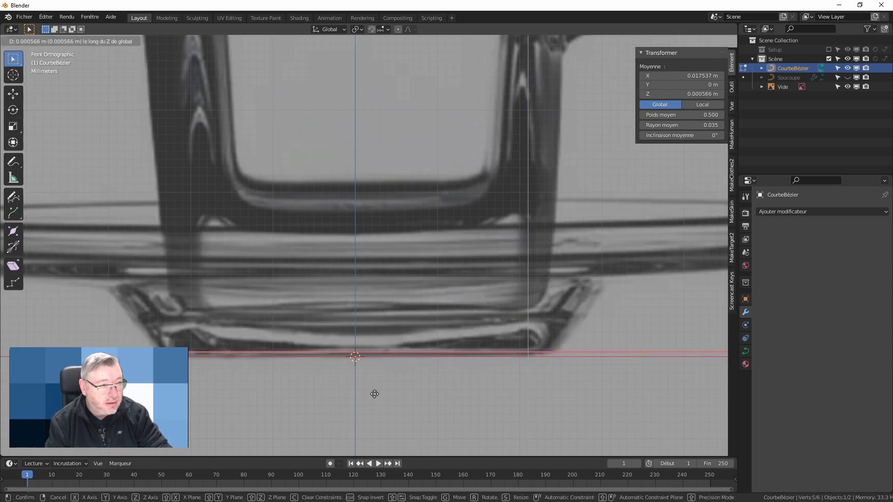
{"action": "left_click", "coordinate": [377, 357]}
- Extrude a new control point in place from the point on the cup's centre axis
{"action": "left_click", "coordinate": [643, 311]}
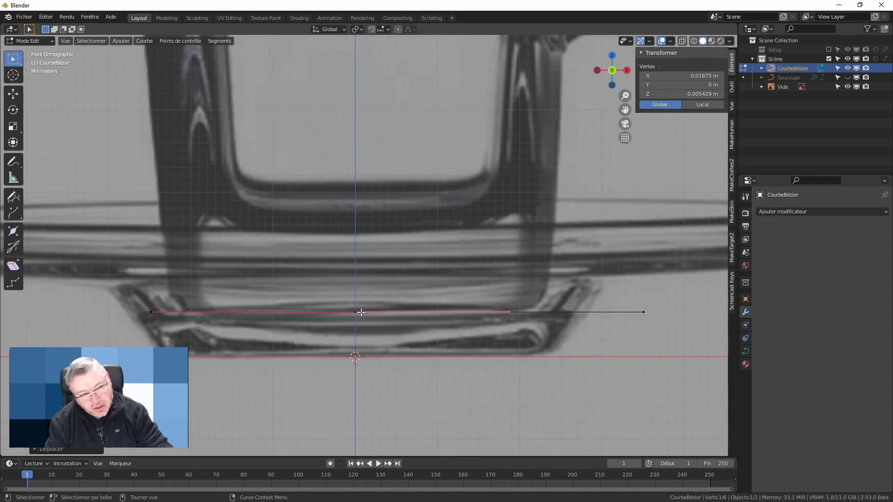
{"action": "key", "text": "e"}
{"action": "right_click", "coordinate": [465, 316]}
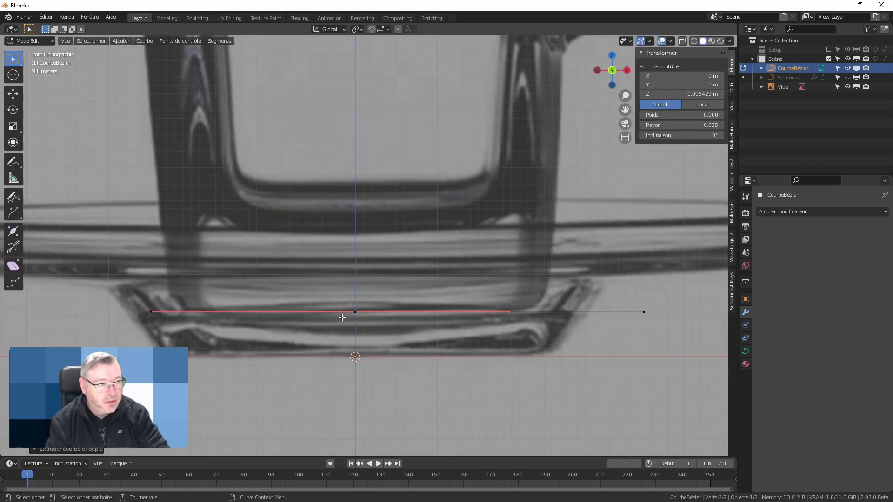
{"action": "left_click", "coordinate": [534, 335]}
{"action": "left_click_drag", "start_coordinate": [542, 345], "coordinate": [482, 303]}
{"action": "key", "text": "ctrl+z"}
{"action": "middle_click_drag", "start_coordinate": [424, 325], "coordinate": [433, 352]}
- Shorten the curve's handles and move the outer control point along X to about 0.0182 m in the front view
{"action": "left_click_drag", "start_coordinate": [484, 308], "coordinate": [568, 339]}
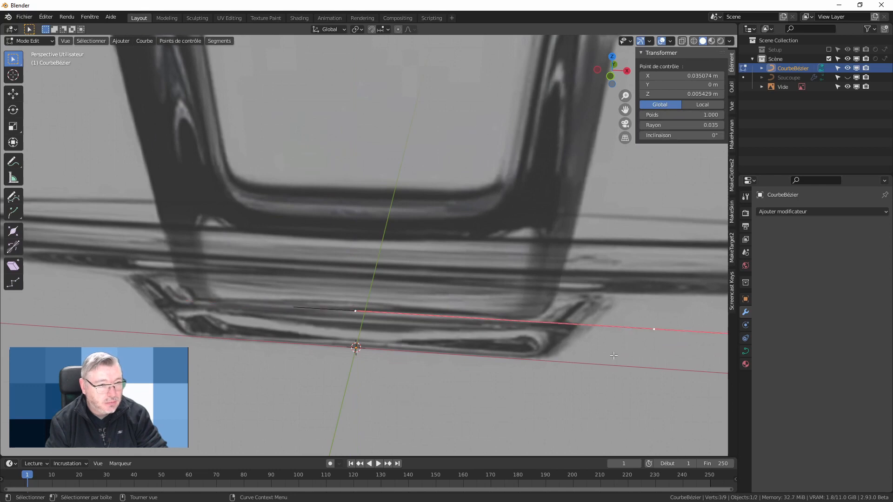
{"action": "middle_click_drag", "start_coordinate": [568, 340], "coordinate": [565, 419]}
{"action": "key", "text": "s"}
{"action": "key", "text": "Escape"}
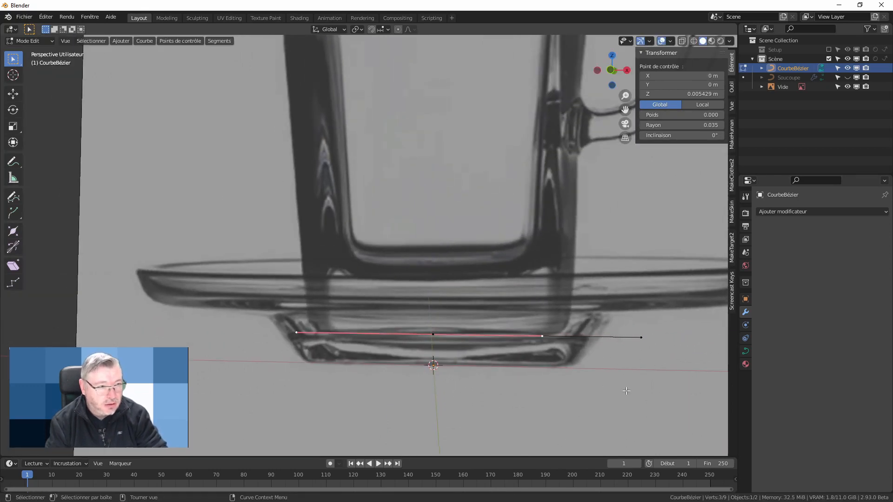
{"action": "key", "text": "KP_1"}
{"action": "scroll", "coordinate": [535, 372], "scroll_direction": "up", "scroll_amount": 3}
{"action": "key", "text": "g"}
{"action": "key", "text": "x"}
{"action": "left_click", "coordinate": [585, 379]}
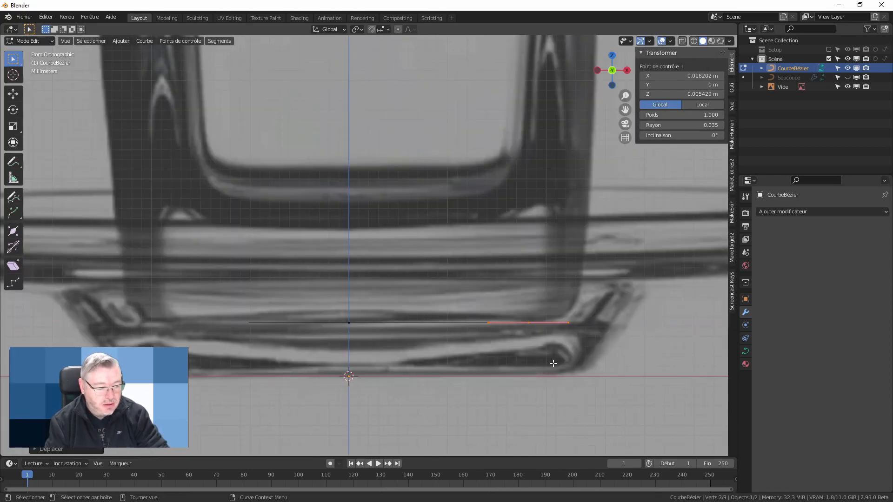
- Extrude the profile curve around the cup's lower outer corner to about X 0.0236 m, Z 0.0094 m, with short near-vertical handles
{"action": "key", "text": "e"}
{"action": "left_click", "coordinate": [619, 243]}
{"action": "key", "text": "s"}
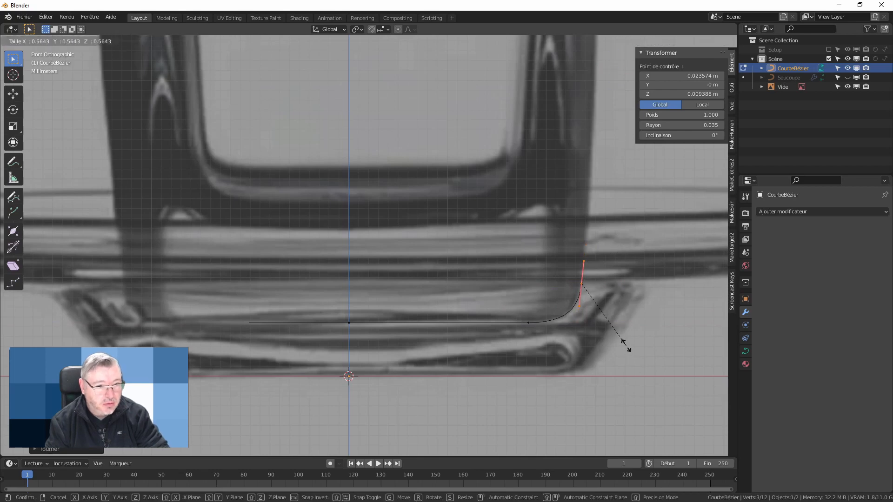
{"action": "left_click", "coordinate": [621, 338]}
- Extrude the curve up the cup's outer wall to about X 0.0252 m, Z 0.0363 m, near the handle's lower joint
{"action": "middle_click_drag", "start_coordinate": [650, 285], "coordinate": [570, 420], "text": "shift"}
{"action": "key", "text": "e"}
{"action": "left_click", "coordinate": [545, 445]}
{"action": "scroll", "coordinate": [545, 445], "scroll_direction": "down", "scroll_amount": 5}
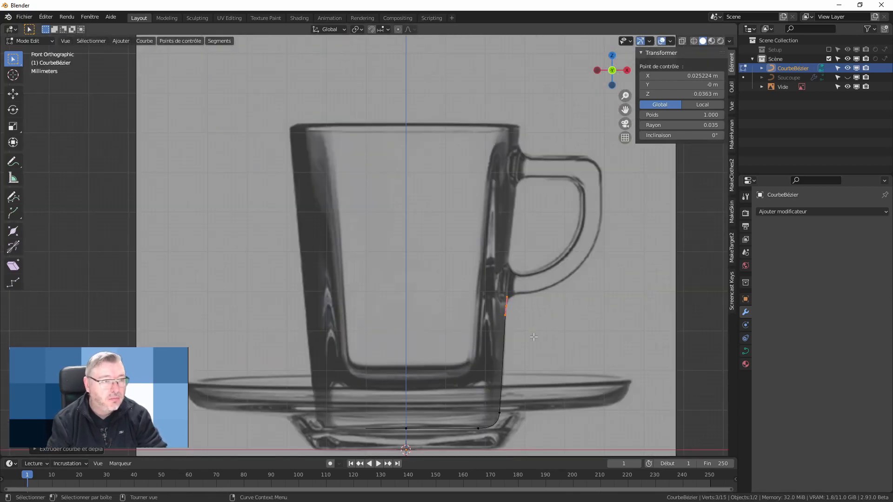
{"action": "key", "text": "e"}
{"action": "key", "text": "Escape"}
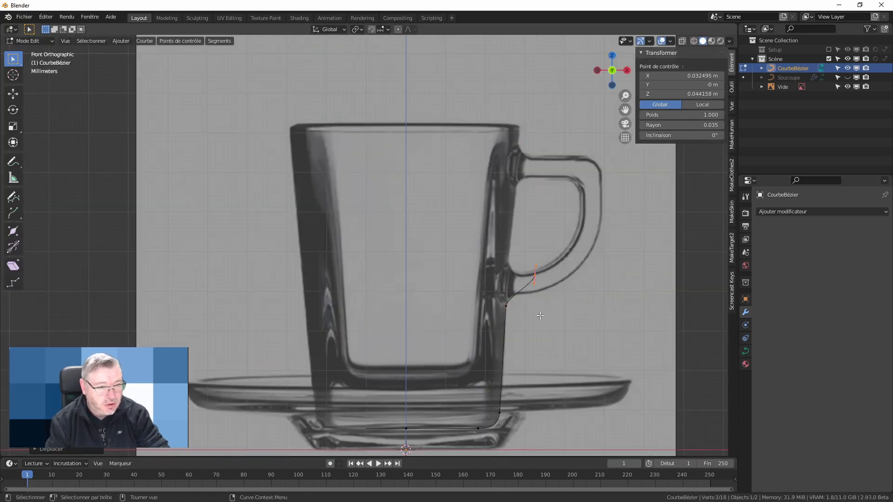
{"action": "key", "text": "x"}
{"action": "left_click", "coordinate": [515, 309]}
{"action": "left_click", "coordinate": [515, 309]}
- Raise the wall's last control point and extrude a new point just below the outer rim, at about X 0.0287 m, Z 0.0791 m
{"action": "key", "text": "g"}
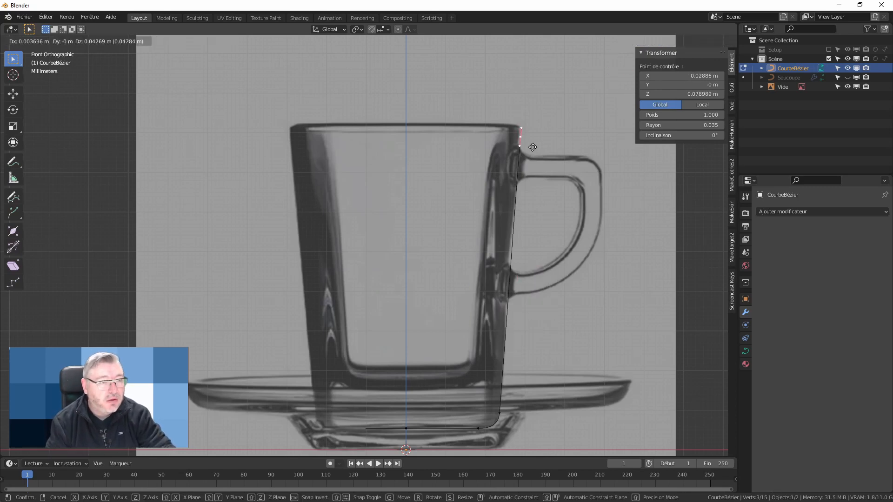
{"action": "left_click", "coordinate": [521, 148]}
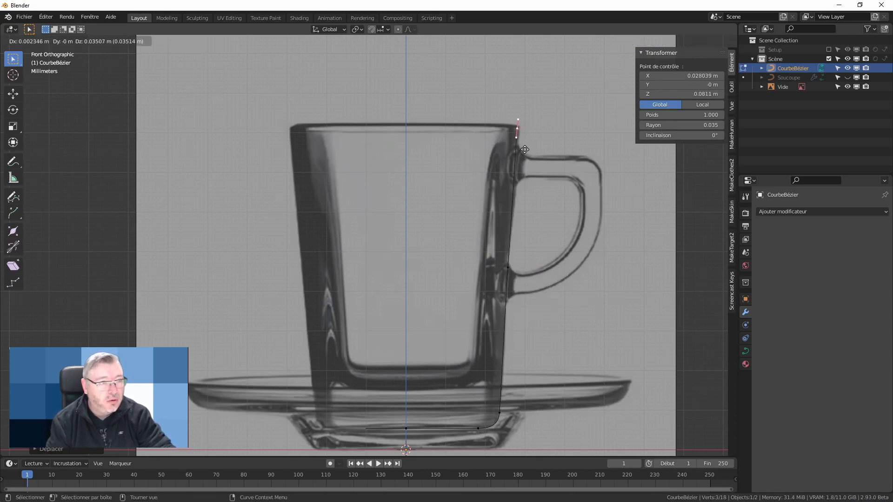
{"action": "scroll", "coordinate": [521, 149], "scroll_direction": "up", "scroll_amount": 3}
{"action": "scroll", "coordinate": [521, 149], "scroll_direction": "up", "scroll_amount": 4}
{"action": "middle_click_drag", "start_coordinate": [522, 149], "coordinate": [479, 289], "text": "shift"}
{"action": "scroll", "coordinate": [505, 319], "scroll_direction": "down", "scroll_amount": 8}
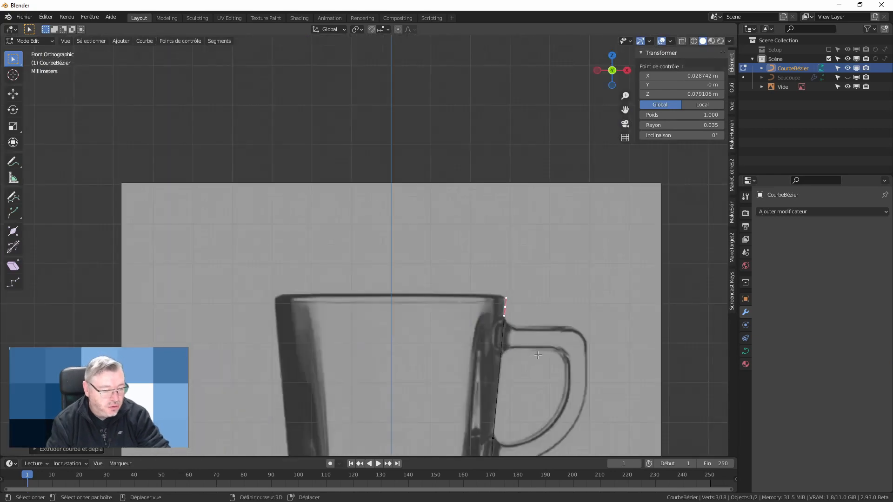
- Extrude the curve inward over the rim to about X 0.0230 m, Z 0.0816 m, turning its handles horizontal and lengthening them
{"action": "middle_click_drag", "start_coordinate": [505, 318], "coordinate": [469, 145], "text": "shift"}
{"action": "scroll", "coordinate": [284, 128], "scroll_direction": "up", "scroll_amount": 4}
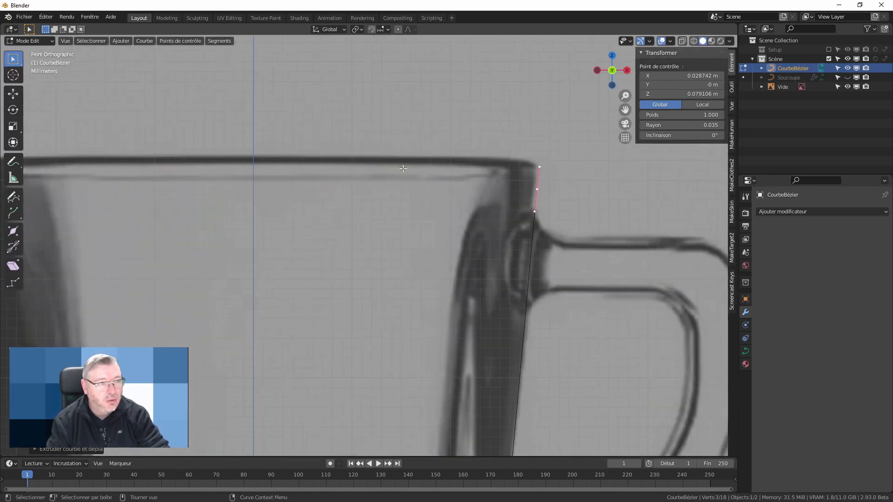
{"action": "key", "text": "e"}
{"action": "left_click", "coordinate": [460, 146]}
{"action": "key", "text": "r"}
{"action": "left_click", "coordinate": [486, 129]}
{"action": "key", "text": "s"}
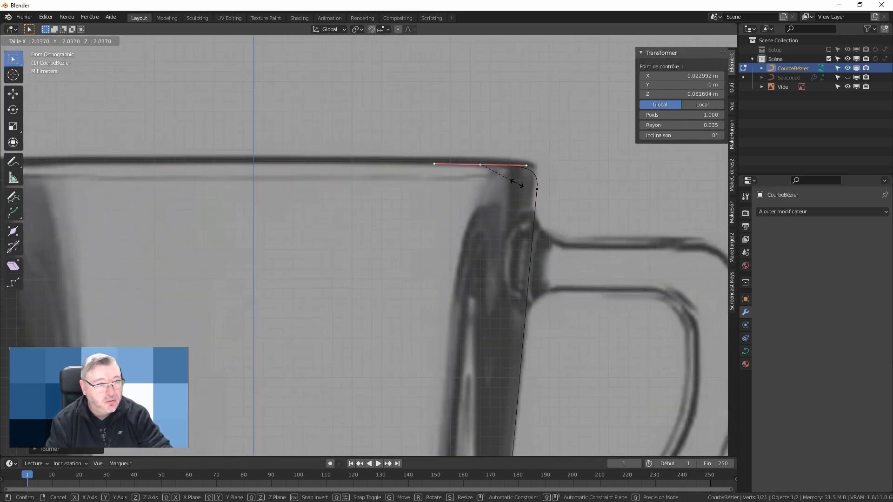
{"action": "left_click", "coordinate": [530, 185]}
- Move the rim point outward along the X axis to about X 0.0259 m and shorten its handles to tighten the lip
{"action": "left_click", "coordinate": [538, 191]}
{"action": "left_click", "coordinate": [480, 164]}
{"action": "scroll", "coordinate": [484, 242], "scroll_direction": "down", "scroll_amount": 5}
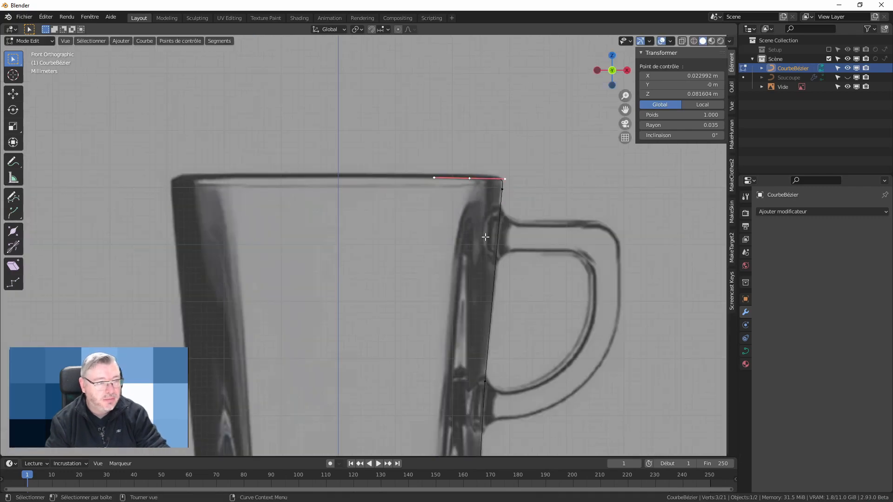
{"action": "scroll", "coordinate": [487, 314], "scroll_direction": "up", "scroll_amount": 3}
{"action": "left_click", "coordinate": [518, 137]}
{"action": "key", "text": "s"}
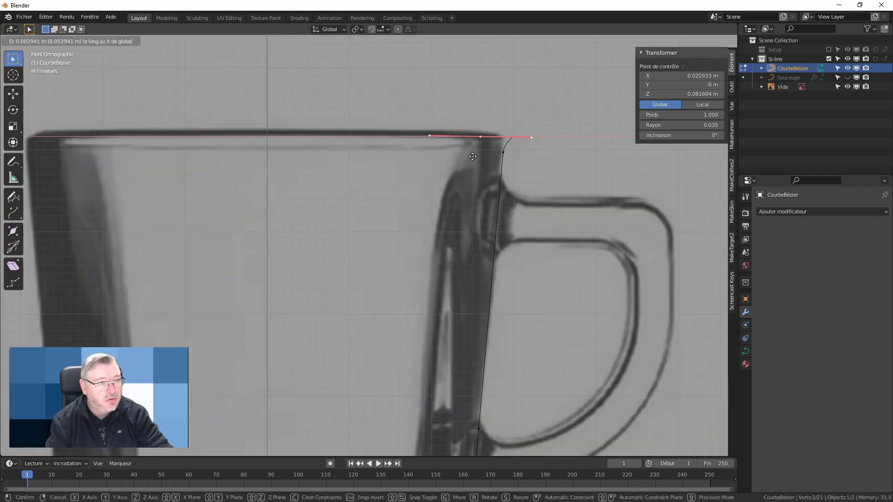
{"action": "left_click", "coordinate": [514, 162]}
{"action": "left_click", "coordinate": [429, 136]}
{"action": "key", "text": "s"}
{"action": "left_click", "coordinate": [469, 140]}
{"action": "left_click", "coordinate": [481, 136]}
{"action": "scroll", "coordinate": [481, 158], "scroll_direction": "down", "scroll_amount": 1}
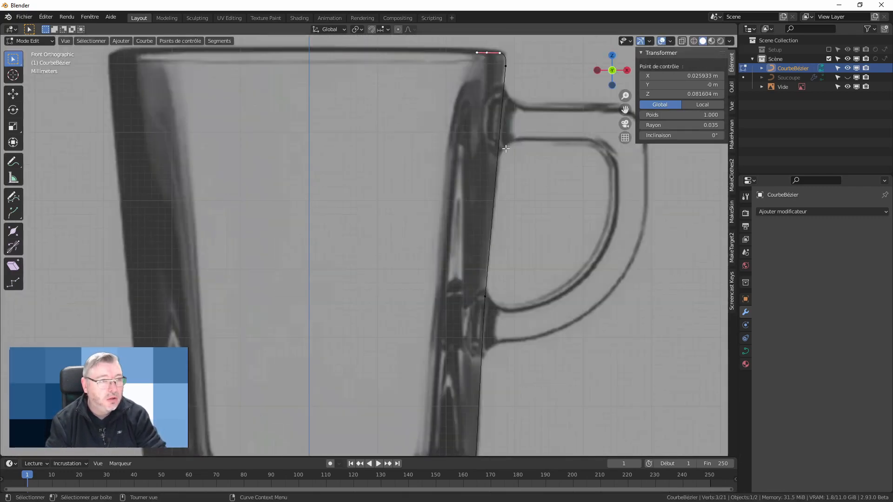
- Extrude a point just inside the rim at about X 0.0248 m, Z 0.0757 m, and rotate its handles to follow the inner wall
{"action": "middle_click_drag", "start_coordinate": [495, 84], "coordinate": [490, 142], "text": "shift"}
{"action": "key", "text": "e"}
{"action": "left_click", "coordinate": [481, 179]}
{"action": "key", "text": "r"}
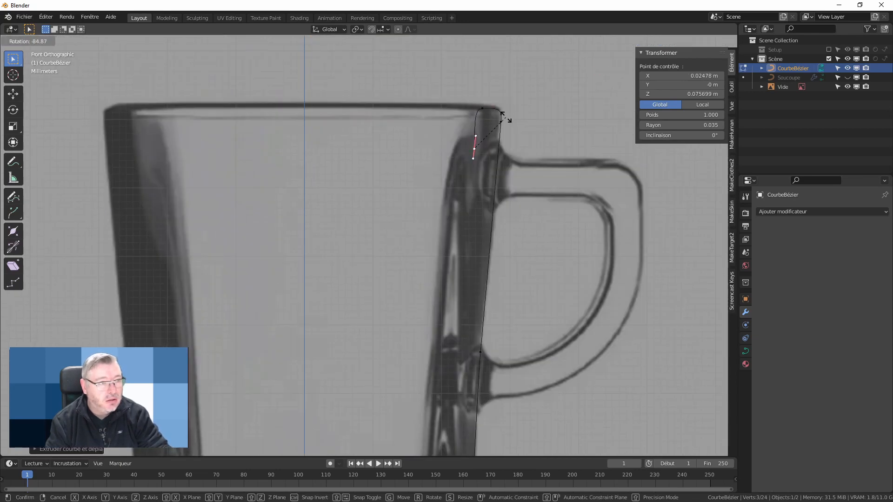
{"action": "left_click", "coordinate": [505, 116]}
- Extrude the curve down the inner wall to about X 0.0198 m, Z 0.0226 m, near the cup's inner bottom
{"action": "scroll", "coordinate": [477, 112], "scroll_direction": "up", "scroll_amount": 2}
{"action": "scroll", "coordinate": [478, 153], "scroll_direction": "down", "scroll_amount": 4}
{"action": "scroll", "coordinate": [478, 153], "scroll_direction": "up", "scroll_amount": 3}
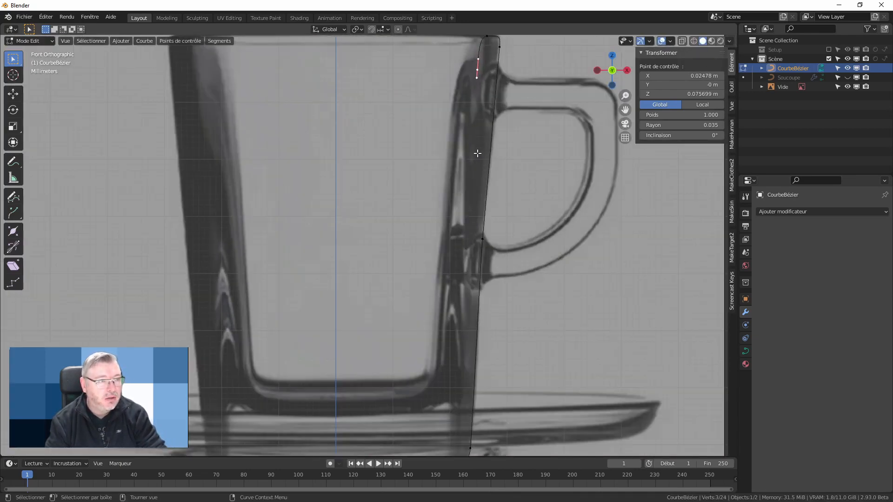
{"action": "key", "text": "e"}
{"action": "left_click", "coordinate": [462, 375]}
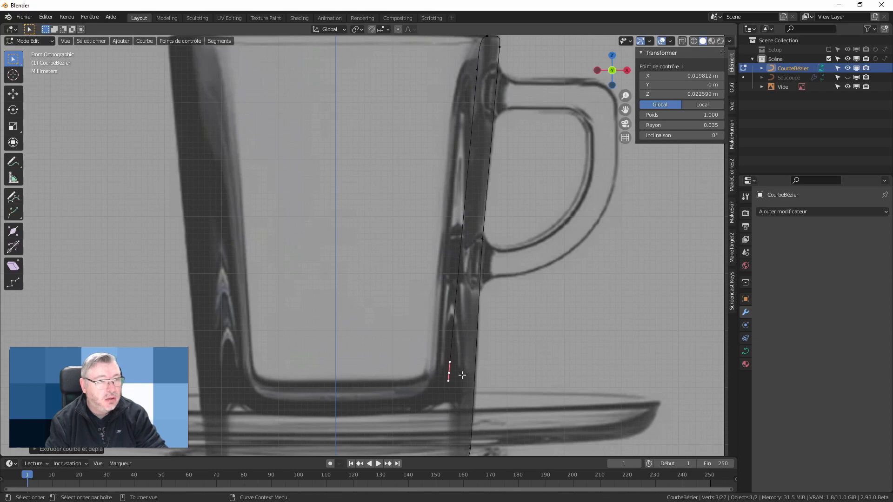
- Extrude the curve onto the cup's inner floor at about X 0.0094 m, Z 0.0179 m, with long horizontal handles rounding the corner
{"action": "scroll", "coordinate": [462, 375], "scroll_direction": "up", "scroll_amount": 2}
{"action": "key", "text": "e"}
{"action": "left_click", "coordinate": [465, 291]}
{"action": "key", "text": "r"}
{"action": "left_click", "coordinate": [472, 303]}
{"action": "key", "text": "s"}
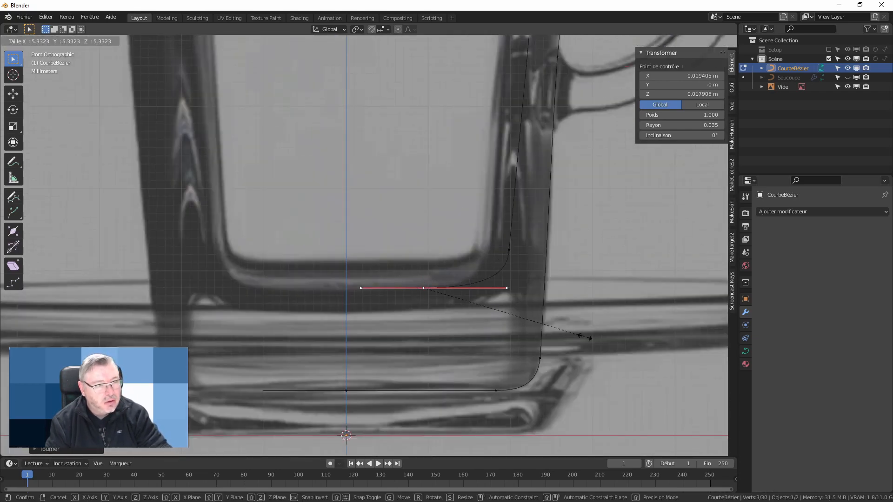
{"action": "left_click", "coordinate": [585, 337]}
{"action": "key", "text": "s"}
{"action": "left_click", "coordinate": [464, 295]}
- Move the lower inner wall point up to about X 0.0200 m, Z 0.0255 m to widen the inner corner's curve
{"action": "left_click", "coordinate": [506, 252]}
{"action": "key", "text": "g"}
{"action": "left_click", "coordinate": [507, 269]}
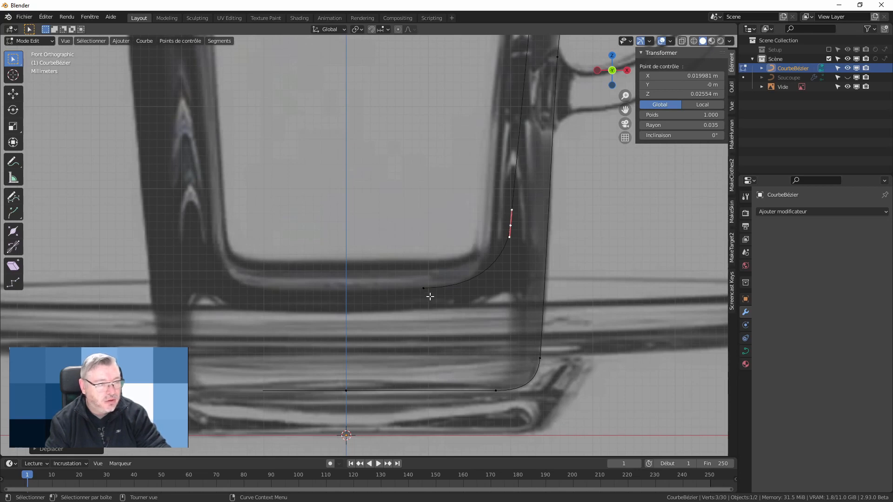
- Extrude the inner floor point along X to the cup's centre axis and set its X coordinate to 0
{"action": "left_click", "coordinate": [414, 298]}
{"action": "scroll", "coordinate": [357, 296], "scroll_direction": "up", "scroll_amount": 2}
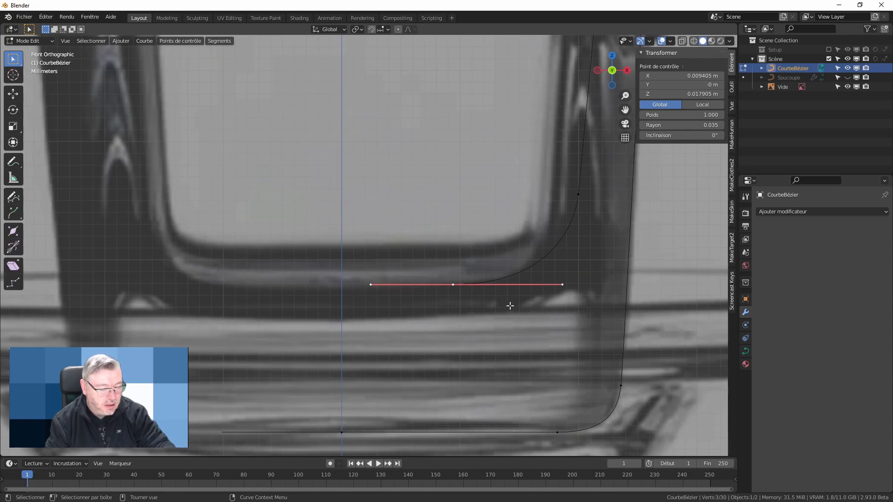
{"action": "key", "text": "g"}
{"action": "key", "text": "x"}
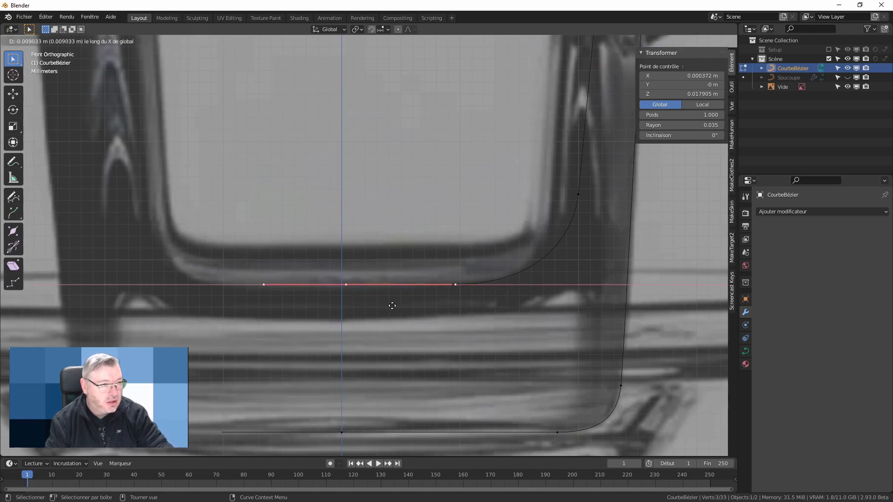
{"action": "left_click", "coordinate": [390, 306]}
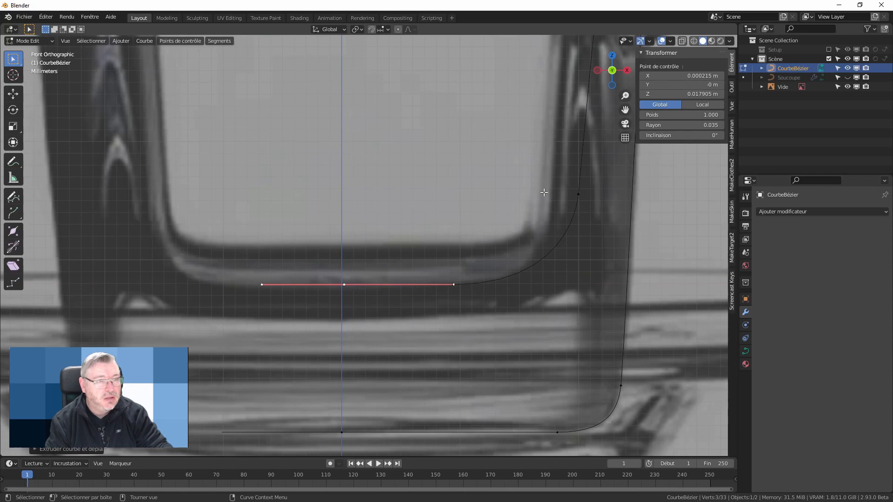
{"action": "left_click", "coordinate": [679, 75]}
{"action": "type", "text": "0"}
{"action": "key", "text": "Return"}
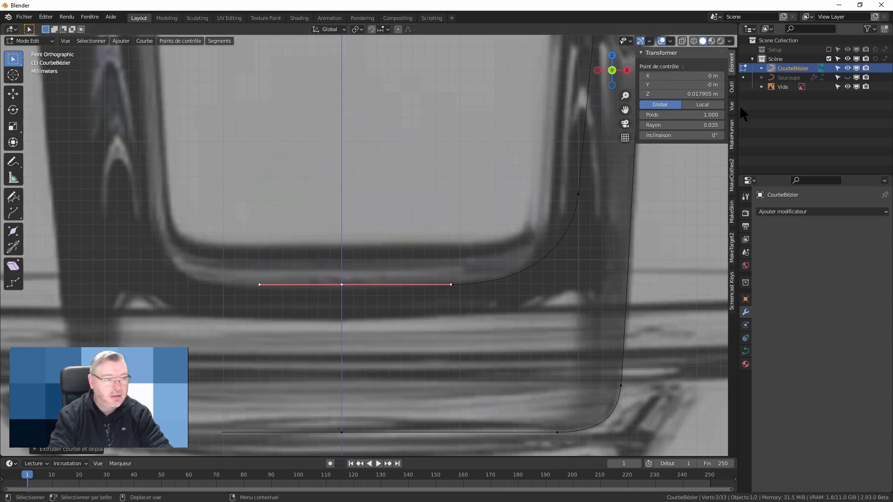
- Hide the reference image, deselect the curve's points and return to Object Mode
{"action": "scroll", "coordinate": [587, 298], "scroll_direction": "down", "scroll_amount": 3}
{"action": "left_click", "coordinate": [847, 86]}
{"action": "key", "text": "alt+a"}
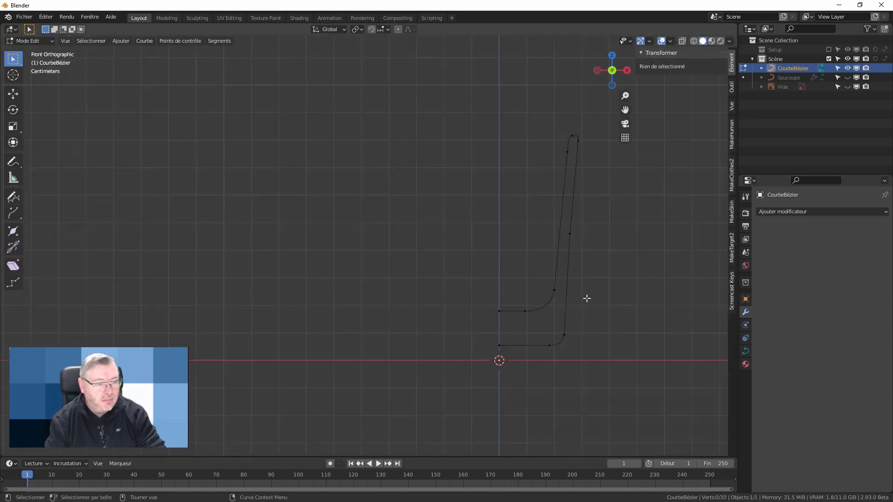
{"action": "key", "text": "Tab"}
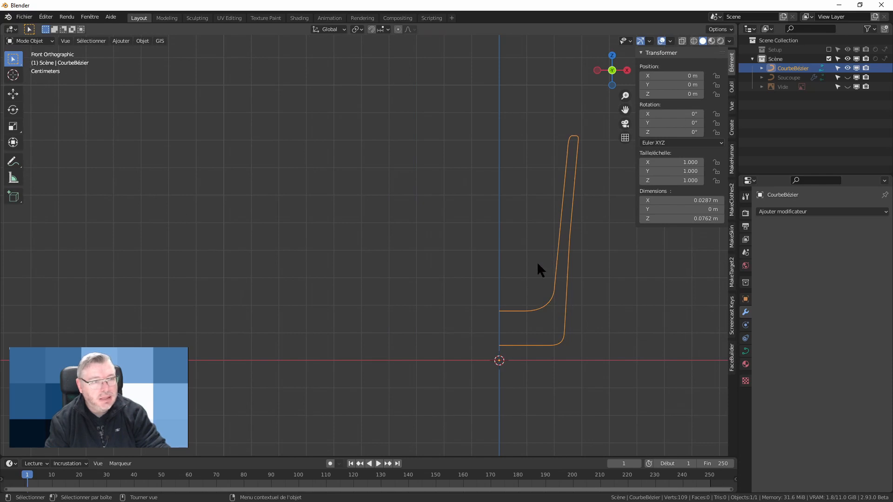
- Add a Screw (Visser) modifier to the curve to revolve the profile into a cup
{"action": "middle_click_drag", "start_coordinate": [629, 305], "coordinate": [465, 307], "text": "shift"}
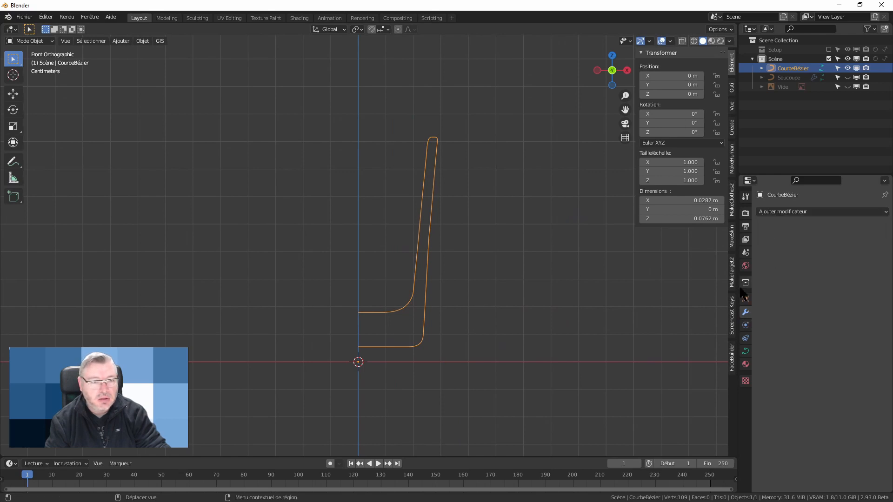
{"action": "left_click", "coordinate": [794, 213]}
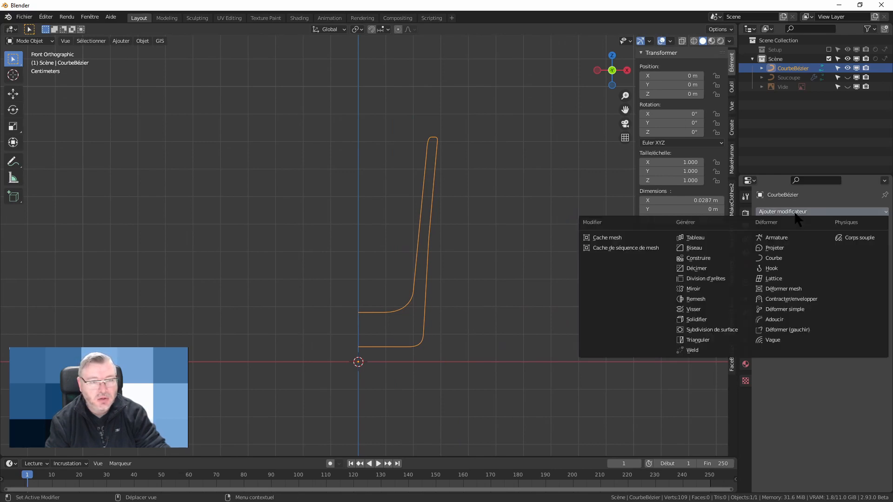
{"action": "left_click", "coordinate": [678, 309]}
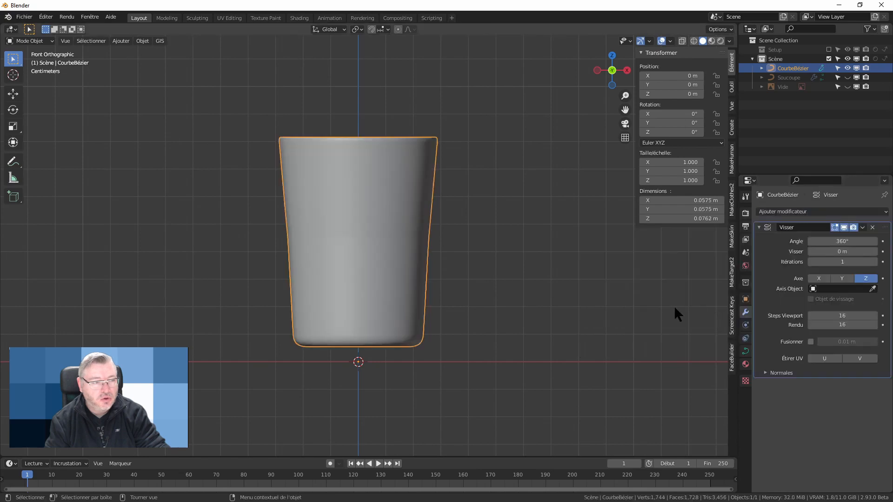
- Set the Screw modifier's viewport steps to 64 and check the smoothed cup
{"action": "middle_click_drag", "start_coordinate": [476, 231], "coordinate": [437, 238]}
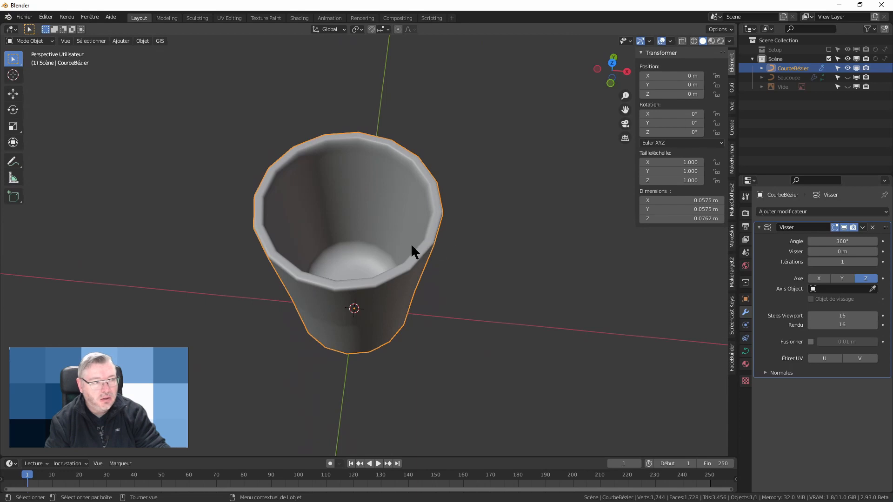
{"action": "double_click", "coordinate": [842, 316]}
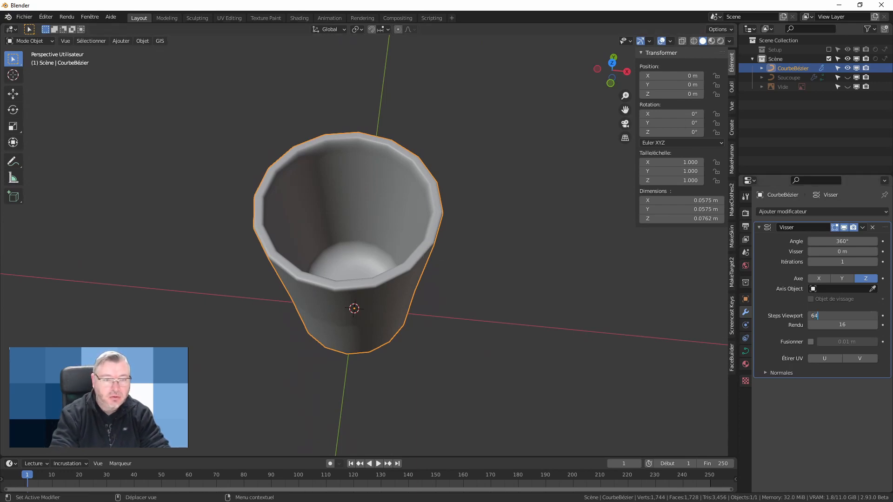
{"action": "key", "text": "Return"}
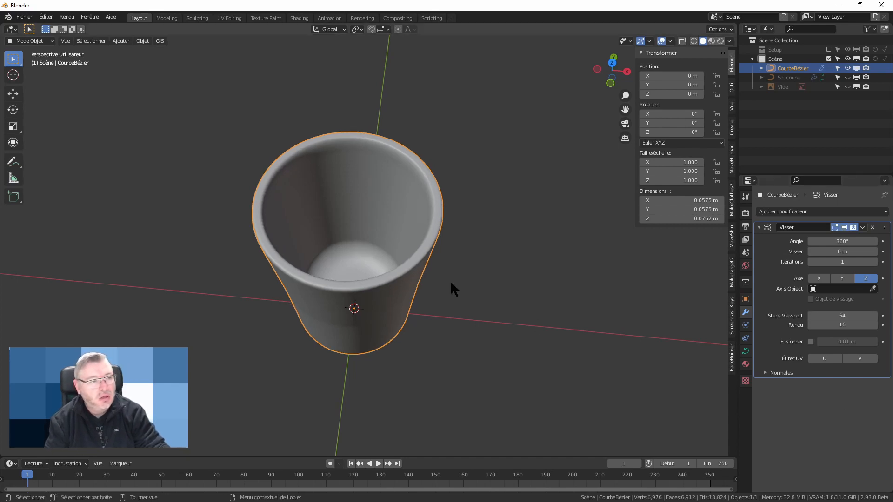
{"action": "middle_click_drag", "start_coordinate": [429, 299], "coordinate": [440, 213]}
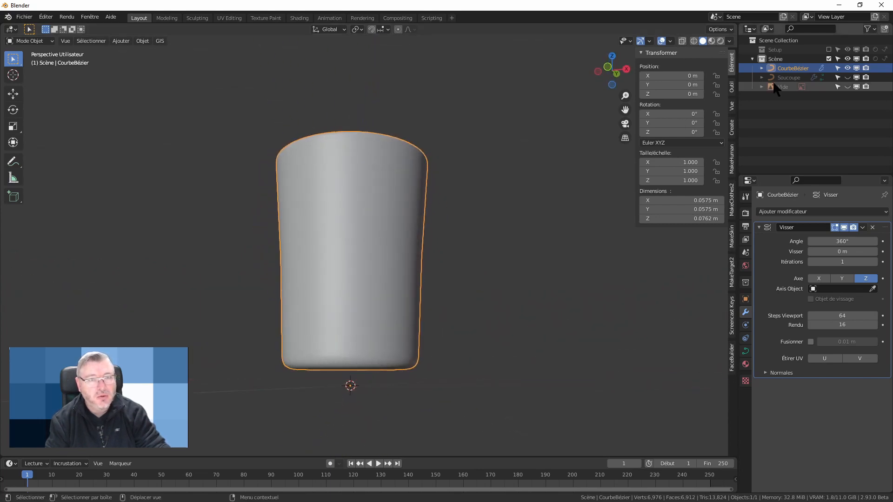
- Rename the CourbeBézier object to tasse
{"action": "double_click", "coordinate": [796, 69]}
{"action": "type", "text": "tasse"}
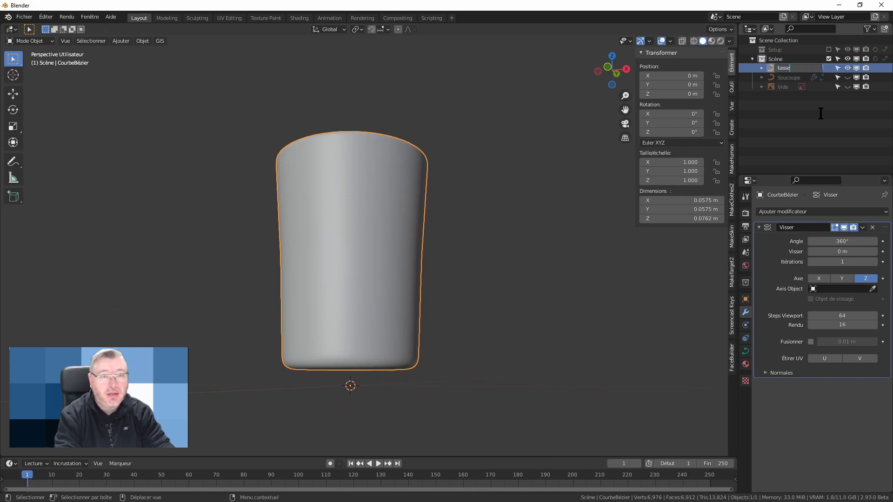
{"action": "key", "text": "Return"}
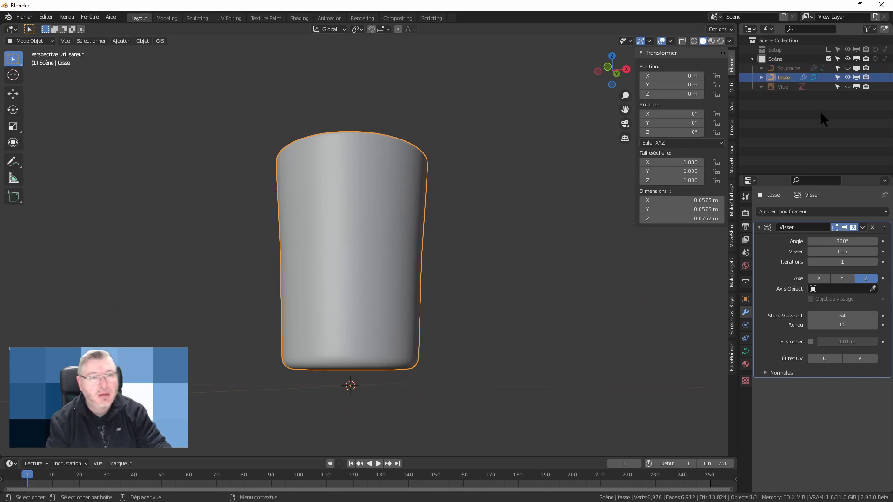
- Unhide the Soucoupe object, deselect the cup and examine how it sits in the saucer, finishing in front view
{"action": "left_click", "coordinate": [848, 68]}
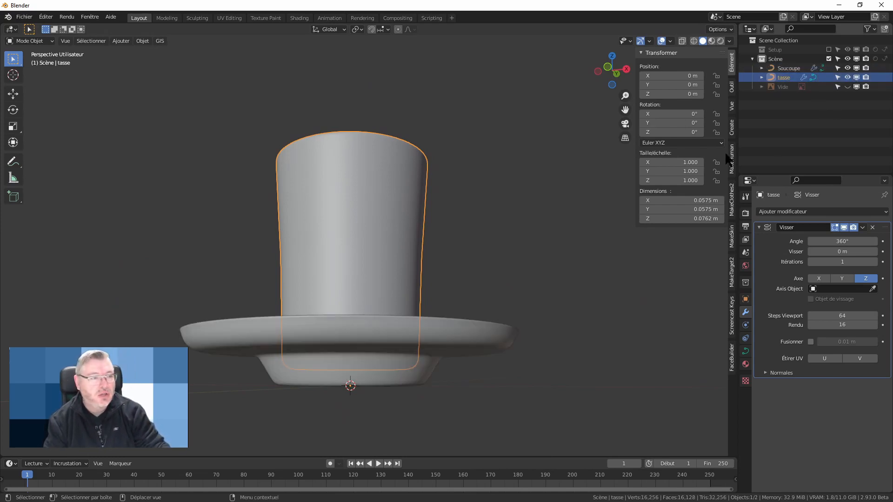
{"action": "left_click", "coordinate": [546, 270]}
{"action": "middle_click_drag", "start_coordinate": [528, 261], "coordinate": [520, 329]}
{"action": "scroll", "coordinate": [371, 349], "scroll_direction": "up", "scroll_amount": 3}
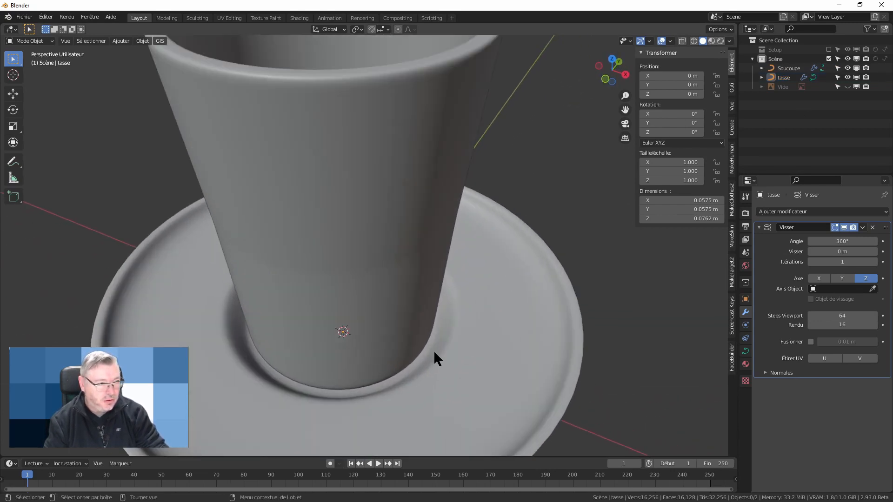
{"action": "middle_click_drag", "start_coordinate": [434, 350], "coordinate": [427, 331]}
{"action": "scroll", "coordinate": [427, 330], "scroll_direction": "up", "scroll_amount": 2}
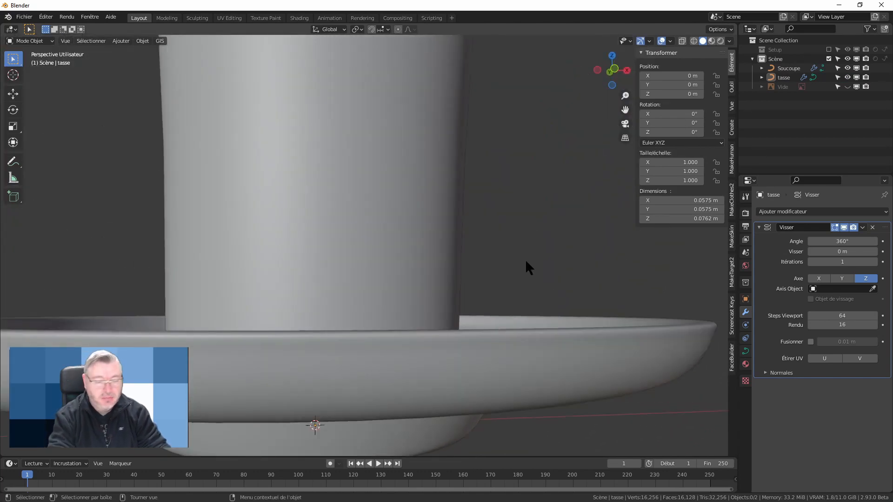
{"action": "key", "text": "KP_1"}
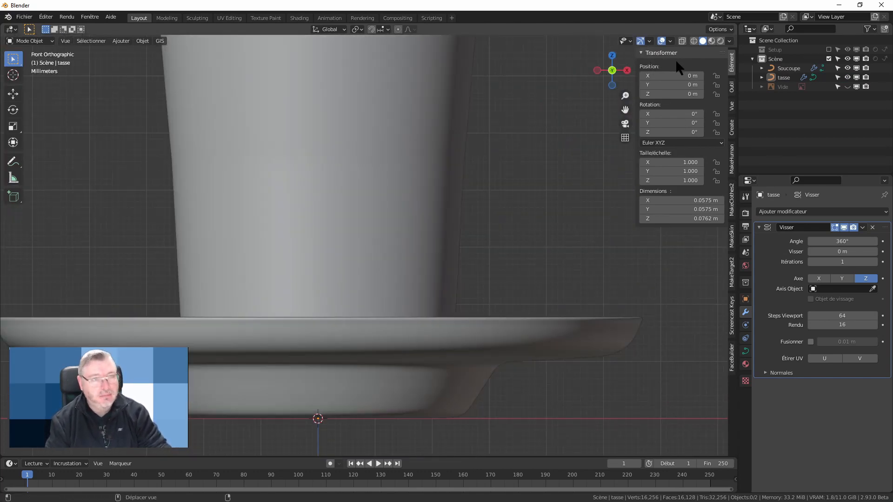
- Switch to wireframe shading, select the tasse object and examine the gap between the cup's base and the saucer's floor
{"action": "left_click", "coordinate": [693, 41]}
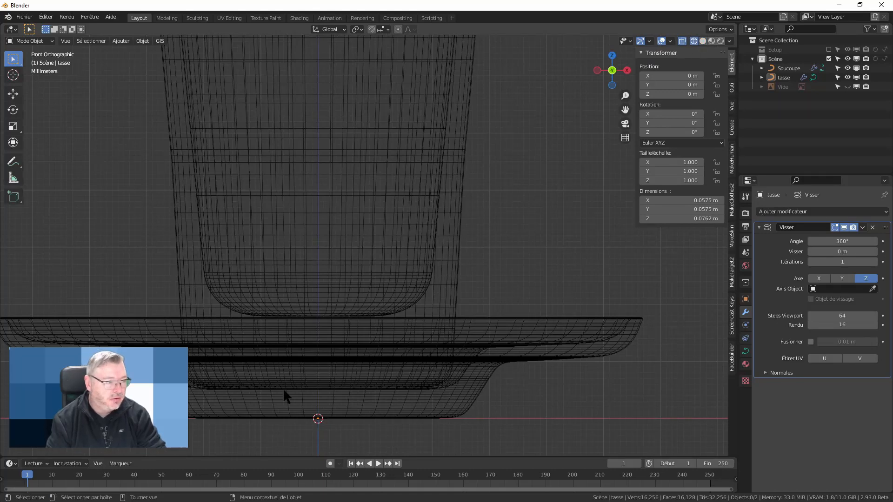
{"action": "scroll", "coordinate": [284, 392], "scroll_direction": "up", "scroll_amount": 4}
{"action": "scroll", "coordinate": [226, 389], "scroll_direction": "up", "scroll_amount": 6}
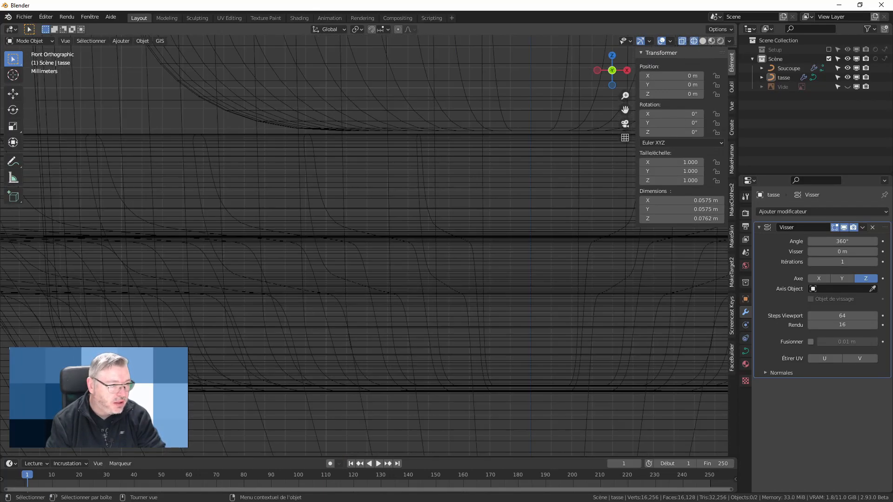
{"action": "scroll", "coordinate": [192, 383], "scroll_direction": "down", "scroll_amount": 3}
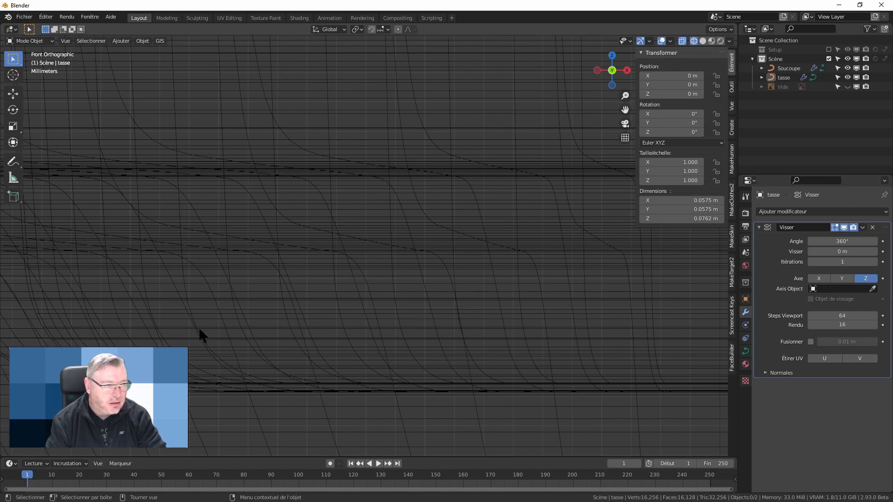
{"action": "scroll", "coordinate": [149, 103], "scroll_direction": "down", "scroll_amount": 4}
{"action": "left_click", "coordinate": [120, 65]}
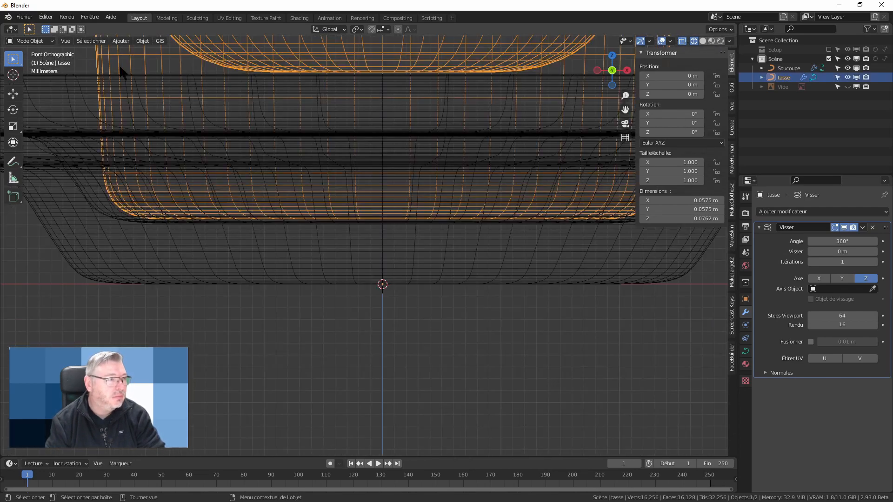
{"action": "scroll", "coordinate": [281, 223], "scroll_direction": "up", "scroll_amount": 4}
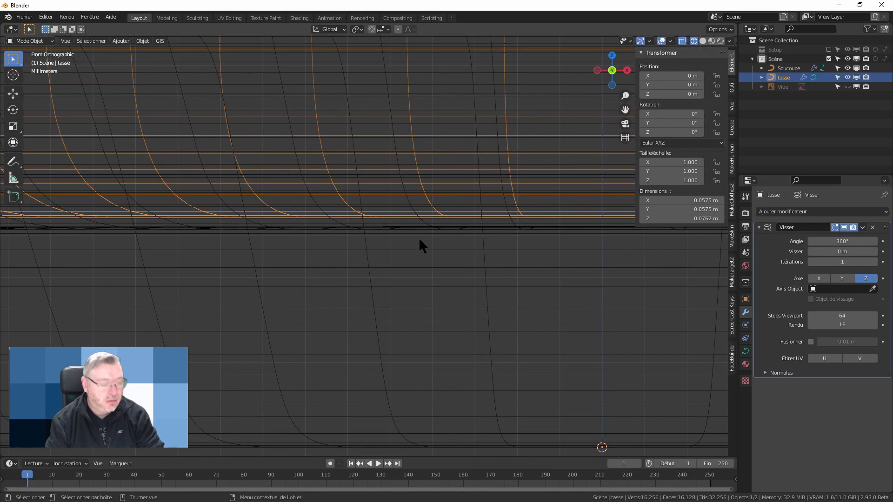
{"action": "scroll", "coordinate": [456, 249], "scroll_direction": "up", "scroll_amount": 2}
{"action": "scroll", "coordinate": [558, 247], "scroll_direction": "down", "scroll_amount": 1}
{"action": "scroll", "coordinate": [386, 250], "scroll_direction": "down", "scroll_amount": 1}
{"action": "scroll", "coordinate": [418, 252], "scroll_direction": "down", "scroll_amount": 1}
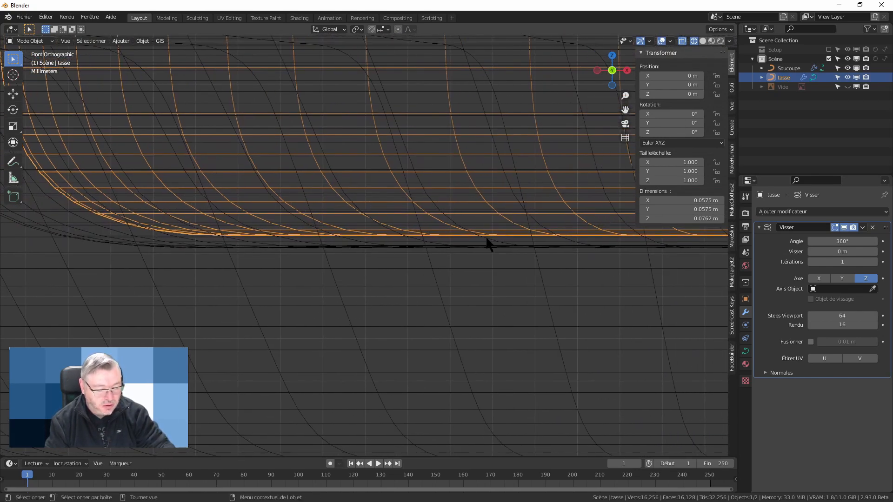
{"action": "scroll", "coordinate": [495, 242], "scroll_direction": "down", "scroll_amount": 2}
{"action": "middle_click_drag", "start_coordinate": [515, 244], "coordinate": [380, 264], "text": "shift"}
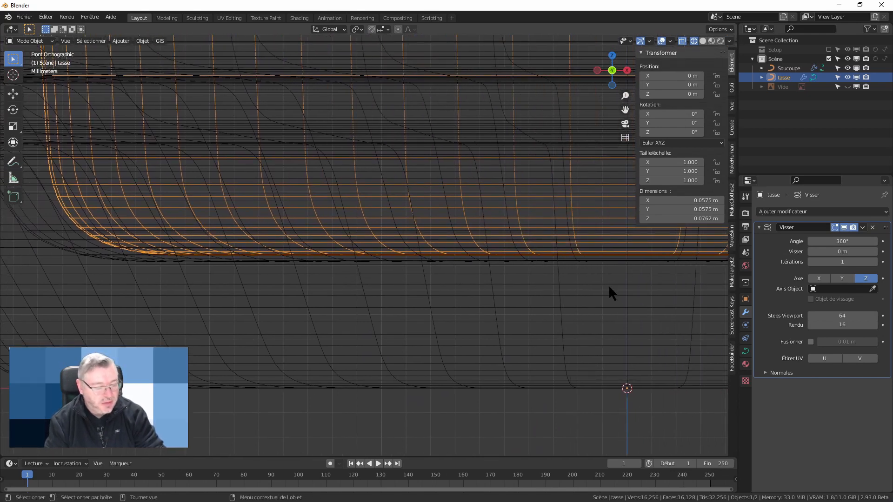
{"action": "middle_click_drag", "start_coordinate": [609, 284], "coordinate": [311, 323], "text": "shift"}
- In edit mode, select all control points of the tasse profile and move them down about 0.2 mm along Z onto the saucer
{"action": "key", "text": "Tab"}
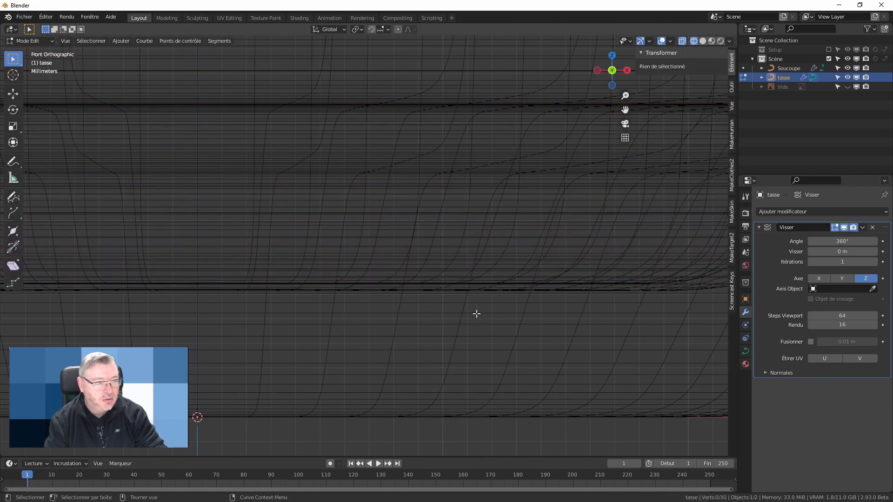
{"action": "scroll", "coordinate": [477, 313], "scroll_direction": "down", "scroll_amount": 4}
{"action": "middle_click_drag", "start_coordinate": [565, 325], "coordinate": [467, 350], "text": "shift"}
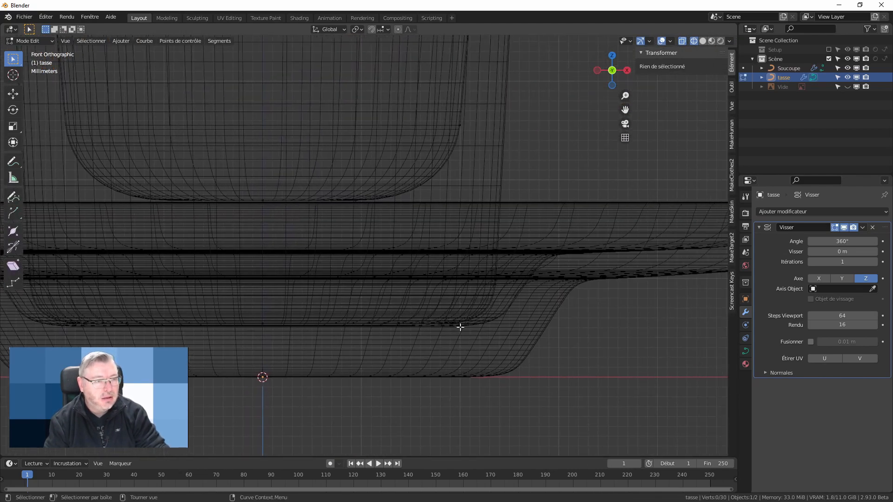
{"action": "key", "text": "a"}
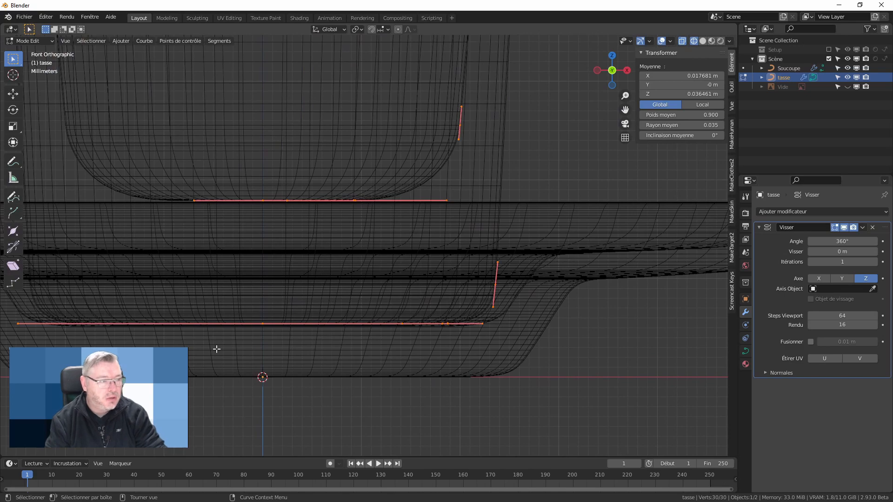
{"action": "scroll", "coordinate": [217, 349], "scroll_direction": "up", "scroll_amount": 8}
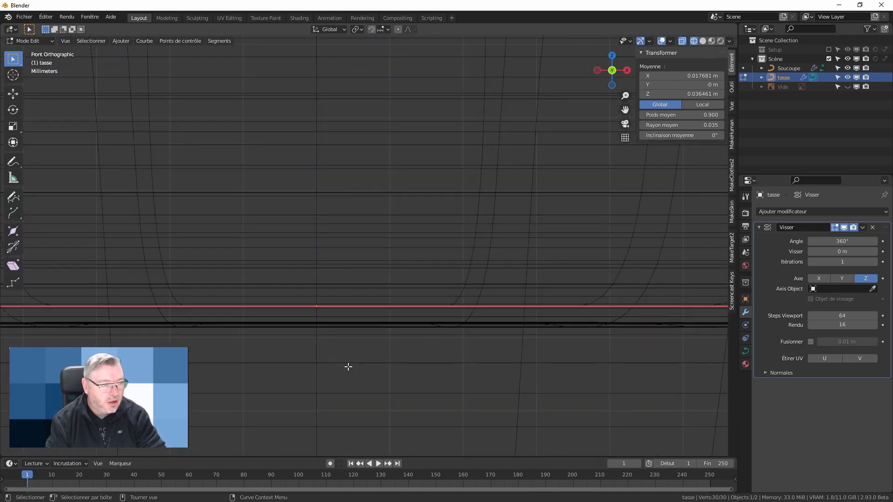
{"action": "scroll", "coordinate": [348, 368], "scroll_direction": "down", "scroll_amount": 5}
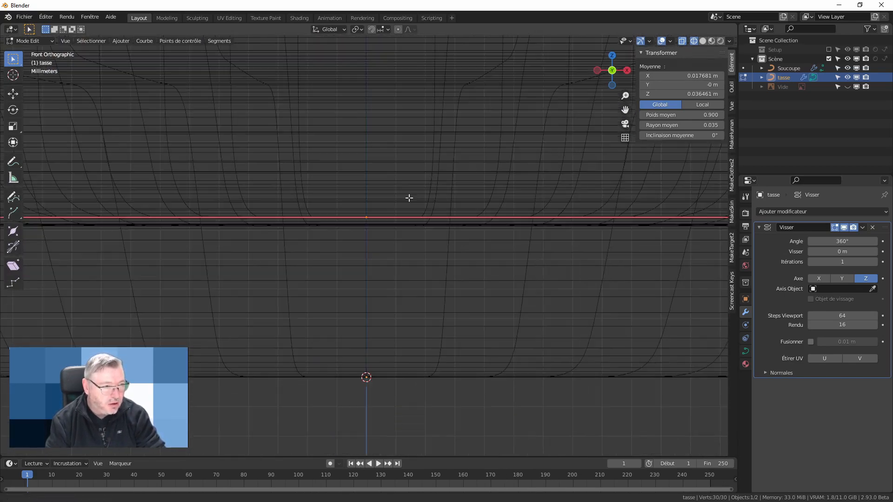
{"action": "middle_click_drag", "start_coordinate": [377, 369], "coordinate": [400, 253], "text": "shift"}
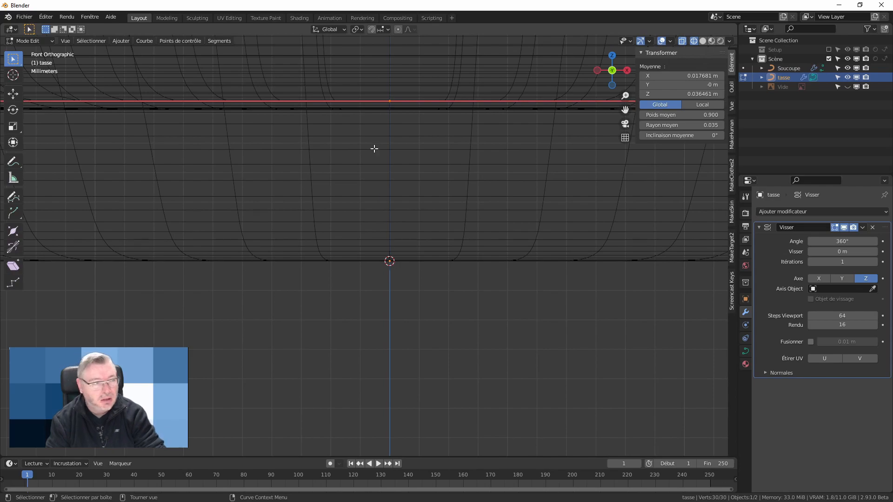
{"action": "scroll", "coordinate": [375, 148], "scroll_direction": "up", "scroll_amount": 4}
{"action": "middle_click_drag", "start_coordinate": [386, 165], "coordinate": [396, 270], "text": "shift"}
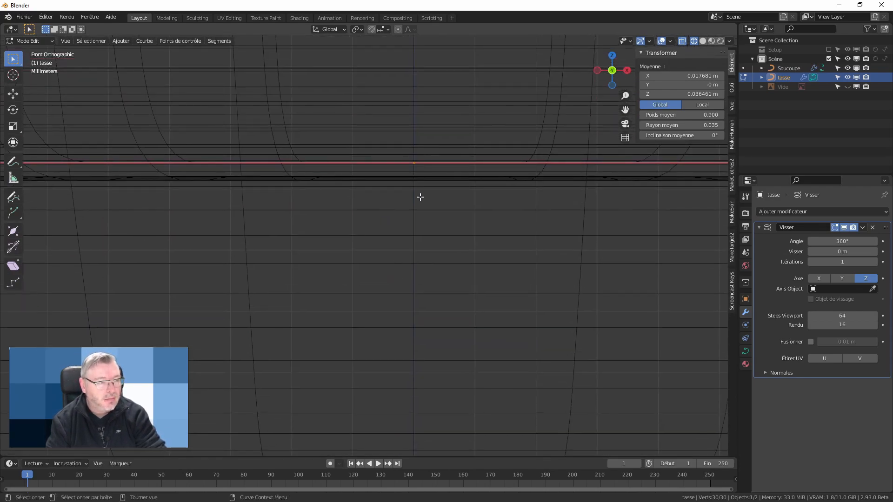
{"action": "middle_click_drag", "start_coordinate": [420, 197], "coordinate": [443, 217], "text": "shift"}
{"action": "scroll", "coordinate": [522, 125], "scroll_direction": "down", "scroll_amount": 5}
{"action": "scroll", "coordinate": [448, 228], "scroll_direction": "up", "scroll_amount": 12}
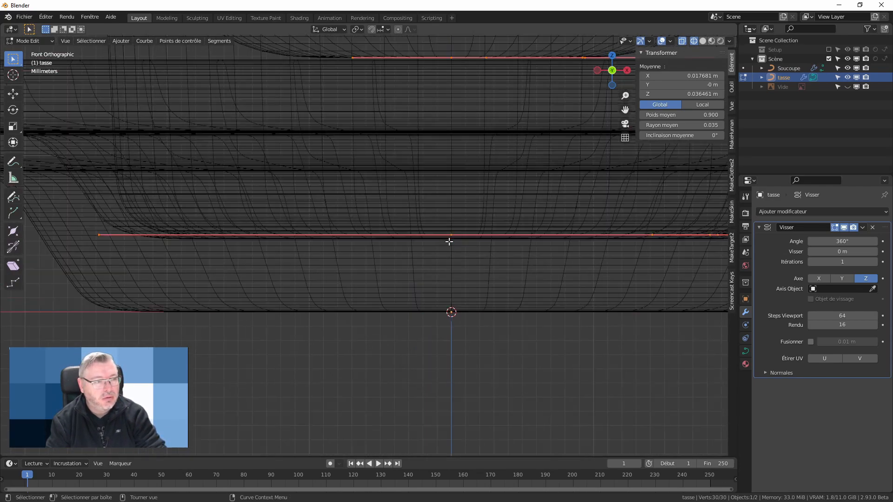
{"action": "scroll", "coordinate": [437, 204], "scroll_direction": "up", "scroll_amount": 2}
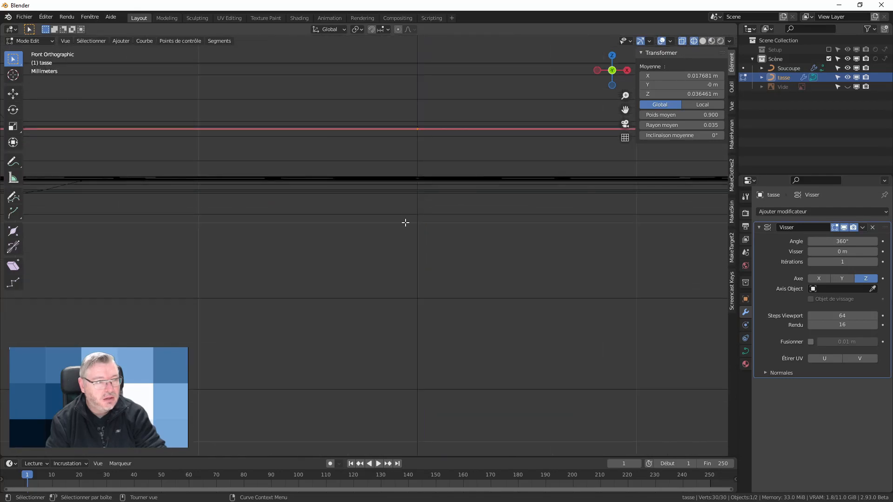
{"action": "key", "text": "z"}
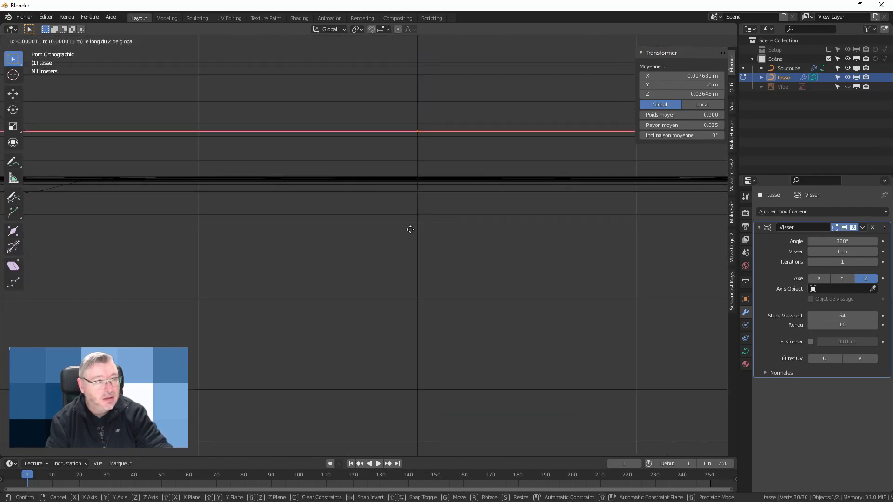
{"action": "left_click", "coordinate": [412, 269]}
{"action": "scroll", "coordinate": [416, 223], "scroll_direction": "up", "scroll_amount": 5}
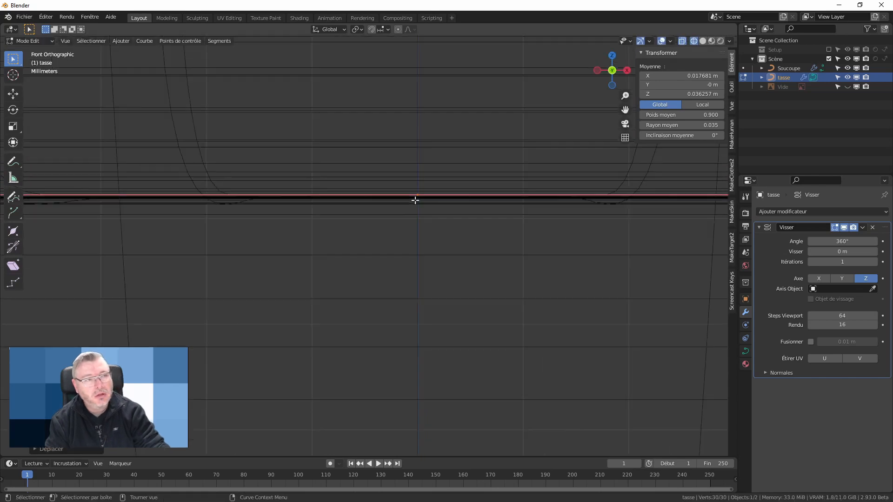
{"action": "scroll", "coordinate": [418, 229], "scroll_direction": "down", "scroll_amount": 2}
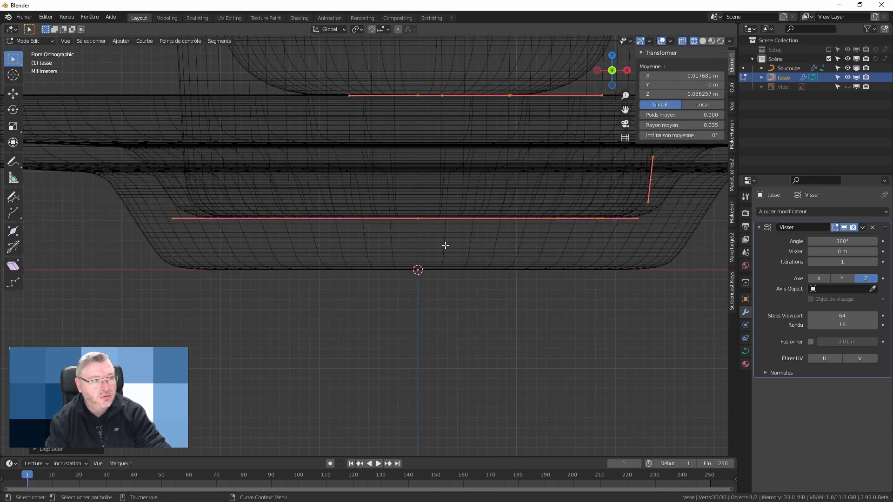
- Return to object mode and solid shading, deselect the cup and check its fit in the saucer
{"action": "key", "text": "Tab"}
{"action": "scroll", "coordinate": [418, 225], "scroll_direction": "up", "scroll_amount": 6}
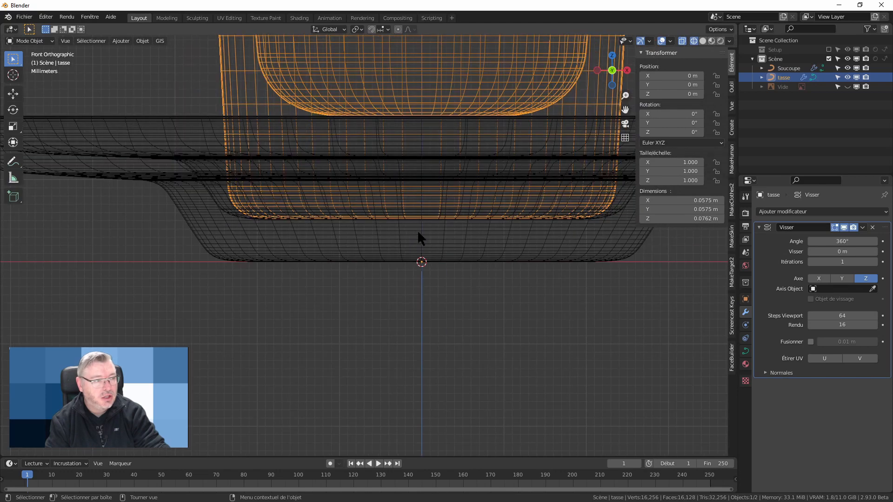
{"action": "scroll", "coordinate": [176, 216], "scroll_direction": "down", "scroll_amount": 4}
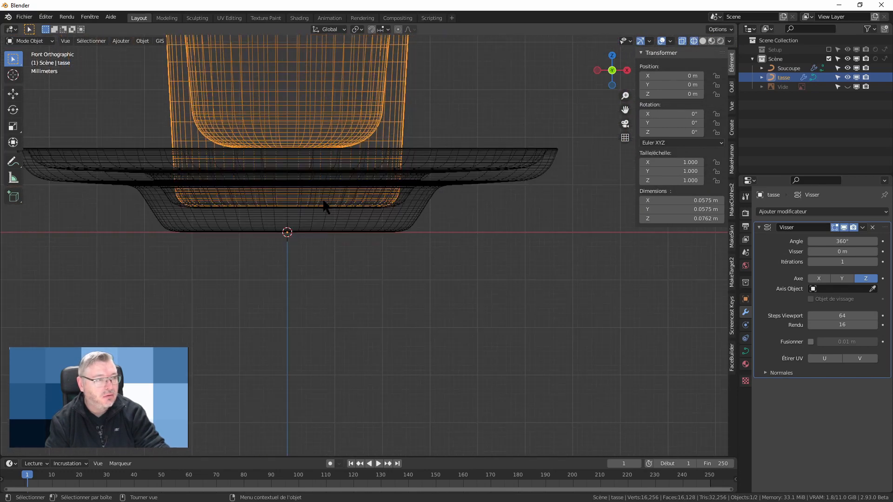
{"action": "left_click", "coordinate": [702, 41]}
{"action": "middle_click_drag", "start_coordinate": [487, 158], "coordinate": [369, 184]}
{"action": "left_click", "coordinate": [580, 241]}
{"action": "scroll", "coordinate": [369, 184], "scroll_direction": "down", "scroll_amount": 2}
{"action": "middle_click_drag", "start_coordinate": [347, 145], "coordinate": [422, 245]}
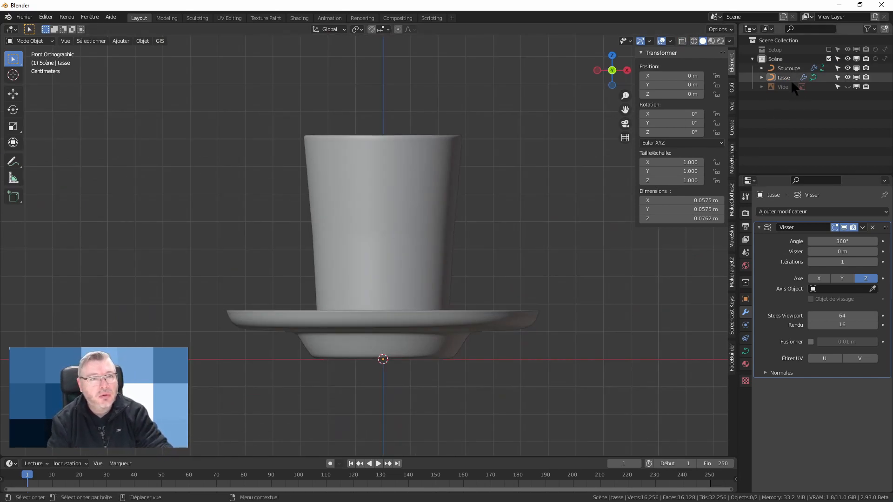
- Unhide the Vide reference image and frame the drawn cup handle
{"action": "left_click", "coordinate": [848, 86]}
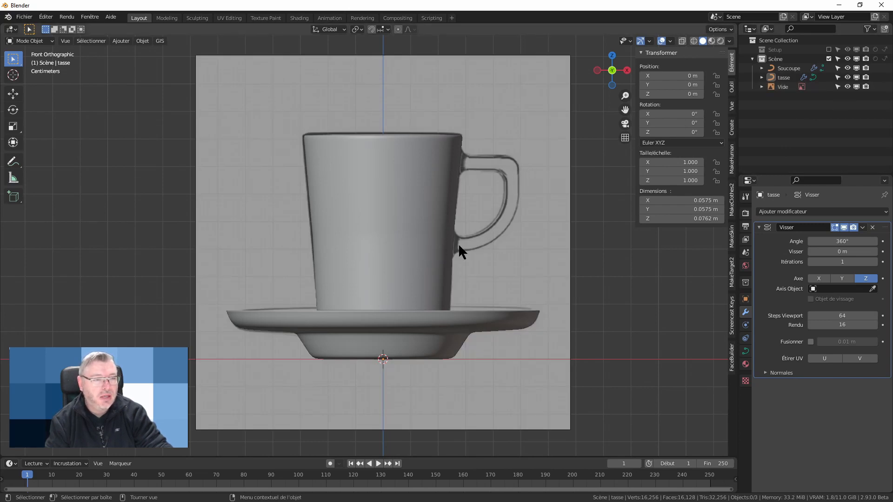
{"action": "scroll", "coordinate": [458, 244], "scroll_direction": "up", "scroll_amount": 3}
{"action": "scroll", "coordinate": [516, 230], "scroll_direction": "up", "scroll_amount": 3}
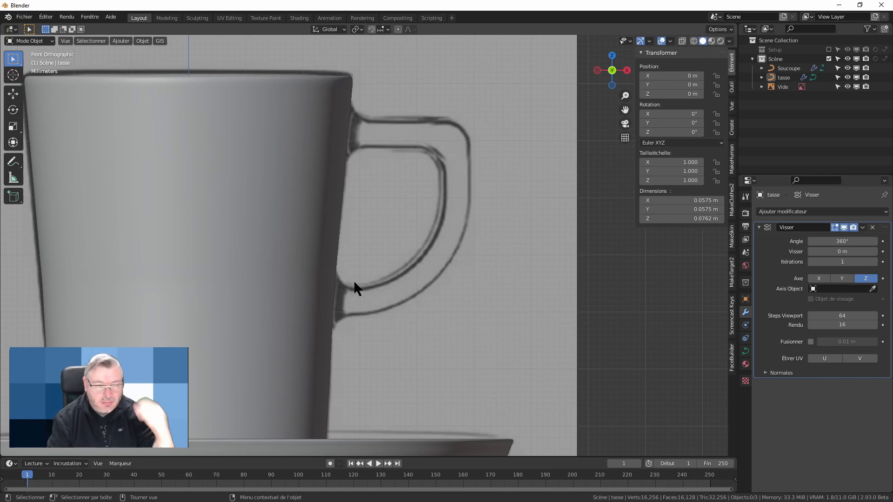
{"action": "middle_click_drag", "start_coordinate": [364, 269], "coordinate": [410, 247], "text": "shift"}
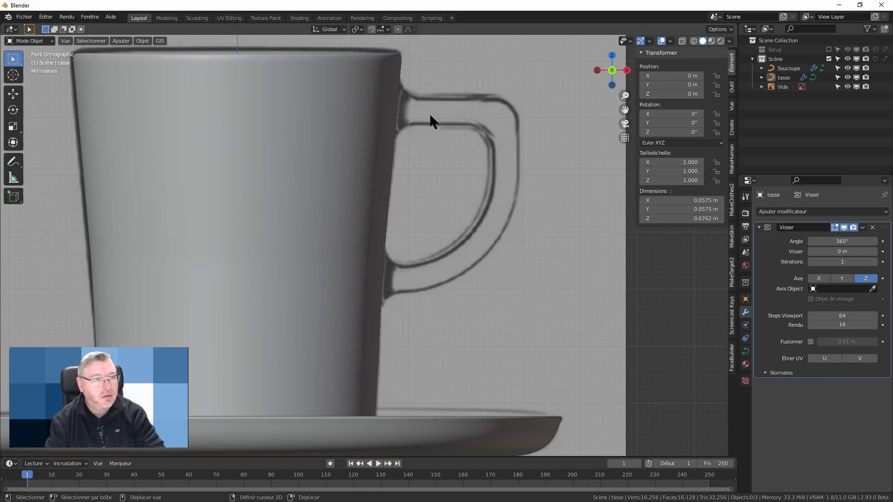
- Add a Bézier curve and scale all its control points down in edit mode to about 54 mm between the endpoints
{"action": "key", "text": "shift+a"}
{"action": "mouse_move", "coordinate": [320, 131]}
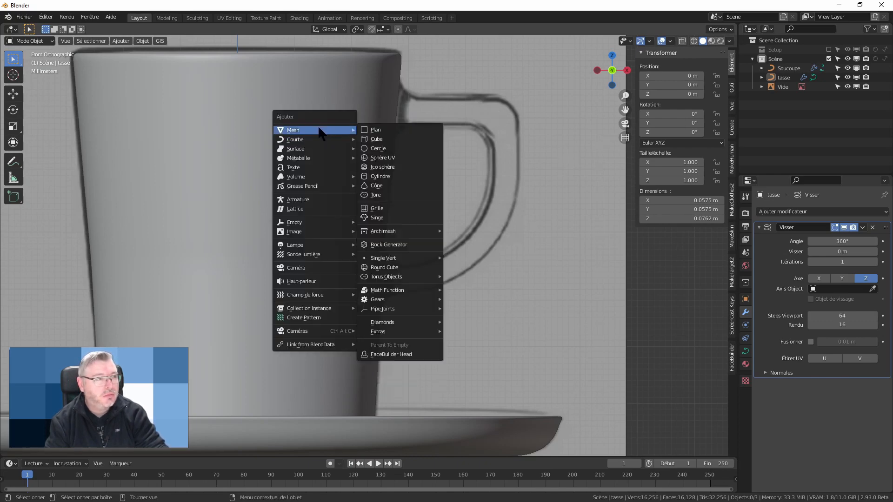
{"action": "left_click", "coordinate": [377, 142]}
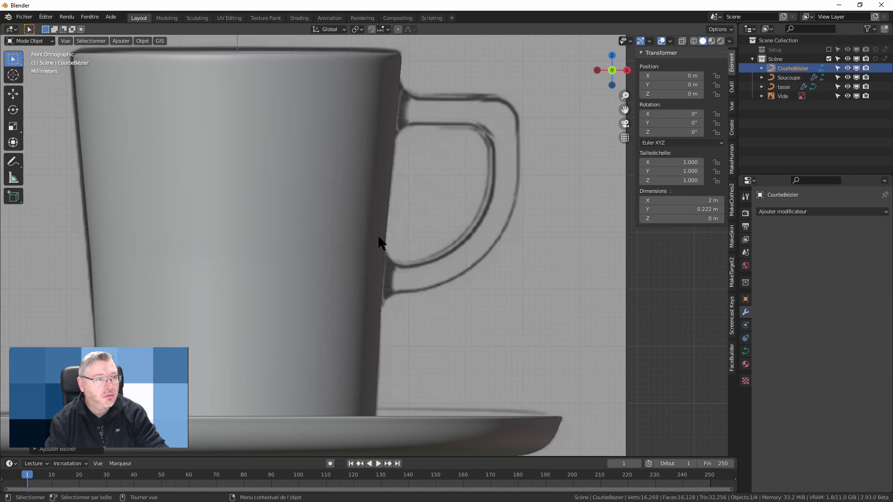
{"action": "scroll", "coordinate": [379, 242], "scroll_direction": "down", "scroll_amount": 5}
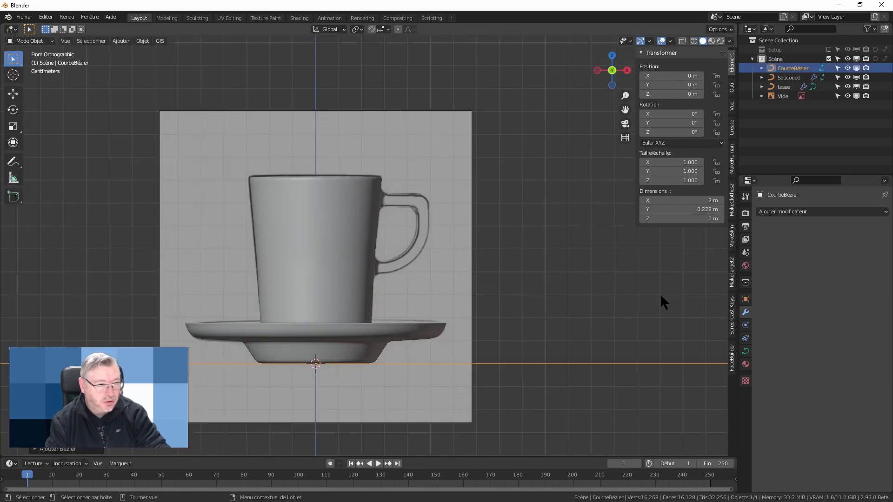
{"action": "key", "text": "Tab"}
{"action": "key", "text": "s"}
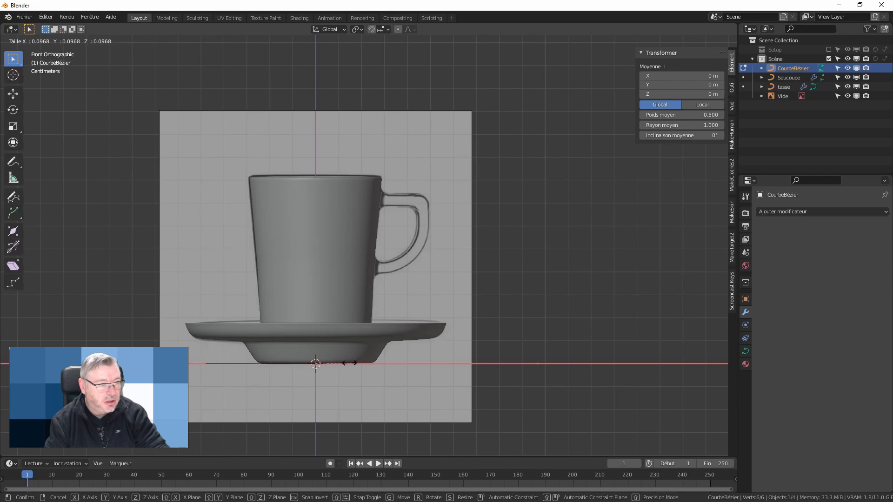
{"action": "left_click", "coordinate": [326, 365]}
- Shorten the tangent handles at both end control points of the new Bézier curve by scaling each point down
{"action": "scroll", "coordinate": [345, 333], "scroll_direction": "up", "scroll_amount": 4}
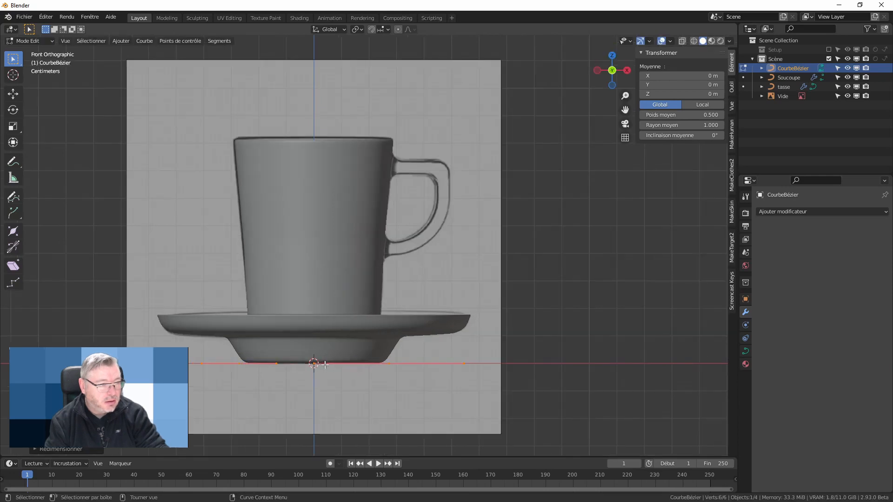
{"action": "left_click", "coordinate": [242, 370]}
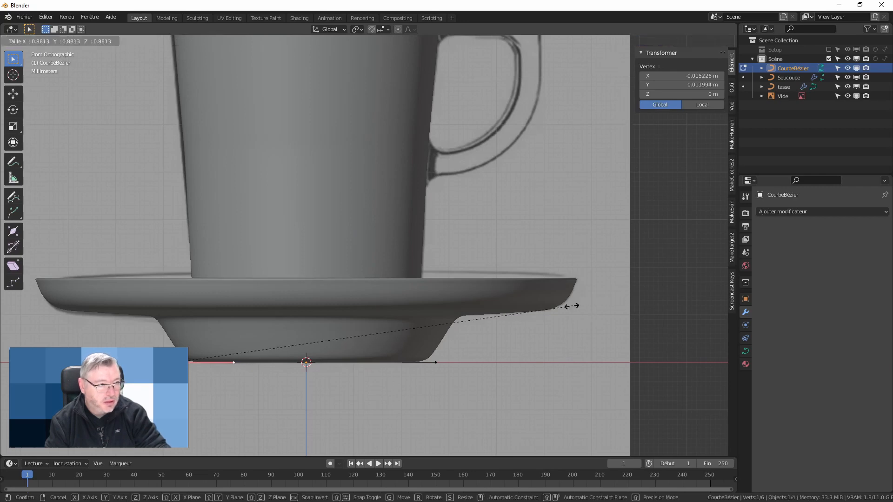
{"action": "left_click", "coordinate": [194, 362]}
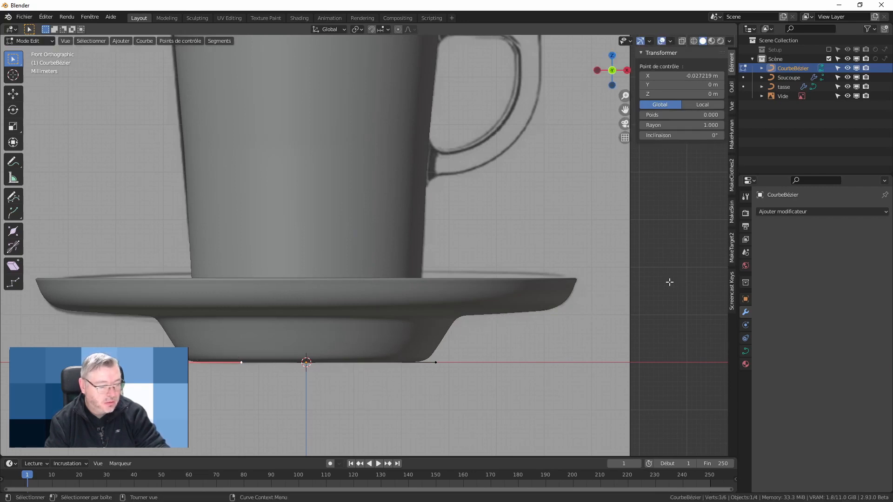
{"action": "key", "text": "s"}
{"action": "left_click", "coordinate": [321, 323]}
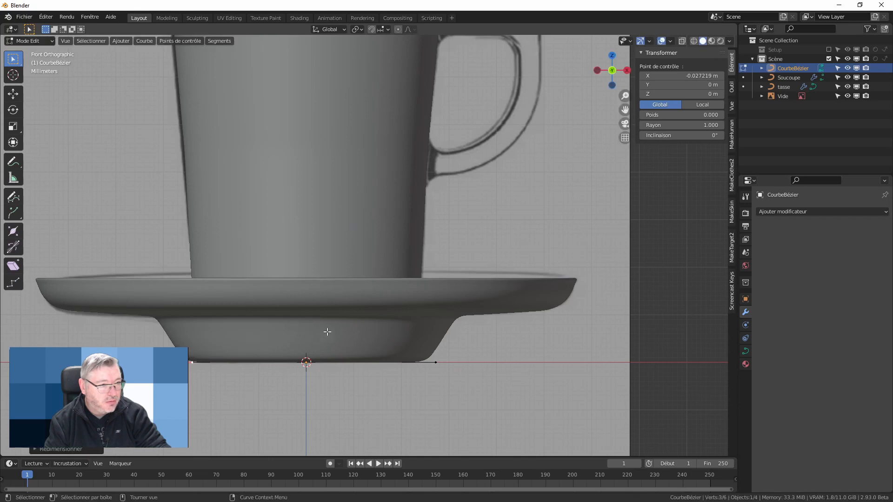
{"action": "key", "text": "s"}
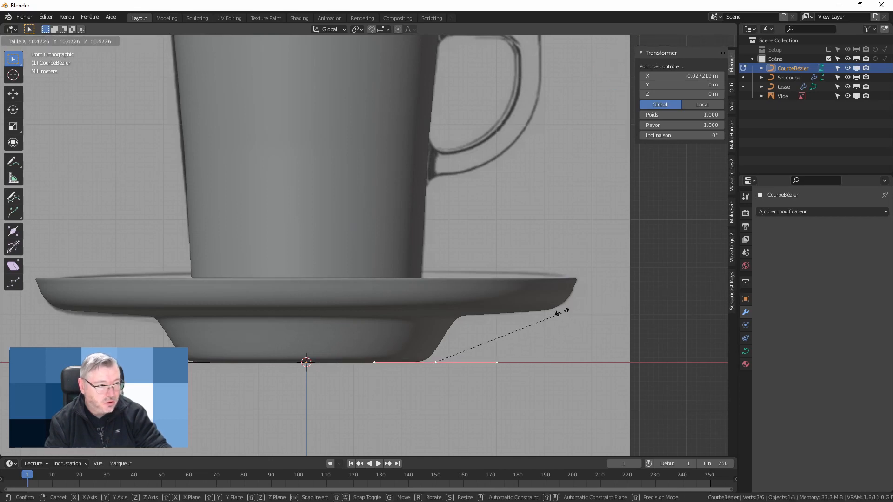
{"action": "left_click", "coordinate": [448, 338]}
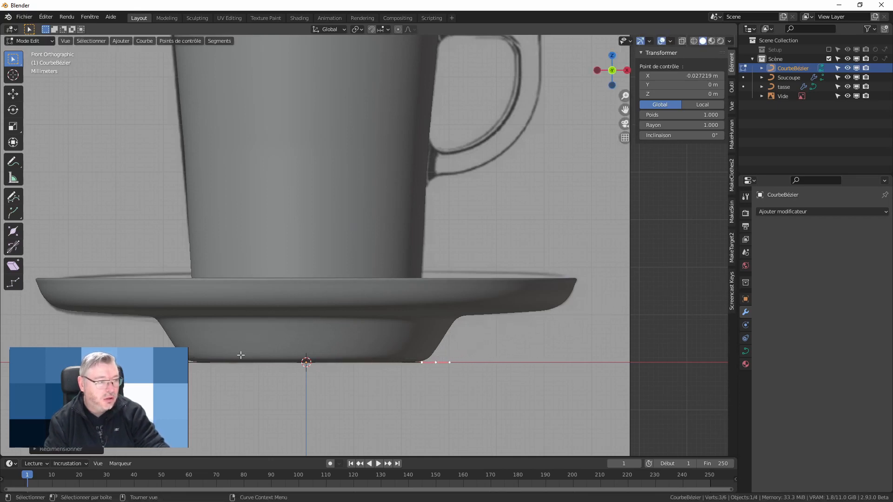
- Move the whole curve so its inner end meets the handle's lower attachment, centring it at about X 51.9 mm, Z 41.4 mm
{"action": "left_click_drag", "start_coordinate": [127, 310], "coordinate": [523, 367]}
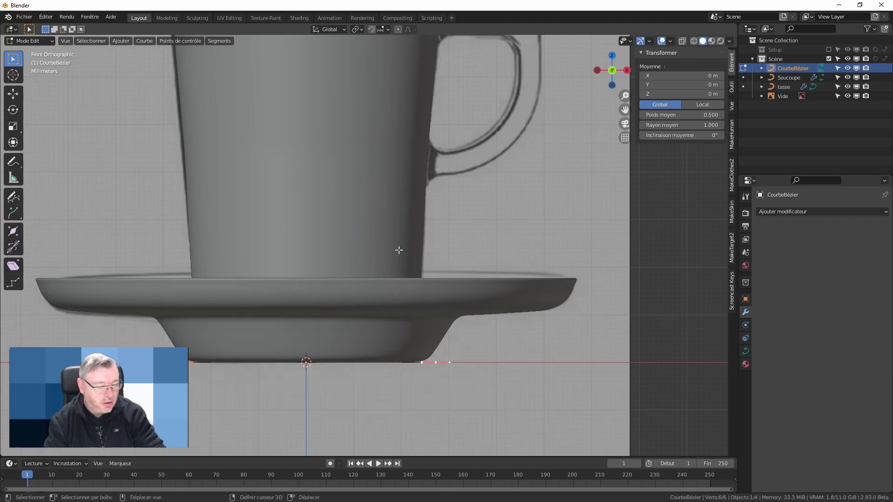
{"action": "middle_click_drag", "start_coordinate": [399, 250], "coordinate": [385, 299], "text": "shift"}
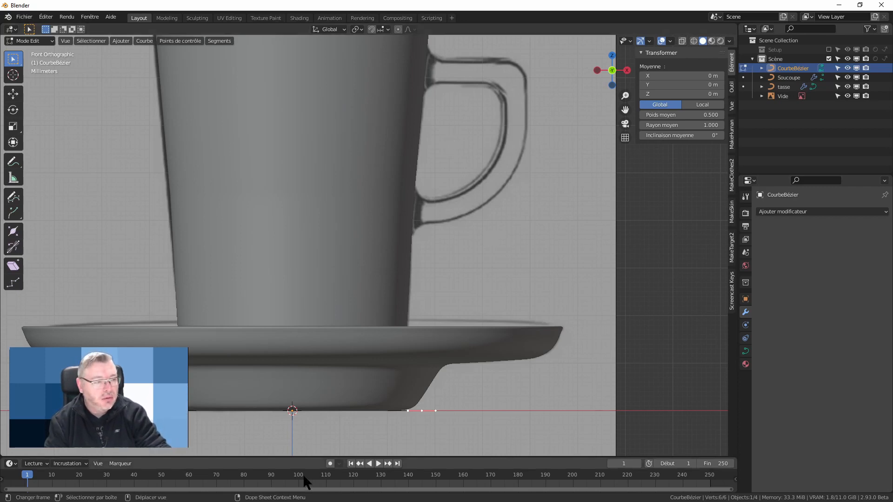
{"action": "key", "text": "g"}
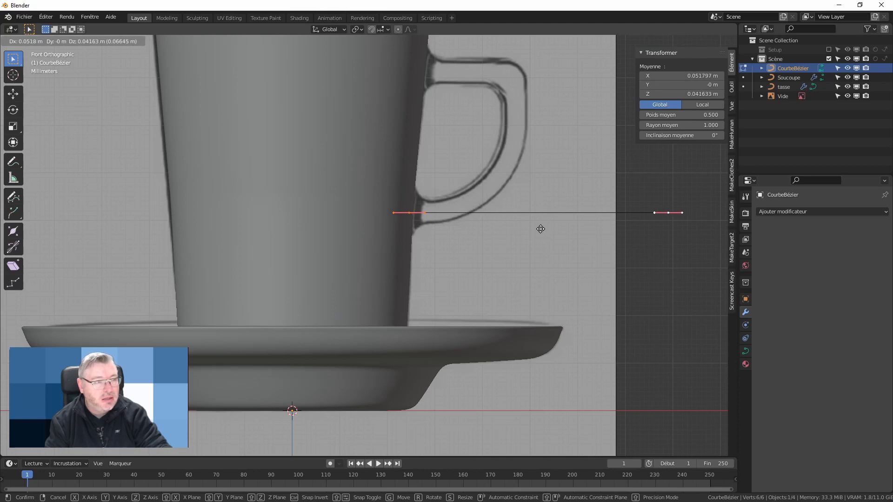
{"action": "left_click", "coordinate": [541, 229]}
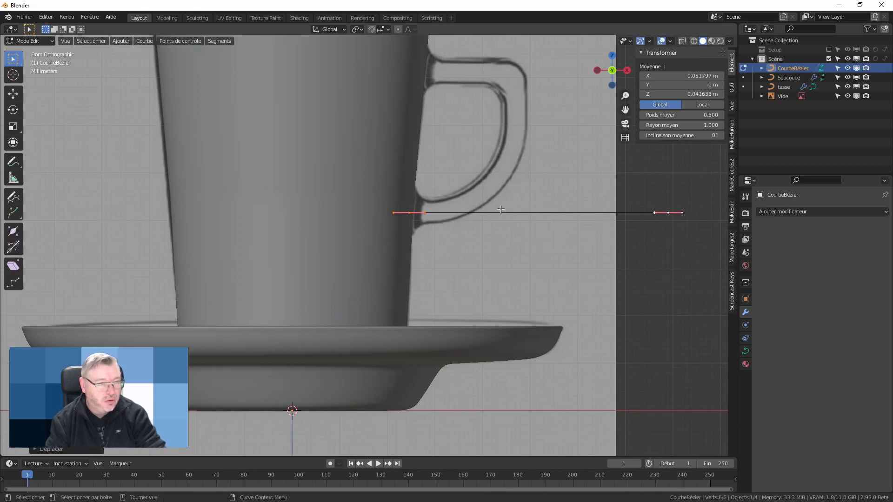
{"action": "scroll", "coordinate": [501, 210], "scroll_direction": "up", "scroll_amount": 3}
{"action": "middle_click_drag", "start_coordinate": [501, 209], "coordinate": [455, 266], "text": "shift"}
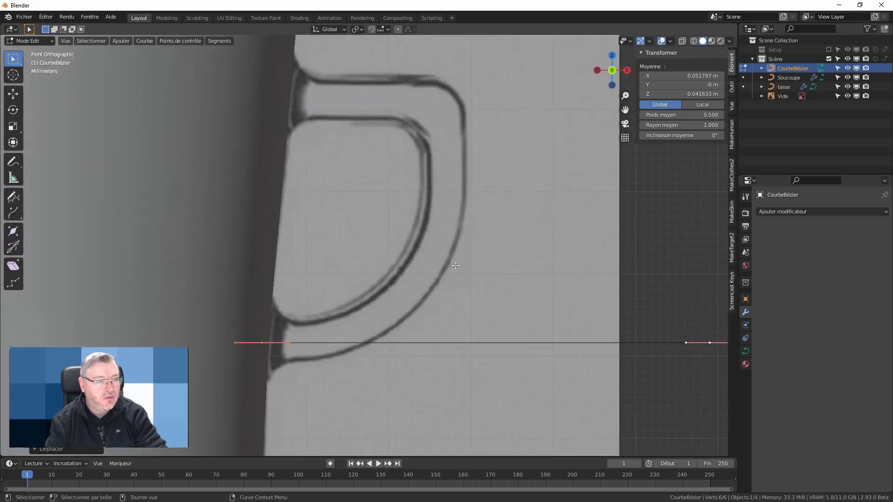
{"action": "scroll", "coordinate": [455, 265], "scroll_direction": "down", "scroll_amount": 1}
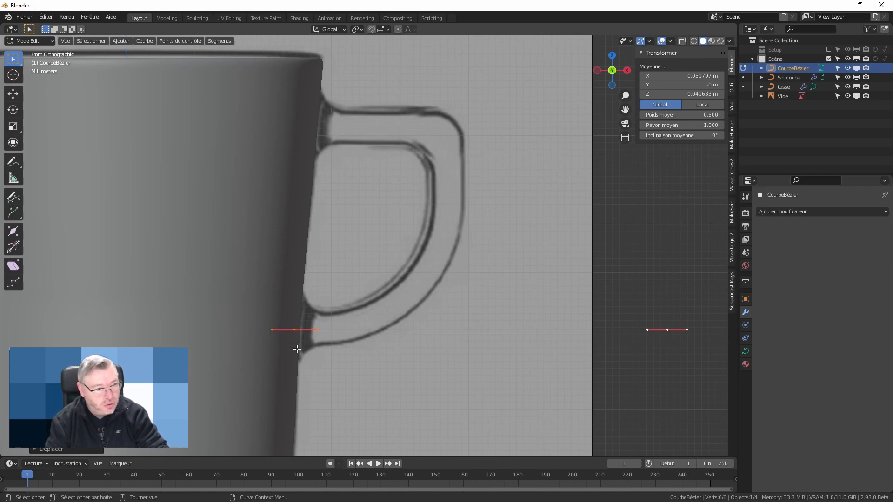
{"action": "key", "text": "g"}
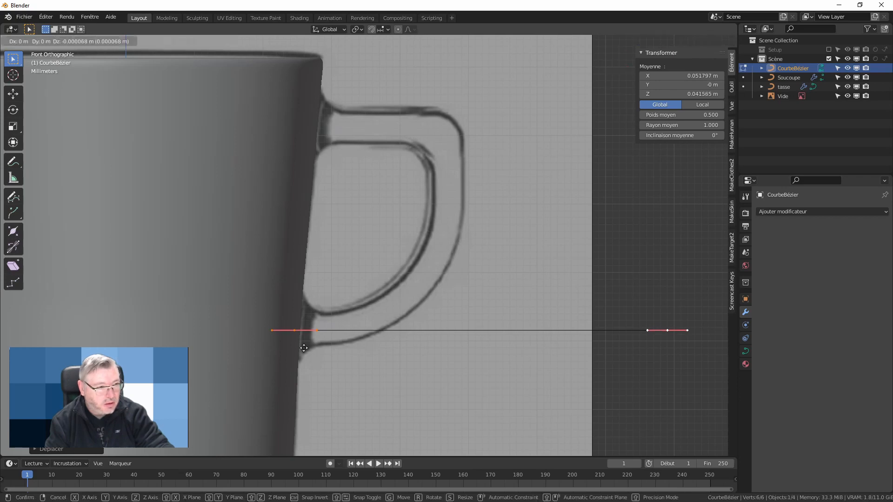
{"action": "left_click", "coordinate": [305, 349]}
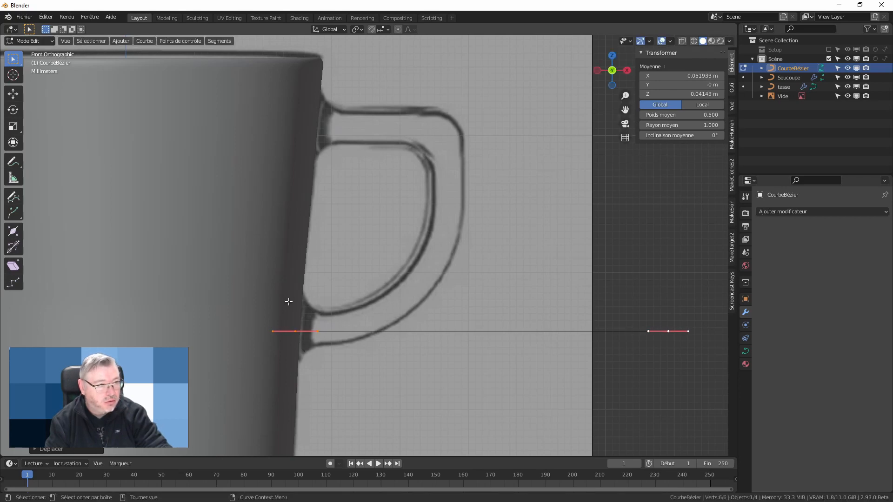
- Scale down the tangent handles of the curve's end point on the cup wall until they are very short
{"action": "left_click_drag", "start_coordinate": [624, 315], "coordinate": [677, 351]}
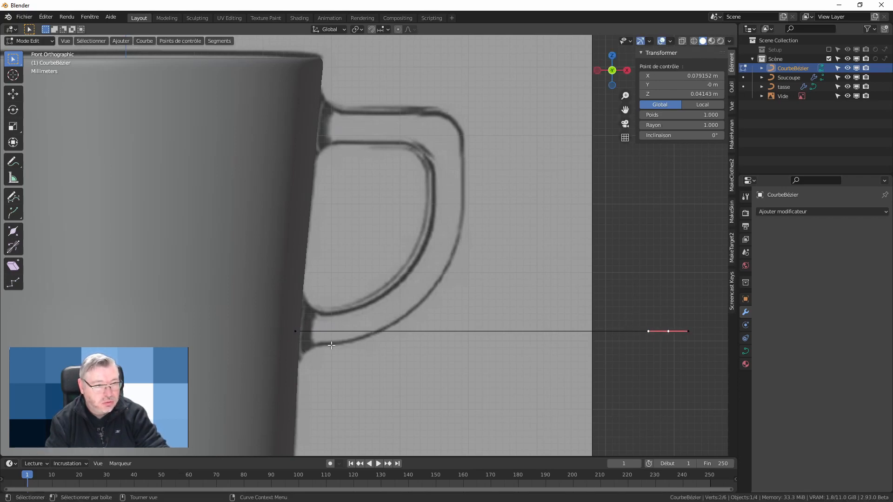
{"action": "left_click", "coordinate": [296, 331]}
{"action": "key", "text": "s"}
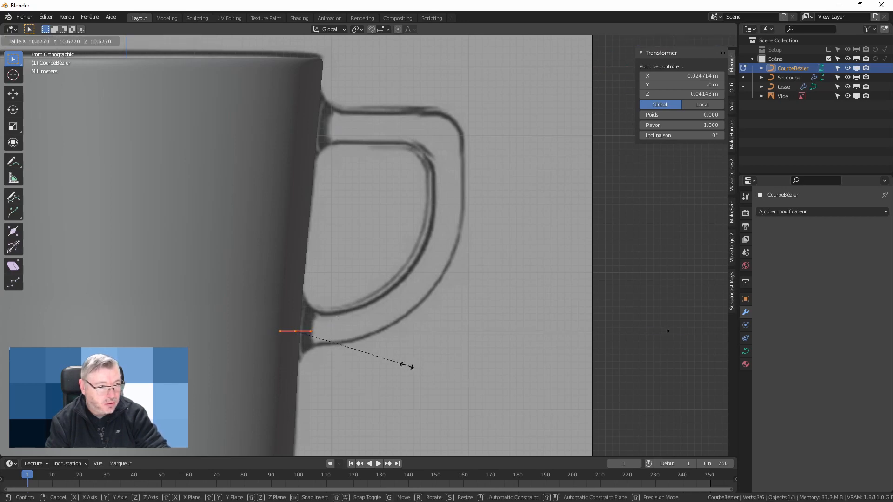
{"action": "left_click", "coordinate": [308, 353]}
- Move the curve's far end point close to the cup, inside the handle's lower arm at about X 28.1 mm, Z 41.7 mm
{"action": "left_click_drag", "start_coordinate": [627, 308], "coordinate": [699, 361]}
{"action": "key", "text": "g"}
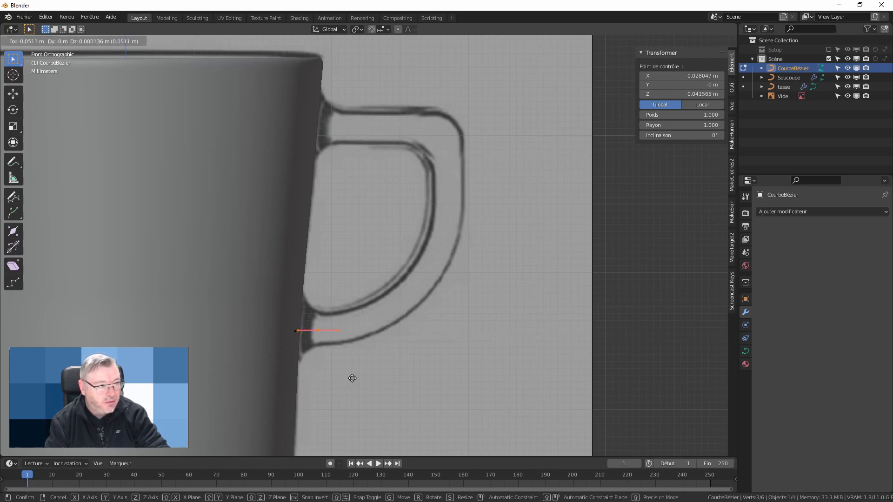
{"action": "left_click", "coordinate": [352, 377]}
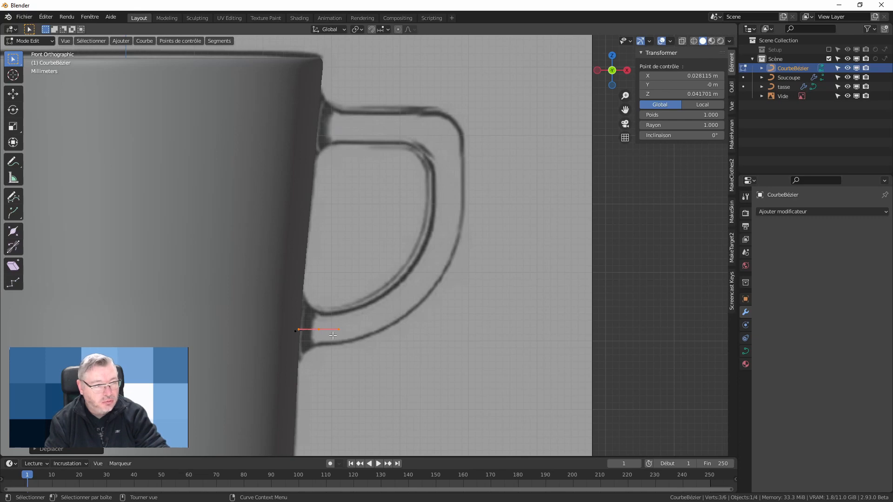
- Extrude a control point into the handle's lower bend at about X 42 mm, Z 47.4 mm and rotate its tangent along the bend
{"action": "scroll", "coordinate": [319, 319], "scroll_direction": "up", "scroll_amount": 3}
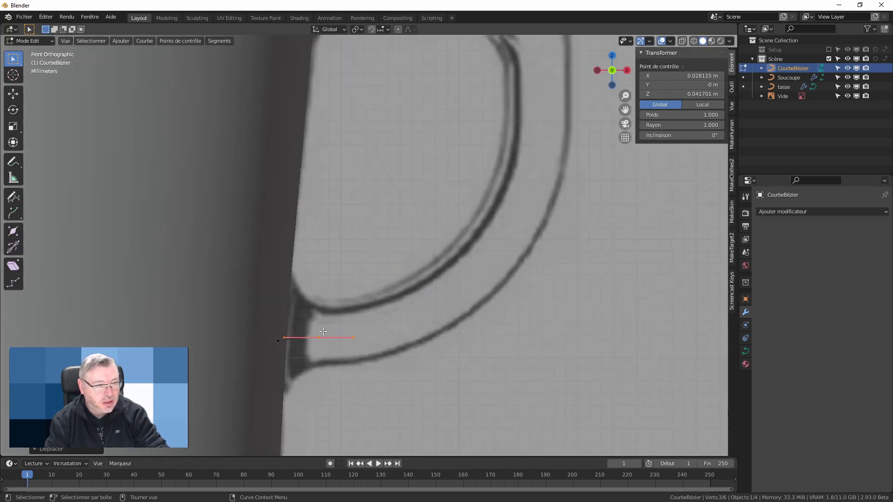
{"action": "key", "text": "e"}
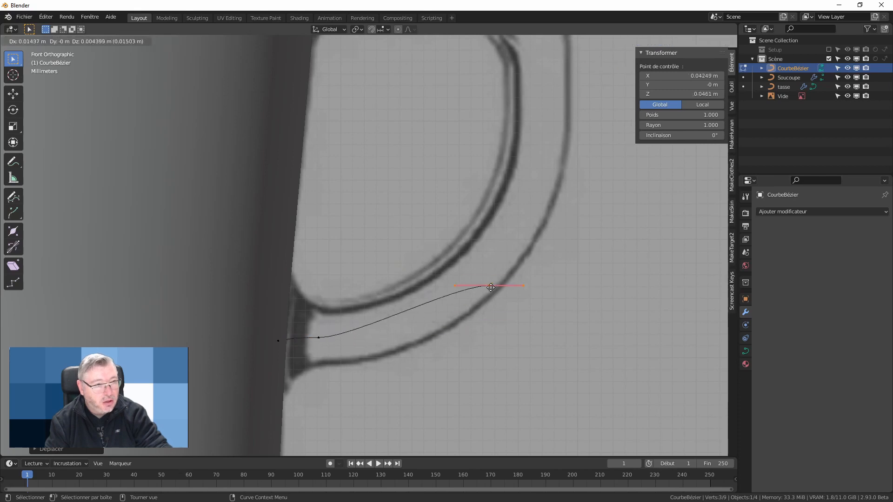
{"action": "left_click", "coordinate": [480, 278]}
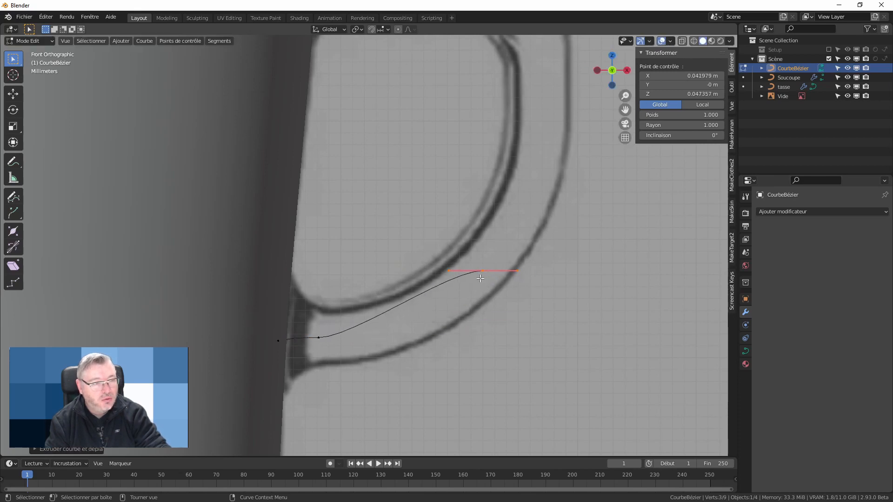
{"action": "key", "text": "r"}
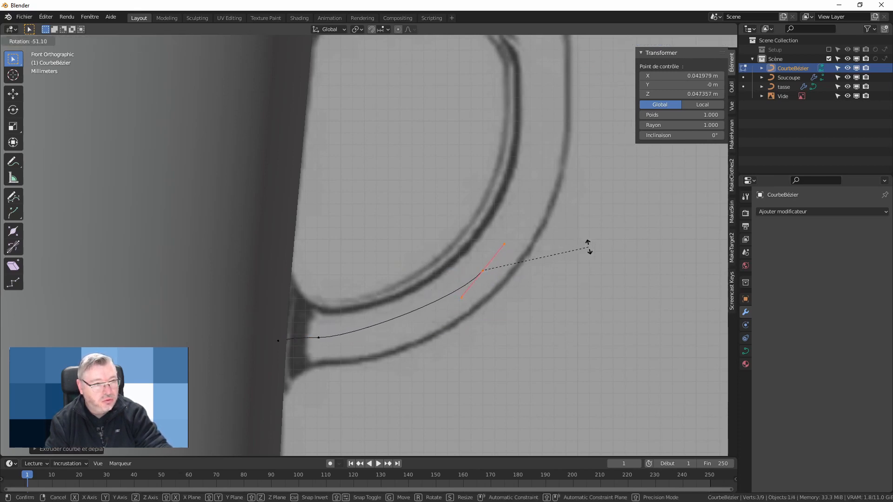
{"action": "left_click", "coordinate": [585, 247]}
- Lengthen the lower-bend point's tangent handles and nudge the point to centre the curve between the handle outlines
{"action": "scroll", "coordinate": [586, 295], "scroll_direction": "down", "scroll_amount": 3}
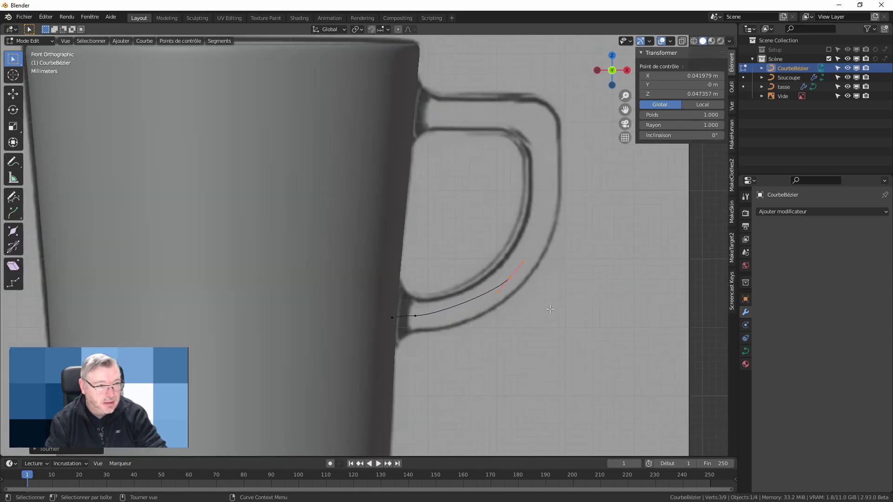
{"action": "key", "text": "s"}
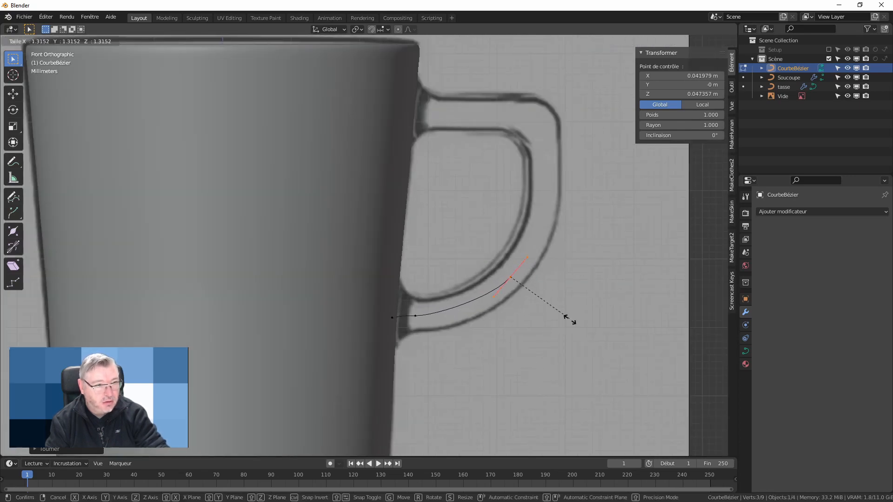
{"action": "left_click", "coordinate": [591, 349]}
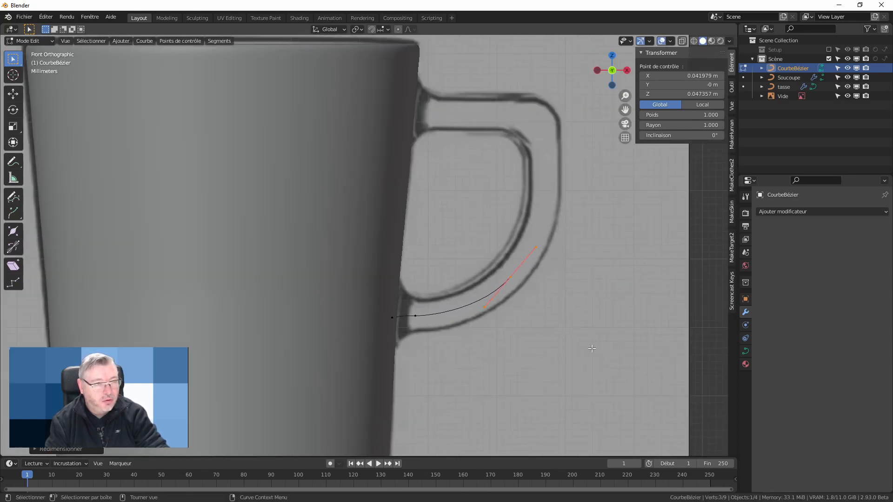
{"action": "key", "text": "g"}
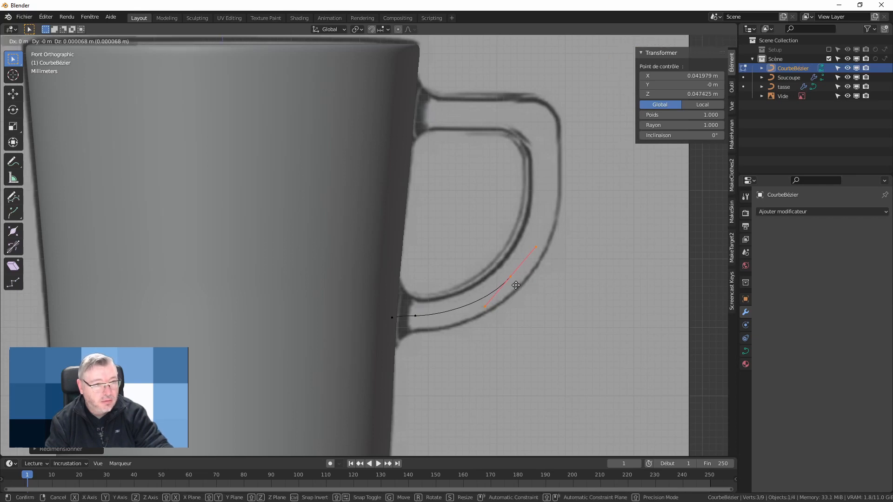
{"action": "left_click", "coordinate": [517, 285]}
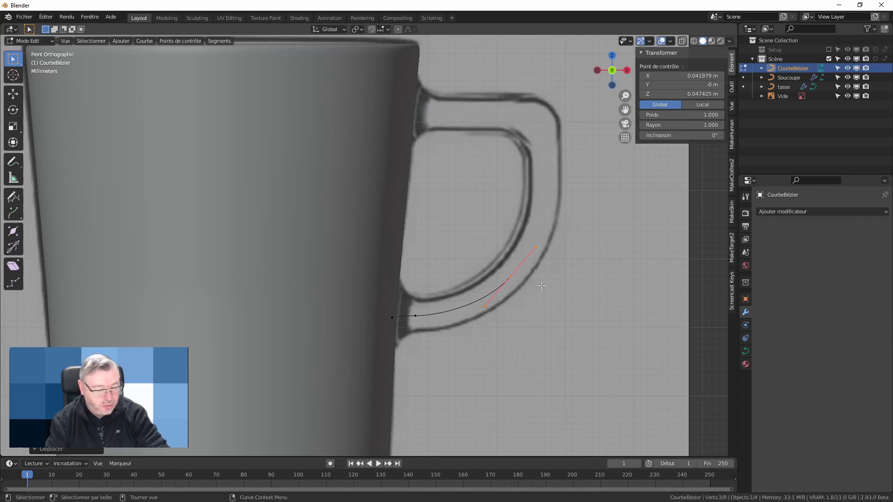
- Extrude a control point up to the handle's outer side at about X 47.1 mm, Z 61.4 mm and rotate its tangent vertical
{"action": "key", "text": "e"}
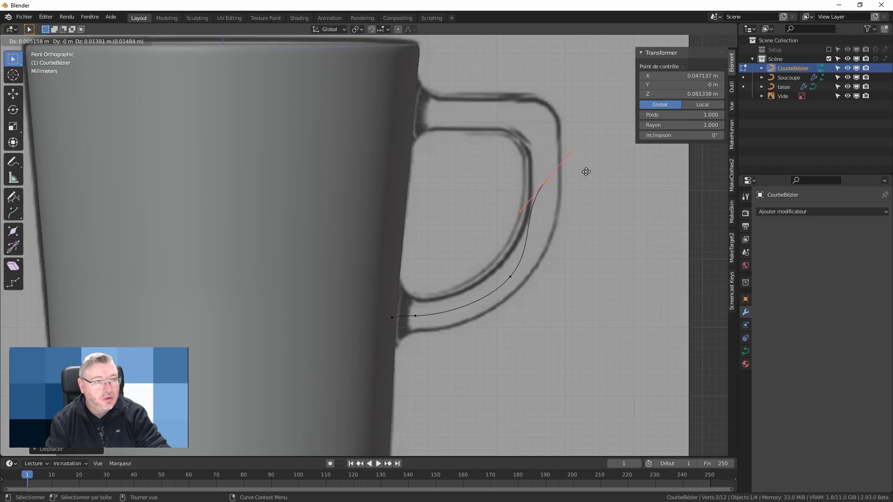
{"action": "left_click", "coordinate": [583, 170]}
{"action": "key", "text": "r"}
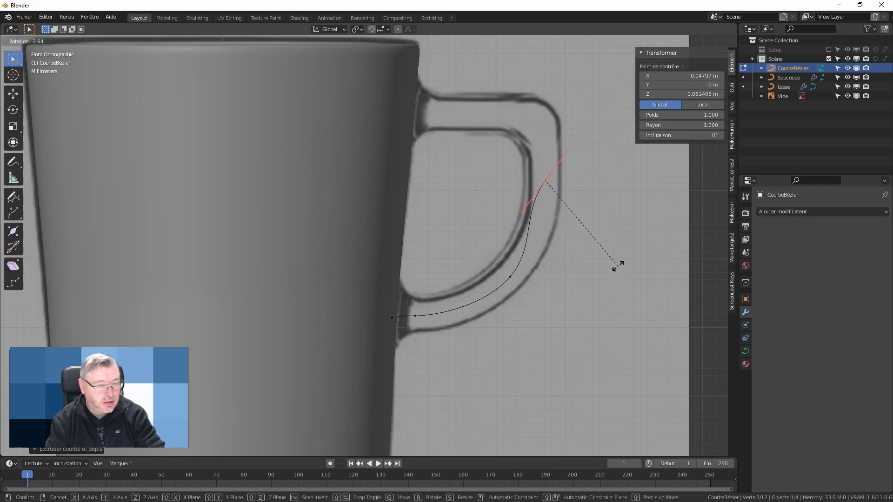
{"action": "left_click", "coordinate": [576, 186]}
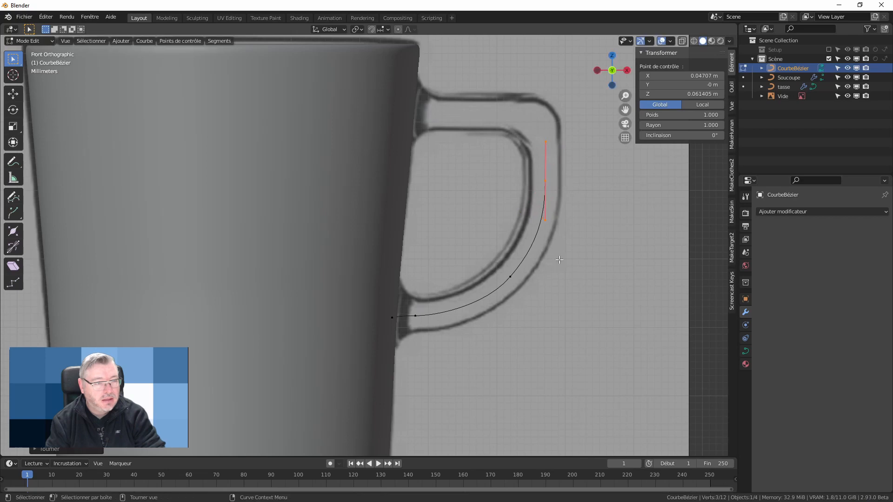
- Extrude a point to the handle's upper corner at about X 45.9 mm, Z 69.8 mm, with a shortened tangent turned diagonally around the corner
{"action": "scroll", "coordinate": [570, 181], "scroll_direction": "up", "scroll_amount": 2}
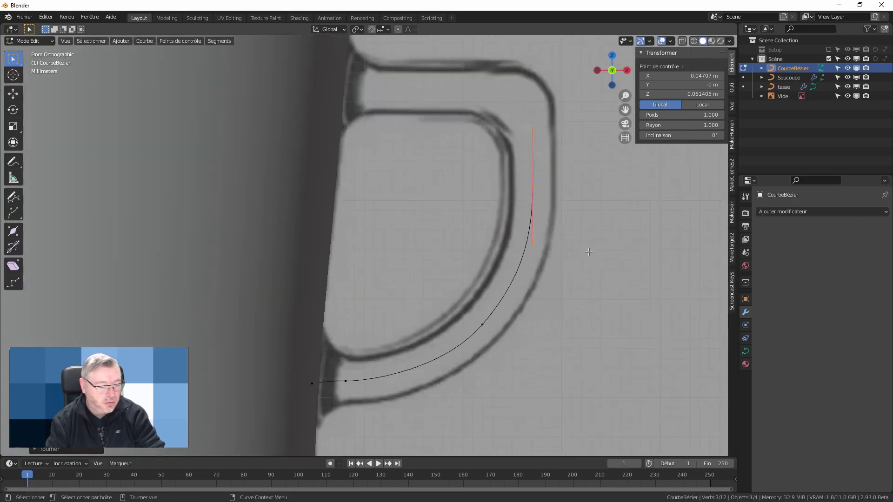
{"action": "middle_click_drag", "start_coordinate": [591, 254], "coordinate": [515, 309], "text": "shift"}
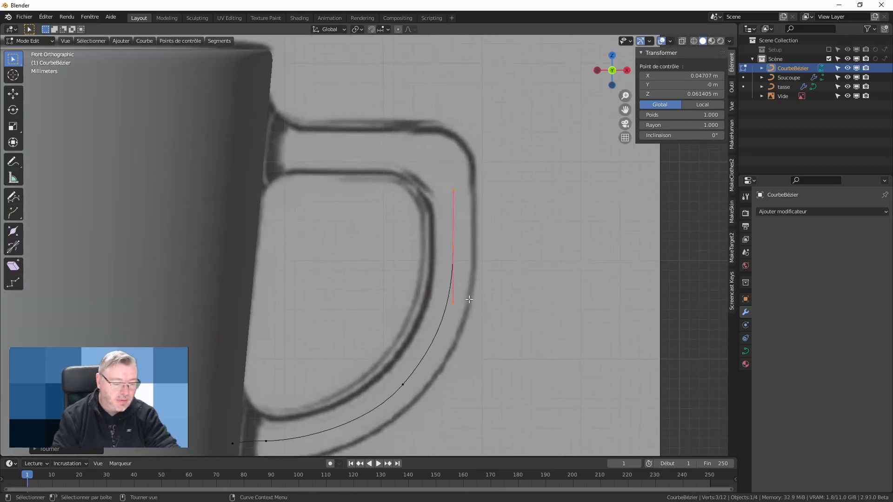
{"action": "key", "text": "e"}
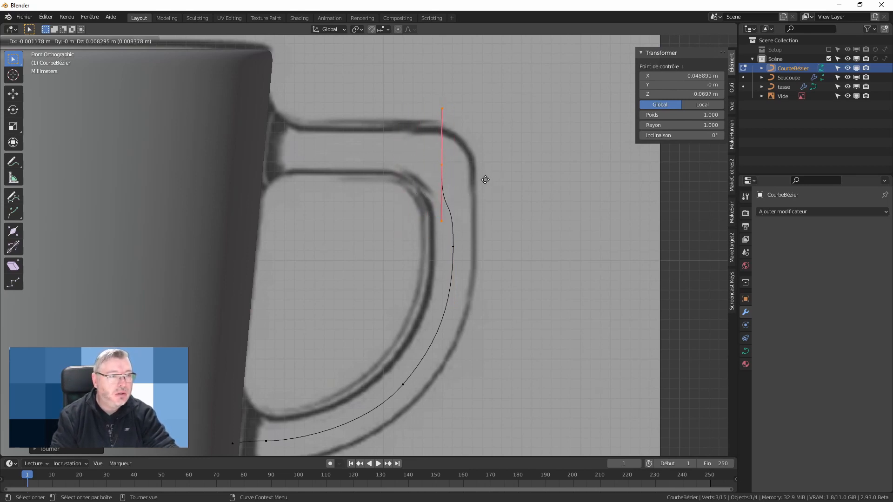
{"action": "left_click", "coordinate": [485, 179]}
{"action": "key", "text": "r"}
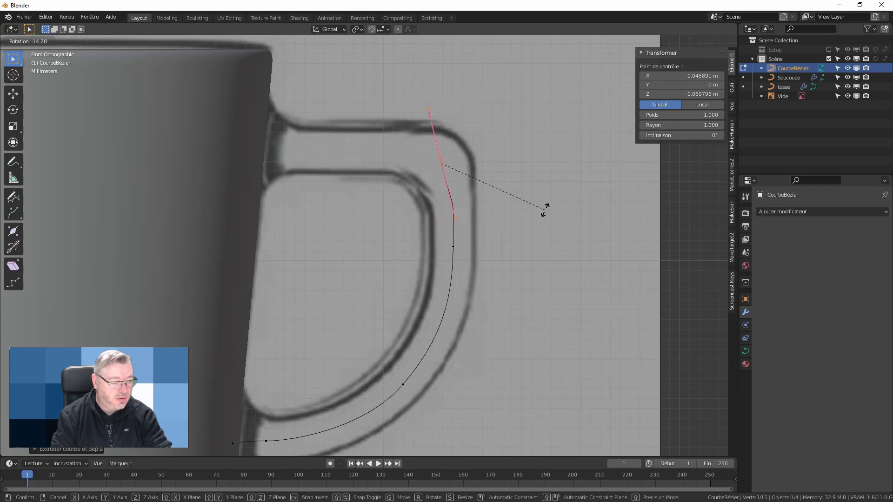
{"action": "left_click", "coordinate": [527, 152]}
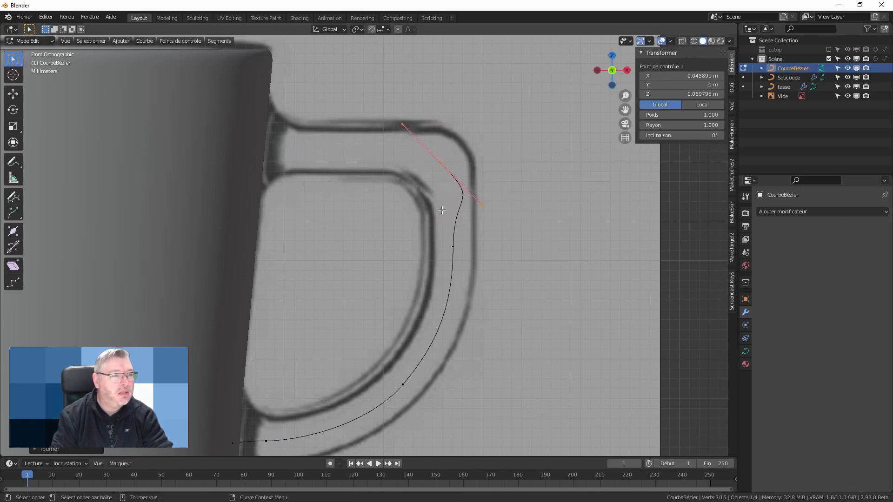
{"action": "key", "text": "s"}
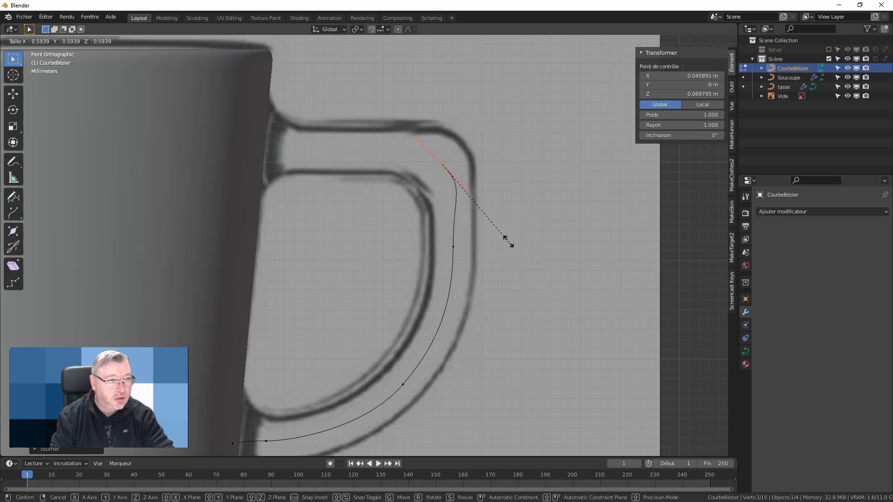
{"action": "left_click", "coordinate": [491, 218]}
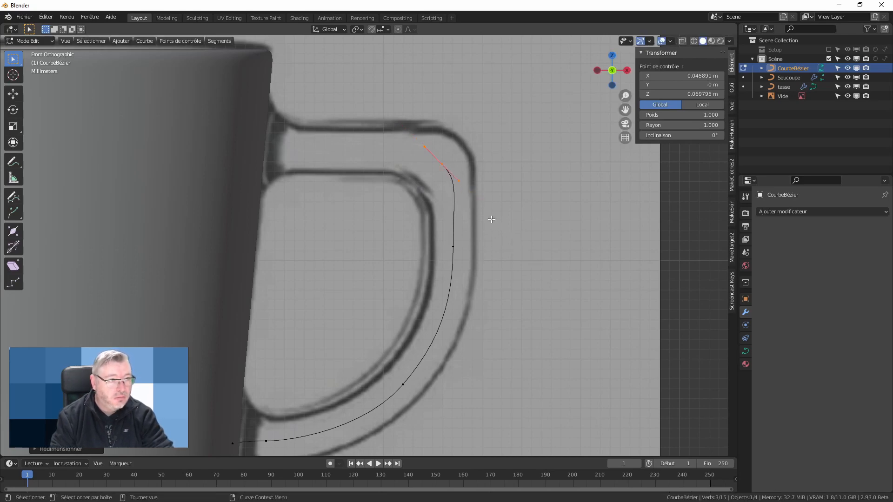
- Extrude a control point to the handle's upper attachment at about X 31.1 mm, Z 71.3 mm and rotate its tangent horizontal
{"action": "key", "text": "e"}
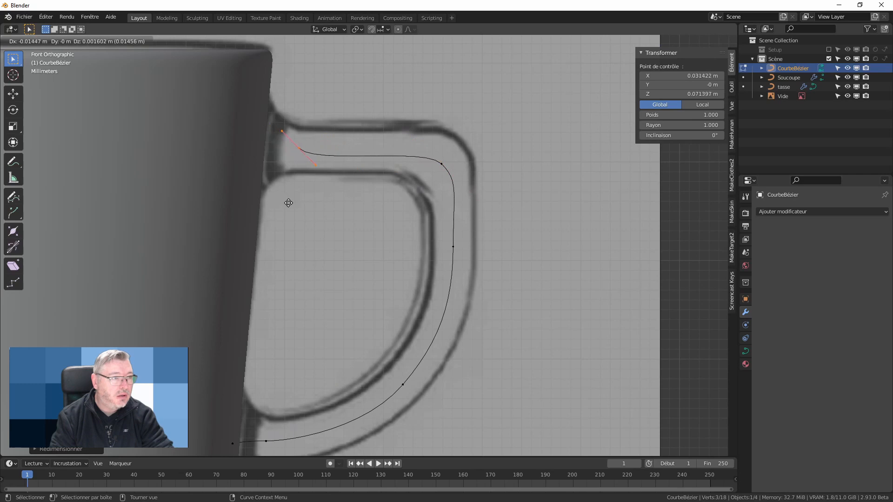
{"action": "left_click", "coordinate": [285, 204]}
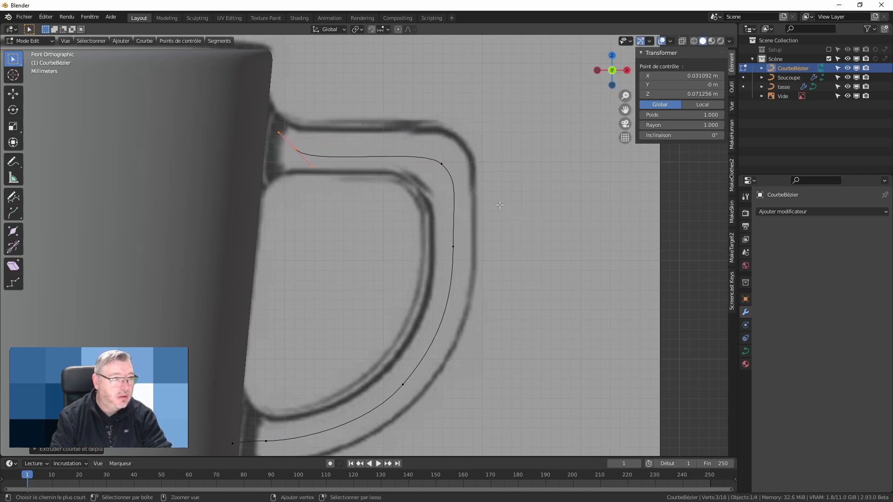
{"action": "key", "text": "r"}
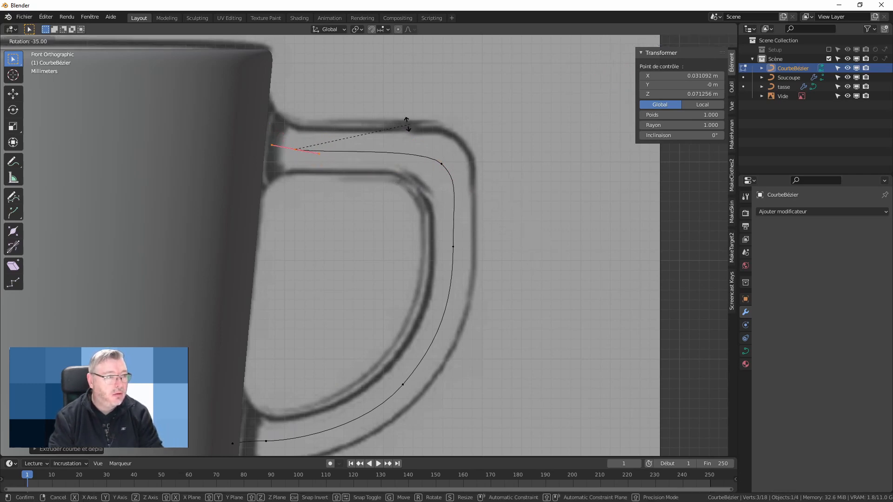
{"action": "left_click", "coordinate": [347, 127]}
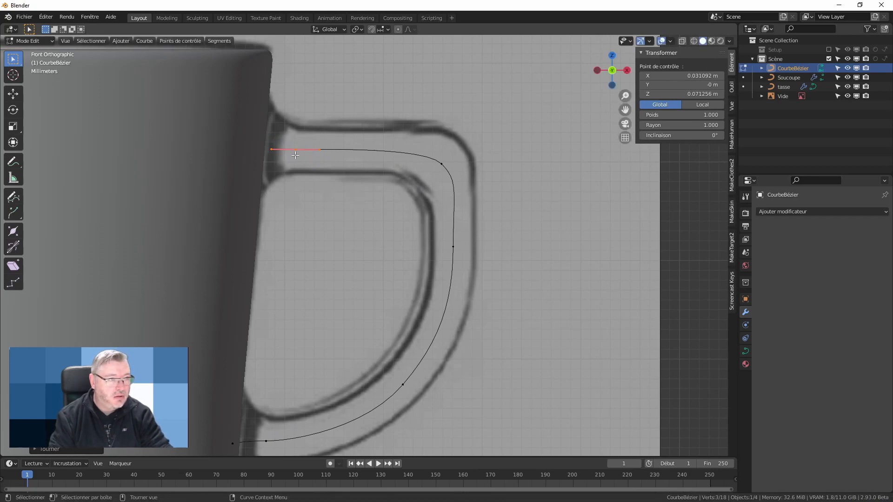
- Extrude the handle curve's upper end along X into the cup wall to about X 27.3 mm, and leave Edit Mode
{"action": "key", "text": "e"}
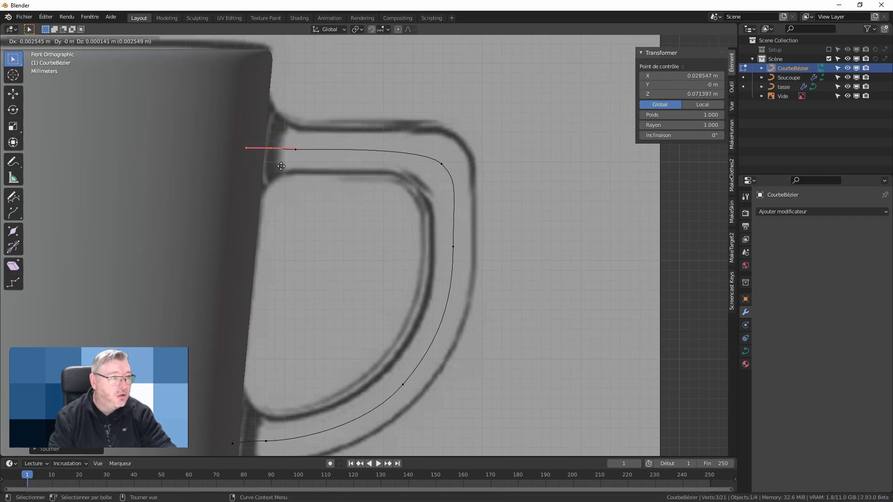
{"action": "key", "text": "x"}
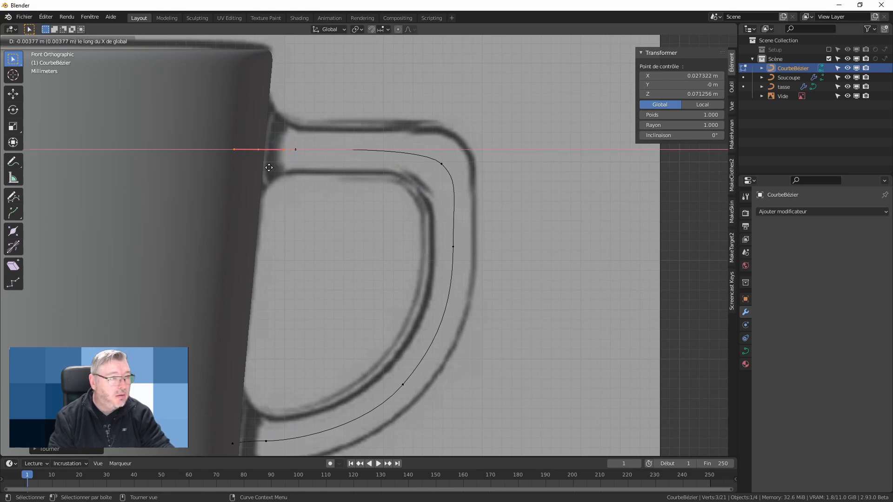
{"action": "left_click", "coordinate": [269, 167]}
{"action": "scroll", "coordinate": [337, 216], "scroll_direction": "down", "scroll_amount": 3}
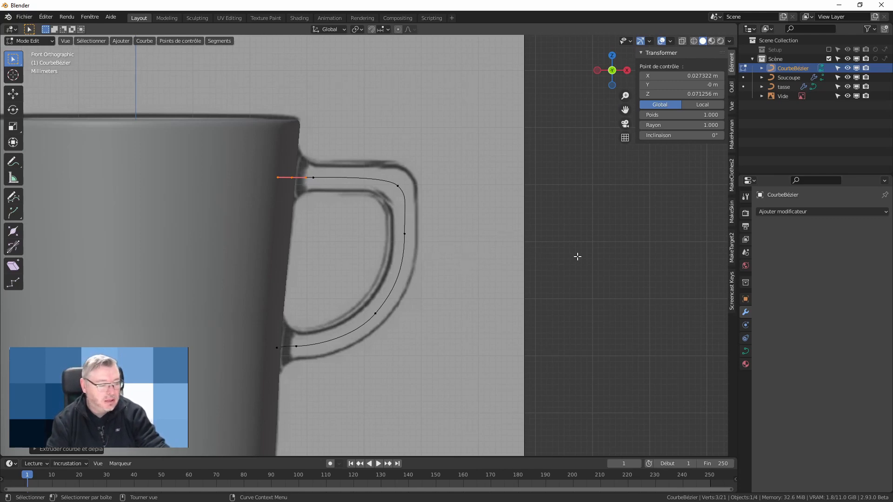
{"action": "key", "text": "Tab"}
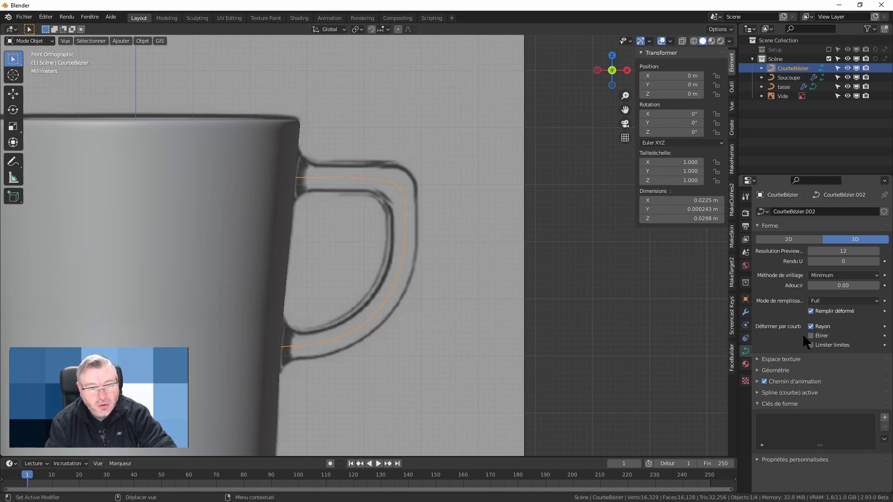
- Give the handle curve thickness with a round bevel about 0.003 m deep
{"action": "left_click", "coordinate": [758, 369]}
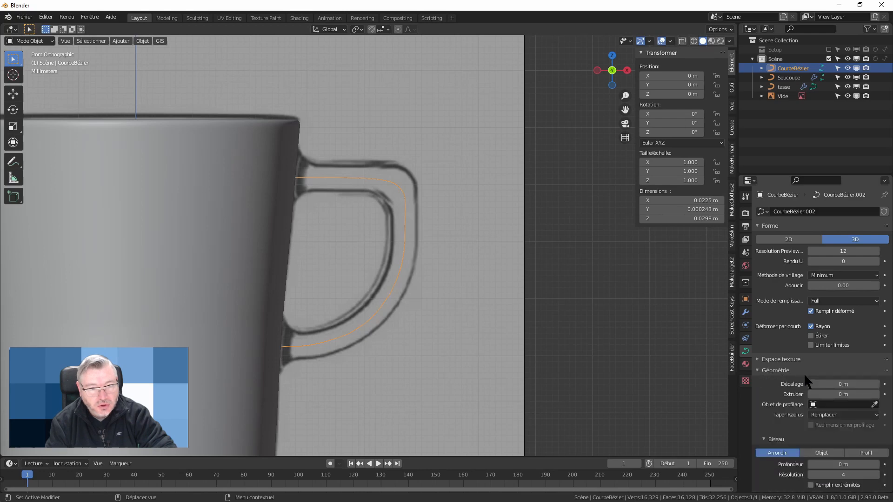
{"action": "scroll", "coordinate": [830, 423], "scroll_direction": "down", "scroll_amount": 5}
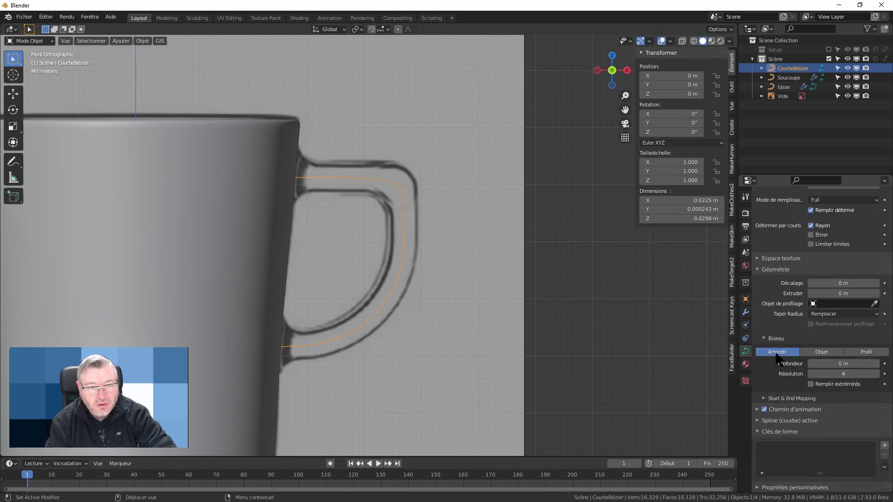
{"action": "mouse_move", "coordinate": [844, 363]}
{"action": "left_mouse_down"}
{"action": "mouse_move", "coordinate": [866, 363]}
{"action": "mouse_move", "coordinate": [844, 363]}
{"action": "left_mouse_up"}
{"action": "left_click", "coordinate": [877, 363]}
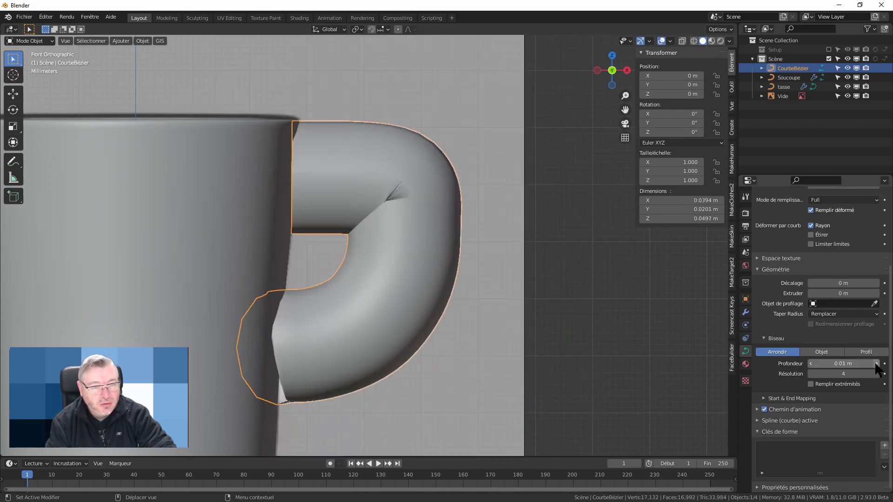
{"action": "left_click", "coordinate": [832, 363]}
{"action": "left_click", "coordinate": [762, 366]}
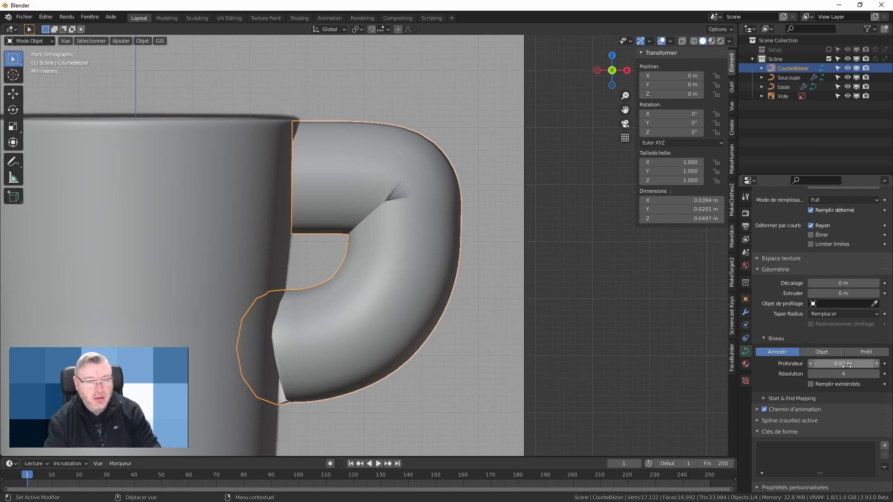
{"action": "left_click_drag", "start_coordinate": [855, 363], "coordinate": [833, 363]}
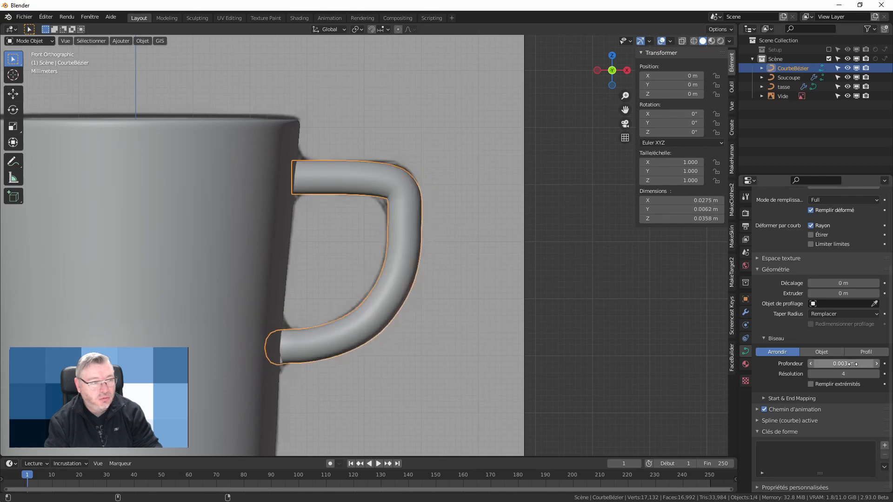
- Show the scene in wireframe and set the handle's bevel depth to 0.0025 m to match the reference outlines
{"action": "left_click", "coordinate": [694, 41]}
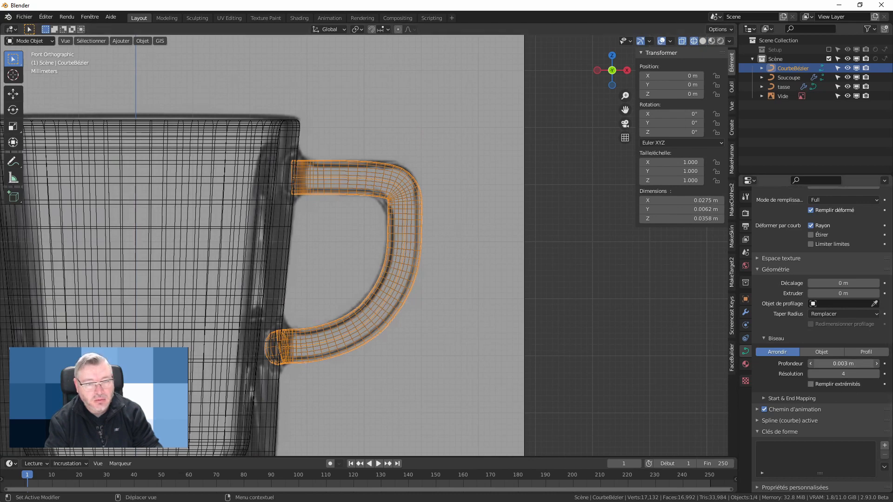
{"action": "left_click", "coordinate": [826, 364]}
{"action": "key", "text": "BackSpace"}
{"action": "type", "text": "25"}
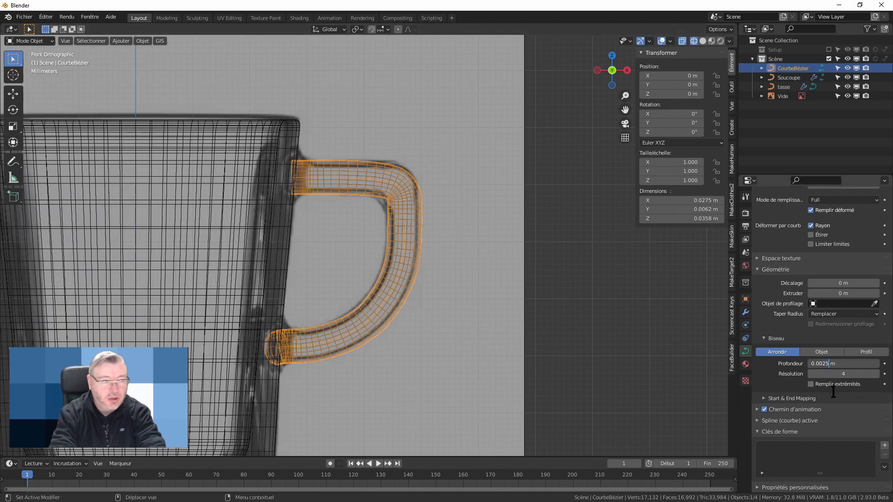
{"action": "key", "text": "Return"}
{"action": "scroll", "coordinate": [331, 323], "scroll_direction": "up", "scroll_amount": 5}
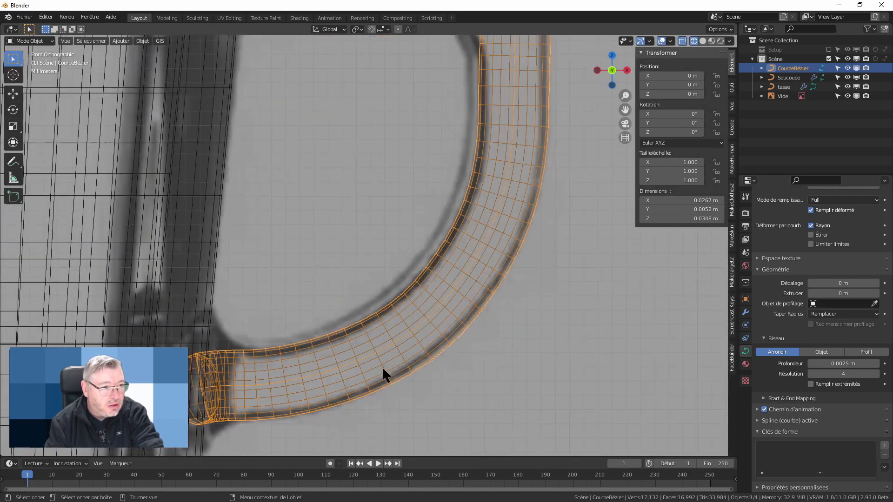
{"action": "scroll", "coordinate": [247, 363], "scroll_direction": "down", "scroll_amount": 3}
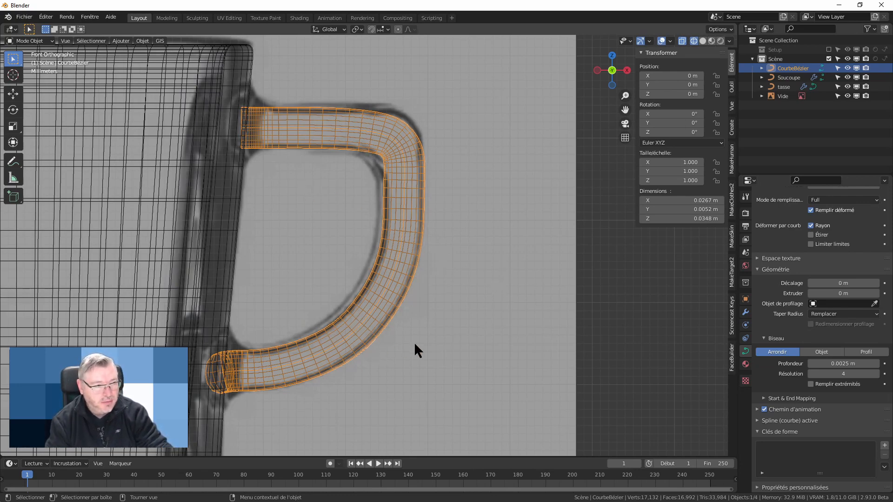
- Return to solid shading and view the cup and handle in perspective
{"action": "left_click", "coordinate": [286, 385]}
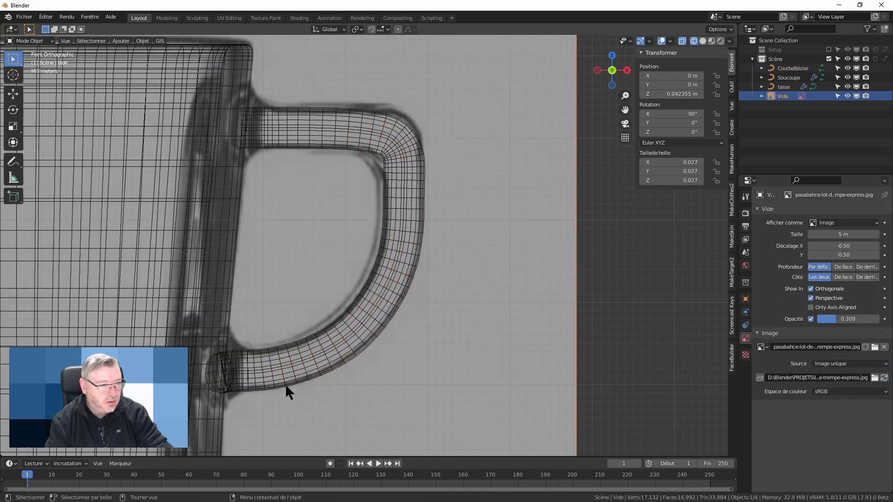
{"action": "scroll", "coordinate": [305, 359], "scroll_direction": "down", "scroll_amount": 3}
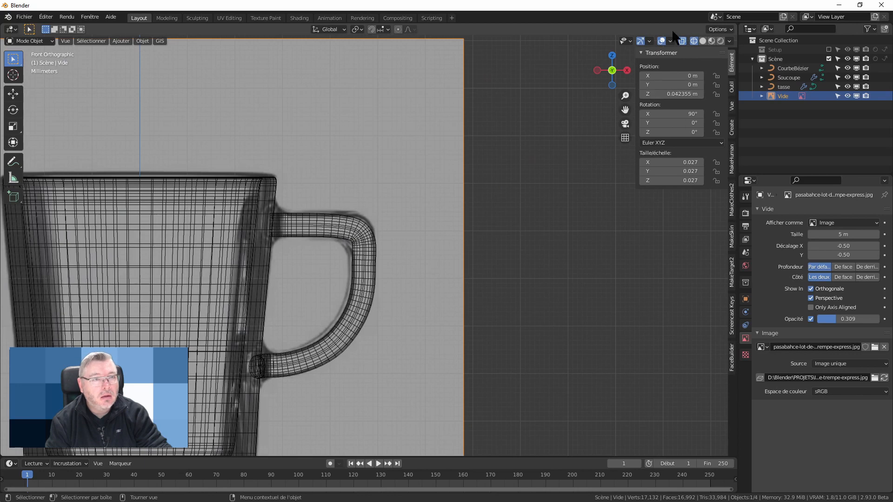
{"action": "left_click", "coordinate": [702, 41]}
{"action": "middle_click_drag", "start_coordinate": [471, 241], "coordinate": [421, 251]}
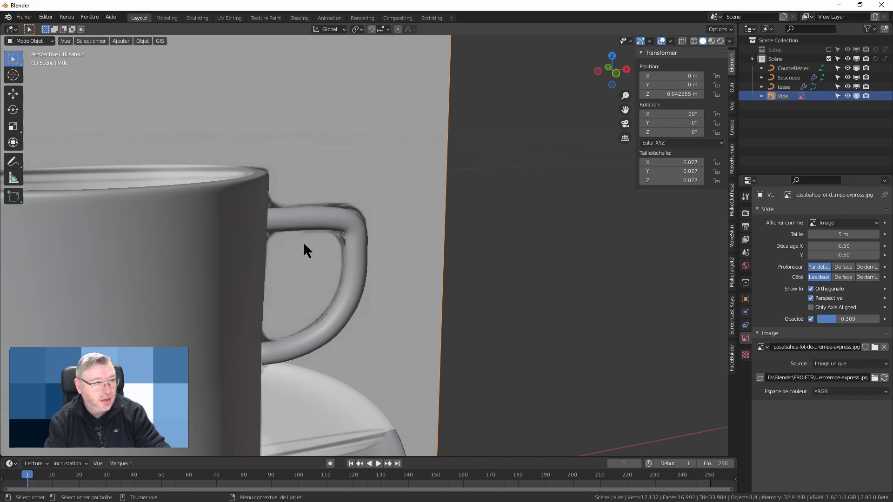
- Edit the handle curve from the front and enlarge the radius of its upper end point to about 2.09
{"action": "left_click", "coordinate": [359, 235]}
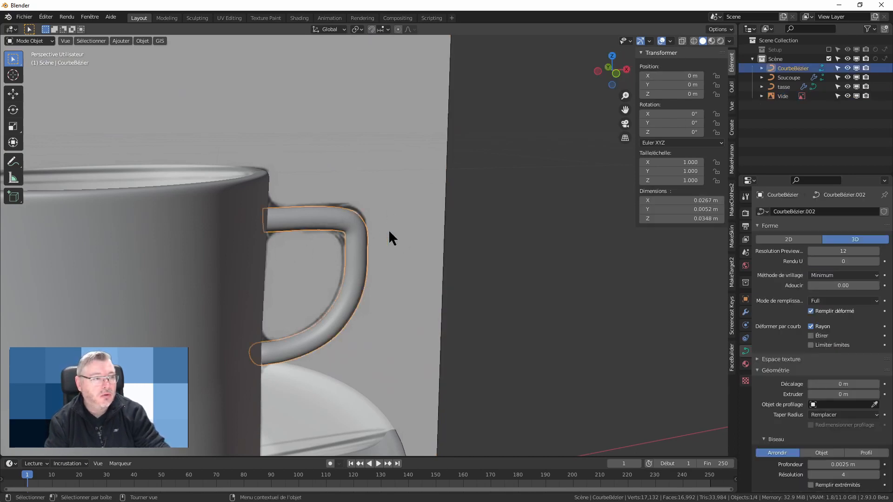
{"action": "key", "text": "Tab"}
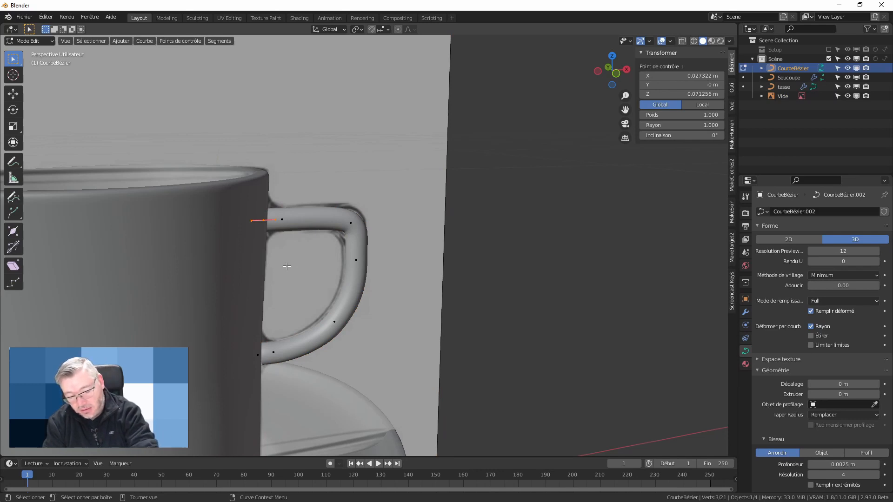
{"action": "key", "text": "KP_1"}
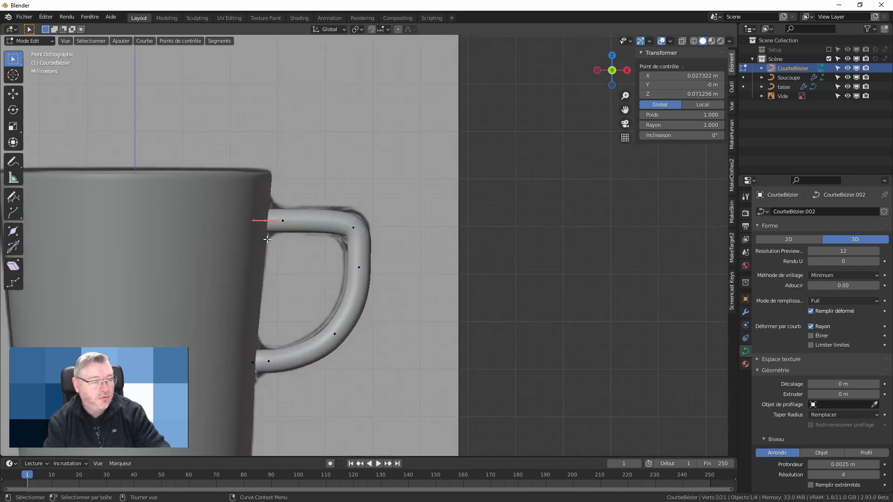
{"action": "scroll", "coordinate": [267, 239], "scroll_direction": "up", "scroll_amount": 4}
{"action": "middle_click_drag", "start_coordinate": [290, 258], "coordinate": [398, 206], "text": "shift"}
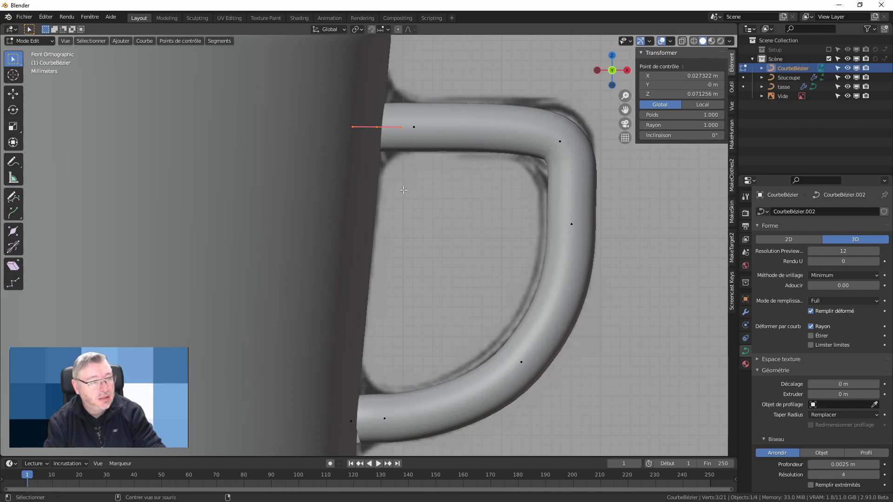
{"action": "key", "text": "alt+s"}
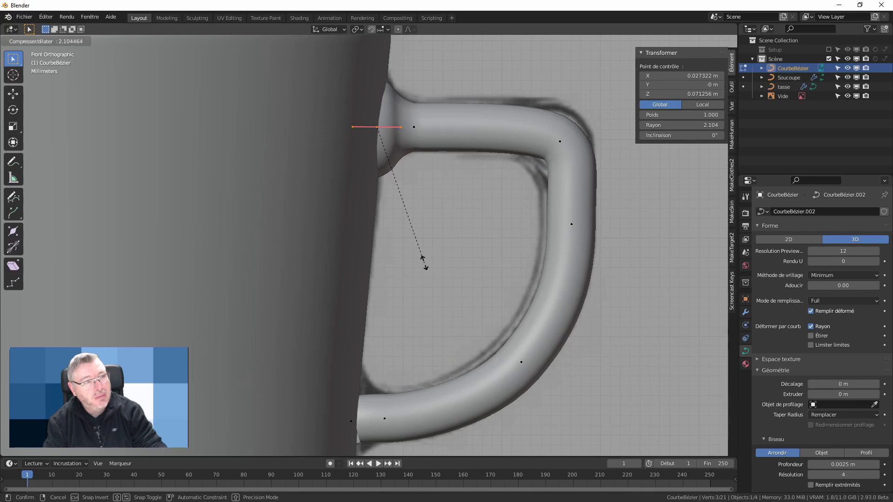
{"action": "left_click", "coordinate": [399, 206]}
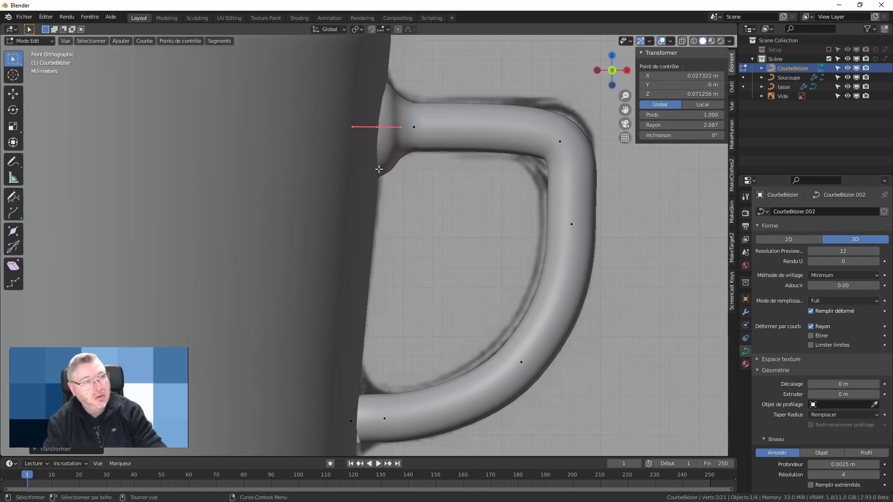
{"action": "left_click", "coordinate": [351, 421]}
{"action": "scroll", "coordinate": [372, 440], "scroll_direction": "down", "scroll_amount": 1}
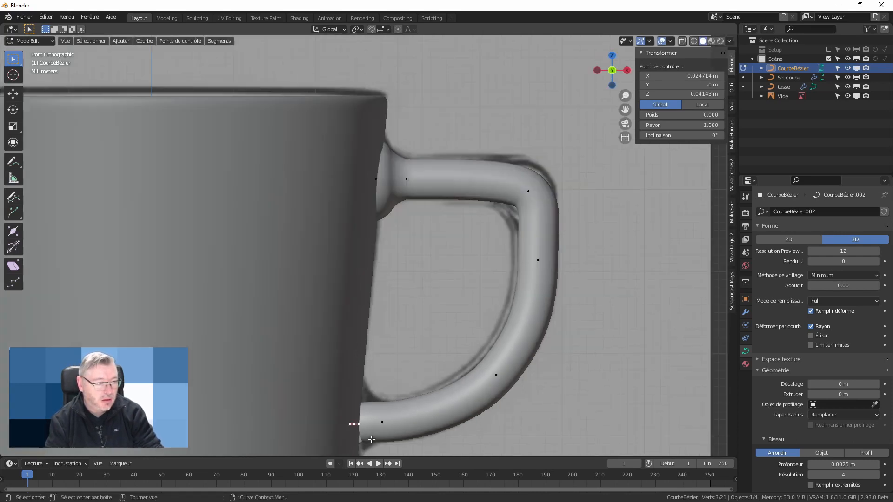
{"action": "scroll", "coordinate": [371, 439], "scroll_direction": "down", "scroll_amount": 1}
{"action": "middle_click_drag", "start_coordinate": [358, 425], "coordinate": [392, 257], "text": "shift"}
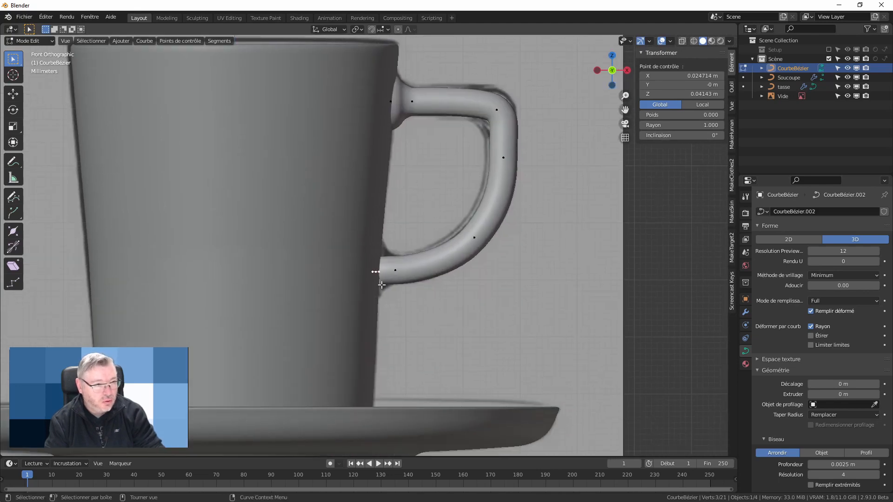
{"action": "key", "text": "alt+s"}
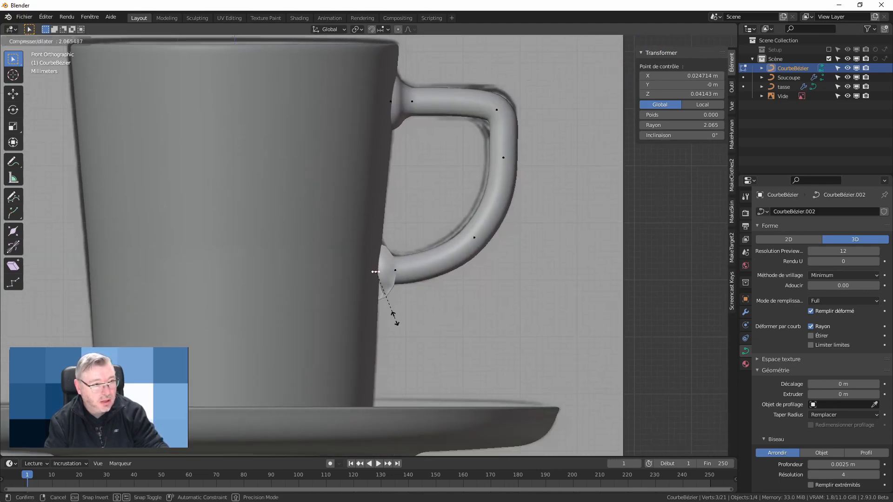
{"action": "key", "text": "Escape"}
{"action": "scroll", "coordinate": [389, 271], "scroll_direction": "up", "scroll_amount": 5}
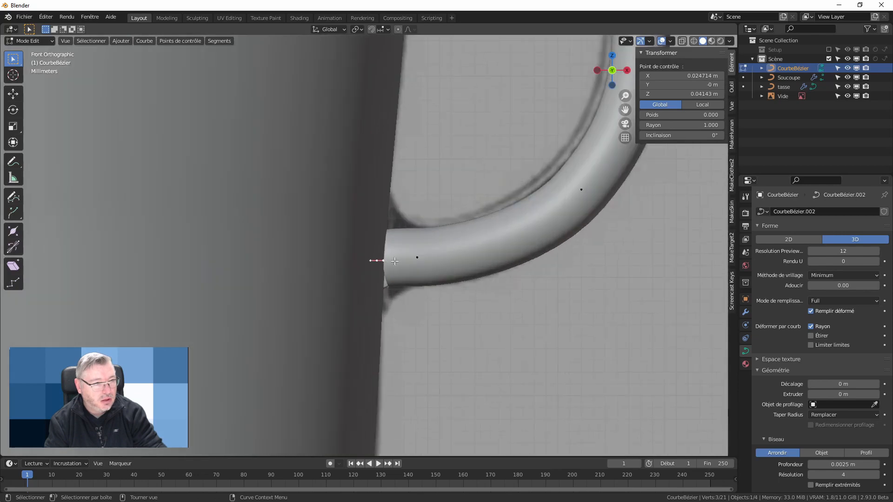
{"action": "scroll", "coordinate": [390, 271], "scroll_direction": "up", "scroll_amount": 2}
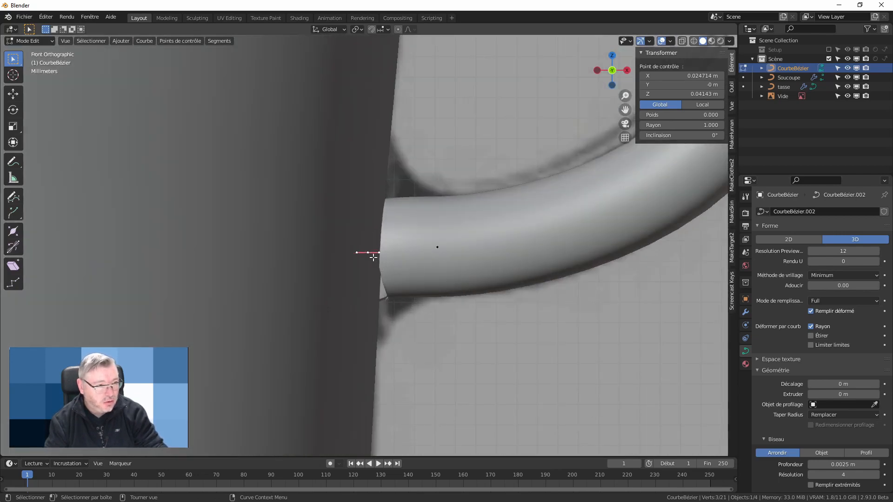
{"action": "key", "text": "g"}
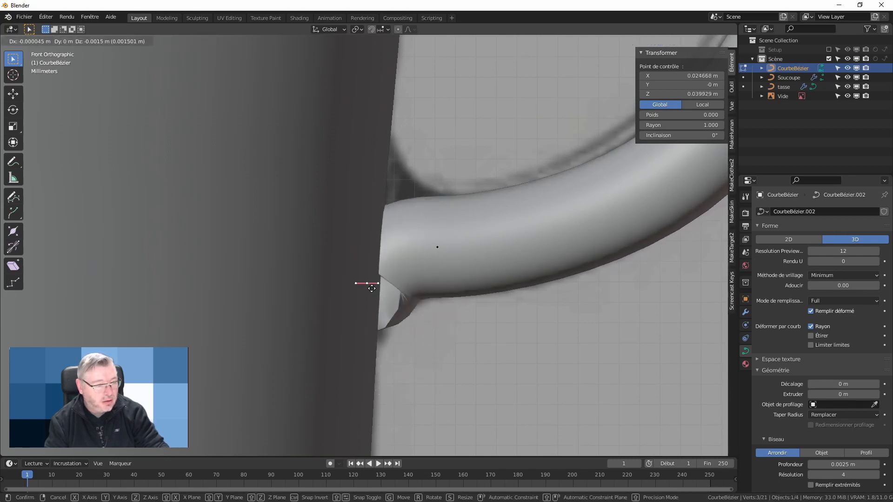
{"action": "right_click", "coordinate": [365, 275]}
- Shorten the tangent handles of the control point just outside the cup at the lower attachment to about 0.14 of their length
{"action": "left_click", "coordinate": [443, 252]}
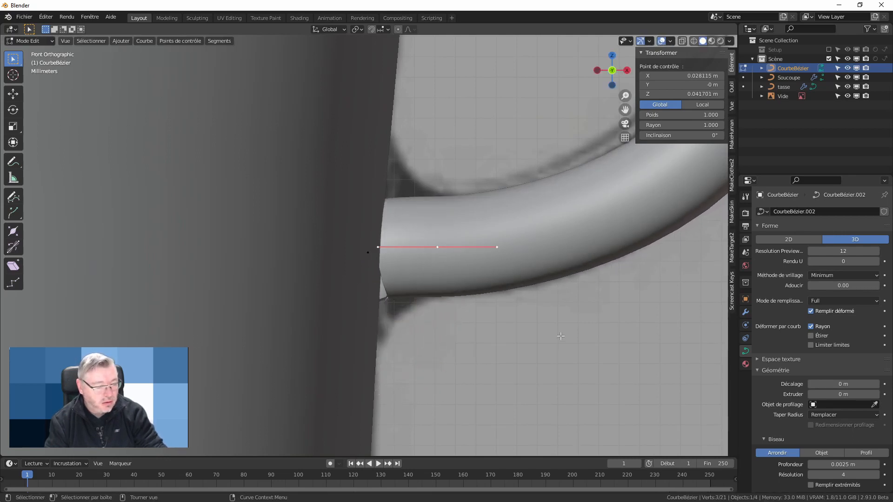
{"action": "key", "text": "s"}
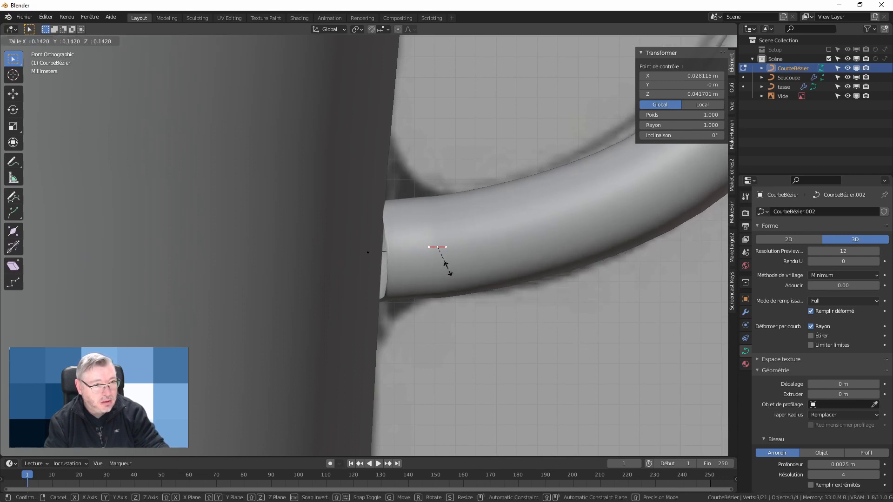
{"action": "left_click", "coordinate": [448, 270]}
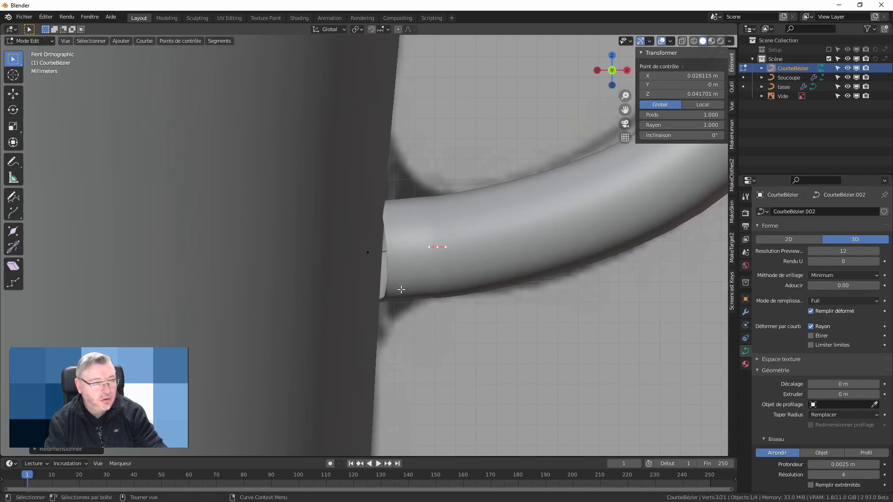
- In top view, rotate the tangent of the handle curve's lower end point to align it with the X axis
{"action": "left_click", "coordinate": [366, 255]}
{"action": "middle_click_drag", "start_coordinate": [442, 307], "coordinate": [443, 375]}
{"action": "key", "text": "KP_7"}
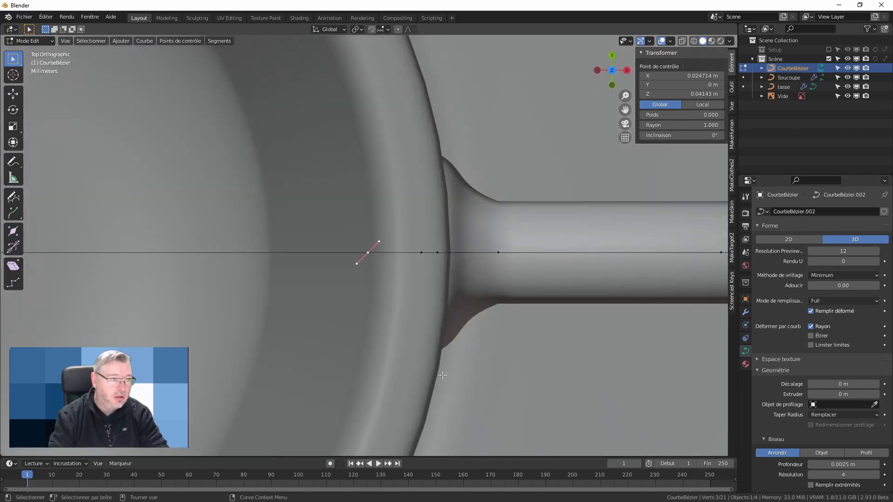
{"action": "key", "text": "r"}
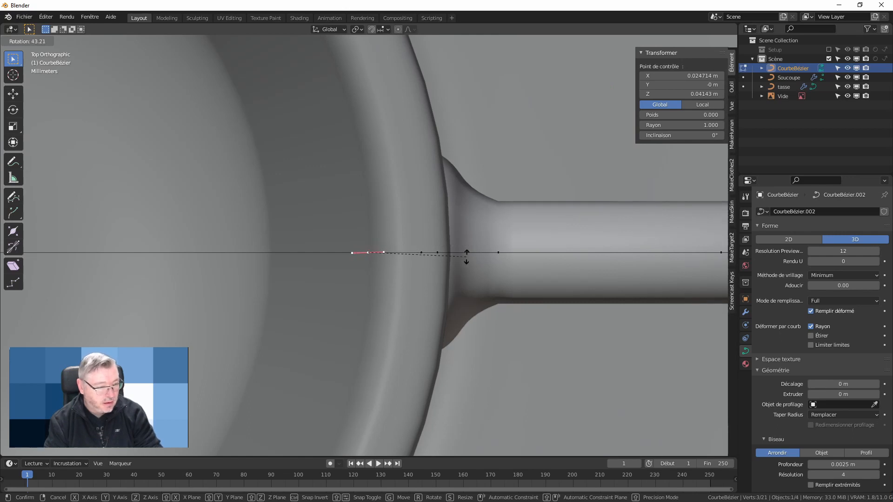
{"action": "left_click", "coordinate": [466, 261]}
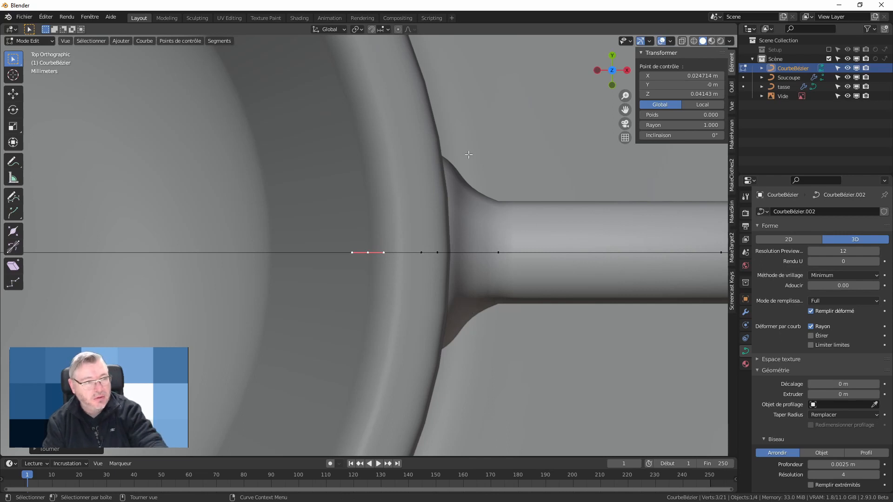
{"action": "scroll", "coordinate": [469, 155], "scroll_direction": "down", "scroll_amount": 4}
{"action": "middle_click_drag", "start_coordinate": [474, 99], "coordinate": [470, 236], "text": "shift"}
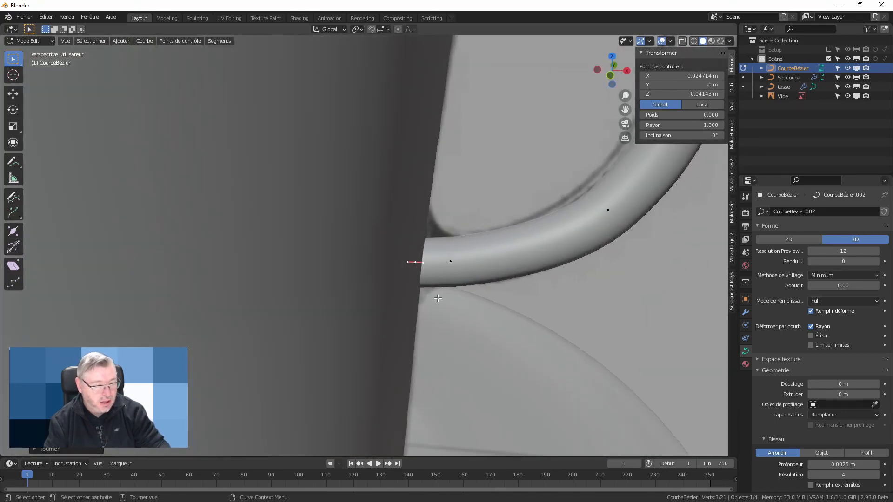
- From the front, enlarge the radius of the handle curve's lower end point to about 3.07
{"action": "key", "text": "KP_1"}
{"action": "key", "text": "alt+s"}
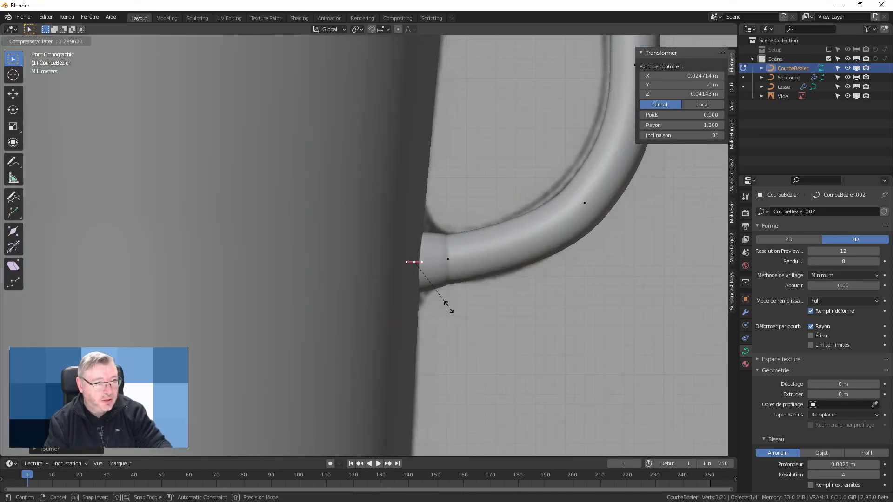
{"action": "left_click", "coordinate": [480, 378]}
{"action": "scroll", "coordinate": [458, 243], "scroll_direction": "down", "scroll_amount": 2}
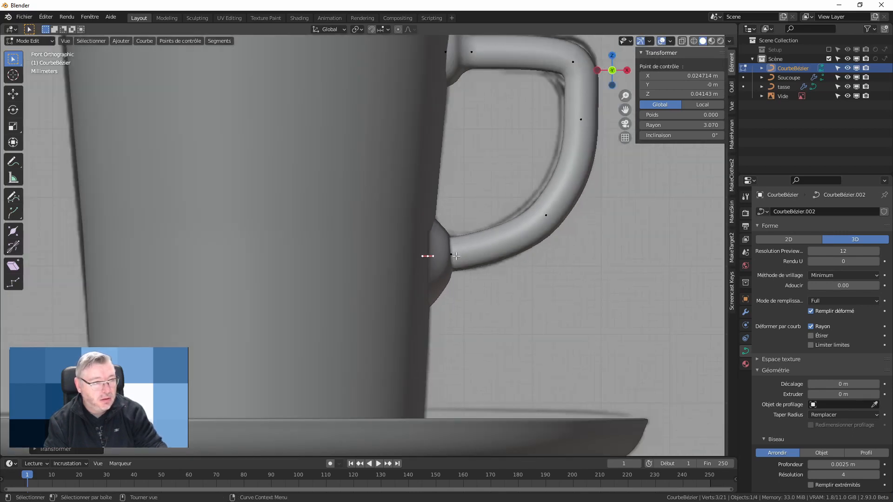
{"action": "scroll", "coordinate": [453, 256], "scroll_direction": "up", "scroll_amount": 4}
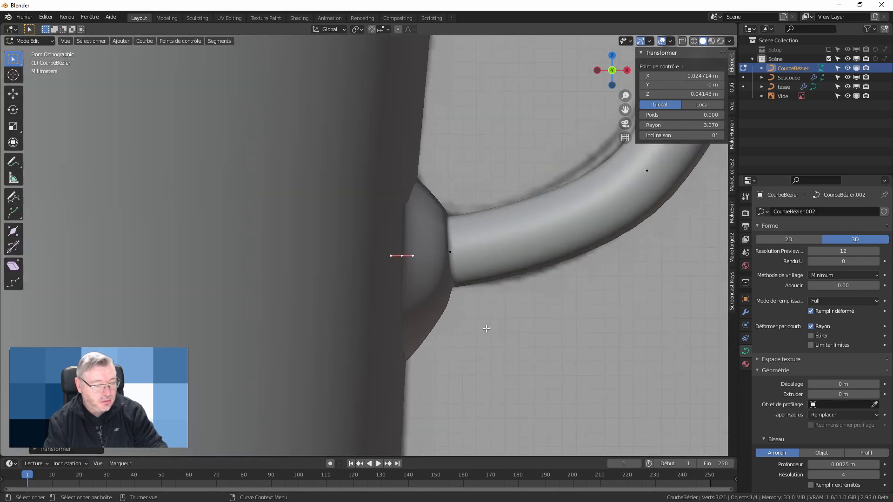
- Slightly reduce the radius of the handle curve's lower end point to narrow the flare against the cup
{"action": "key", "text": "s"}
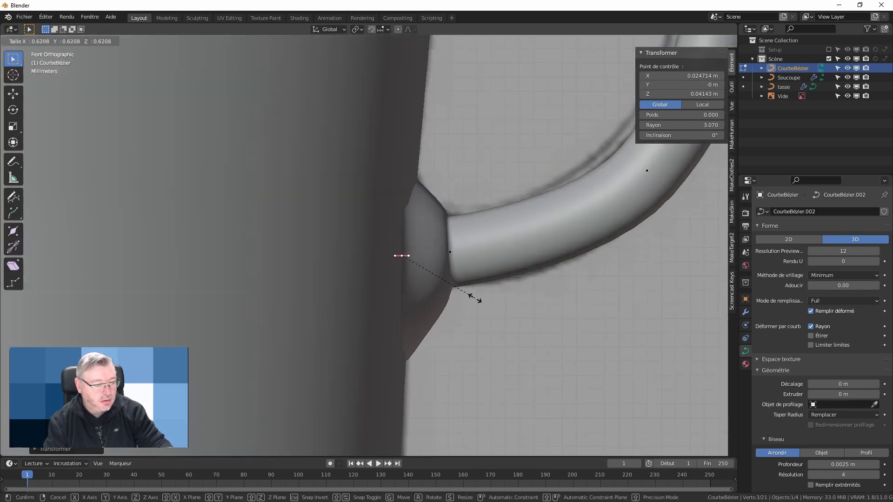
{"action": "right_click", "coordinate": [475, 297]}
{"action": "key", "text": "alt+s"}
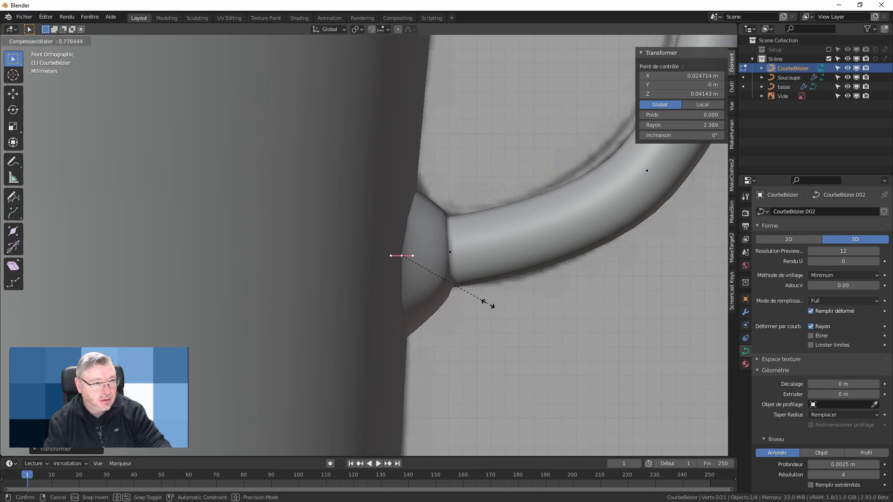
{"action": "left_click", "coordinate": [498, 322]}
{"action": "left_click", "coordinate": [450, 253]}
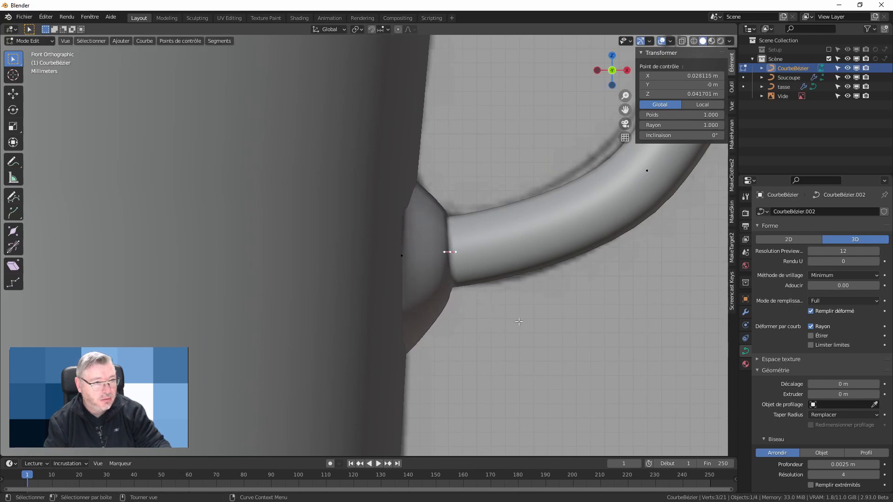
{"action": "key", "text": "alt+s"}
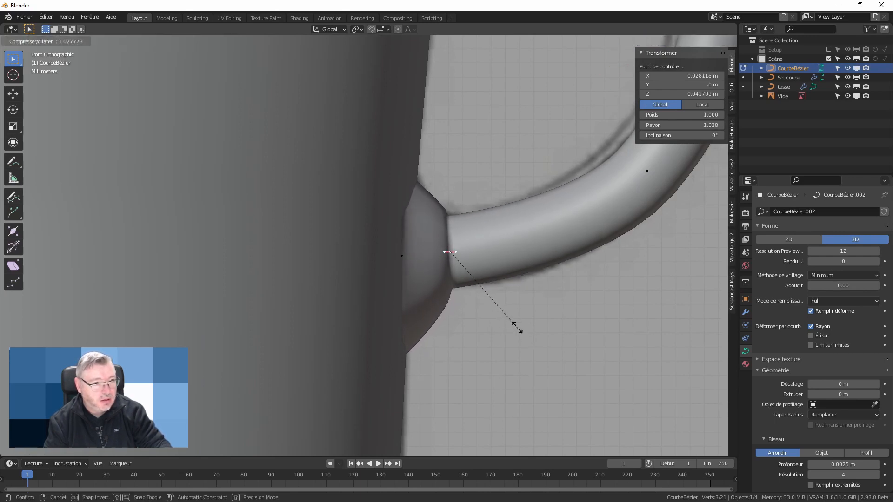
{"action": "right_click", "coordinate": [505, 312]}
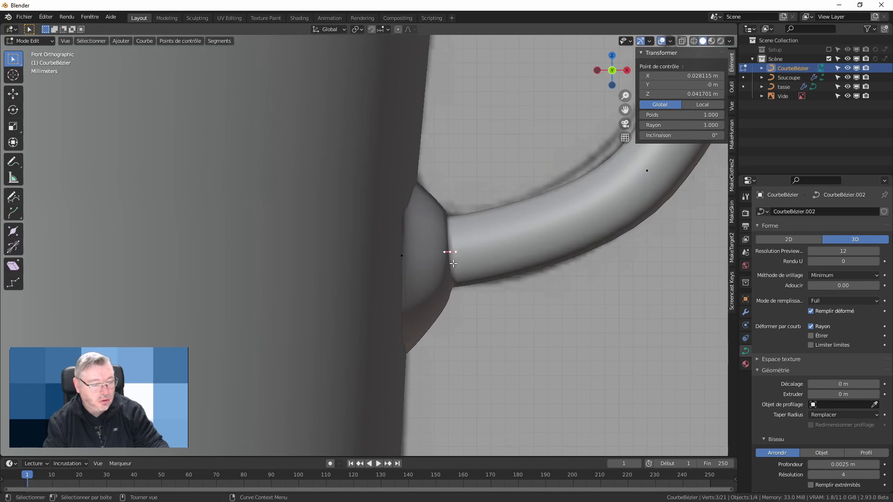
{"action": "key", "text": "s"}
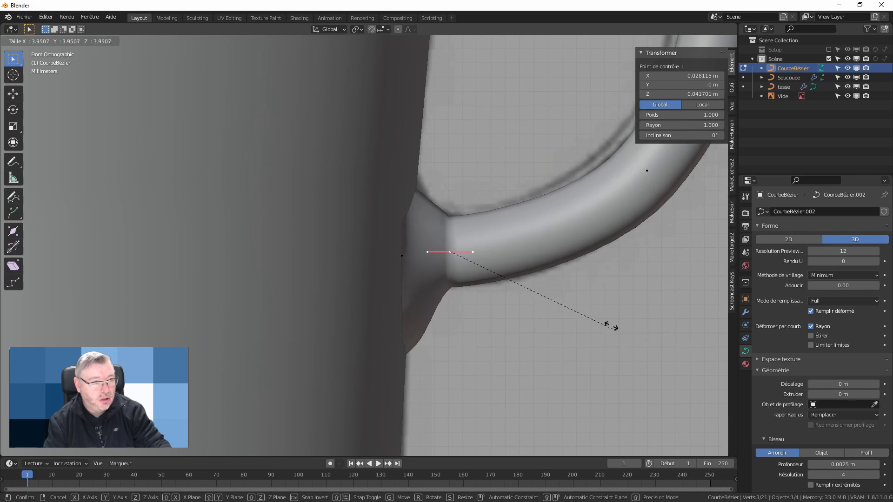
{"action": "right_click", "coordinate": [608, 326]}
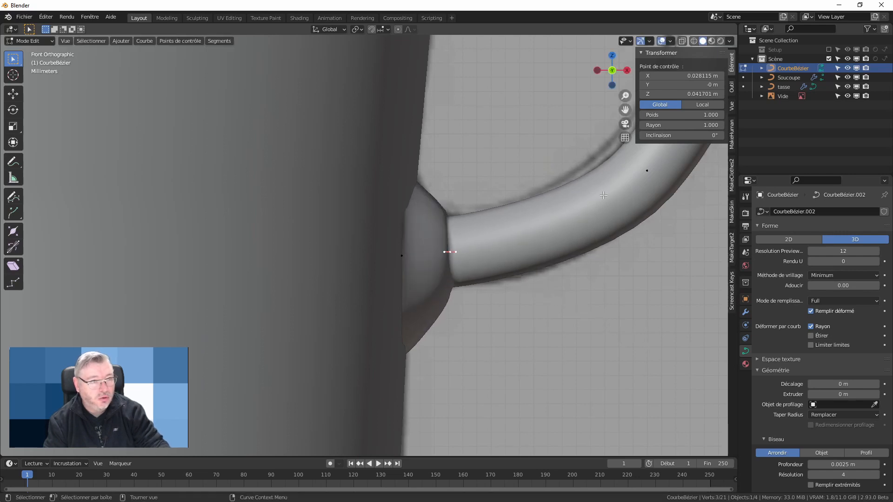
- Lengthen each tangent handle of the control point just outside the cup at the lower attachment, the cup-side one to about 3.48 times its length
{"action": "left_click", "coordinate": [463, 253]}
{"action": "key", "text": "s"}
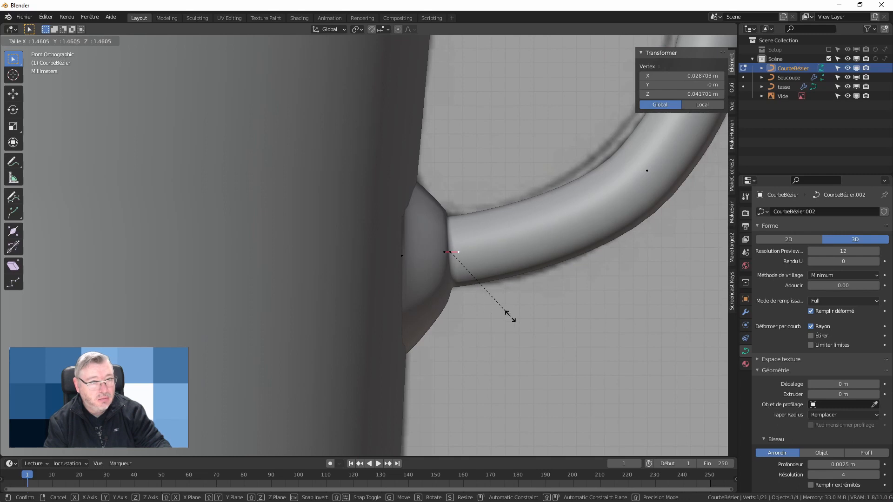
{"action": "left_click", "coordinate": [598, 335]}
{"action": "left_click", "coordinate": [435, 275]}
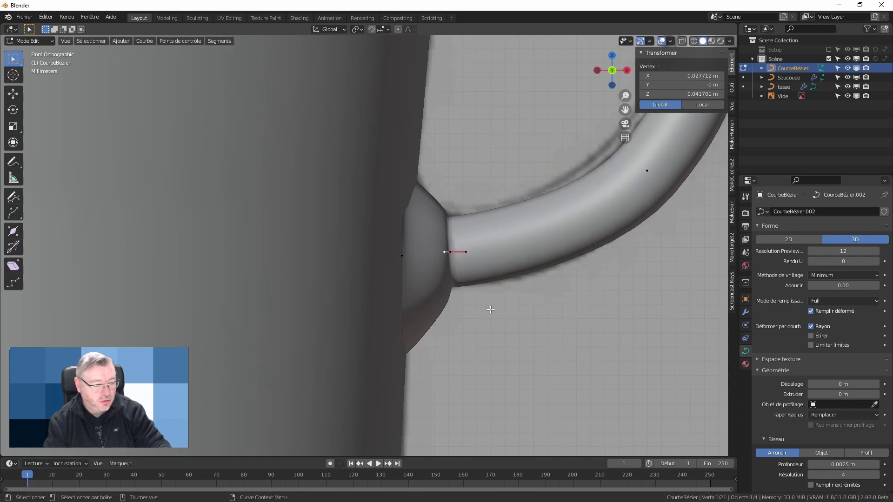
{"action": "key", "text": "s"}
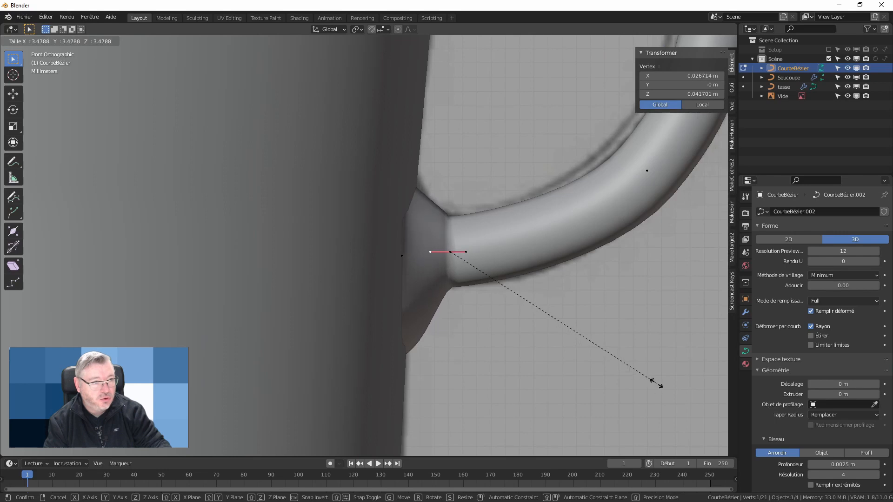
{"action": "left_click", "coordinate": [656, 382]}
- Shorten the cup-side tangent handle of the control point just outside the cup at the upper attachment to about 0.75 of its length
{"action": "scroll", "coordinate": [466, 170], "scroll_direction": "down", "scroll_amount": 4}
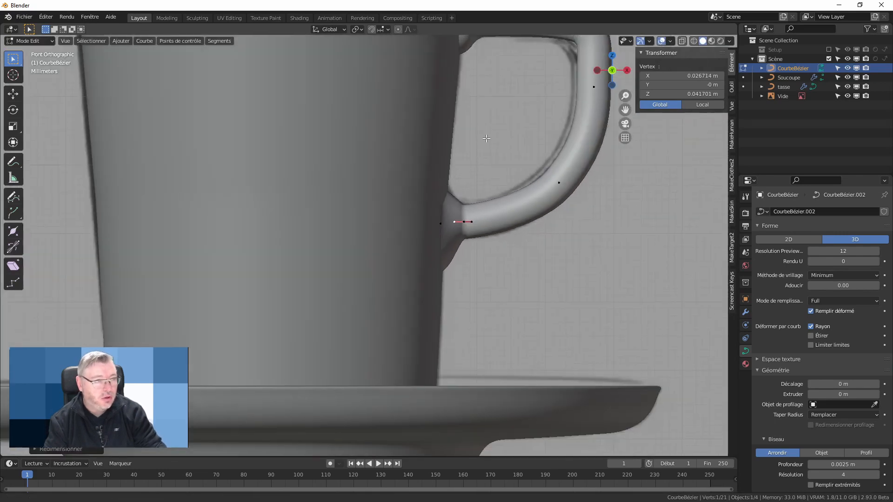
{"action": "middle_click_drag", "start_coordinate": [476, 145], "coordinate": [481, 306], "text": "shift"}
{"action": "left_click", "coordinate": [486, 179]}
{"action": "left_click", "coordinate": [473, 185]}
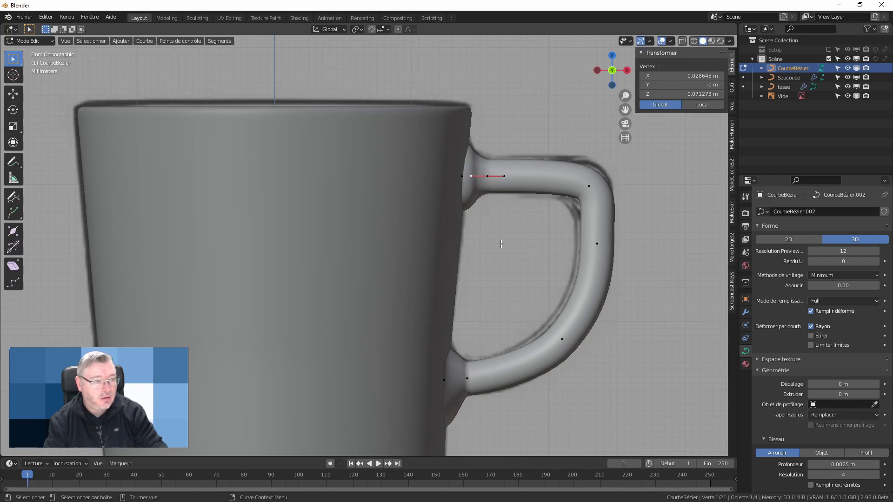
{"action": "key", "text": "s"}
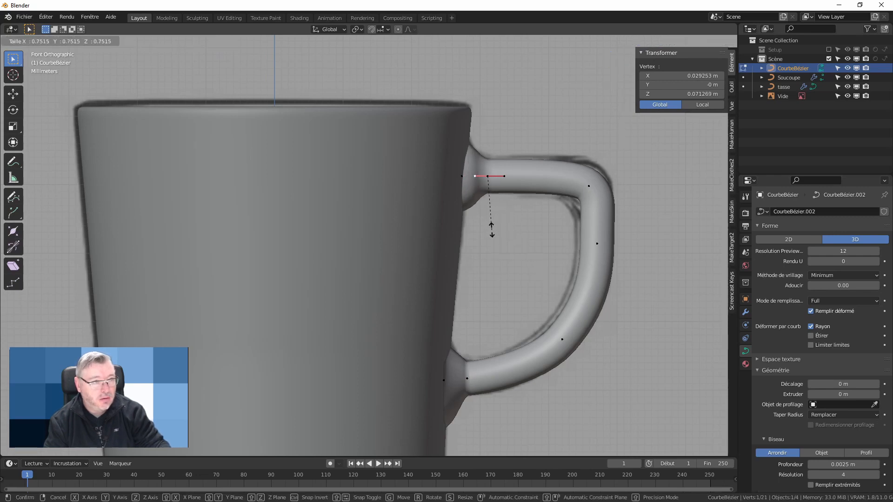
{"action": "left_click", "coordinate": [491, 230]}
- Shorten the tangent handles of the handle curve's upper end point to about 0.30 of their length
{"action": "left_click", "coordinate": [464, 178]}
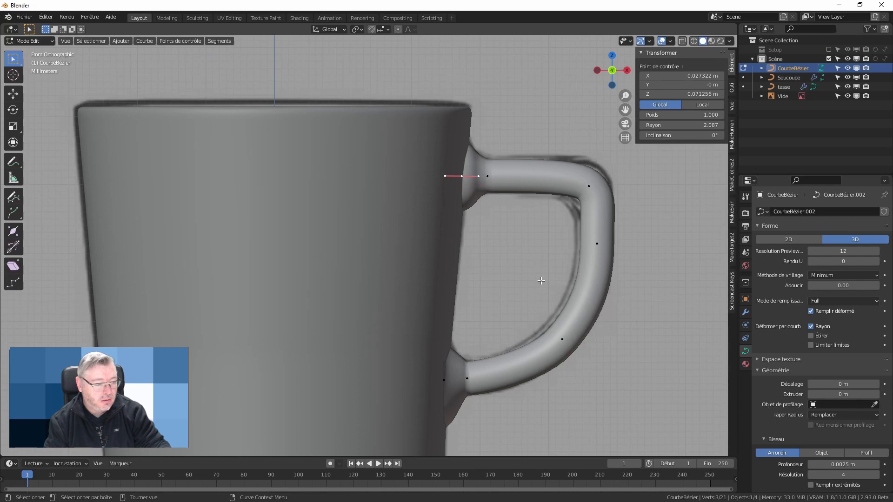
{"action": "key", "text": "s"}
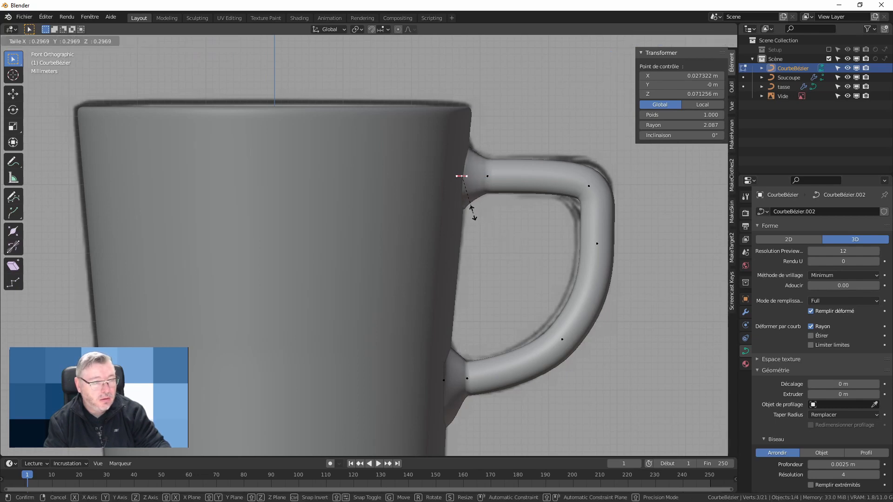
{"action": "left_click", "coordinate": [473, 212]}
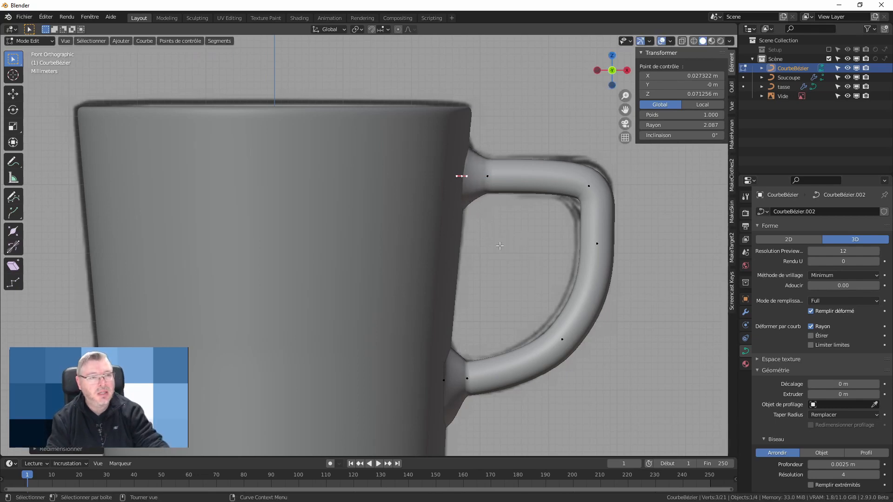
- Hide the cup and the saucer, orbit to the handle's open ends and return the handle curve to object mode
{"action": "left_click_drag", "start_coordinate": [847, 79], "coordinate": [848, 69]}
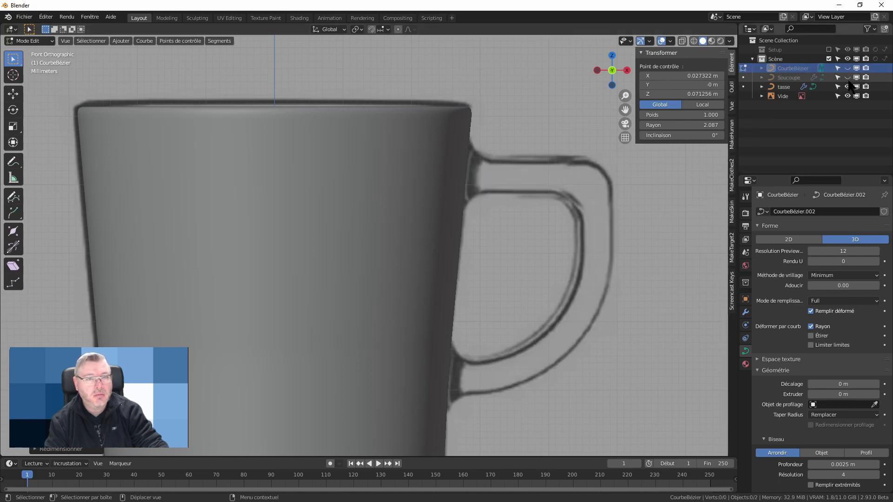
{"action": "left_click", "coordinate": [848, 87]}
{"action": "left_click_drag", "start_coordinate": [848, 69], "coordinate": [847, 78]}
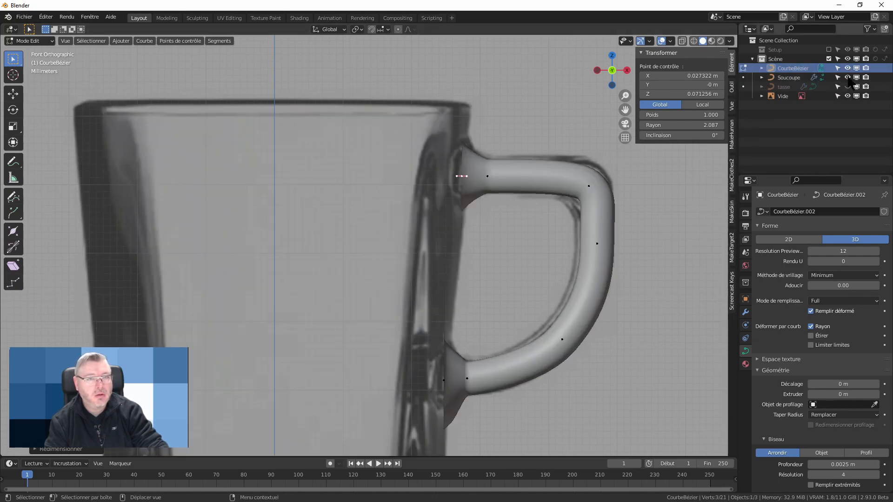
{"action": "left_click", "coordinate": [848, 78]}
{"action": "middle_click_drag", "start_coordinate": [475, 250], "coordinate": [585, 224]}
{"action": "key", "text": "Tab"}
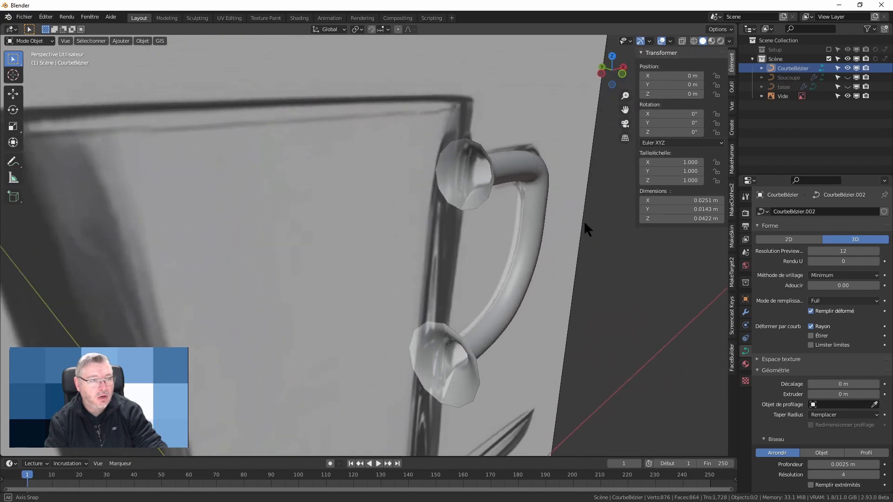
- Raise the handle curve's bevel resolution one unit at a time to 13
{"action": "scroll", "coordinate": [496, 159], "scroll_direction": "up", "scroll_amount": 5}
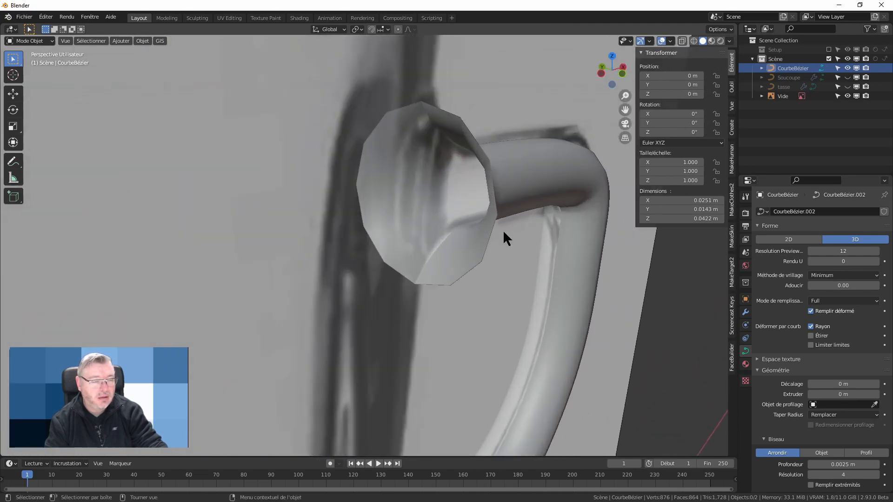
{"action": "scroll", "coordinate": [807, 371], "scroll_direction": "down", "scroll_amount": 4}
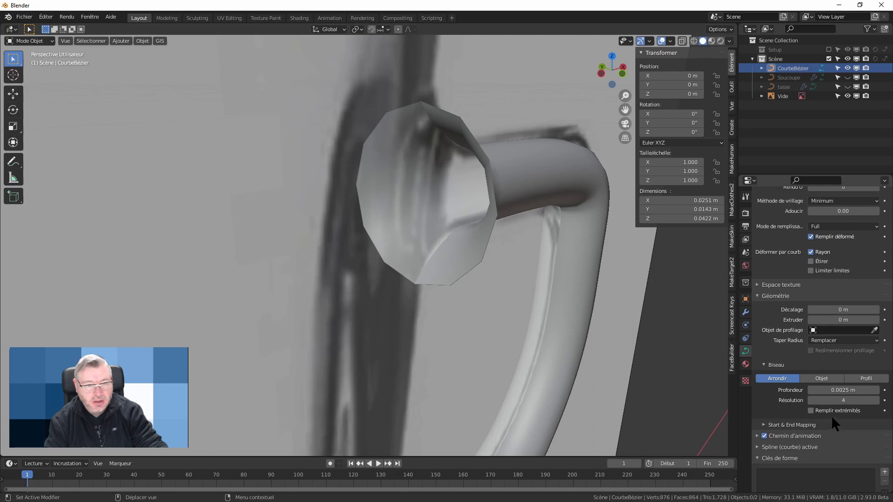
{"action": "left_click", "coordinate": [877, 401]}
{"action": "left_click", "coordinate": [877, 401]}
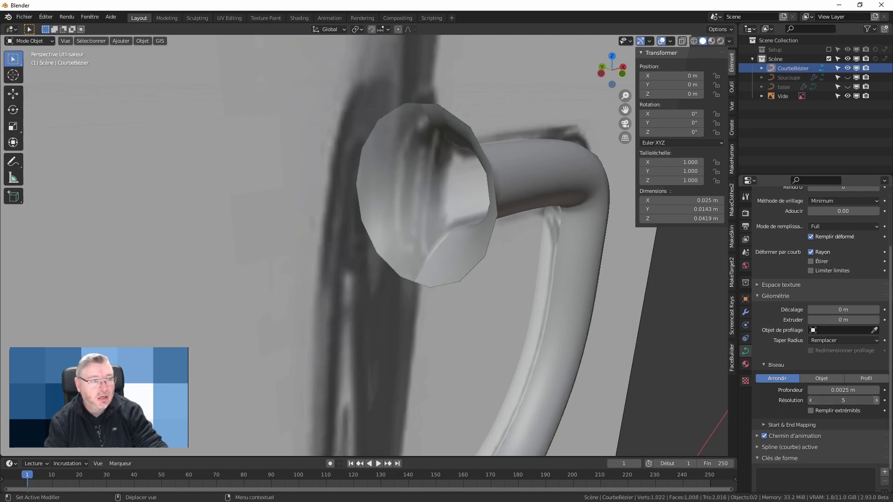
{"action": "left_click", "coordinate": [878, 401]}
{"action": "left_click", "coordinate": [878, 401]}
{"action": "left_click", "coordinate": [877, 401]}
{"action": "left_click", "coordinate": [877, 401]}
{"action": "left_click", "coordinate": [877, 401]}
{"action": "left_click", "coordinate": [878, 401]}
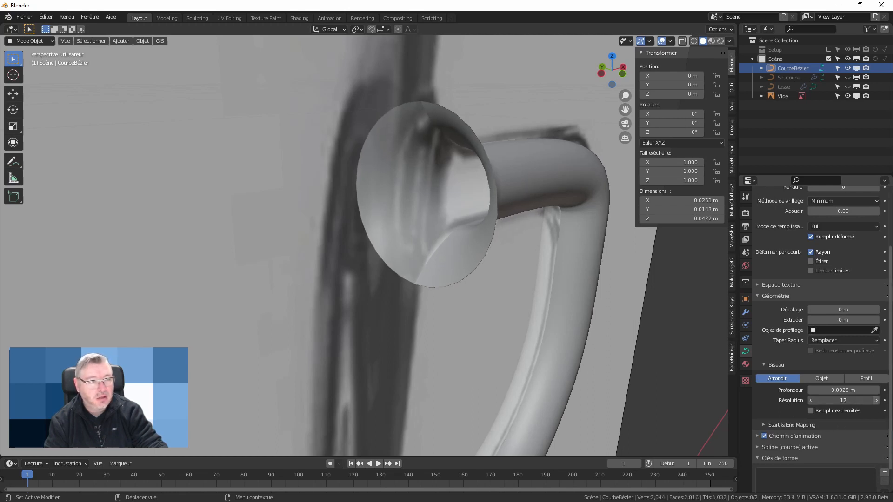
{"action": "left_click", "coordinate": [878, 401]}
- Set the handle curve's bevel resolution back to 4, leaving its depth at 0.0025 m
{"action": "left_click", "coordinate": [838, 401]}
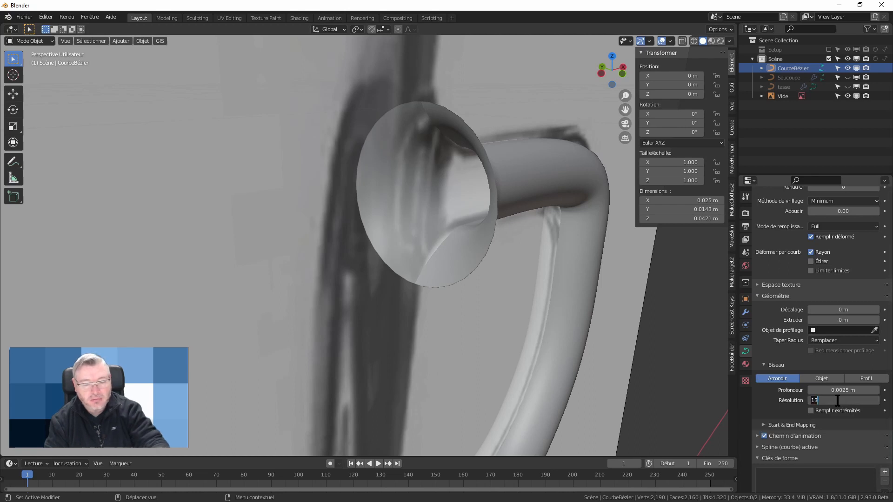
{"action": "type", "text": "4"}
{"action": "key", "text": "shift+Tab"}
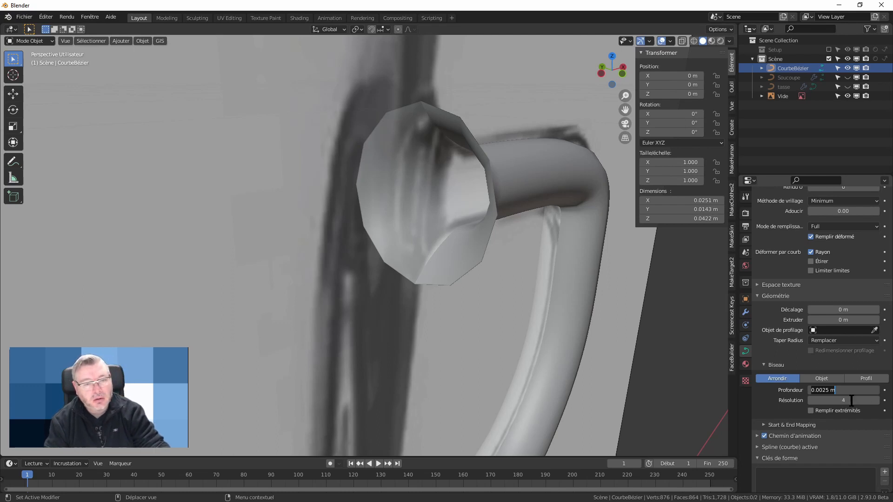
{"action": "key", "text": "Return"}
- Increase the handle curve's bevel resolution to 12 and examine the roundness of its flared ends
{"action": "left_click_drag", "start_coordinate": [844, 400], "coordinate": [886, 401]}
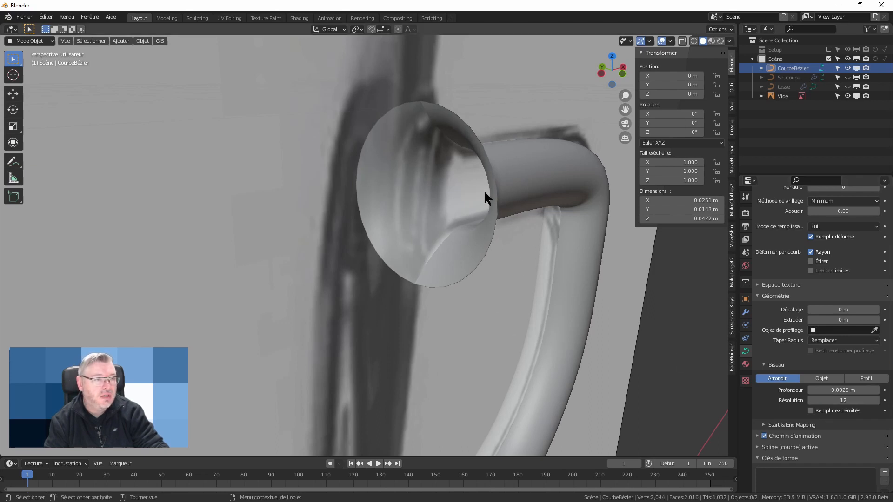
{"action": "middle_click_drag", "start_coordinate": [478, 250], "coordinate": [406, 238]}
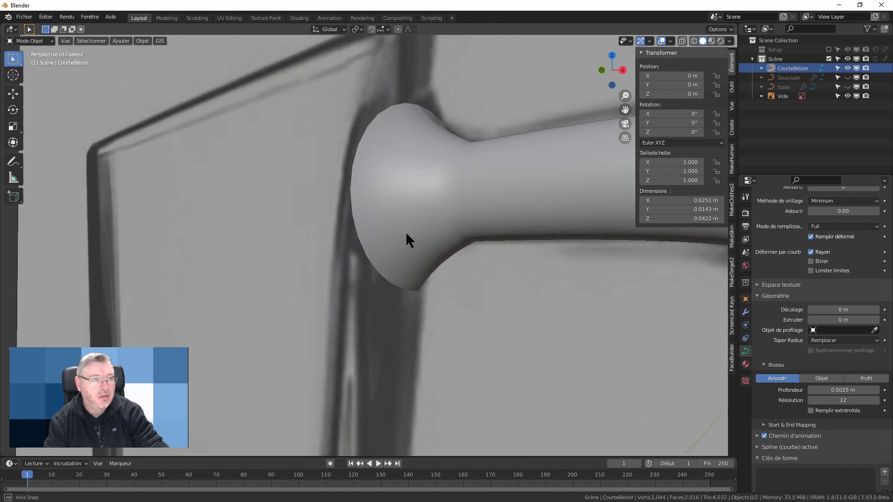
{"action": "scroll", "coordinate": [440, 263], "scroll_direction": "down", "scroll_amount": 5}
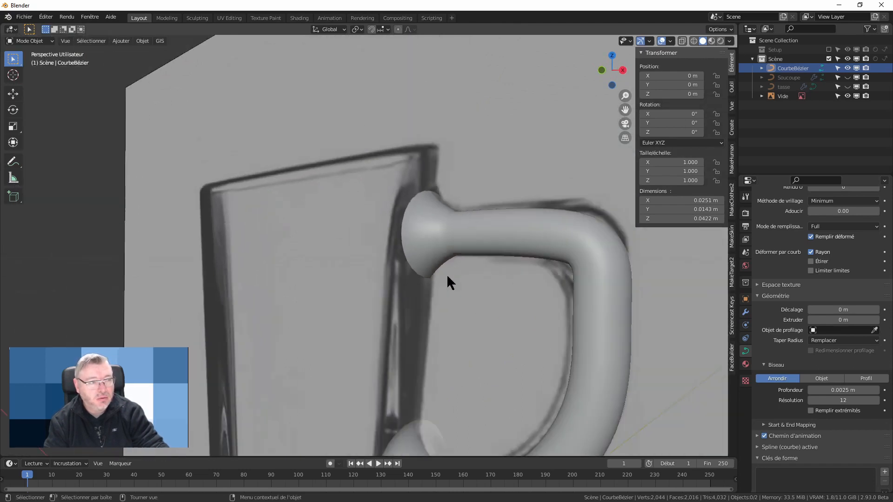
{"action": "middle_click_drag", "start_coordinate": [530, 336], "coordinate": [511, 339]}
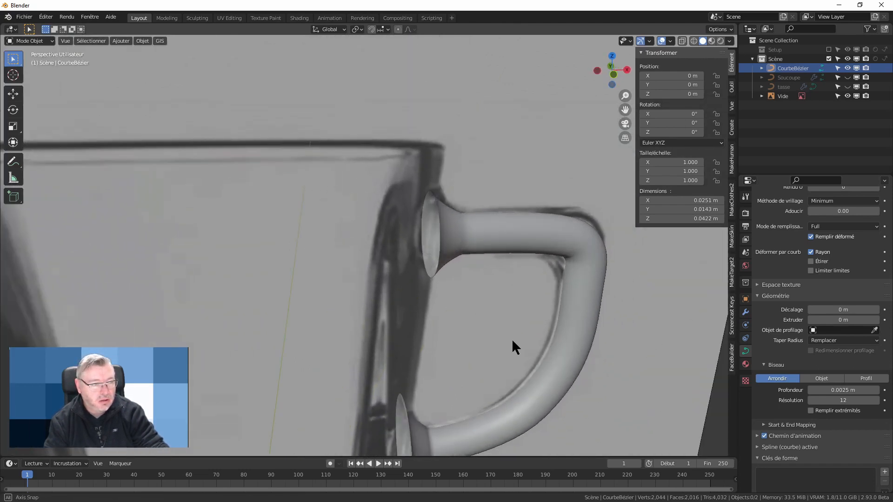
- Set the handle curve's bevel resolution to 24 and inspect the flared upper end from several angles
{"action": "left_click", "coordinate": [847, 401]}
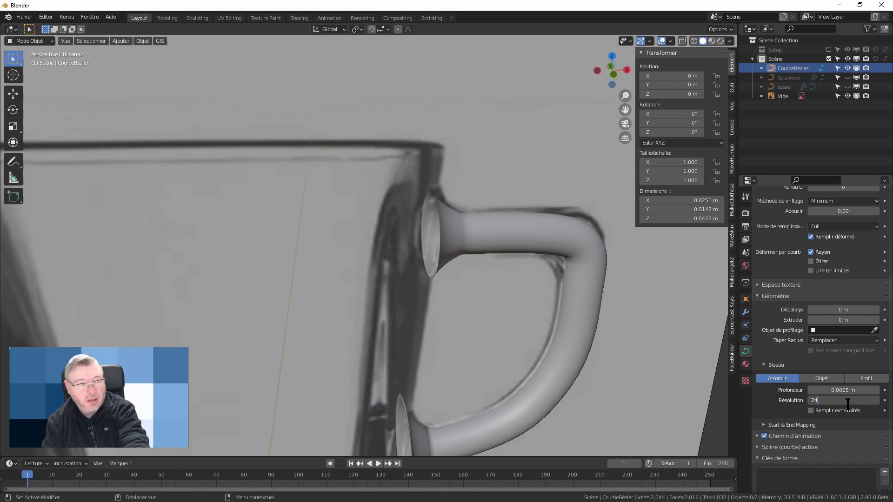
{"action": "type", "text": "24"}
{"action": "key", "text": "Return"}
{"action": "scroll", "coordinate": [412, 249], "scroll_direction": "up", "scroll_amount": 5}
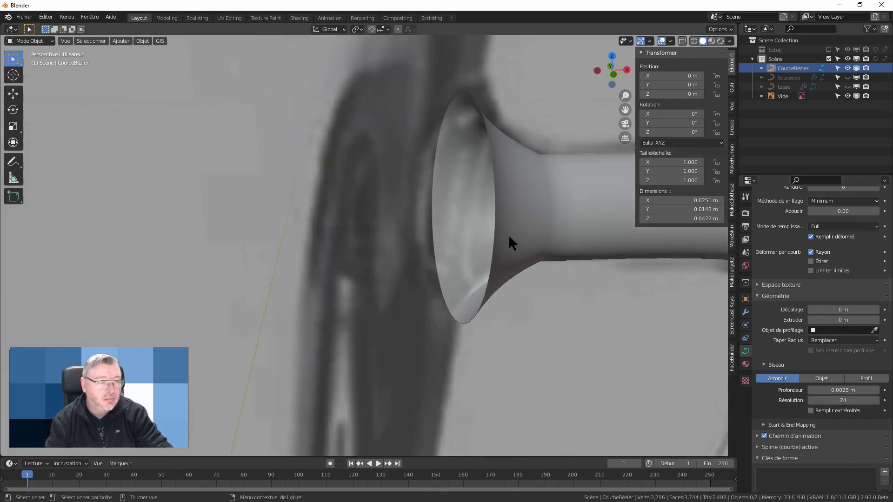
{"action": "middle_click_drag", "start_coordinate": [509, 243], "coordinate": [447, 246]}
{"action": "scroll", "coordinate": [419, 233], "scroll_direction": "down", "scroll_amount": 5}
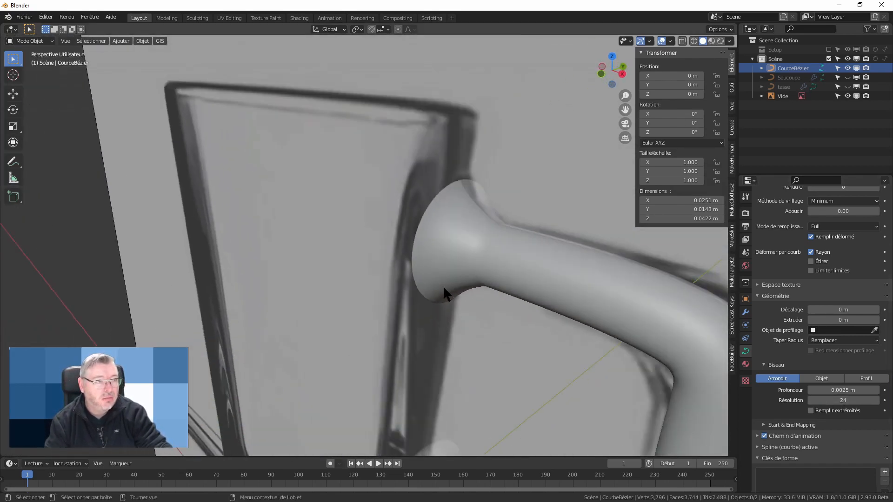
- Show the saucer and cup with the handle, and hide the reference image
{"action": "middle_click_drag", "start_coordinate": [443, 285], "coordinate": [511, 323]}
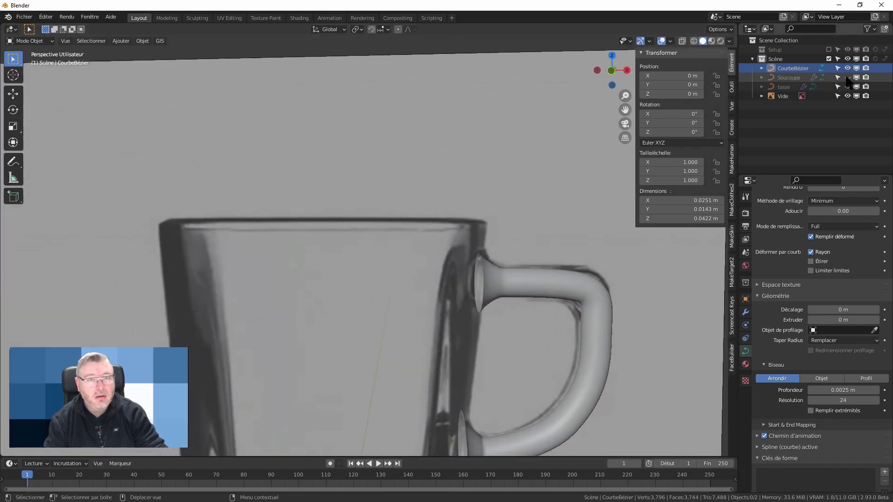
{"action": "left_click_drag", "start_coordinate": [847, 78], "coordinate": [848, 87]}
{"action": "scroll", "coordinate": [506, 216], "scroll_direction": "down", "scroll_amount": 3}
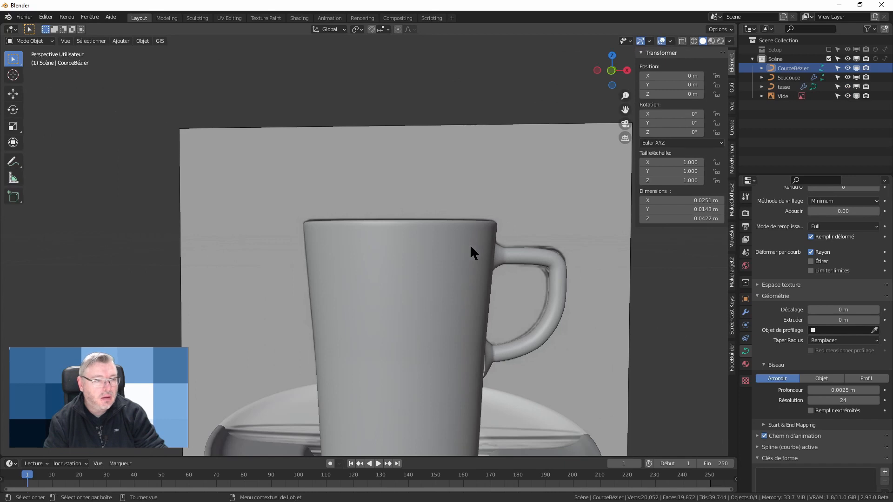
{"action": "middle_click_drag", "start_coordinate": [470, 244], "coordinate": [473, 274]}
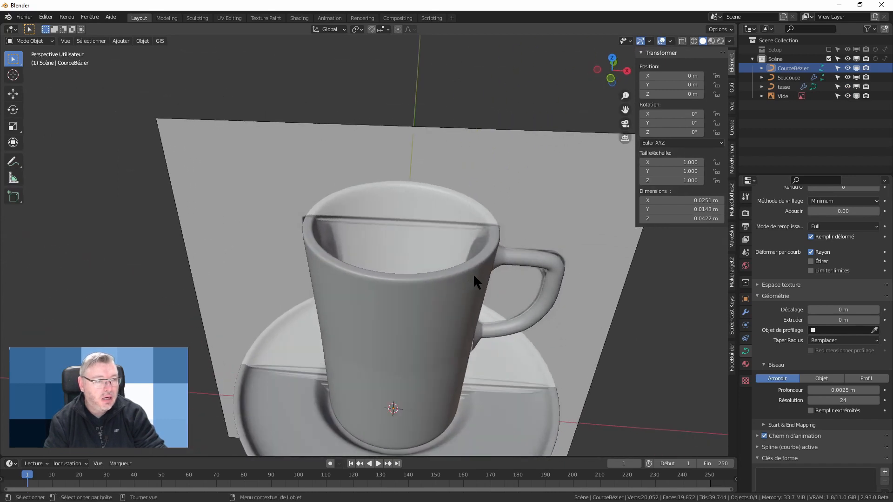
{"action": "left_click", "coordinate": [848, 96]}
{"action": "middle_click_drag", "start_coordinate": [552, 277], "coordinate": [452, 275]}
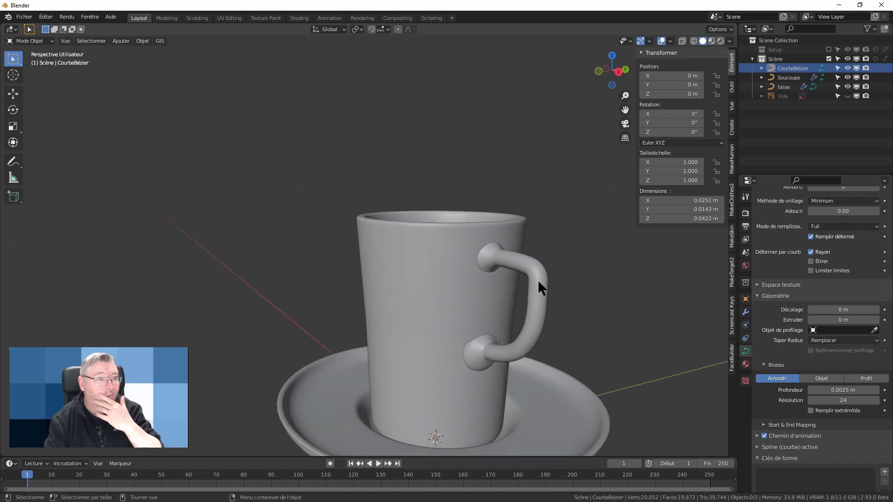
- In Edit Mode, move the end control point of the handle's lower flare about 0.0011 m along X into the cup wall
{"action": "scroll", "coordinate": [476, 362], "scroll_direction": "up", "scroll_amount": 8}
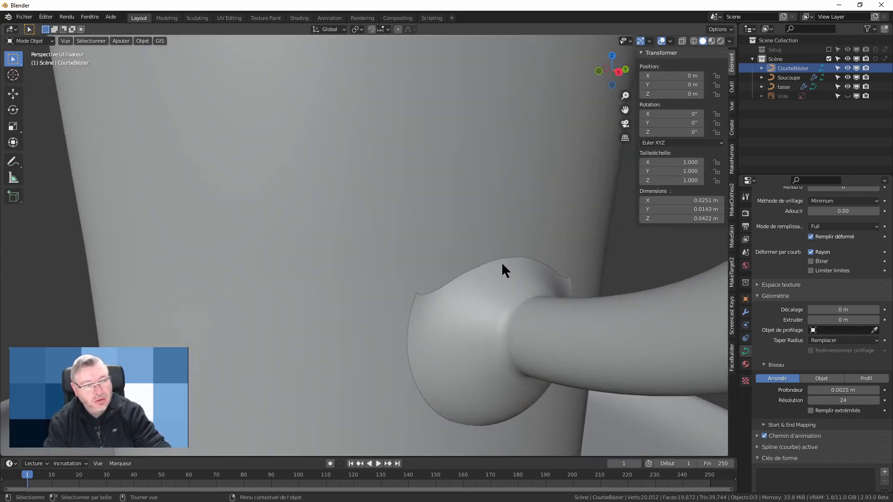
{"action": "left_click", "coordinate": [507, 331]}
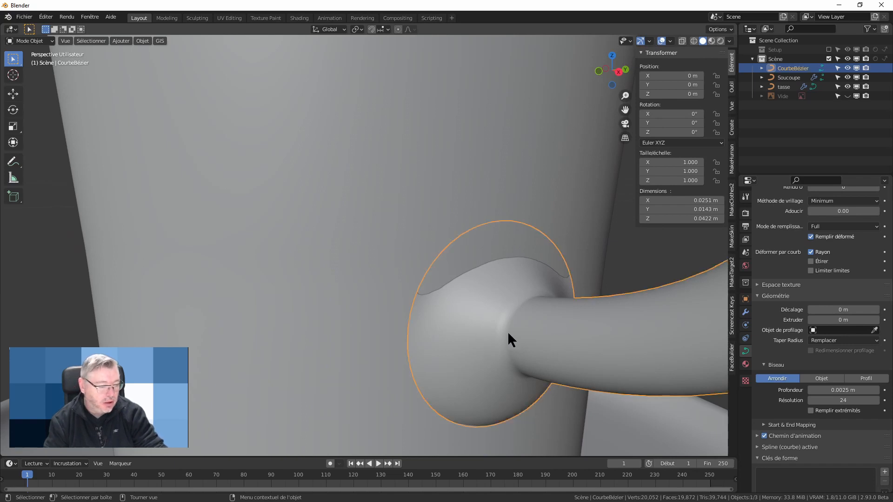
{"action": "key", "text": "Tab"}
{"action": "left_click", "coordinate": [501, 329]}
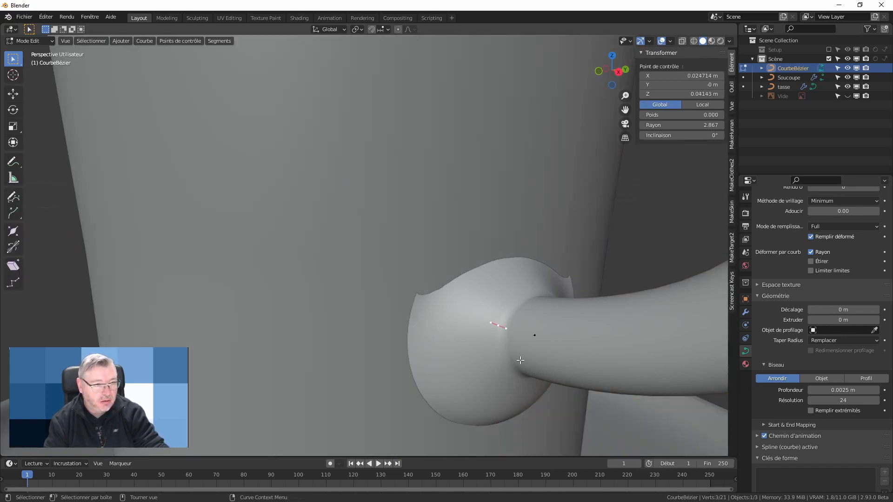
{"action": "middle_click_drag", "start_coordinate": [536, 350], "coordinate": [533, 334]}
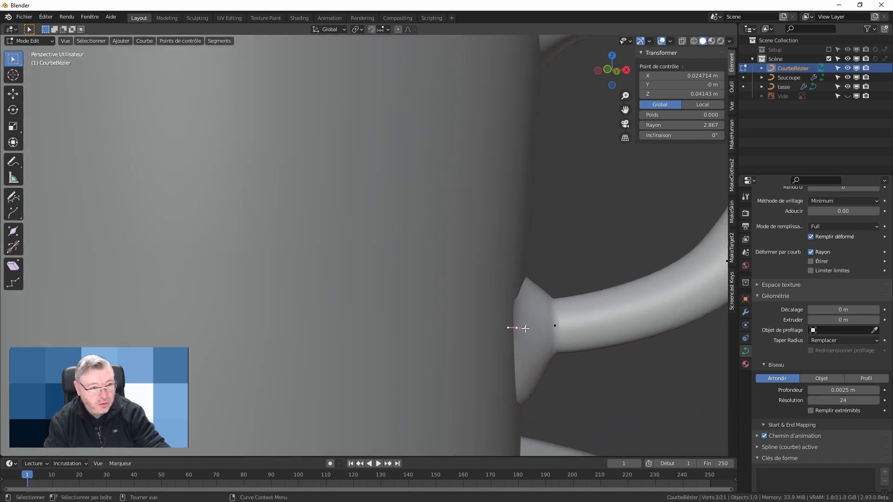
{"action": "key", "text": "KP_1"}
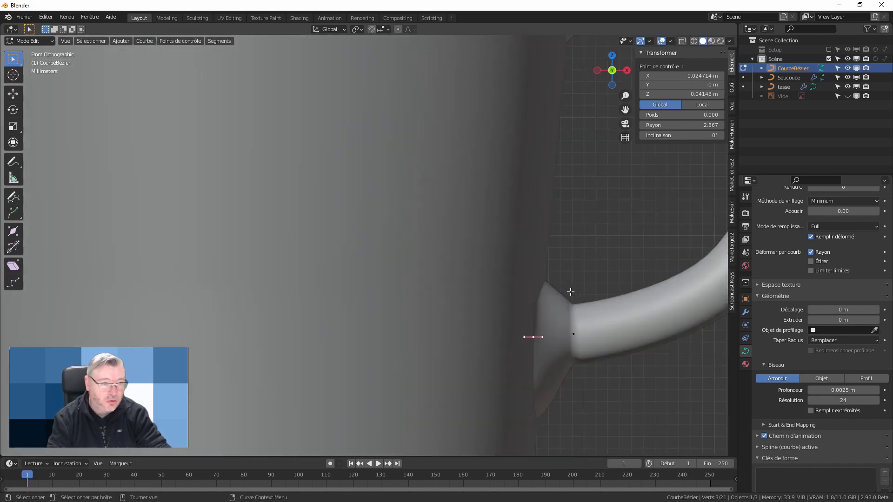
{"action": "scroll", "coordinate": [568, 325], "scroll_direction": "up", "scroll_amount": 2}
{"action": "middle_click_drag", "start_coordinate": [578, 303], "coordinate": [530, 212], "text": "shift"}
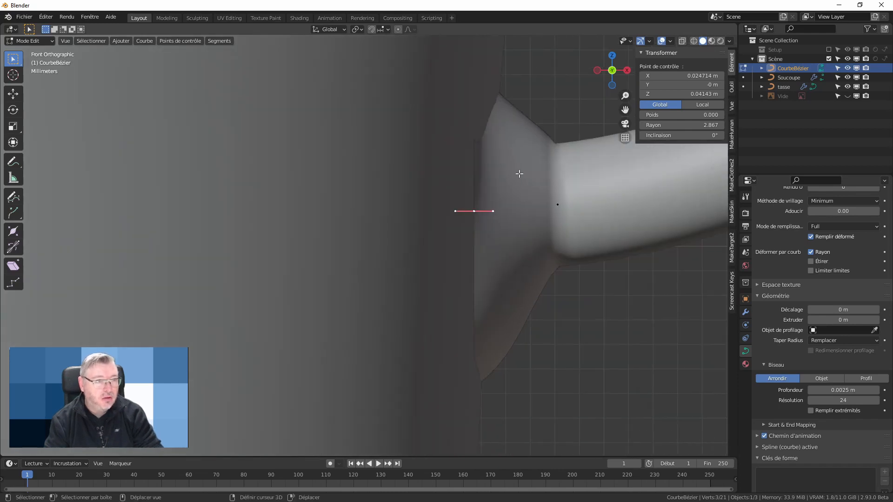
{"action": "key", "text": "r"}
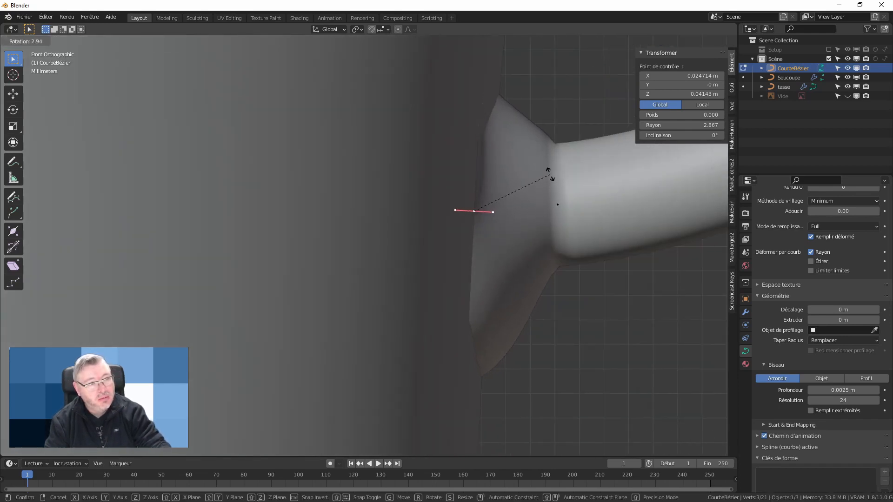
{"action": "key", "text": "Escape"}
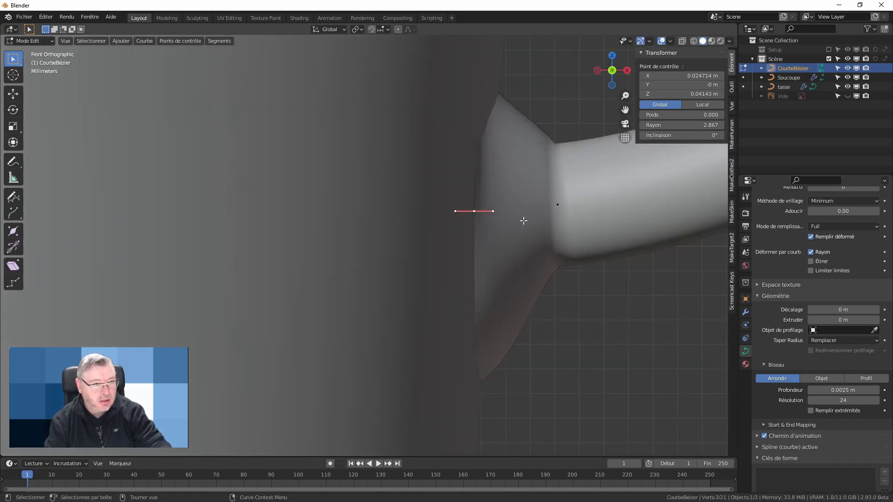
{"action": "key", "text": "g"}
{"action": "key", "text": "x"}
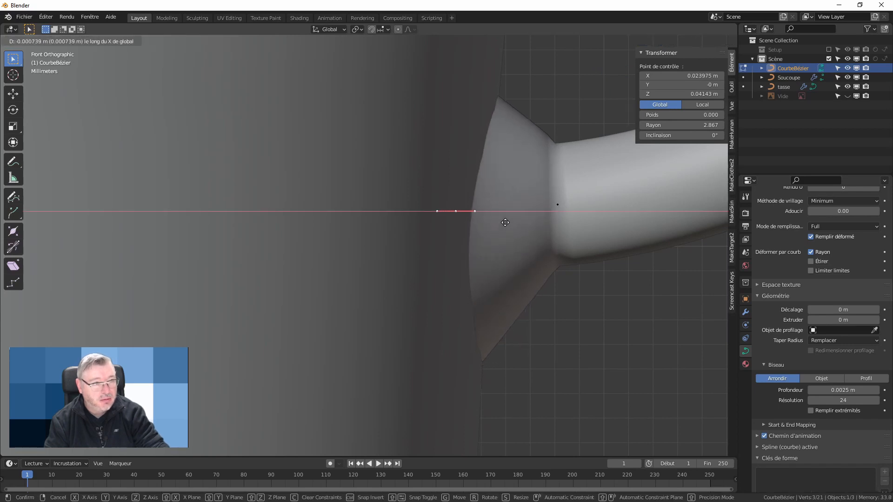
{"action": "left_click", "coordinate": [496, 223]}
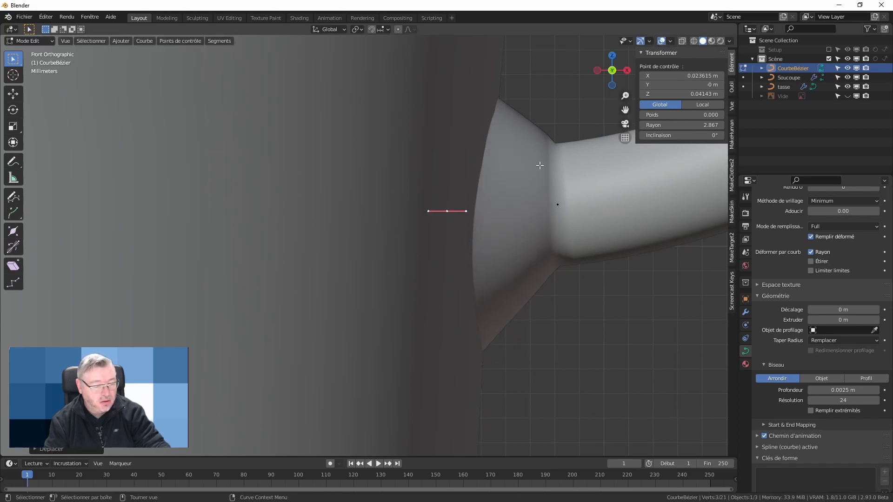
- Raise the handle's lower end control point by about 0.0004 m in the front view
{"action": "key", "text": "r"}
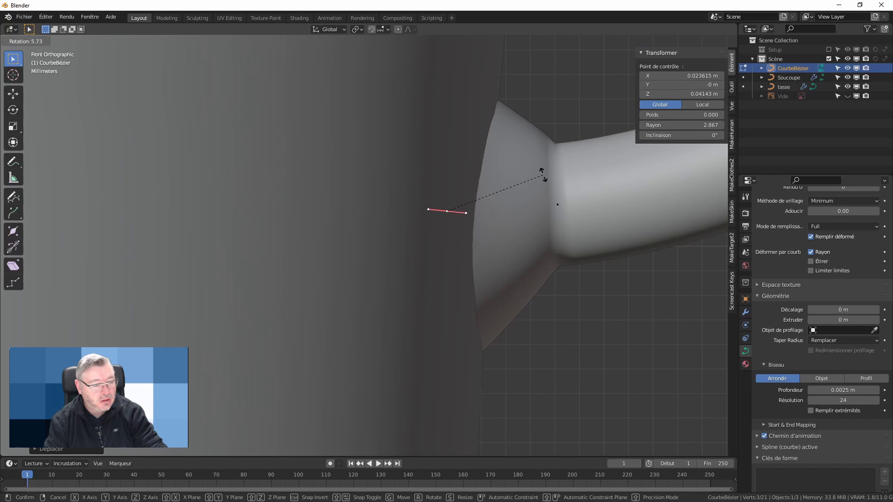
{"action": "key", "text": "Escape"}
{"action": "key", "text": "g"}
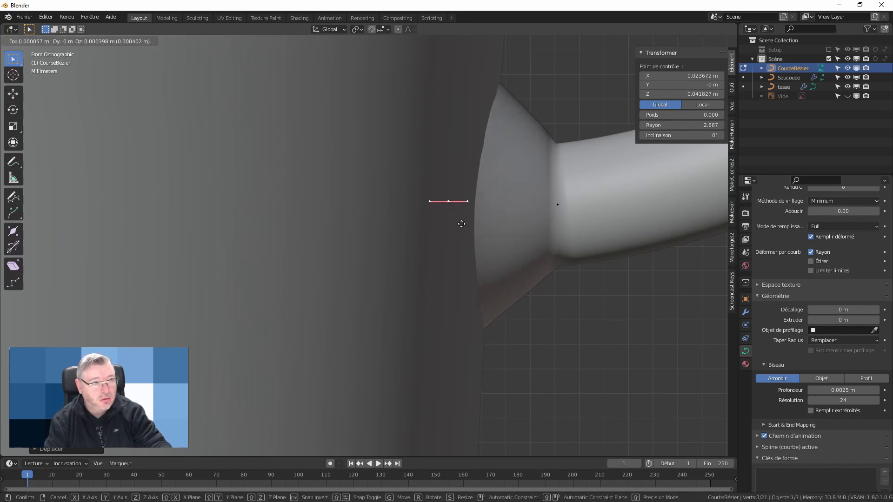
{"action": "left_click", "coordinate": [461, 224]}
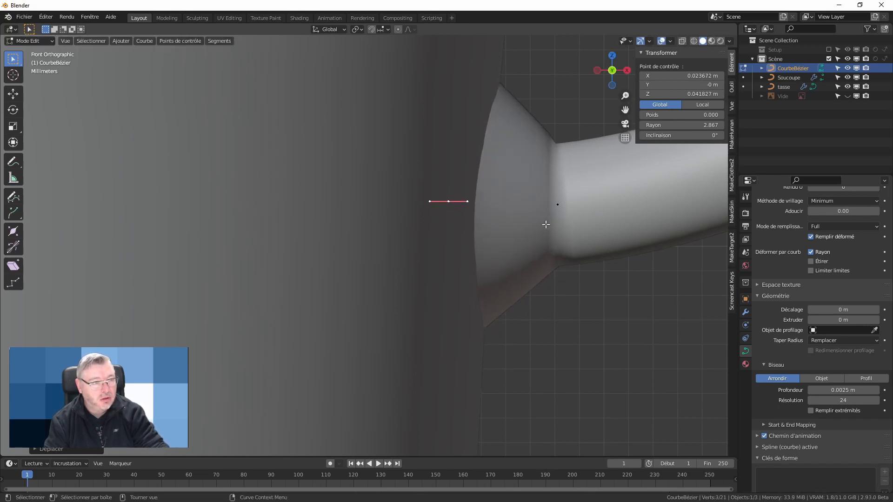
{"action": "middle_click_drag", "start_coordinate": [545, 224], "coordinate": [451, 261]}
{"action": "scroll", "coordinate": [470, 239], "scroll_direction": "down", "scroll_amount": 4}
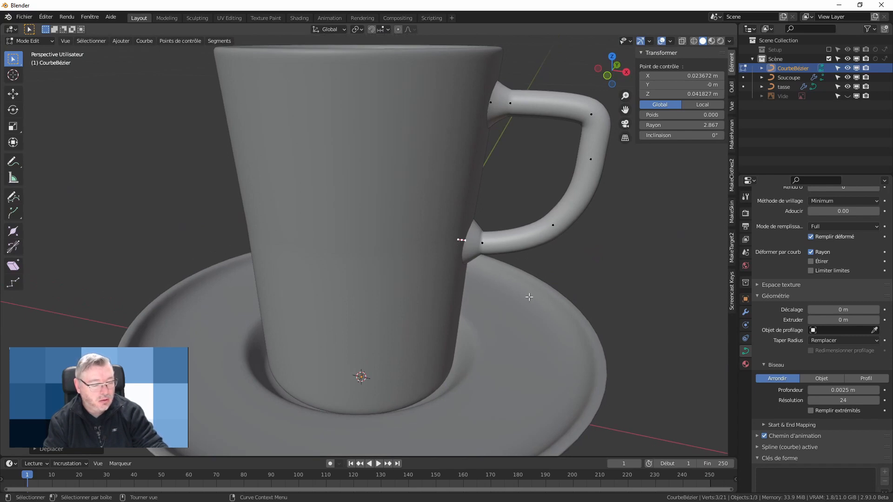
- Reduce the curve radius at the handle's lower end, return to Object Mode and inspect both flares against the cup
{"action": "key", "text": "alt+s"}
{"action": "left_click", "coordinate": [512, 258]}
{"action": "middle_click_drag", "start_coordinate": [511, 258], "coordinate": [476, 255]}
{"action": "key", "text": "Tab"}
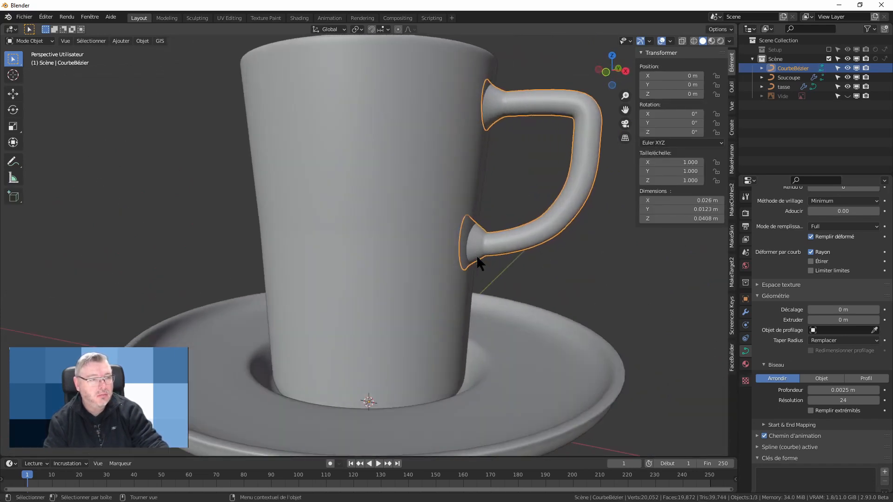
{"action": "left_click", "coordinate": [533, 278]}
{"action": "middle_click_drag", "start_coordinate": [533, 278], "coordinate": [459, 186]}
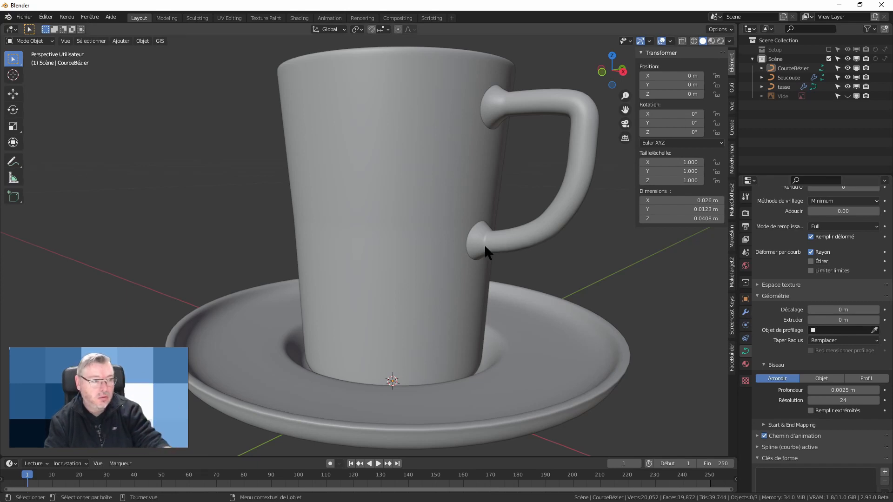
{"action": "scroll", "coordinate": [483, 235], "scroll_direction": "up", "scroll_amount": 2}
{"action": "scroll", "coordinate": [479, 224], "scroll_direction": "down", "scroll_amount": 5}
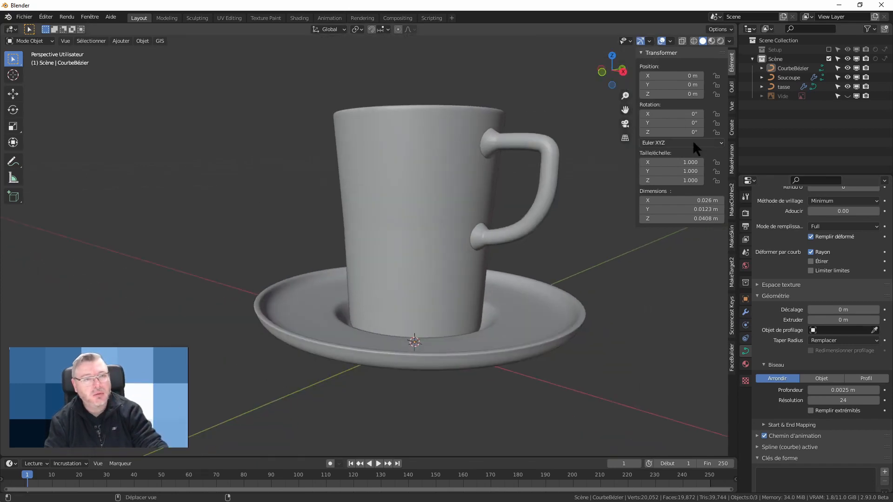
- Move the handle curve, saucer and cup together into a new collection named TasseVecteur
{"action": "left_click", "coordinate": [791, 68]}
{"action": "left_click", "coordinate": [784, 87], "text": "shift"}
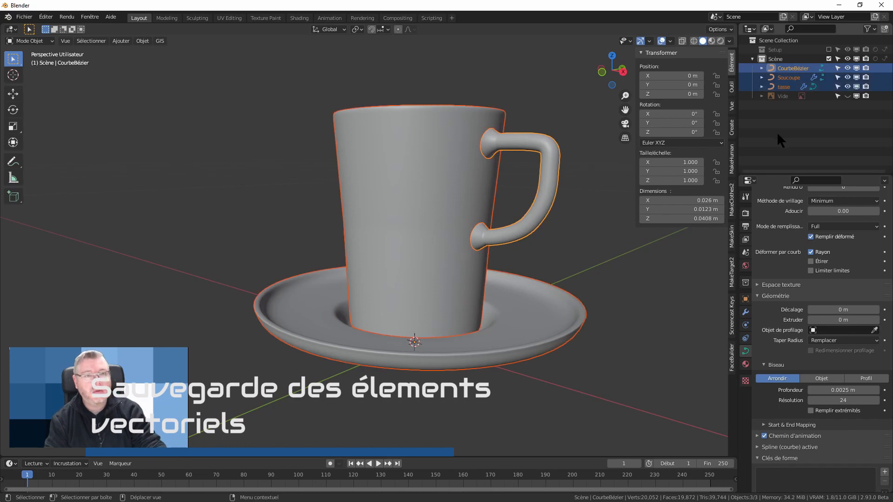
{"action": "left_click", "coordinate": [792, 70]}
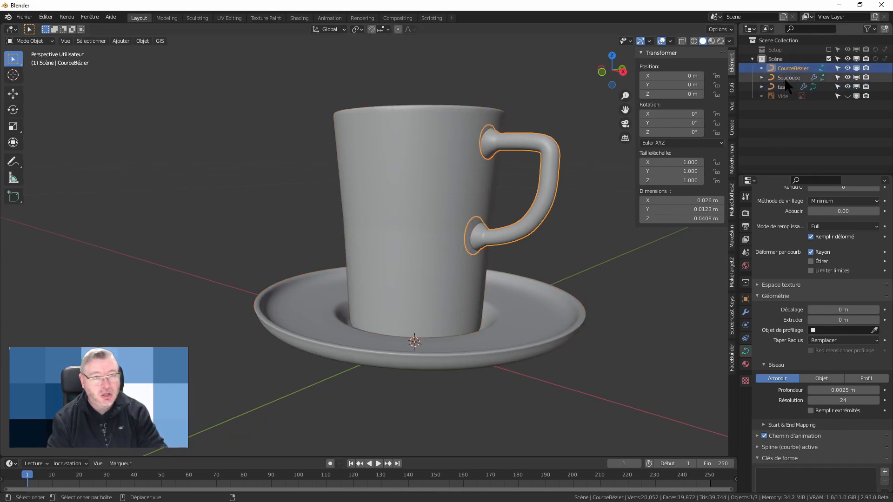
{"action": "left_click", "coordinate": [785, 88], "text": "shift"}
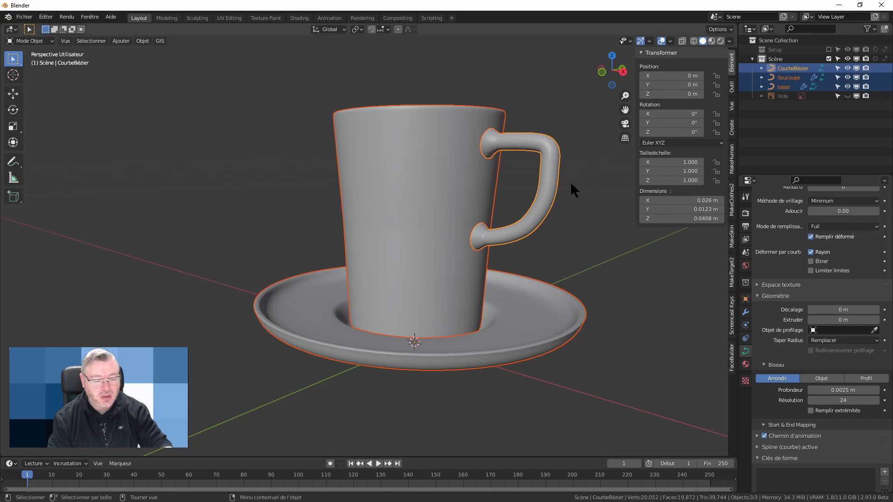
{"action": "key", "text": "m"}
{"action": "left_click", "coordinate": [508, 192]}
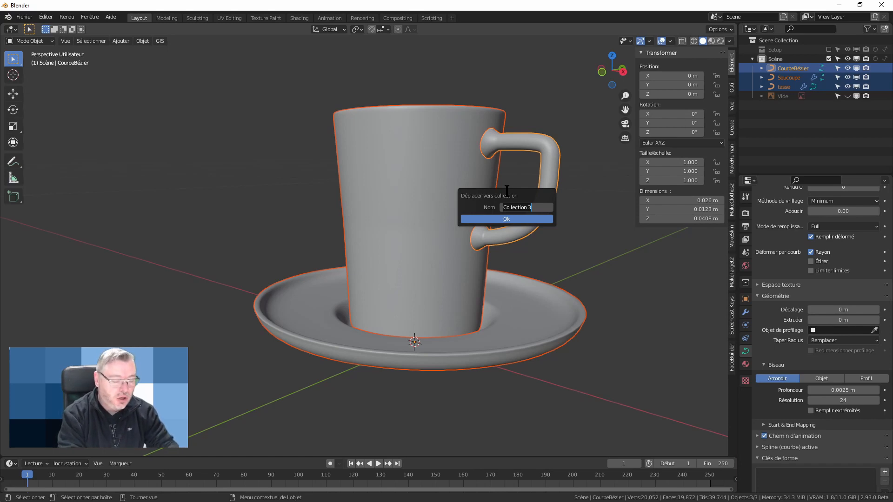
{"action": "type", "text": "Ref"}
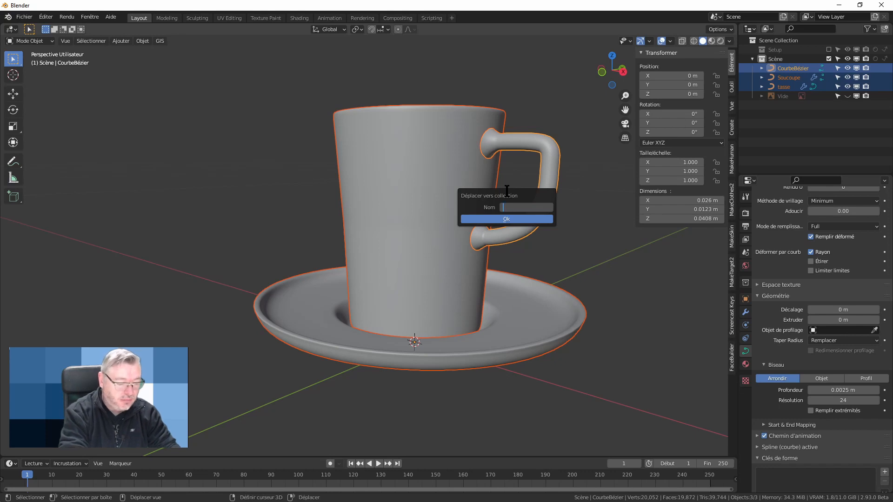
{"action": "type", "text": "Tasse"}
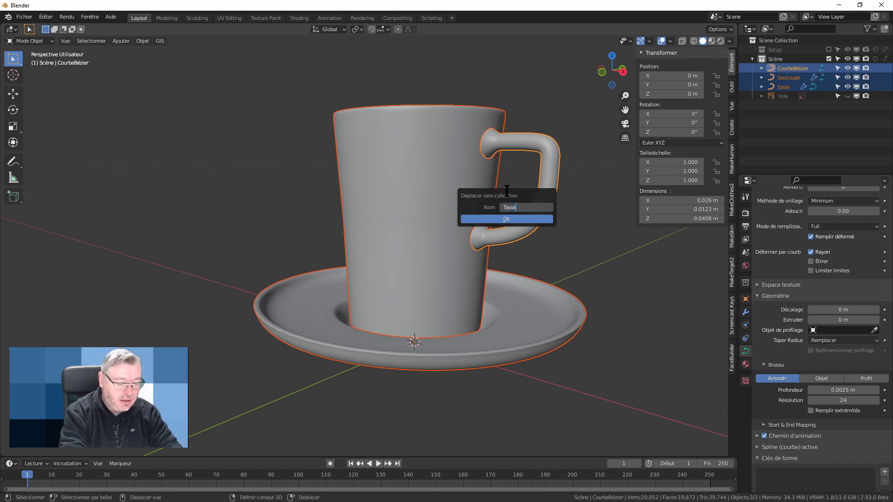
{"action": "type", "text": "Ve"}
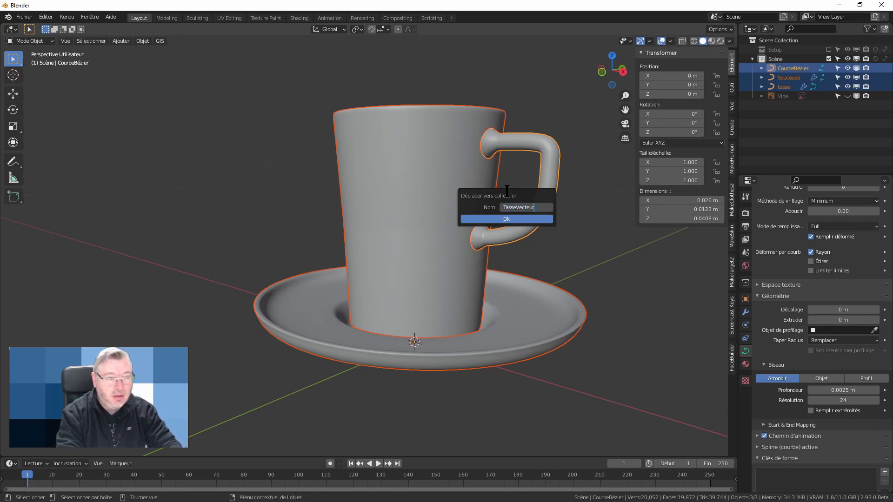
{"action": "type", "text": "cteur"}
{"action": "key", "text": "Return"}
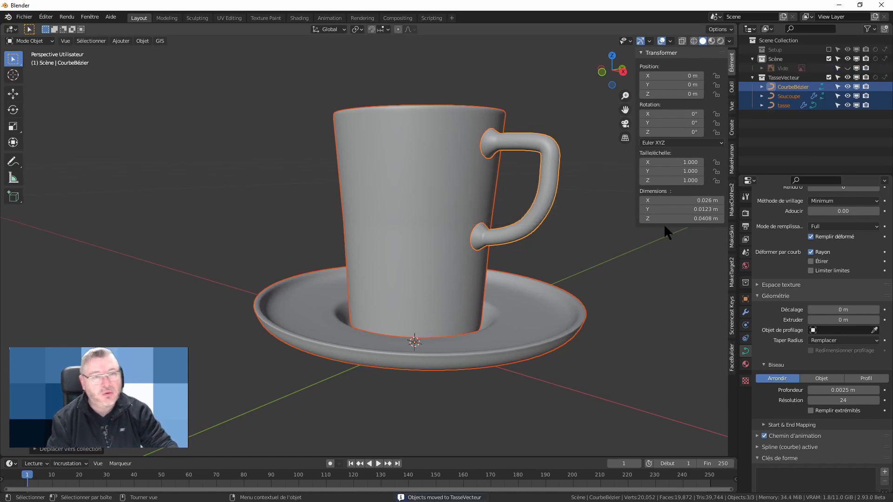
{"action": "left_click", "coordinate": [752, 77]}
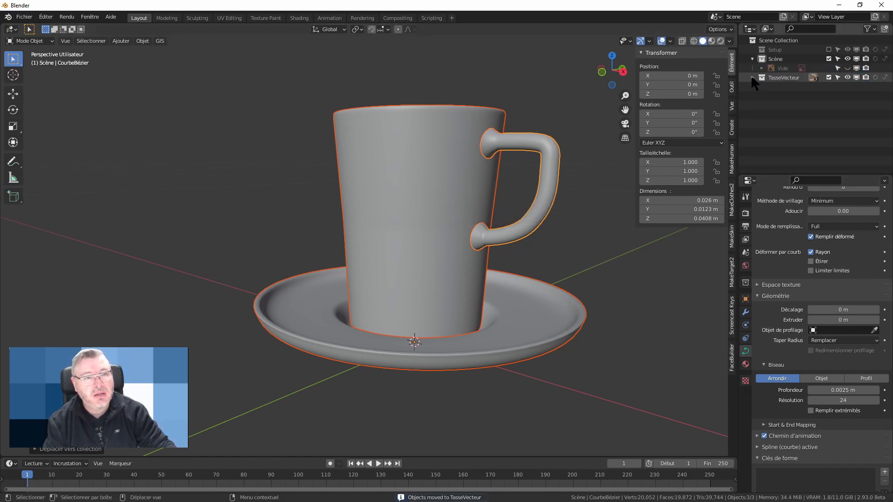
{"action": "left_click", "coordinate": [752, 77]}
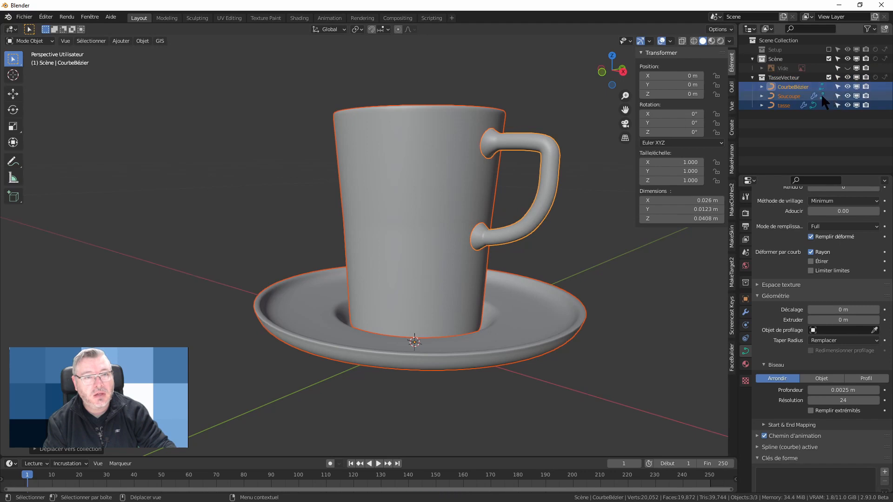
- Duplicate the handle, saucer and cup curves in place into the Scène collection, and exclude the TasseVecteur collection from the view layer
{"action": "left_click", "coordinate": [785, 106]}
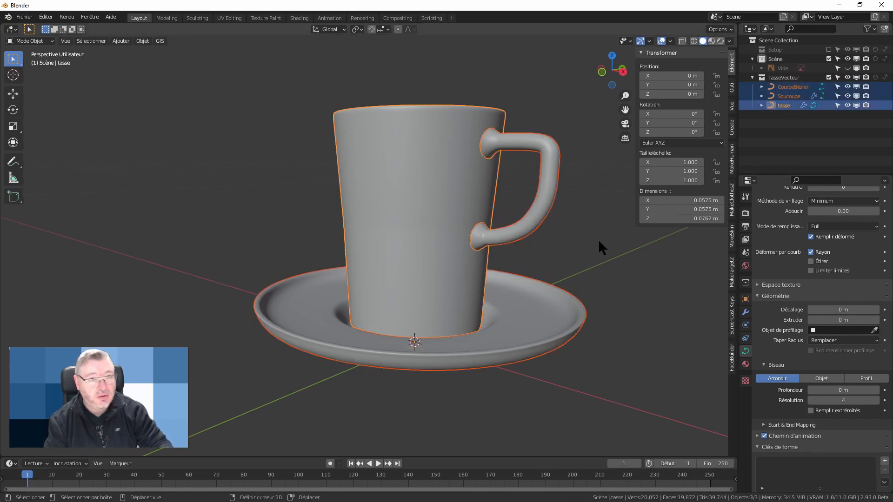
{"action": "key", "text": "shift+d"}
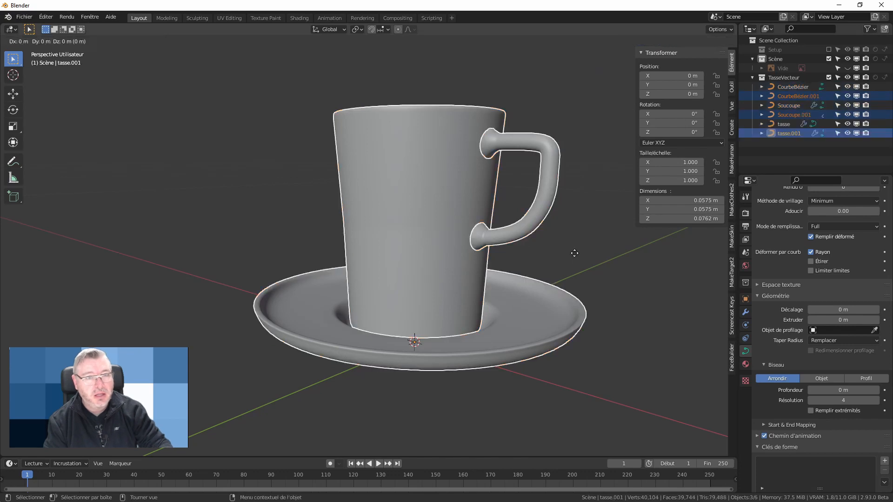
{"action": "right_click", "coordinate": [574, 253]}
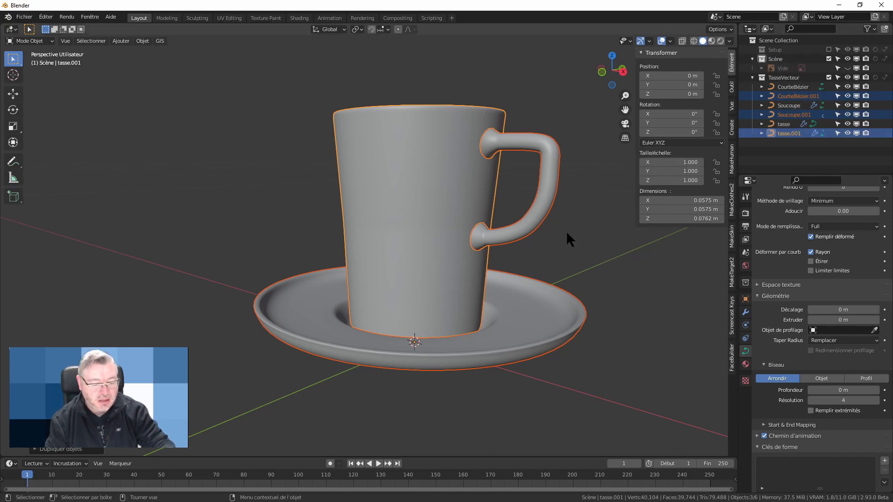
{"action": "key", "text": "m"}
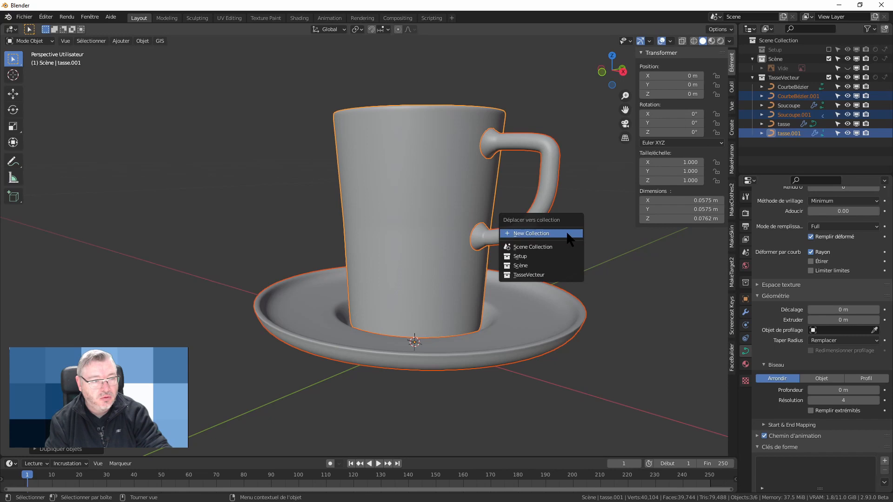
{"action": "left_click", "coordinate": [521, 265]}
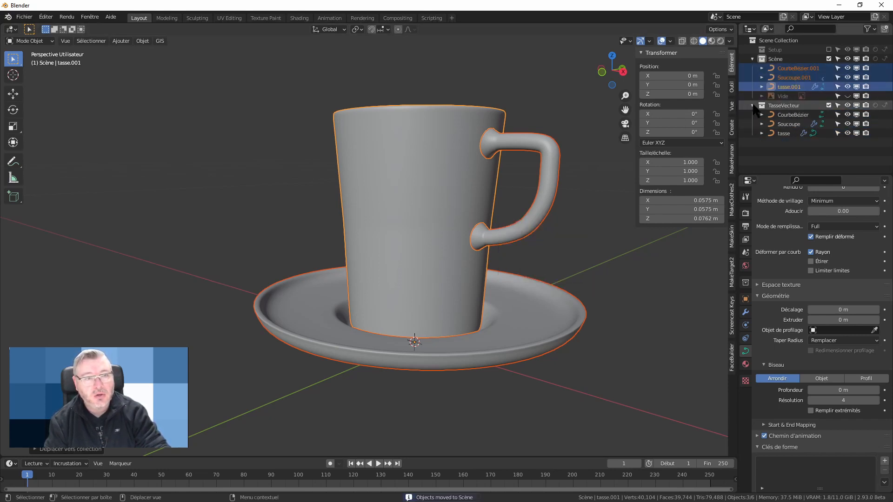
{"action": "left_click", "coordinate": [829, 105]}
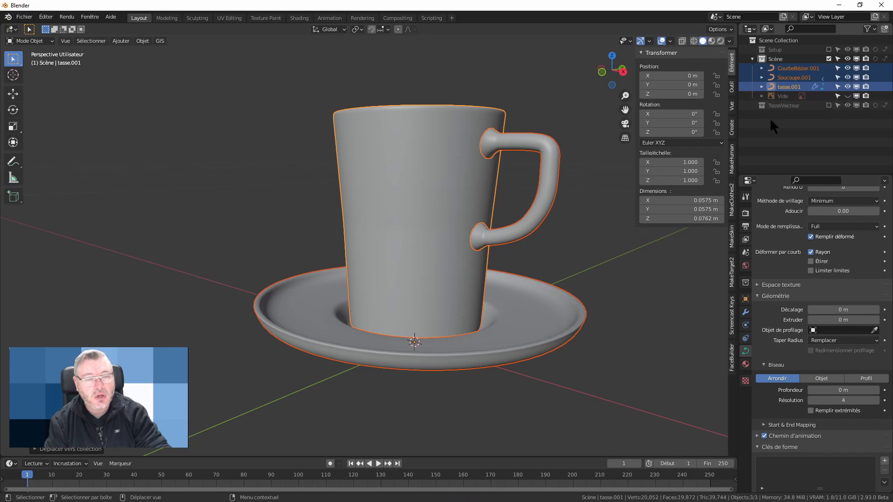
- Convert the saucer copy to a mesh and check its geometry in Edit Mode and its modifier stack
{"action": "left_click", "coordinate": [554, 198]}
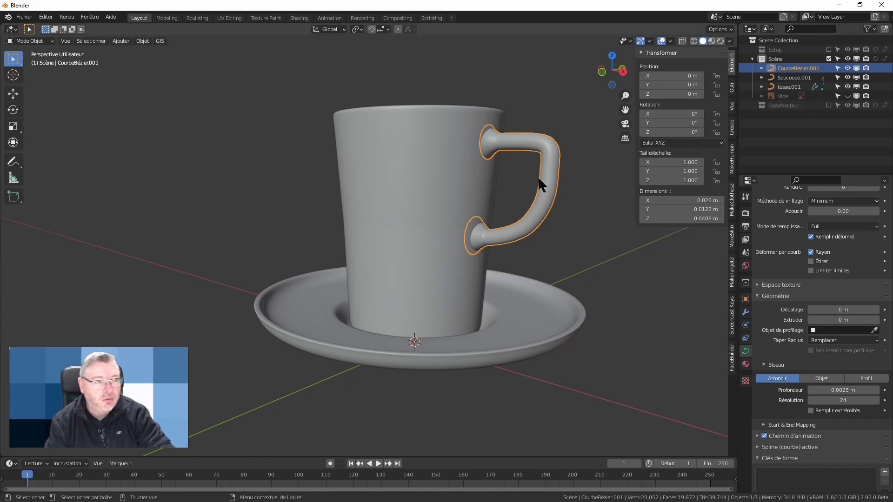
{"action": "left_click", "coordinate": [433, 144]}
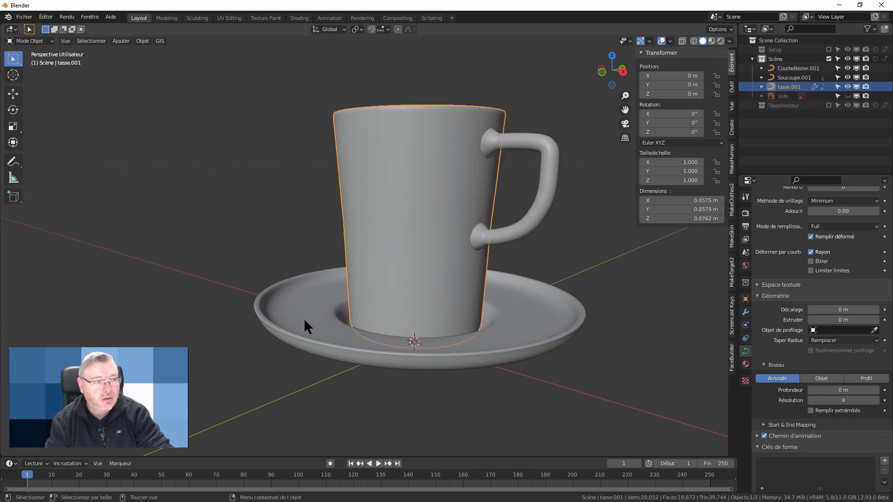
{"action": "left_click", "coordinate": [347, 300]}
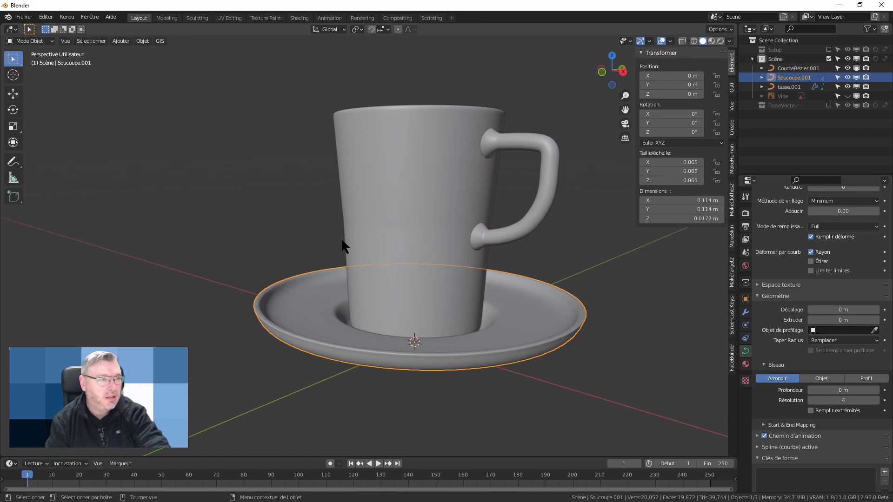
{"action": "left_click", "coordinate": [141, 42]}
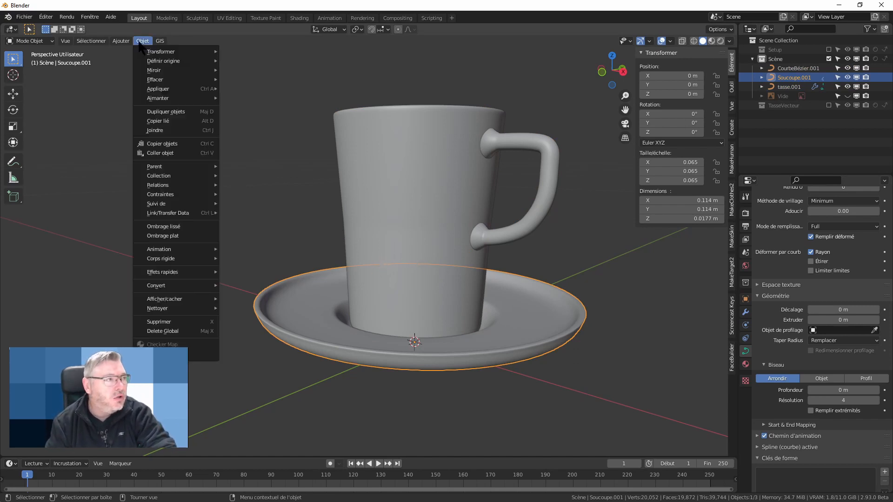
{"action": "mouse_move", "coordinate": [175, 286]}
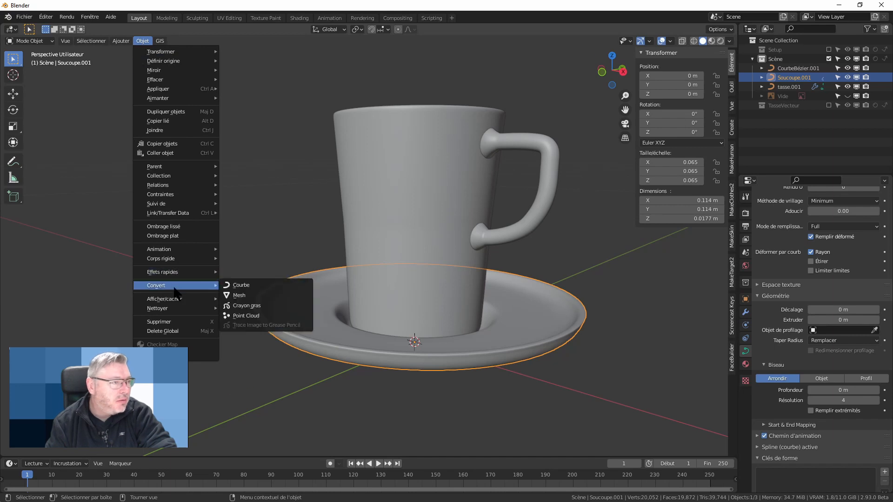
{"action": "left_click", "coordinate": [239, 296]}
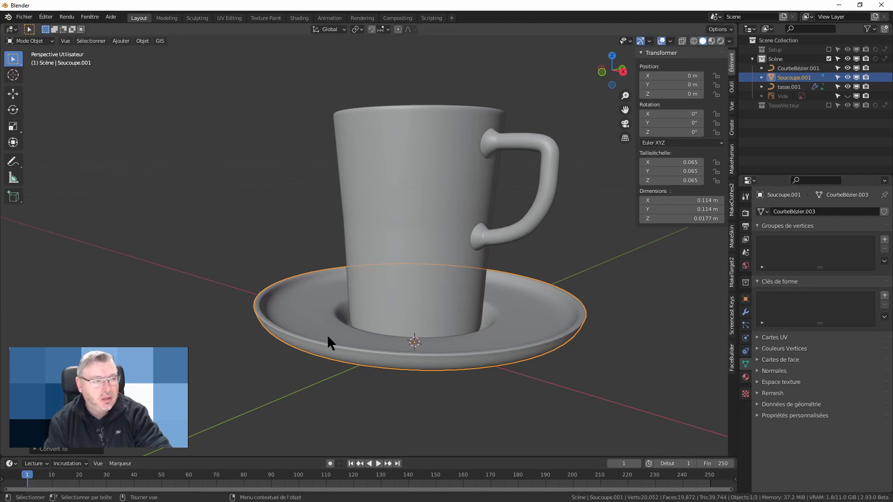
{"action": "key", "text": "Tab"}
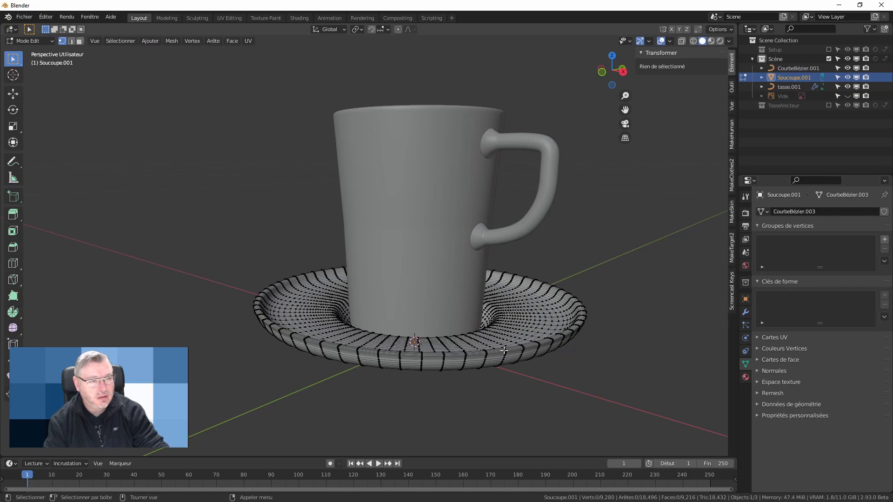
{"action": "middle_click_drag", "start_coordinate": [436, 345], "coordinate": [618, 309]}
{"action": "key", "text": "Tab"}
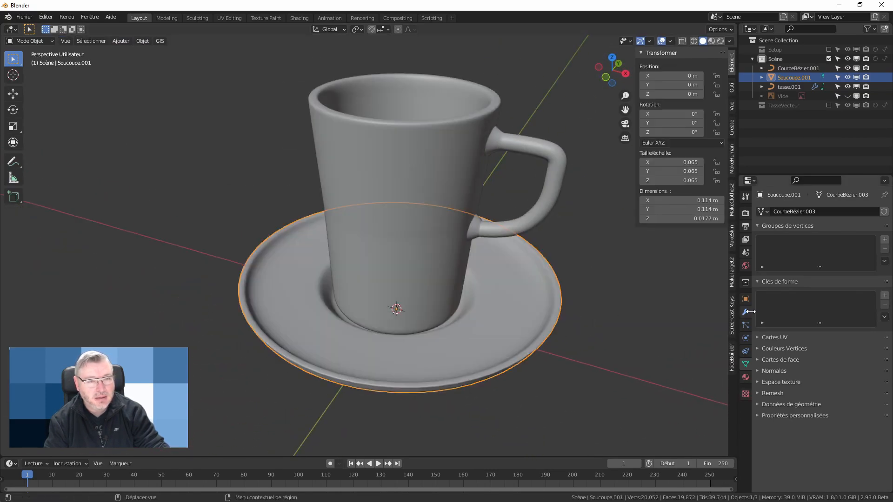
{"action": "left_click", "coordinate": [748, 311]}
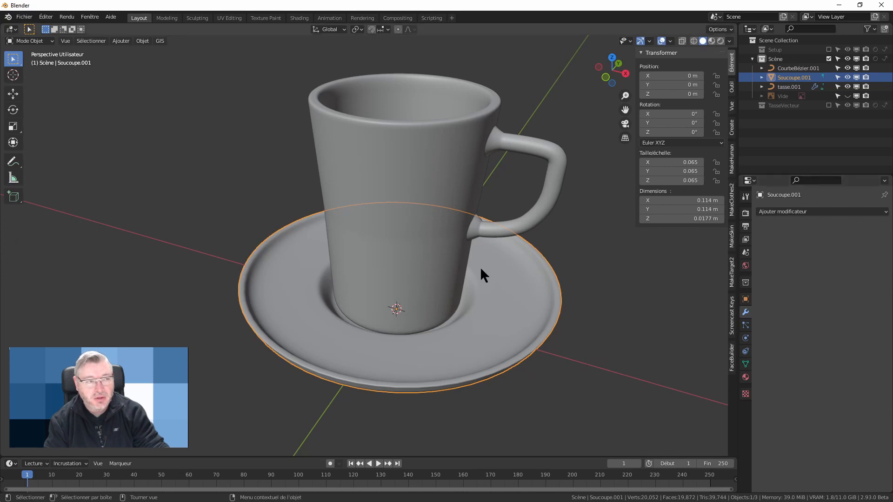
- Convert the cup copy to a mesh and inspect its geometry in Edit Mode from several angles
{"action": "left_click", "coordinate": [414, 130]}
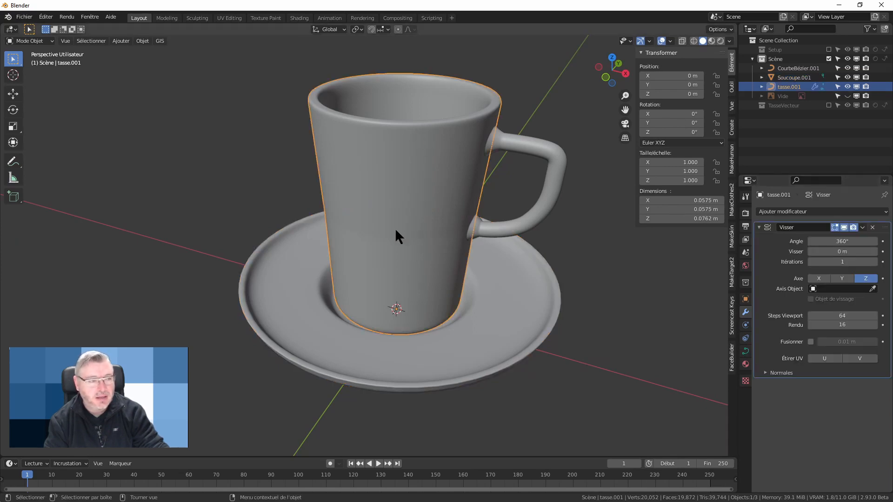
{"action": "left_click", "coordinate": [142, 41]}
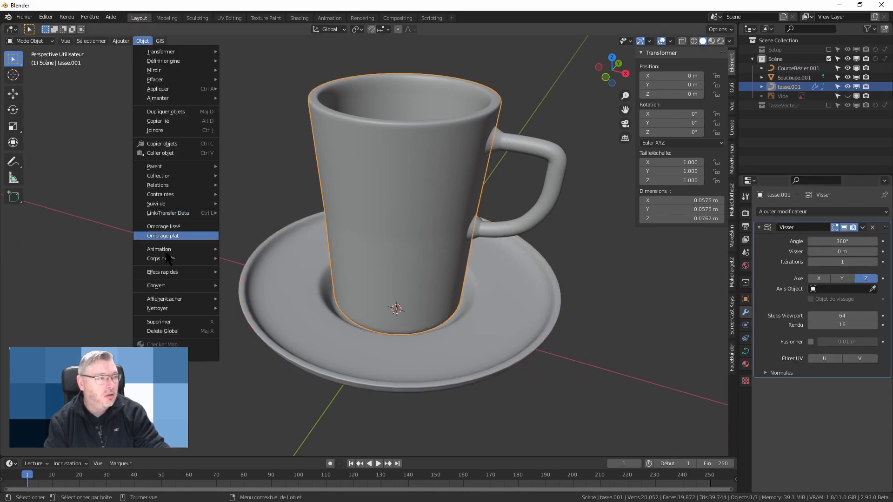
{"action": "mouse_move", "coordinate": [164, 288]}
{"action": "left_click", "coordinate": [237, 295]}
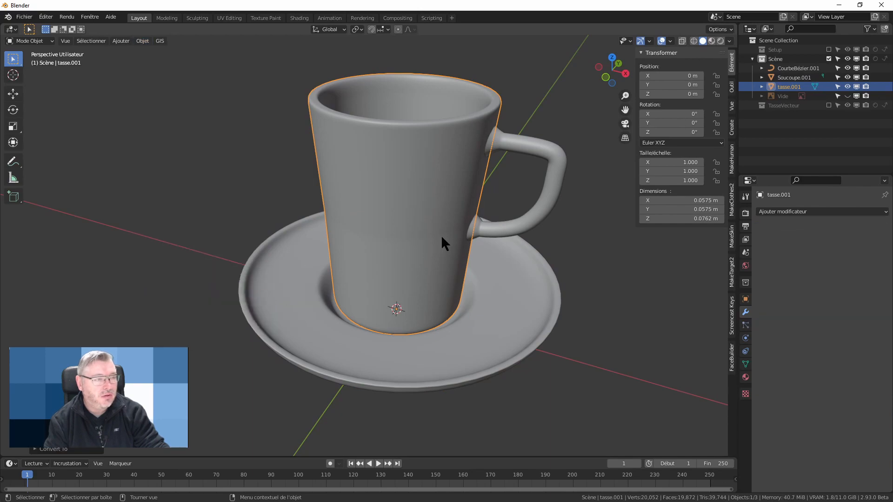
{"action": "key", "text": "Tab"}
{"action": "mouse_move", "coordinate": [393, 182]}
{"action": "middle_mouse_down"}
{"action": "mouse_move", "coordinate": [341, 225]}
{"action": "mouse_move", "coordinate": [343, 187]}
{"action": "mouse_move", "coordinate": [397, 190]}
{"action": "middle_mouse_up"}
{"action": "middle_click_drag", "start_coordinate": [395, 186], "coordinate": [391, 270]}
{"action": "middle_click_drag", "start_coordinate": [367, 239], "coordinate": [401, 196]}
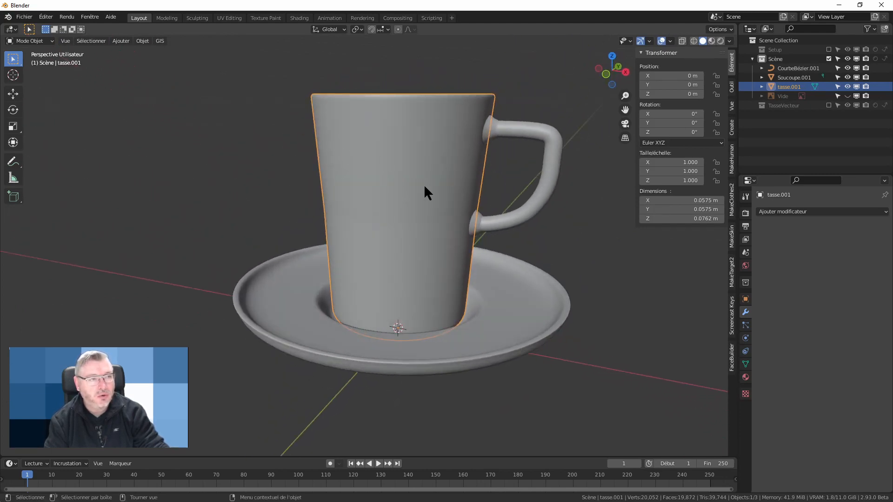
- Convert the handle copy to a mesh and check its geometry in Edit Mode
{"action": "left_click", "coordinate": [538, 136]}
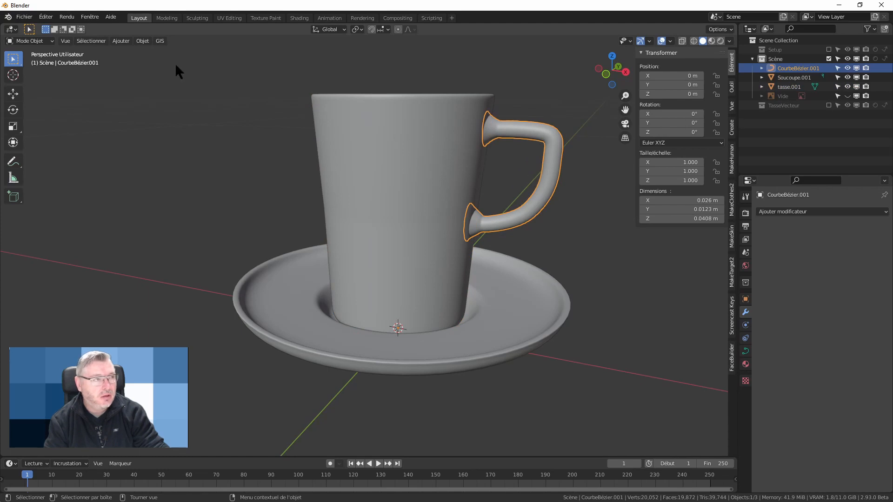
{"action": "left_click", "coordinate": [142, 41]}
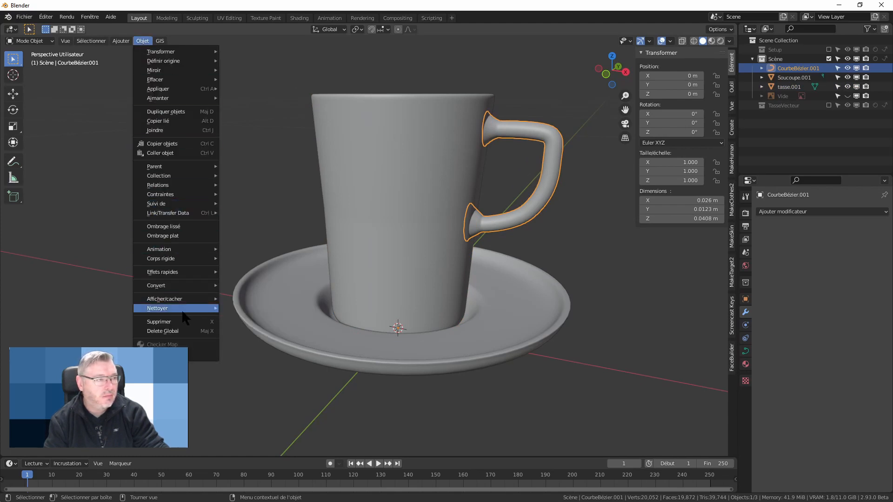
{"action": "mouse_move", "coordinate": [177, 286]}
{"action": "left_click", "coordinate": [268, 294]}
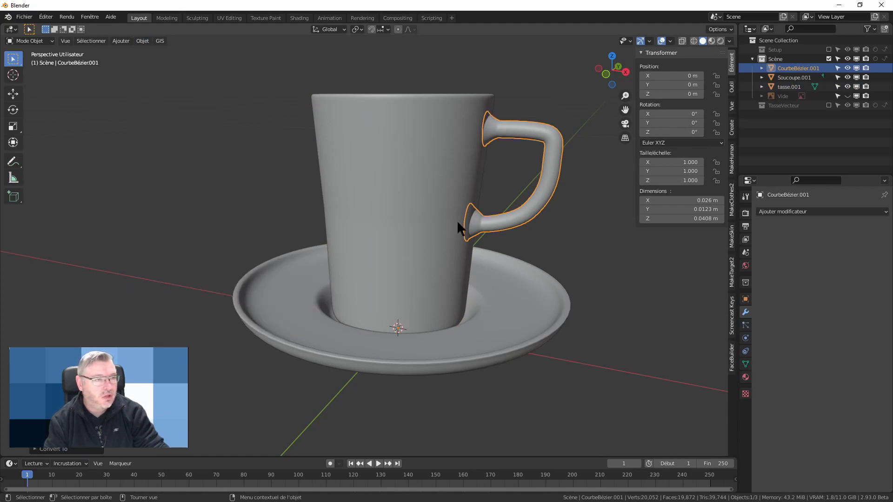
{"action": "key", "text": "Tab"}
{"action": "middle_click_drag", "start_coordinate": [488, 200], "coordinate": [488, 220]}
{"action": "key", "text": "Tab"}
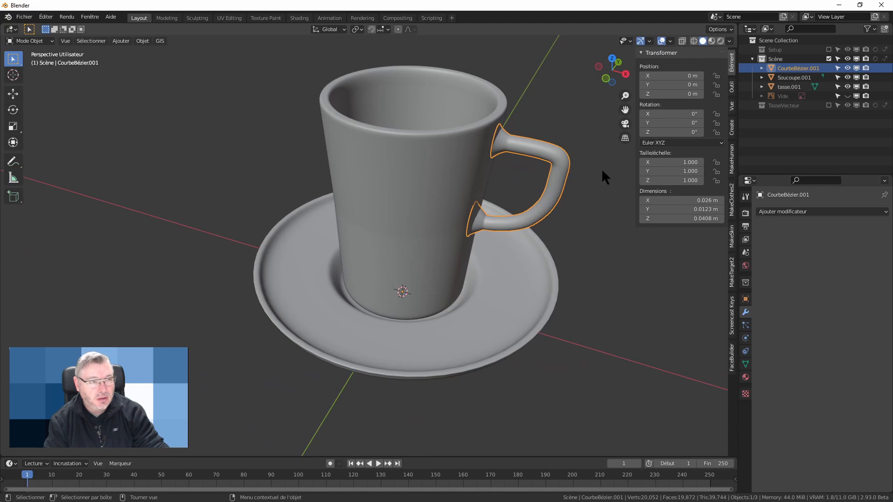
- Join the handle mesh into the cup mesh with the cup as active object, and inspect the combined mesh in Edit Mode
{"action": "left_click", "coordinate": [424, 147]}
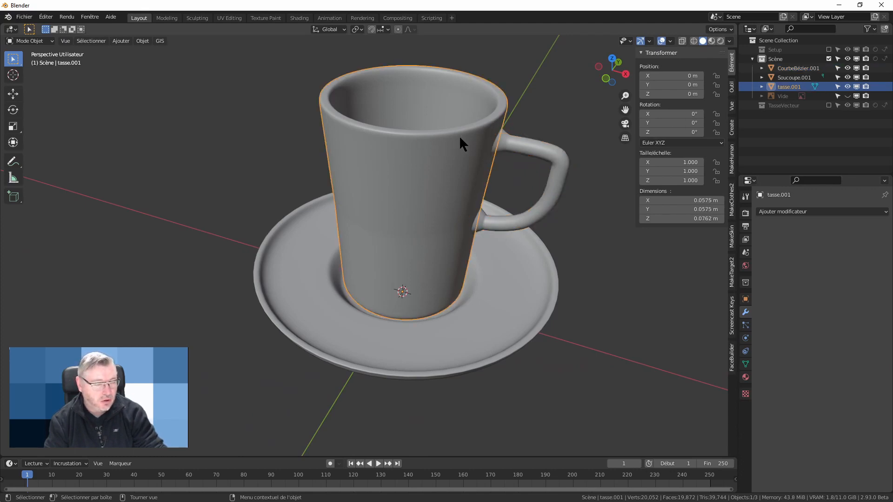
{"action": "left_click", "coordinate": [534, 139], "text": "shift"}
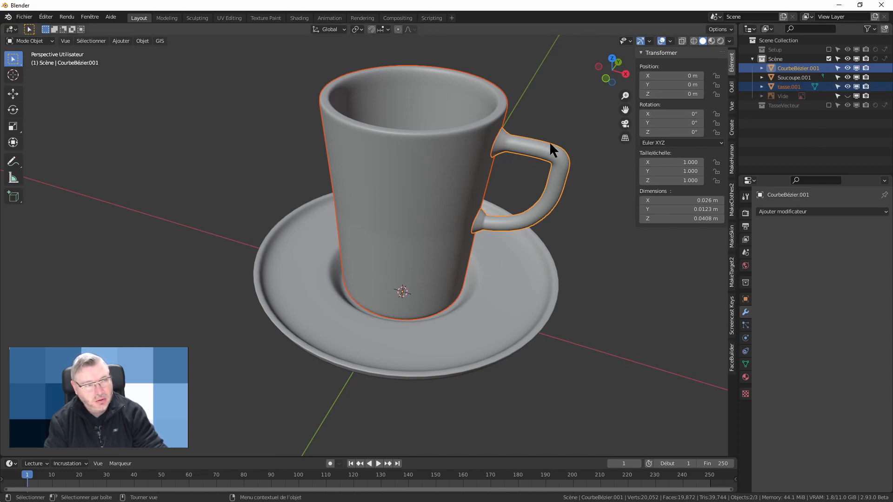
{"action": "left_click", "coordinate": [433, 141], "text": "shift"}
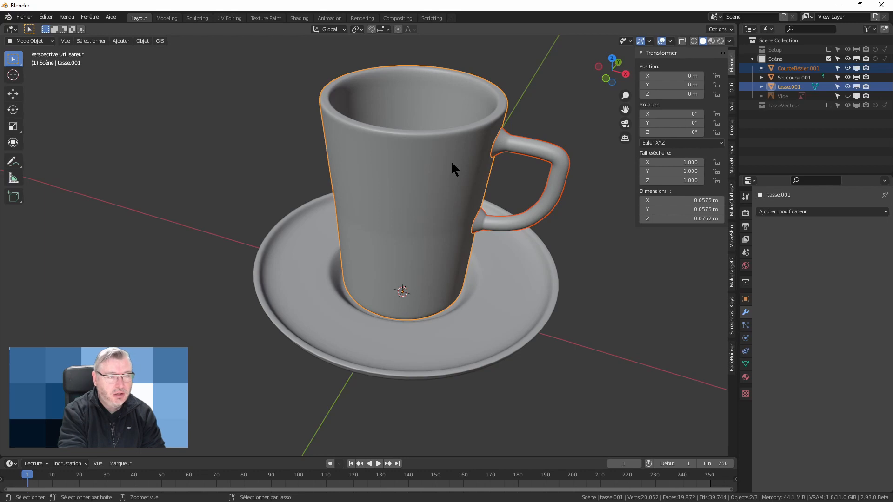
{"action": "key", "text": "ctrl+j"}
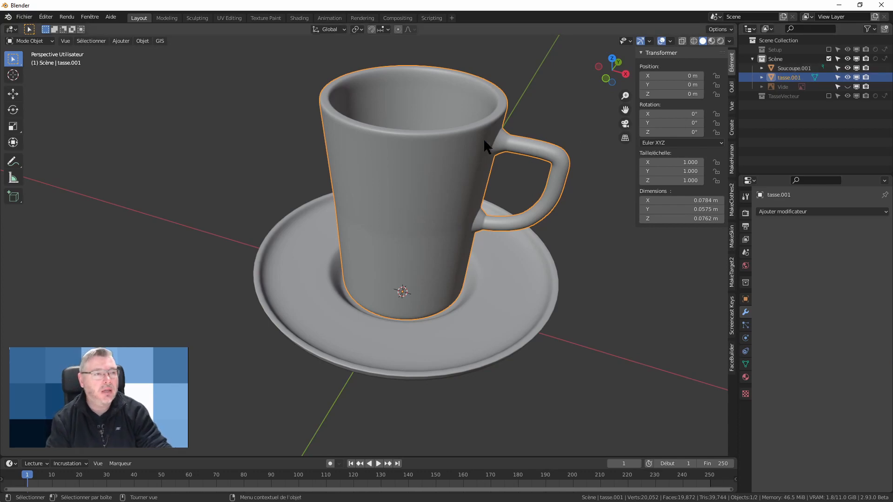
{"action": "key", "text": "Tab"}
{"action": "middle_click_drag", "start_coordinate": [493, 154], "coordinate": [469, 139]}
{"action": "key", "text": "Tab"}
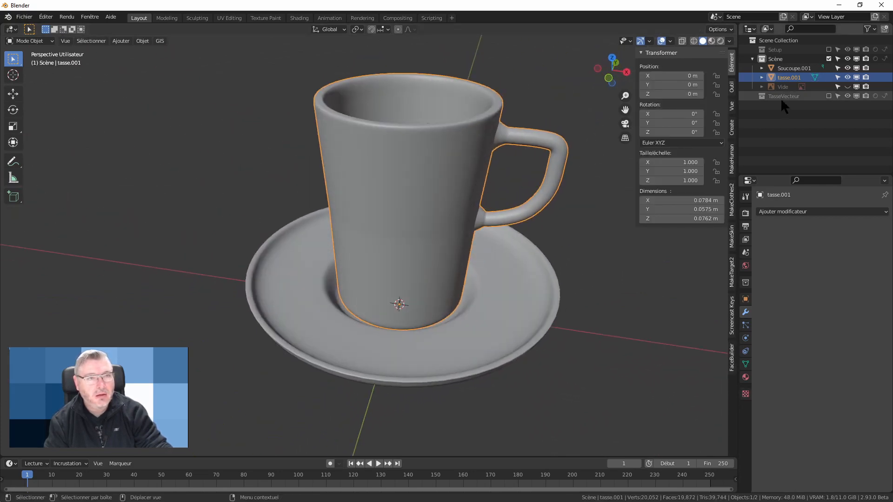
- Try moving the joined cup and the saucer separately, cancelling each move
{"action": "left_click", "coordinate": [532, 283]}
{"action": "left_click", "coordinate": [467, 193]}
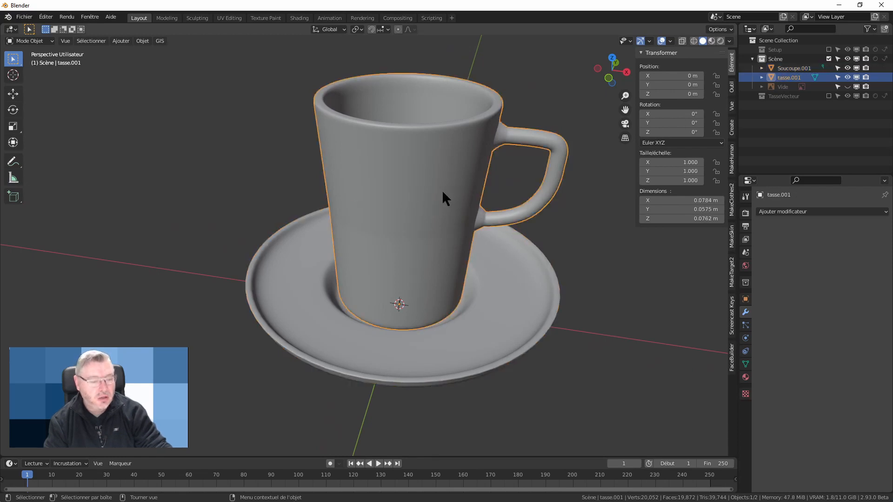
{"action": "key", "text": "g"}
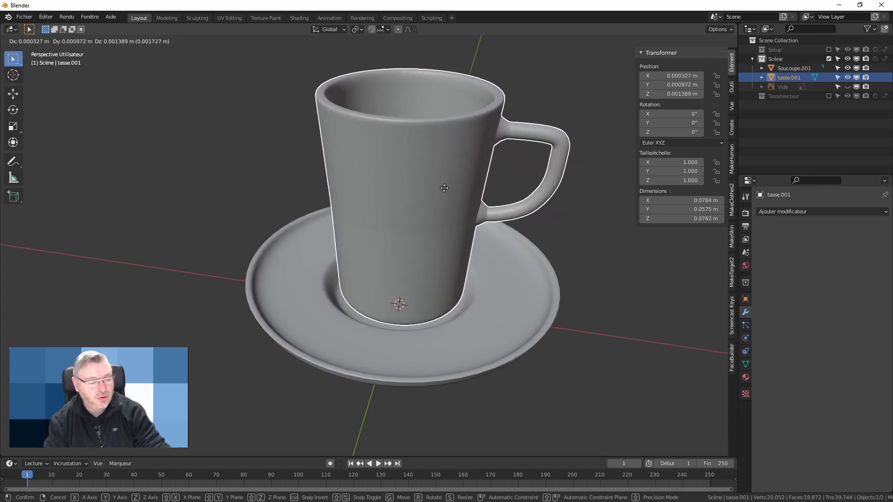
{"action": "key", "text": "Escape"}
{"action": "left_click", "coordinate": [541, 313]}
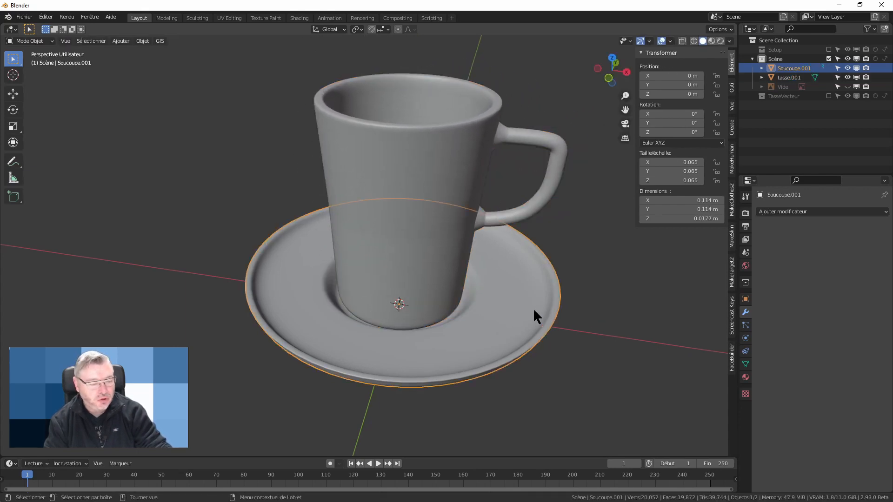
{"action": "key", "text": "g"}
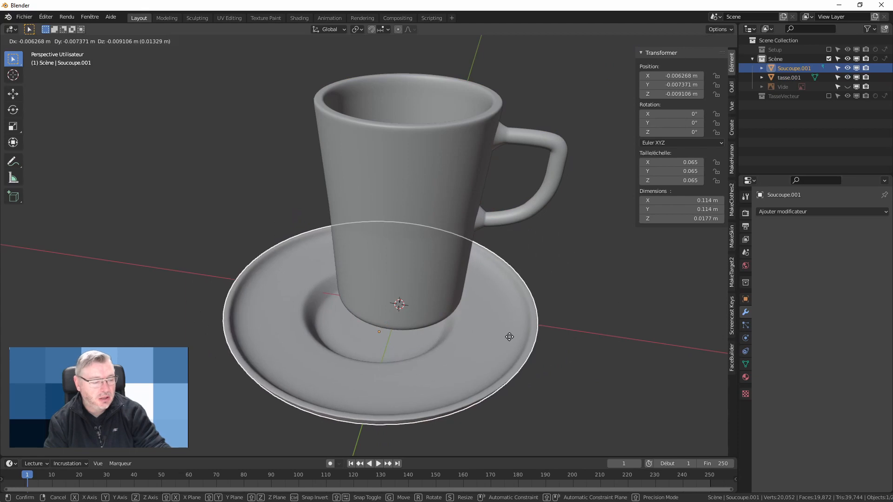
{"action": "key", "text": "Escape"}
- Add a mesh plane at the scene origin beneath the cup and saucer
{"action": "middle_click_drag", "start_coordinate": [535, 316], "coordinate": [563, 300]}
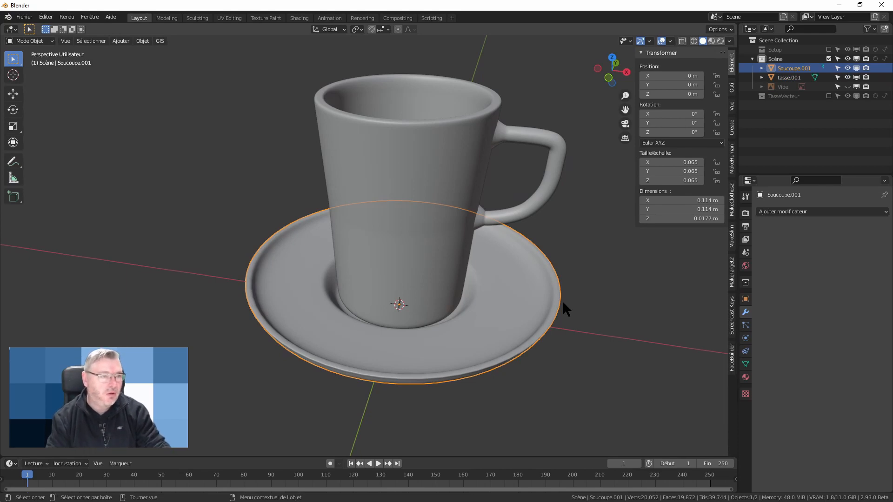
{"action": "scroll", "coordinate": [540, 286], "scroll_direction": "down", "scroll_amount": 2}
{"action": "middle_click_drag", "start_coordinate": [553, 297], "coordinate": [535, 308]}
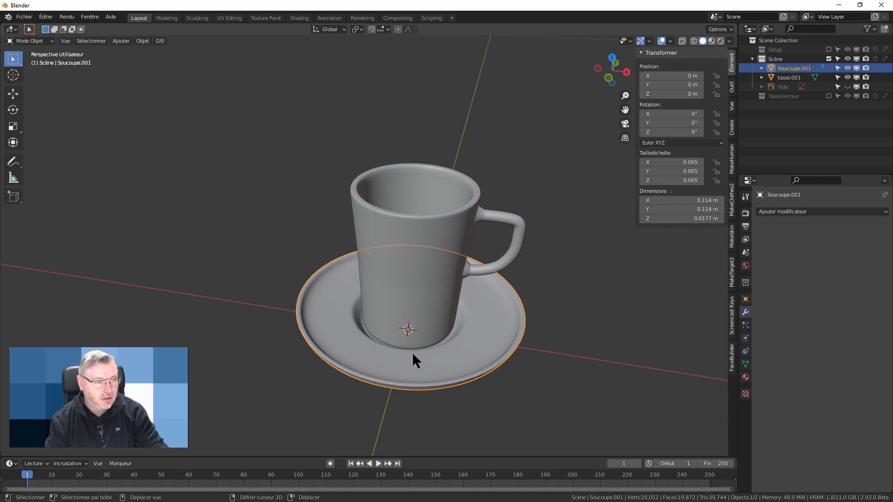
{"action": "key", "text": "shift+a"}
{"action": "mouse_move", "coordinate": [387, 277]}
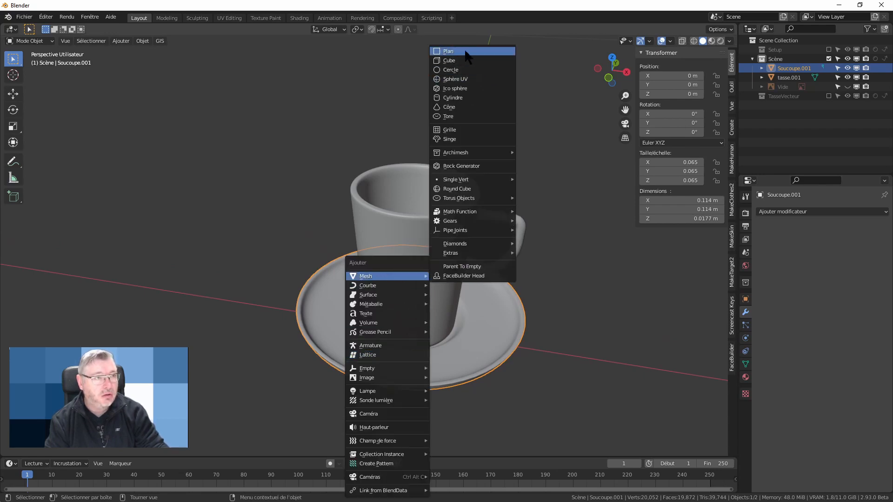
{"action": "left_click", "coordinate": [449, 51]}
{"action": "scroll", "coordinate": [447, 336], "scroll_direction": "down", "scroll_amount": 6}
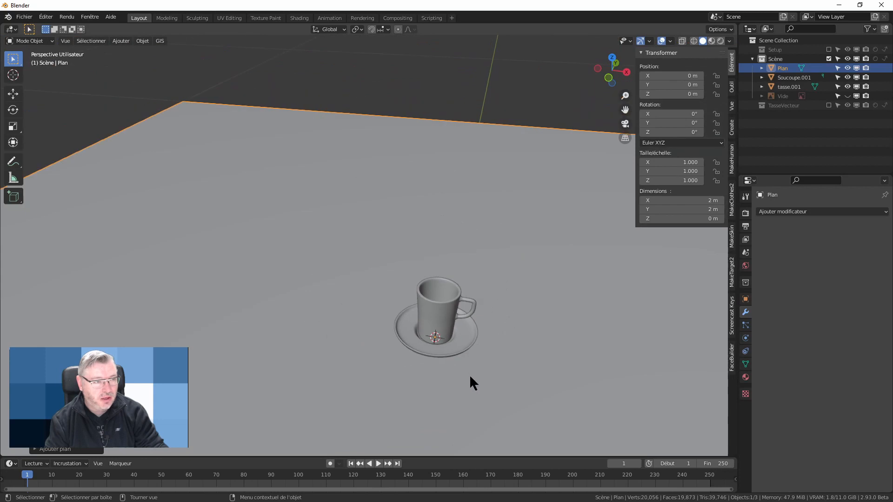
{"action": "middle_click_drag", "start_coordinate": [469, 375], "coordinate": [561, 374]}
- Scale the plane uniformly by 0.2 and check how it fits under the saucer
{"action": "type", "text": "s"}
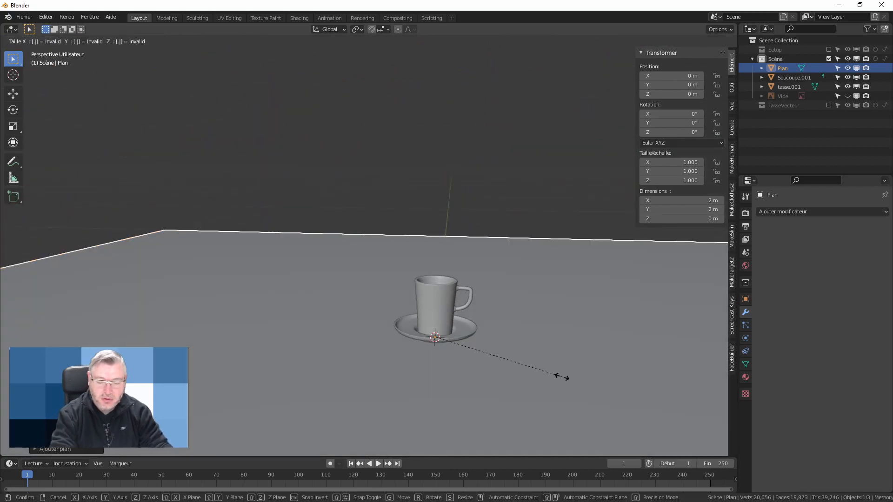
{"action": "type", "text": "0.2"}
{"action": "key", "text": "Return"}
{"action": "scroll", "coordinate": [448, 337], "scroll_direction": "up", "scroll_amount": 4}
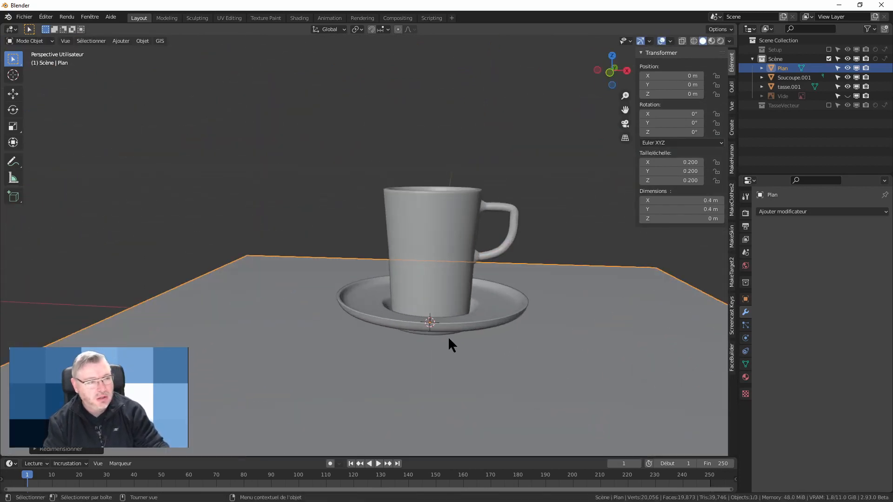
{"action": "scroll", "coordinate": [462, 305], "scroll_direction": "up", "scroll_amount": 4}
{"action": "middle_click_drag", "start_coordinate": [474, 289], "coordinate": [386, 281]}
{"action": "scroll", "coordinate": [474, 339], "scroll_direction": "down", "scroll_amount": 4}
{"action": "scroll", "coordinate": [332, 256], "scroll_direction": "down", "scroll_amount": 5}
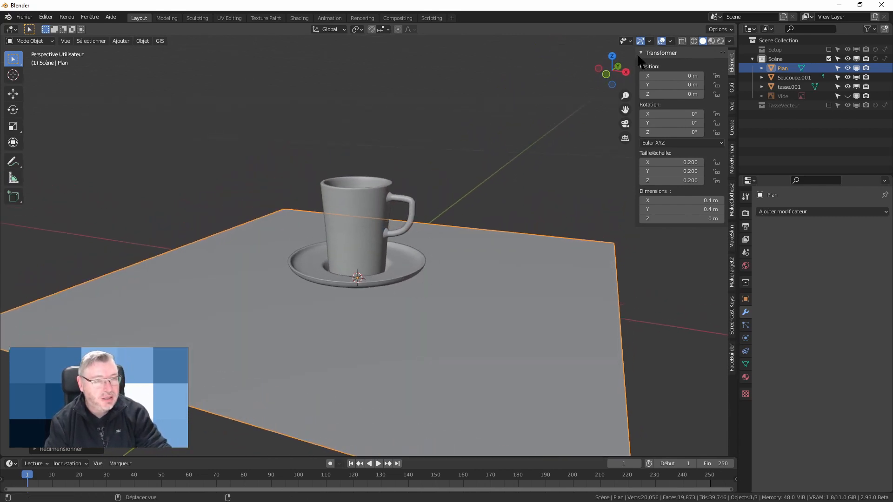
{"action": "middle_click_drag", "start_coordinate": [399, 291], "coordinate": [401, 286]}
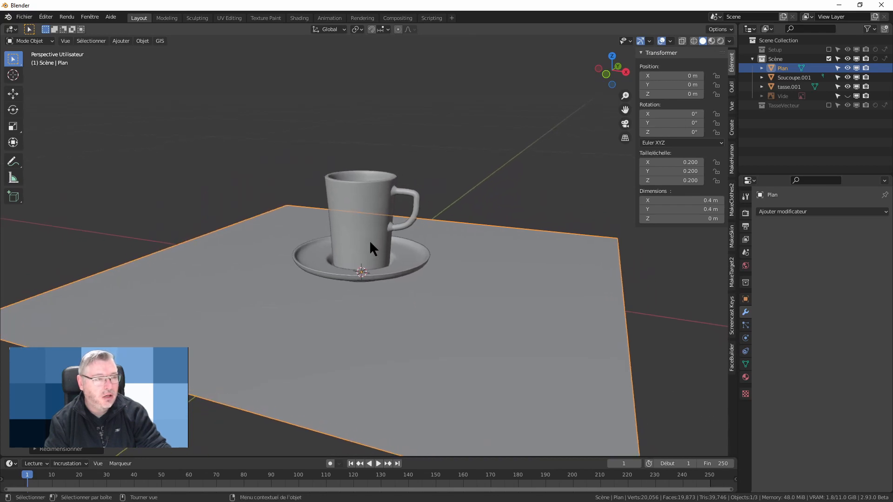
- Render the scene, examine the cup closely in the result, and close the render
{"action": "scroll", "coordinate": [369, 239], "scroll_direction": "up", "scroll_amount": 3}
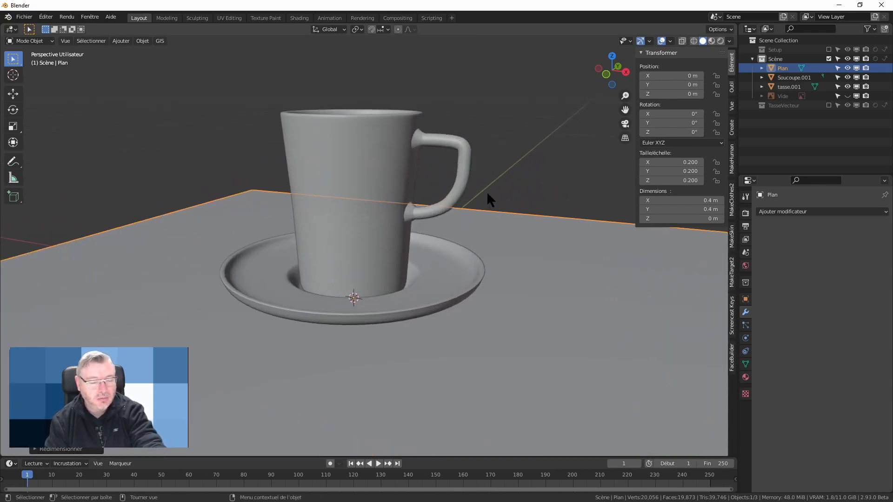
{"action": "key", "text": "F12"}
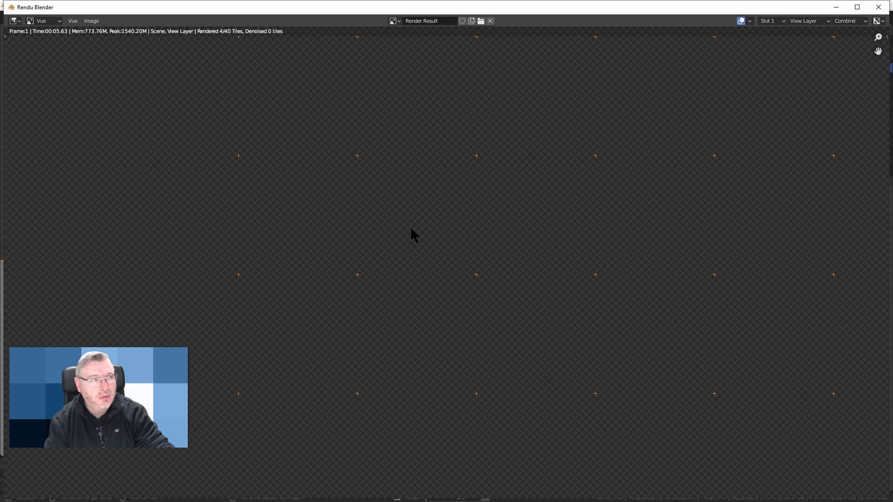
{"action": "scroll", "coordinate": [467, 250], "scroll_direction": "up", "scroll_amount": 12}
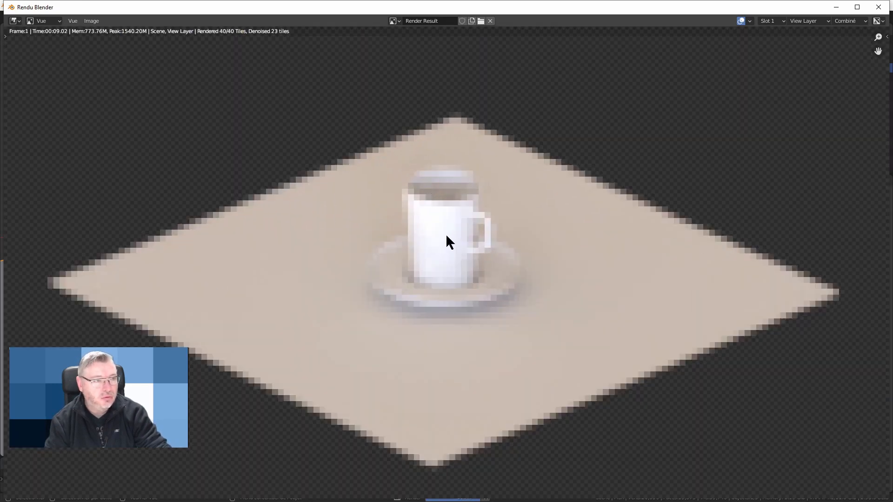
{"action": "scroll", "coordinate": [445, 234], "scroll_direction": "down", "scroll_amount": 5}
{"action": "scroll", "coordinate": [529, 171], "scroll_direction": "down", "scroll_amount": 4}
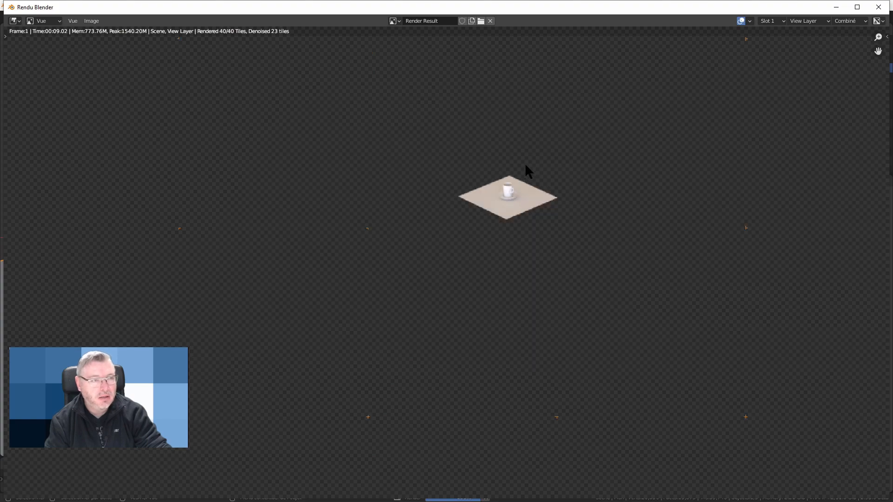
{"action": "key", "text": "Escape"}
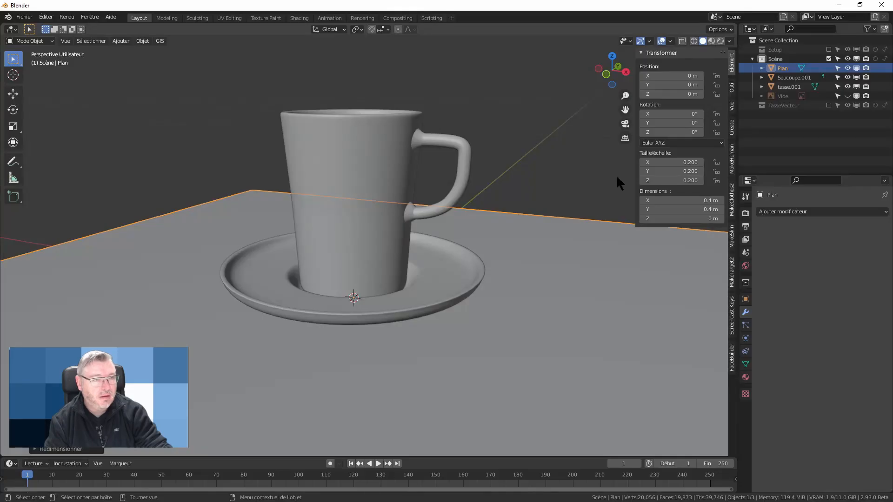
- Enable and expand the Setup collection, and align its camera to the current close-up view of the cup
{"action": "left_click", "coordinate": [828, 50]}
{"action": "left_click", "coordinate": [752, 49]}
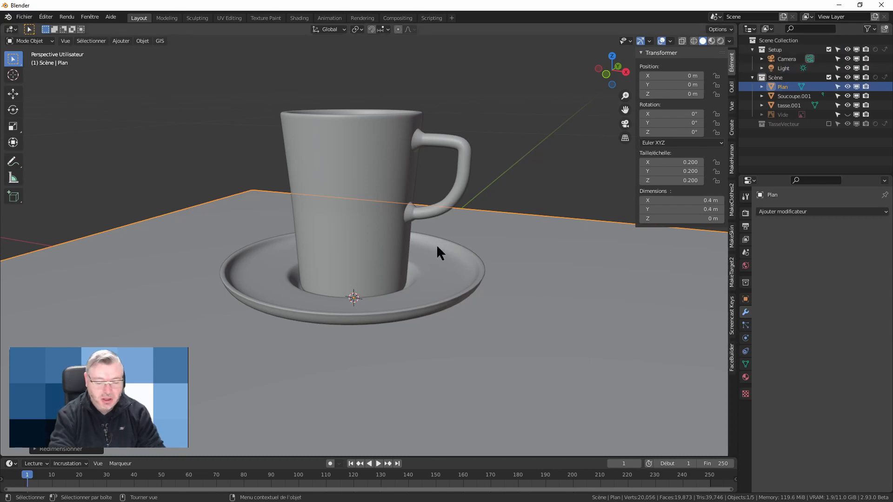
{"action": "key", "text": "KP_0"}
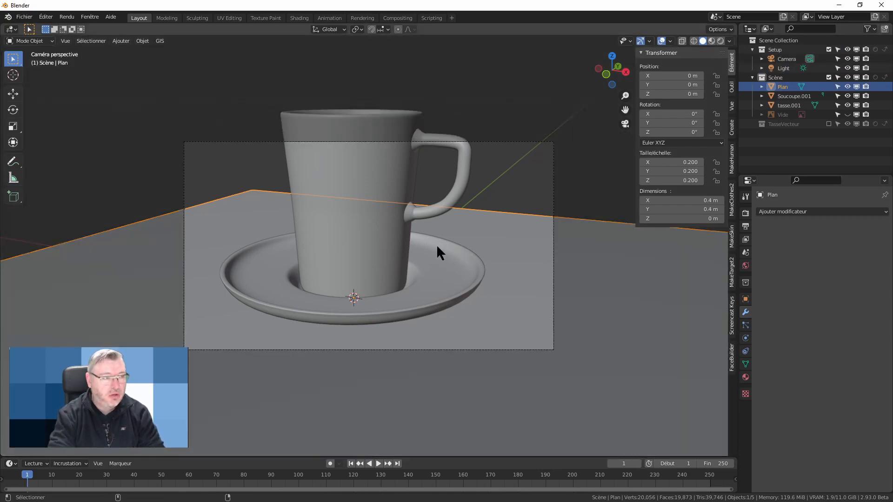
- Lock the camera to the view, reframe the whole cup and saucer from about X 0.116, Y -0.266, Z 0.124 m, and unlock it
{"action": "left_click", "coordinate": [526, 142]}
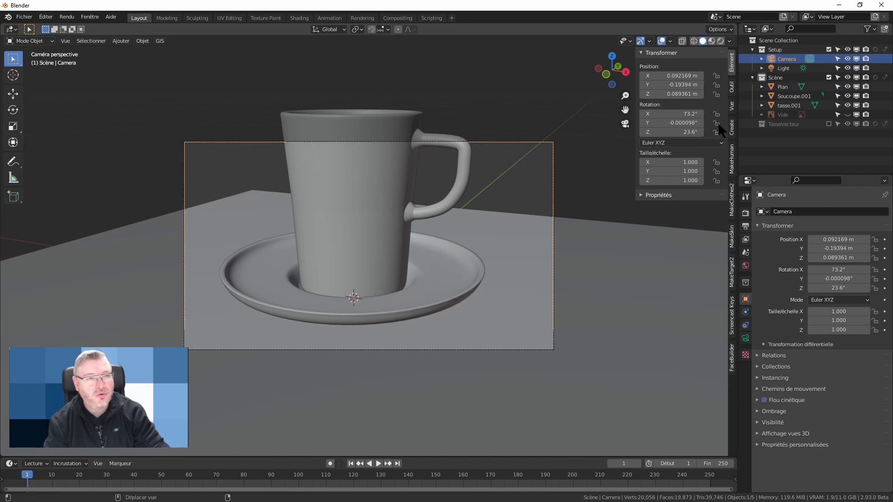
{"action": "left_click", "coordinate": [732, 106]}
{"action": "left_click", "coordinate": [679, 168]}
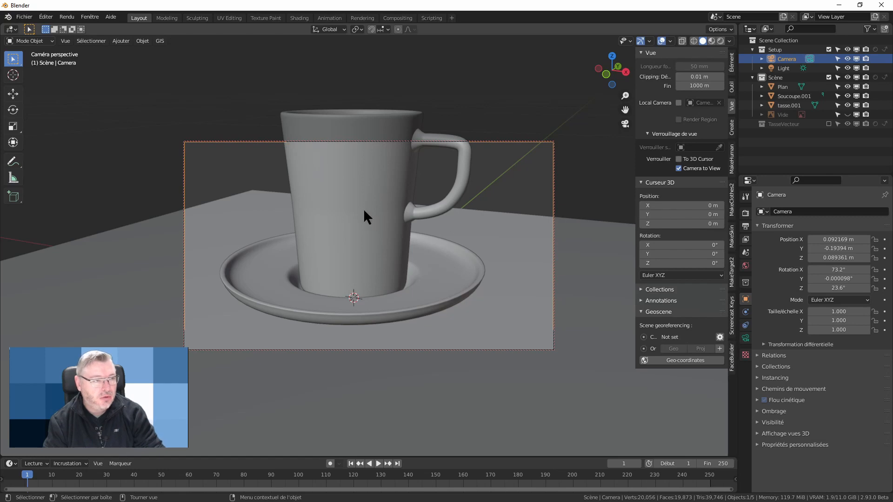
{"action": "scroll", "coordinate": [364, 208], "scroll_direction": "down", "scroll_amount": 5}
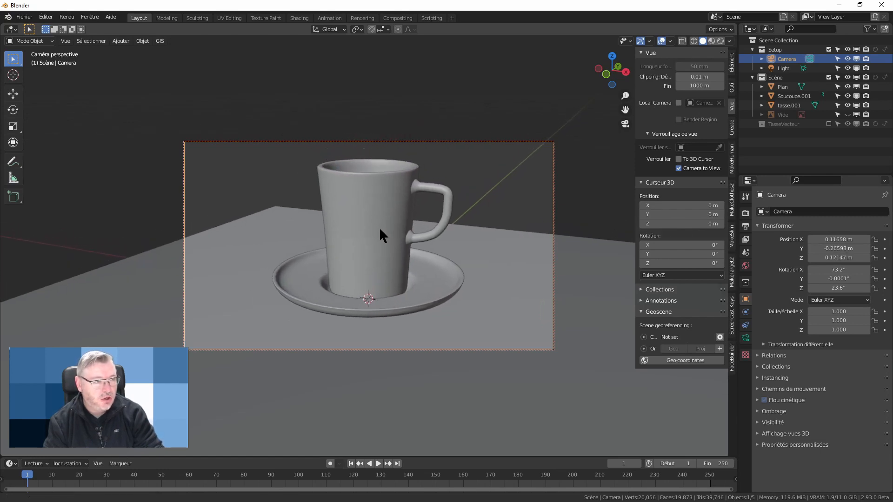
{"action": "middle_click_drag", "start_coordinate": [404, 227], "coordinate": [431, 220], "text": "shift"}
{"action": "left_click", "coordinate": [679, 168]}
{"action": "scroll", "coordinate": [431, 221], "scroll_direction": "down", "scroll_amount": 2}
{"action": "scroll", "coordinate": [428, 220], "scroll_direction": "up", "scroll_amount": 2}
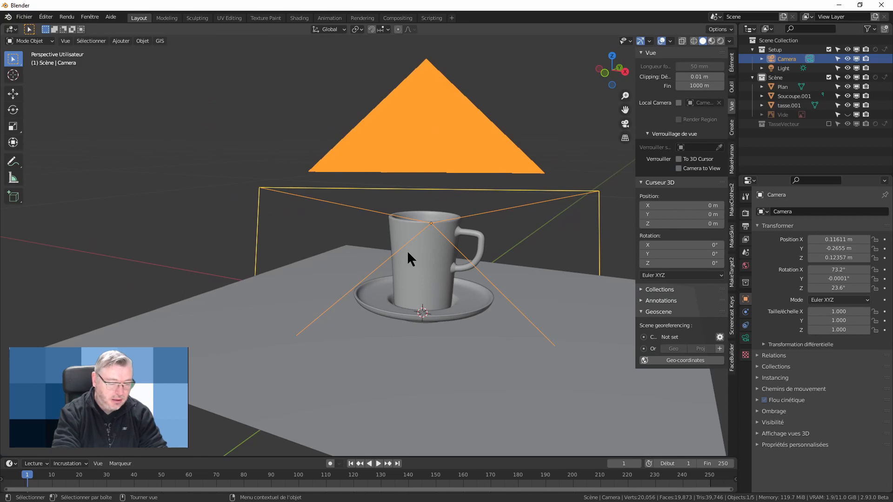
- Save the project as "tasse" in the enreg folder inside "2021-04-25 - tasse-café"
{"action": "key", "text": "ctrl+s"}
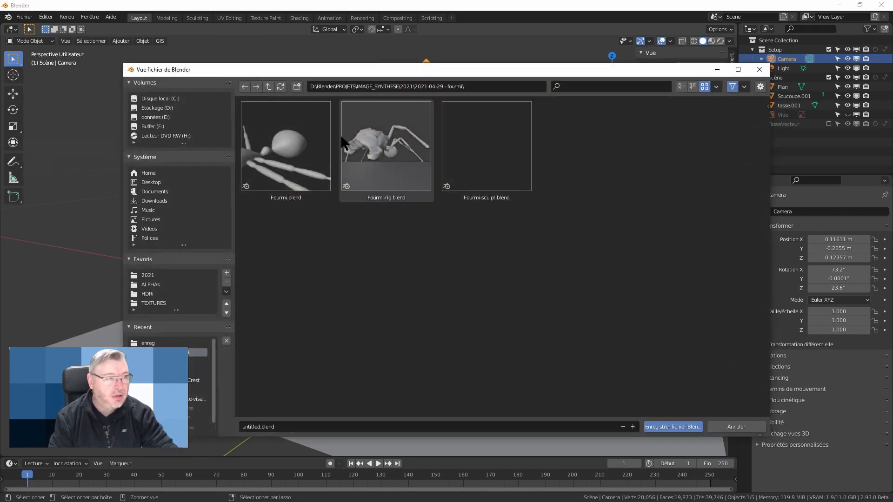
{"action": "left_click", "coordinate": [269, 86]}
{"action": "scroll", "coordinate": [414, 312], "scroll_direction": "down", "scroll_amount": 10}
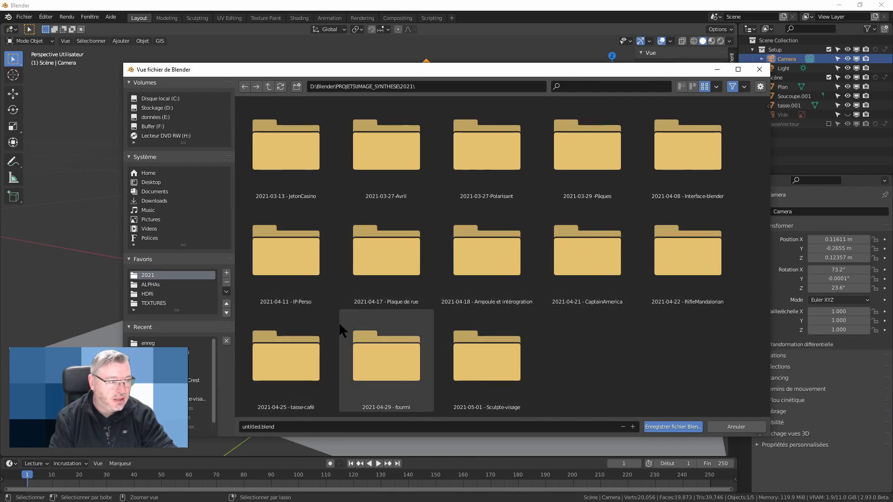
{"action": "double_click", "coordinate": [277, 363]}
{"action": "double_click", "coordinate": [292, 163]}
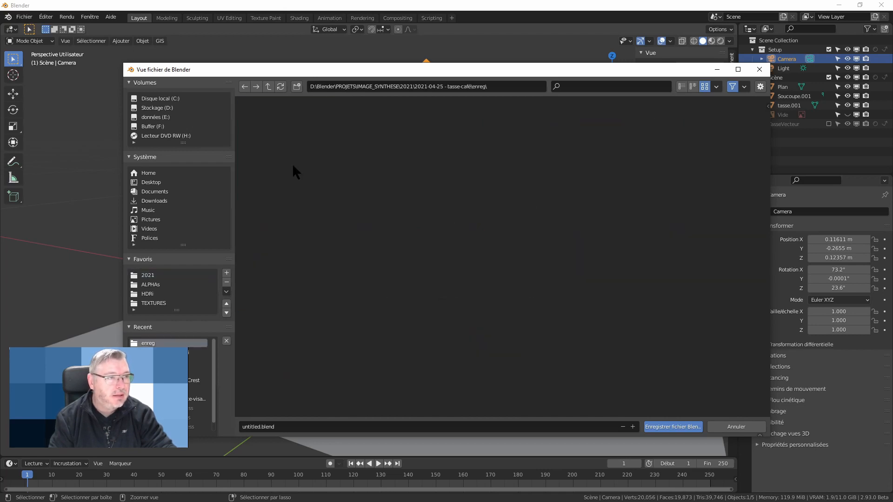
{"action": "left_click", "coordinate": [335, 427]}
{"action": "type", "text": "tasse"}
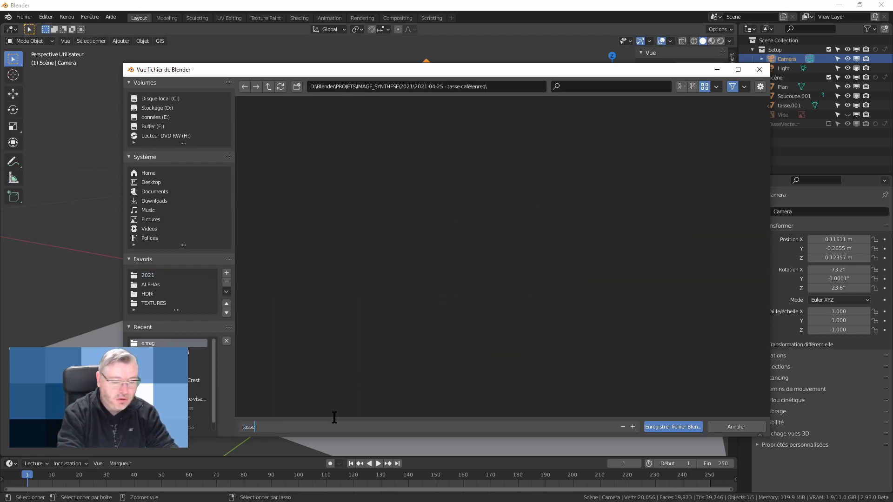
{"action": "key", "text": "Return"}
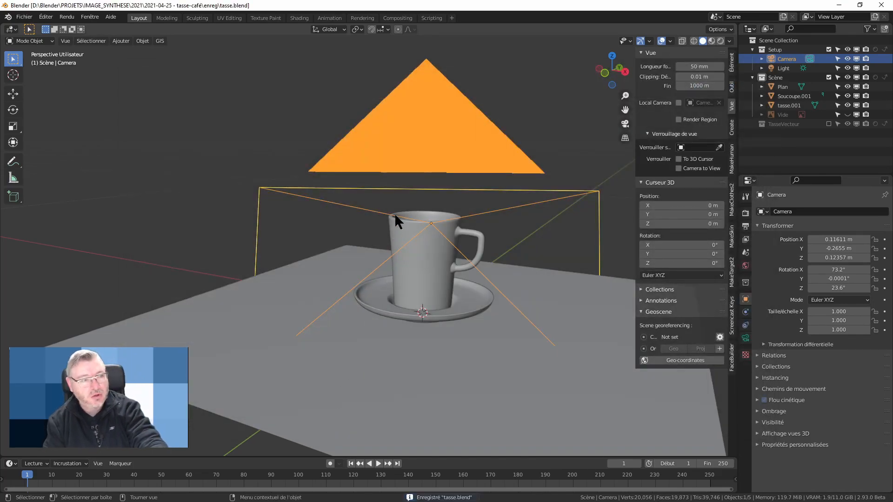
- Render the reframed camera view and examine the complete image of the cup and saucer
{"action": "key", "text": "F12"}
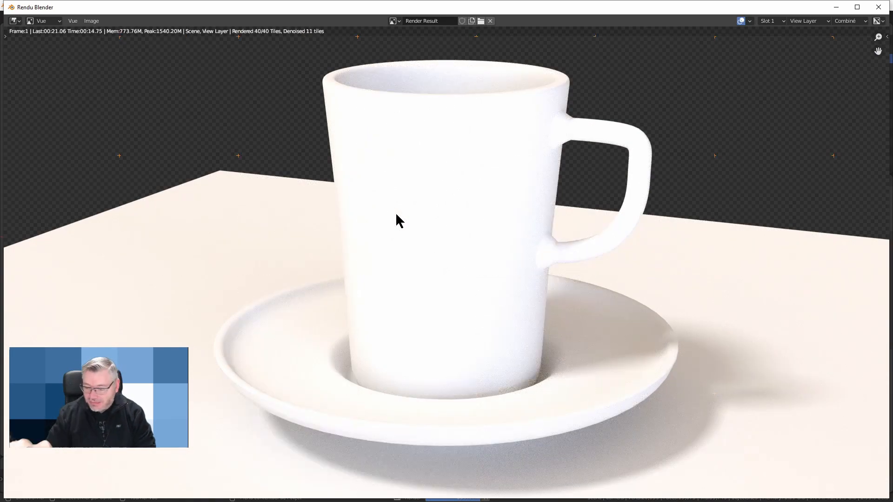
{"action": "scroll", "coordinate": [437, 242], "scroll_direction": "down", "scroll_amount": 2}
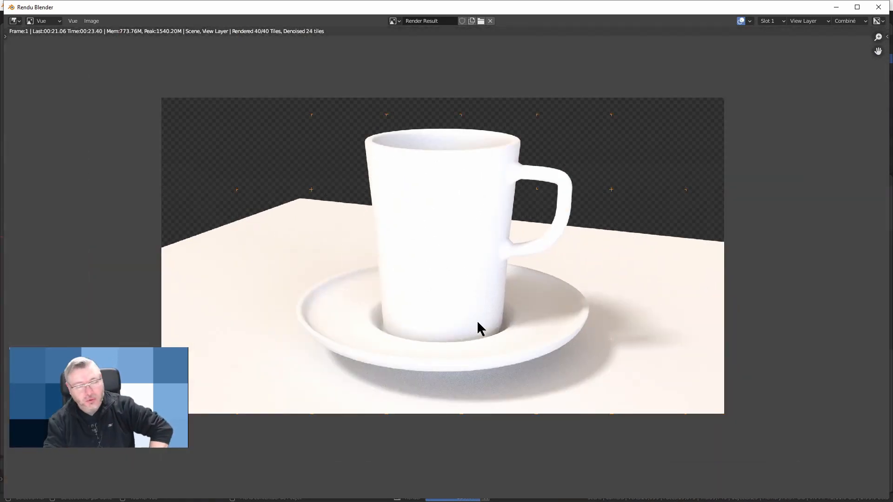